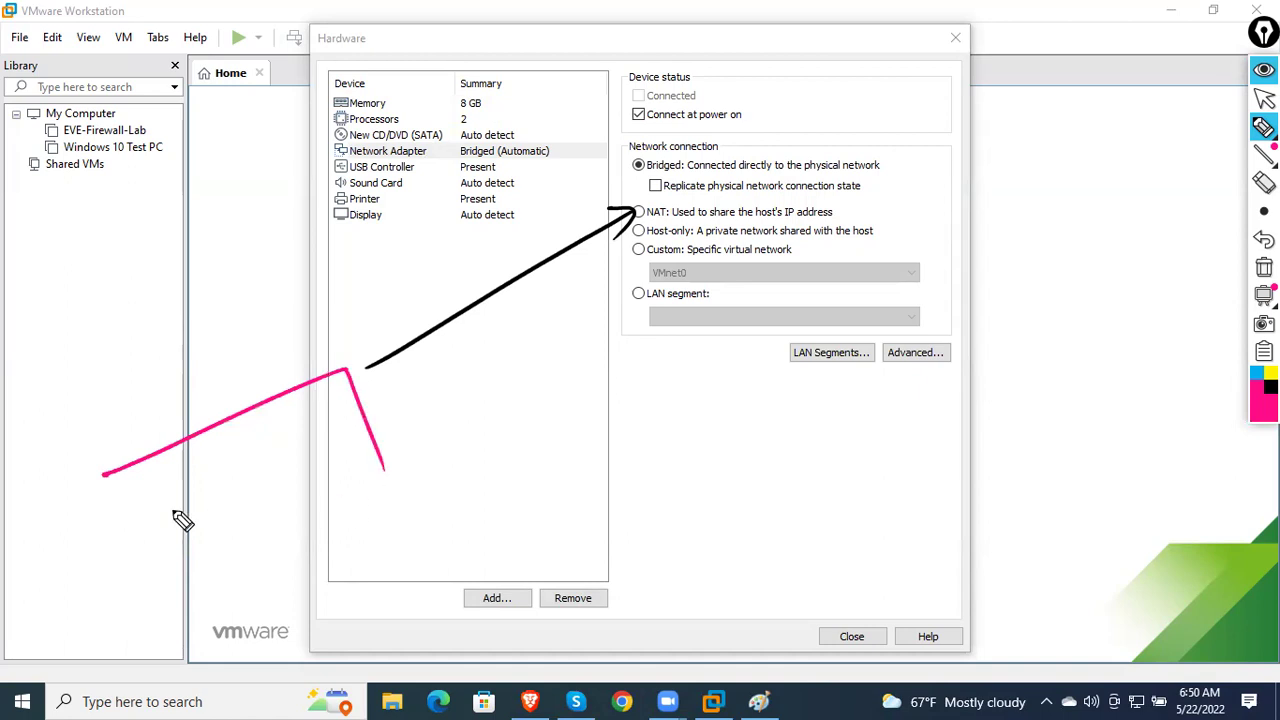
pyautogui.moveTo(188, 452)
pyautogui.mouseDown()
pyautogui.moveTo(248, 452)
pyautogui.moveTo(258, 437)
pyautogui.mouseUp()
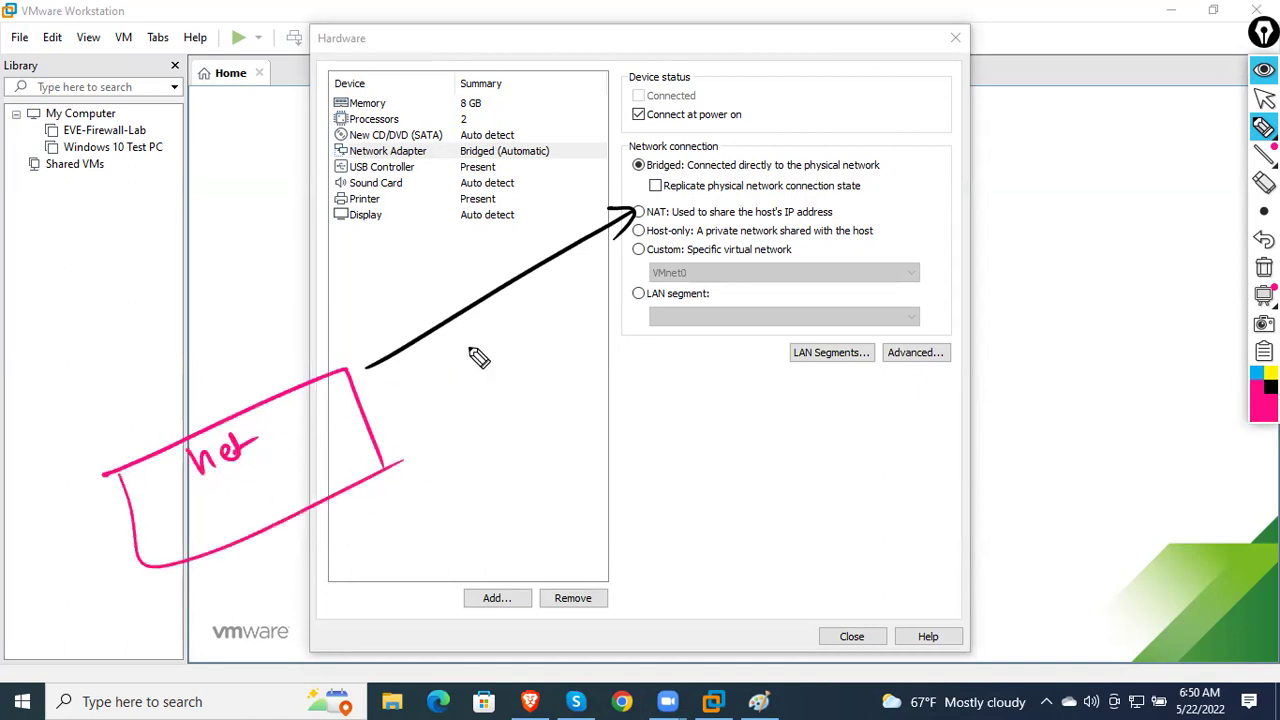
pyautogui.moveTo(334, 421); pyautogui.dragTo(458, 360)
pyautogui.moveTo(490, 338)
pyautogui.mouseDown()
pyautogui.moveTo(476, 362)
pyautogui.moveTo(514, 348)
pyautogui.moveTo(503, 334)
pyautogui.moveTo(545, 328)
pyautogui.mouseUp()
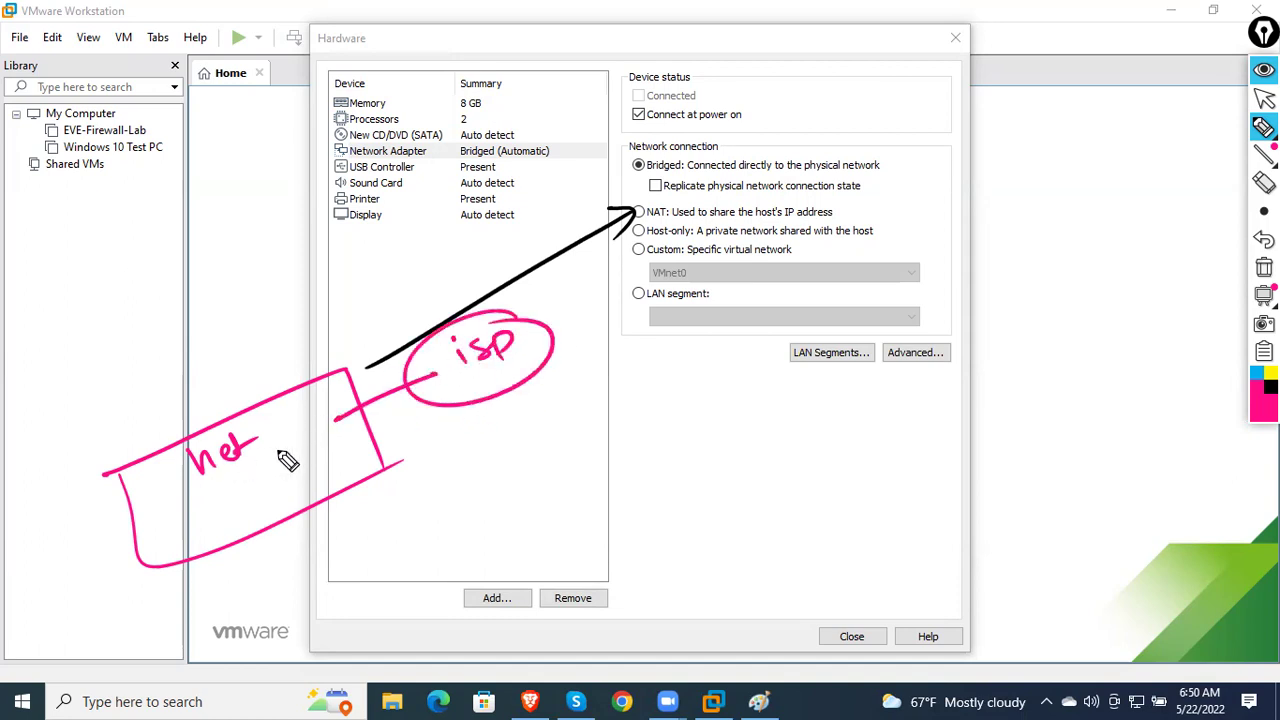
pyautogui.moveTo(228, 450); pyautogui.dragTo(250, 464)
pyautogui.moveTo(338, 452)
pyautogui.mouseDown()
pyautogui.moveTo(366, 428)
pyautogui.moveTo(418, 436)
pyautogui.moveTo(346, 428)
pyautogui.mouseUp()
pyautogui.click(1269, 386)
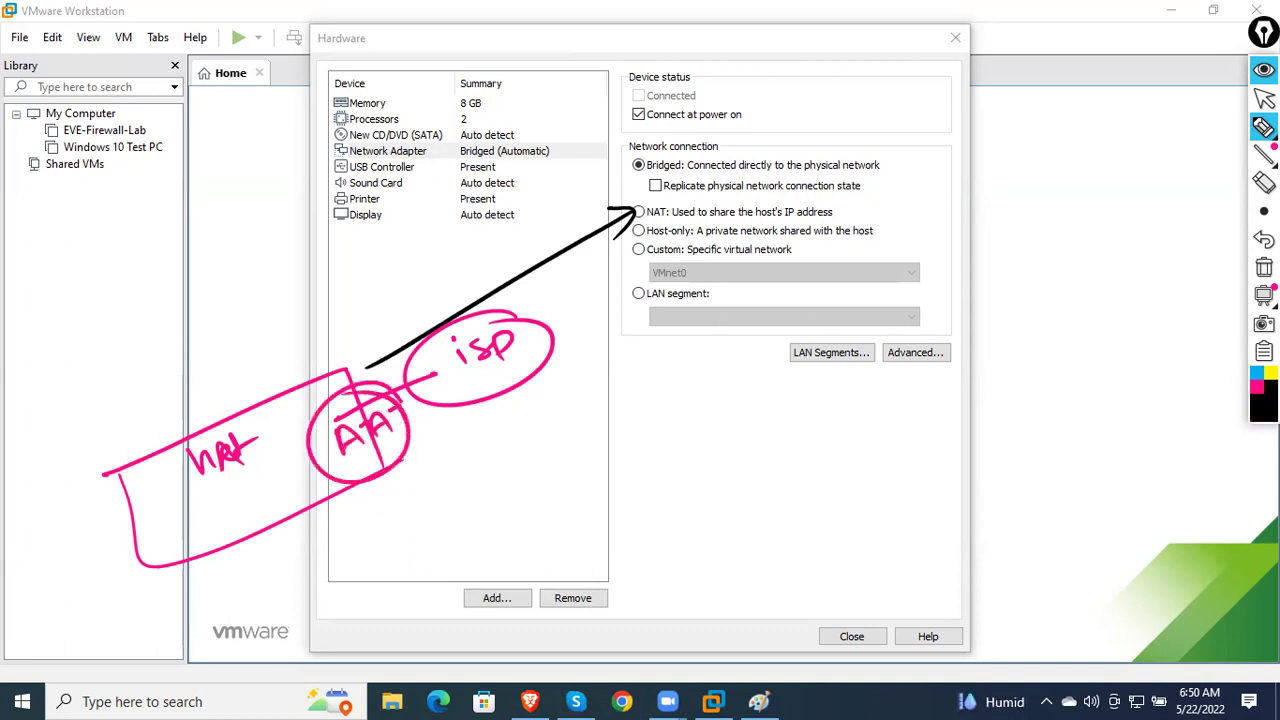
pyautogui.moveTo(633, 216); pyautogui.dragTo(502, 520)
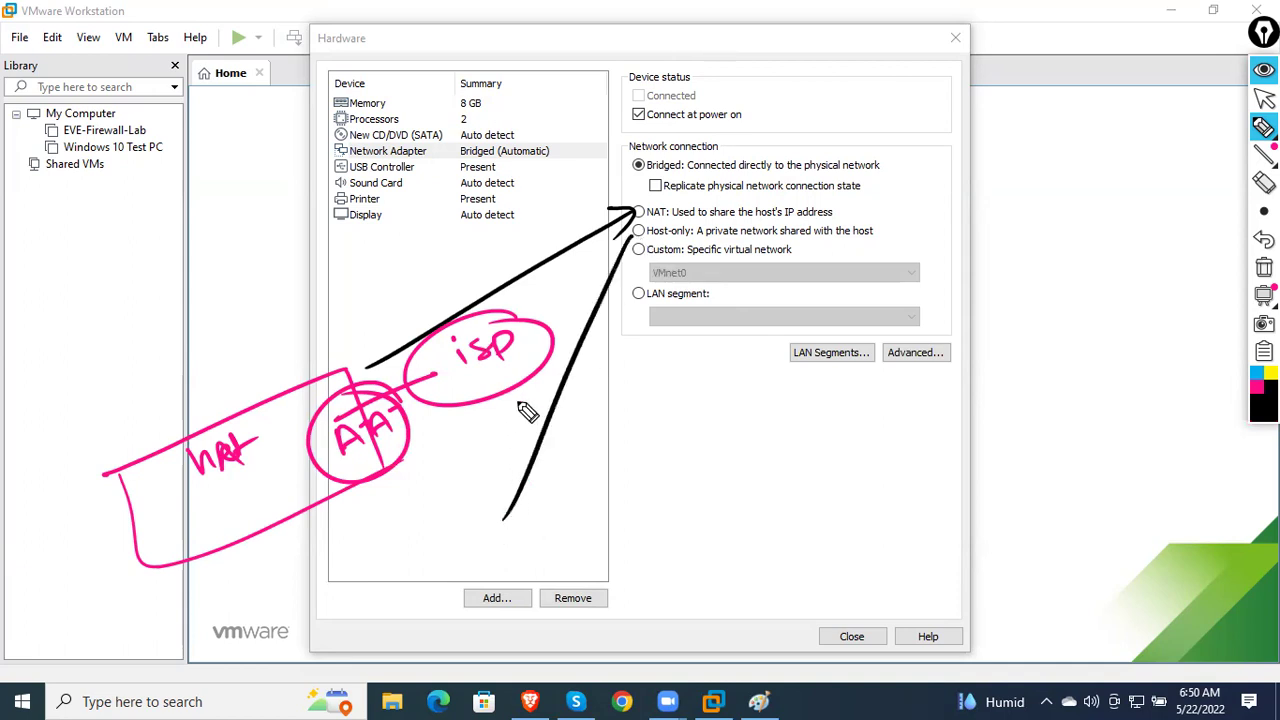
pyautogui.moveTo(543, 505)
pyautogui.mouseDown()
pyautogui.moveTo(617, 492)
pyautogui.moveTo(708, 410)
pyautogui.moveTo(718, 466)
pyautogui.mouseUp()
pyautogui.moveTo(530, 462)
pyautogui.mouseDown()
pyautogui.moveTo(512, 530)
pyautogui.moveTo(580, 552)
pyautogui.mouseUp()
pyautogui.moveTo(752, 410); pyautogui.dragTo(785, 395)
pyautogui.moveTo(788, 372)
pyautogui.mouseDown()
pyautogui.moveTo(810, 382)
pyautogui.moveTo(905, 305)
pyautogui.moveTo(938, 305)
pyautogui.moveTo(955, 262)
pyautogui.moveTo(970, 302)
pyautogui.mouseUp()
pyautogui.moveTo(806, 298)
pyautogui.mouseDown()
pyautogui.moveTo(846, 431)
pyautogui.moveTo(915, 400)
pyautogui.moveTo(931, 351)
pyautogui.moveTo(980, 360)
pyautogui.moveTo(1000, 343)
pyautogui.moveTo(1016, 392)
pyautogui.mouseUp()
pyautogui.moveTo(808, 400); pyautogui.dragTo(862, 474)
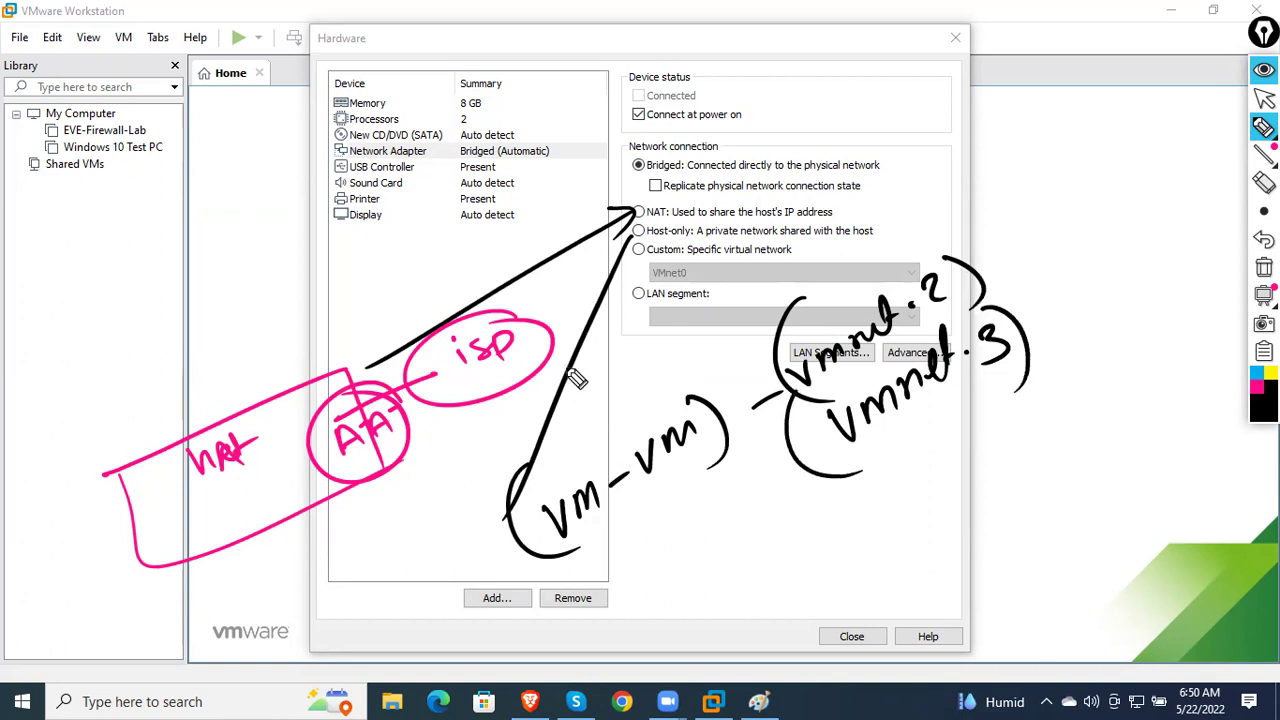
pyautogui.moveTo(637, 167)
pyautogui.mouseDown()
pyautogui.moveTo(693, 119)
pyautogui.moveTo(1000, 160)
pyautogui.moveTo(1034, 189)
pyautogui.moveTo(1140, 200)
pyautogui.moveTo(1188, 182)
pyautogui.mouseUp()
pyautogui.moveTo(985, 212); pyautogui.dragTo(1176, 208)
pyautogui.moveTo(1094, 232)
pyautogui.mouseDown()
pyautogui.moveTo(1089, 274)
pyautogui.moveTo(1225, 242)
pyautogui.mouseUp()
pyautogui.moveTo(1062, 270); pyautogui.dragTo(1233, 260)
pyautogui.moveTo(1097, 318)
pyautogui.mouseDown()
pyautogui.moveTo(1100, 356)
pyautogui.moveTo(1228, 332)
pyautogui.mouseUp()
pyautogui.moveTo(1080, 366); pyautogui.dragTo(1230, 358)
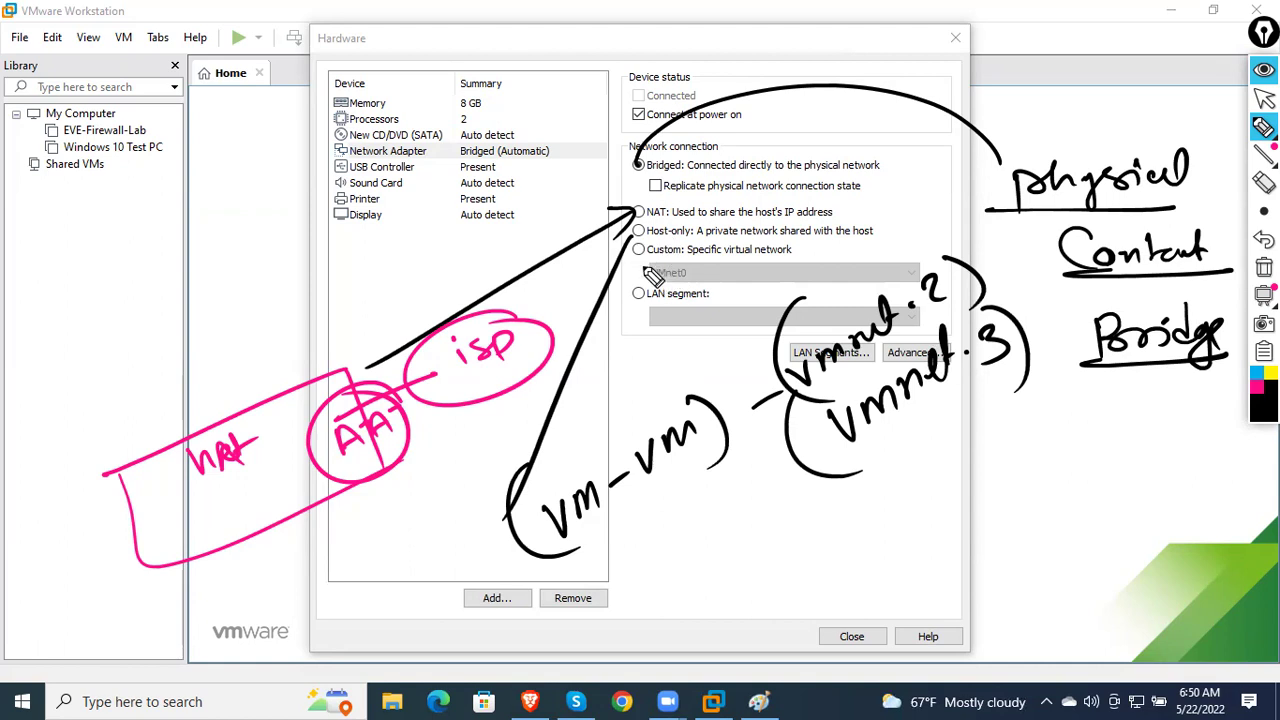
pyautogui.moveTo(634, 250); pyautogui.dragTo(806, 262)
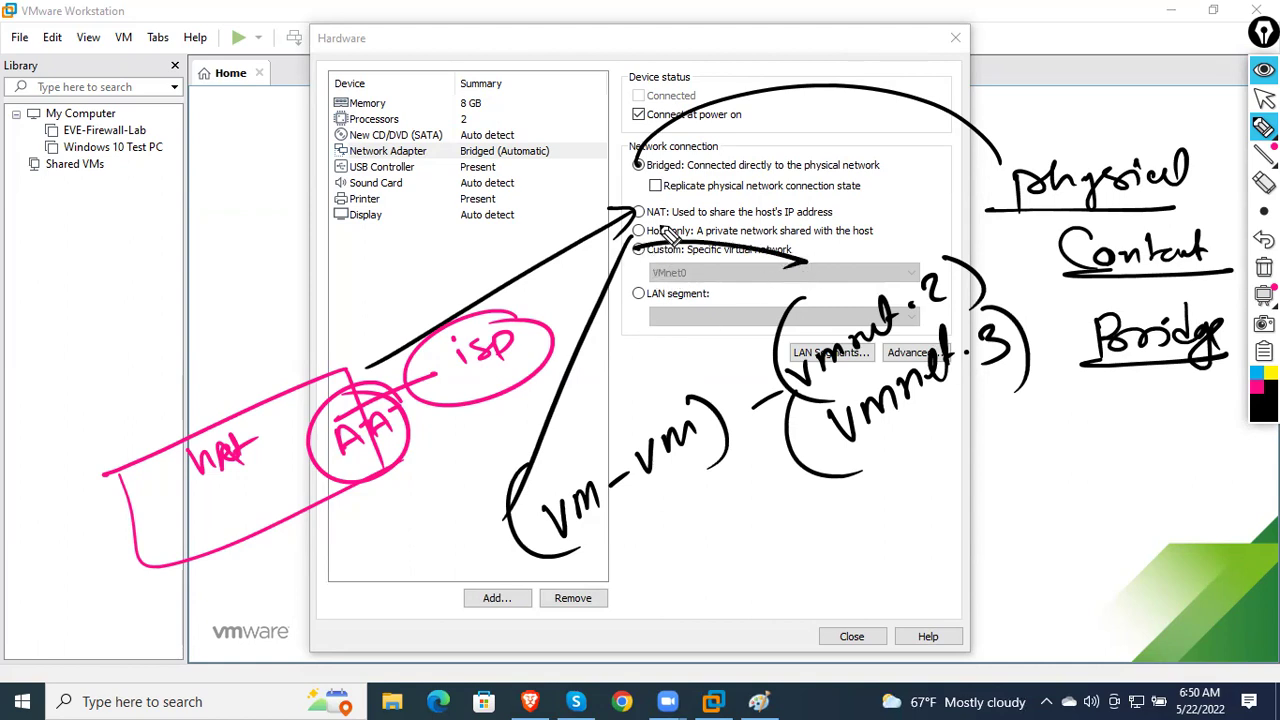
pyautogui.moveTo(651, 191); pyautogui.dragTo(700, 207)
pyautogui.moveTo(660, 248); pyautogui.dragTo(752, 210)
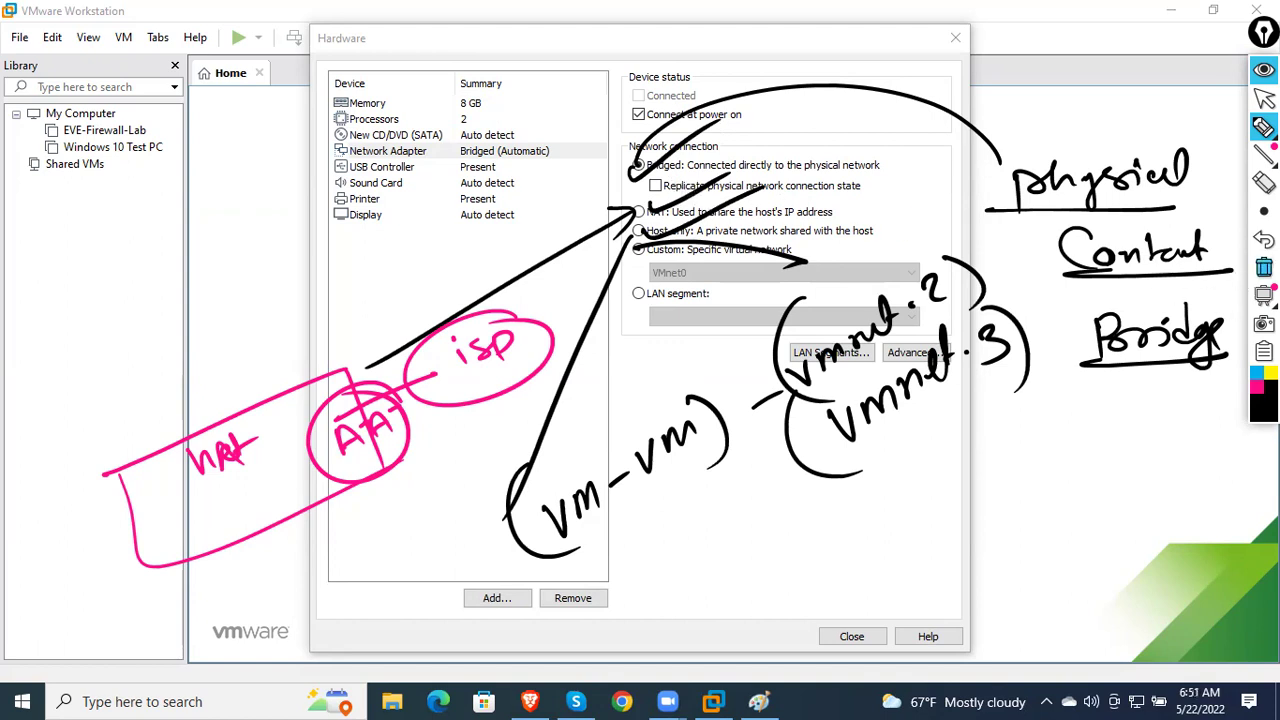
pyautogui.click(1264, 267)
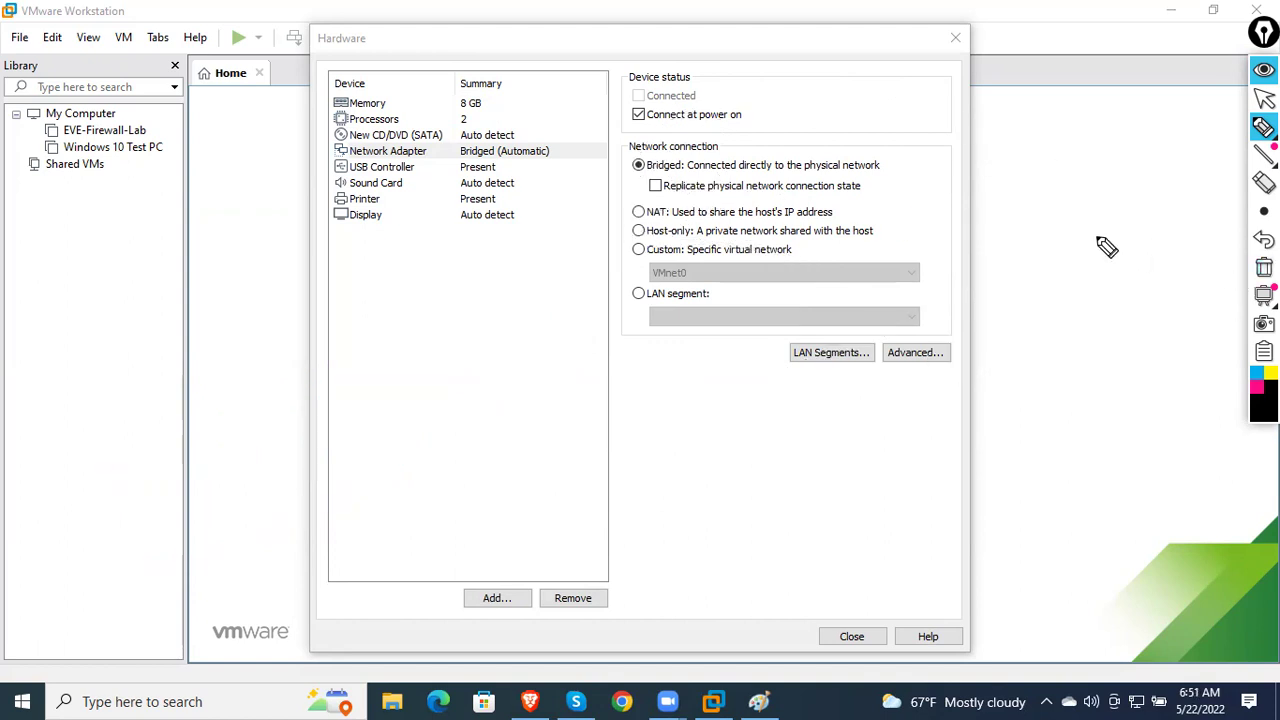
# - Clear a stray annotation mark and keep the network adapter on bridged networking
pyautogui.moveTo(622, 243); pyautogui.dragTo(633, 239)
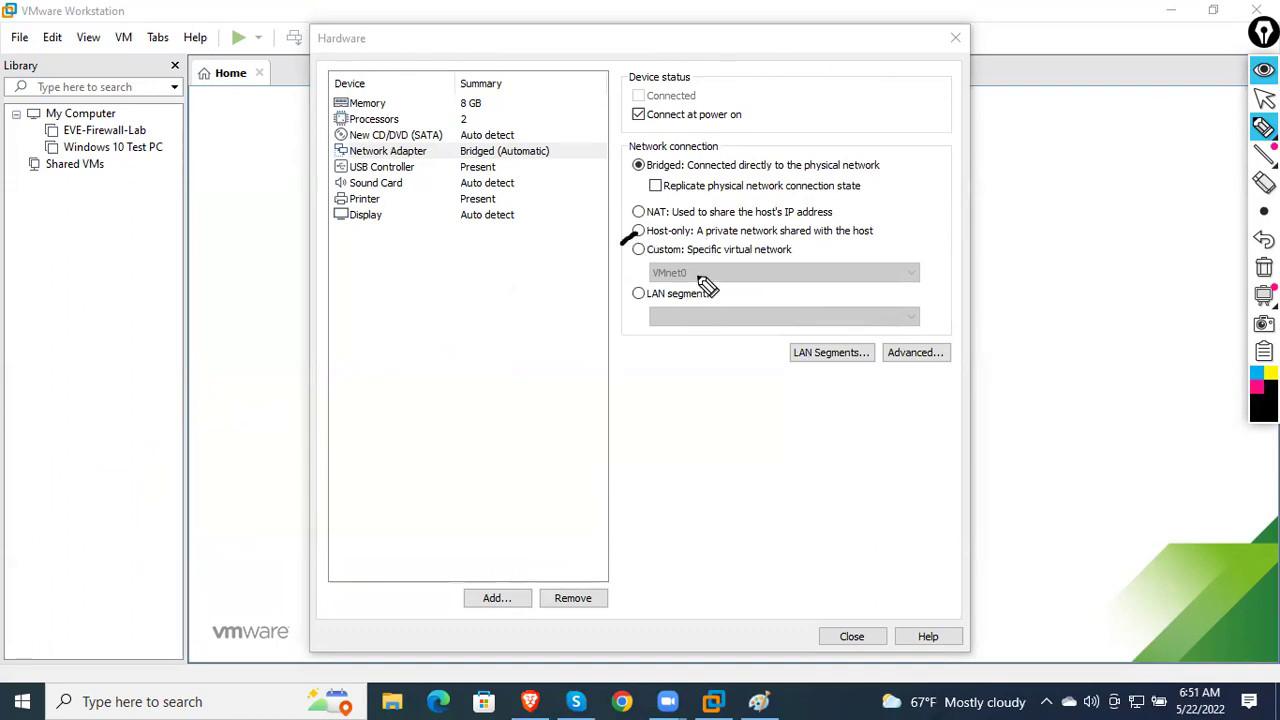
pyautogui.click(1264, 267)
pyautogui.click(1264, 97)
pyautogui.click(686, 232)
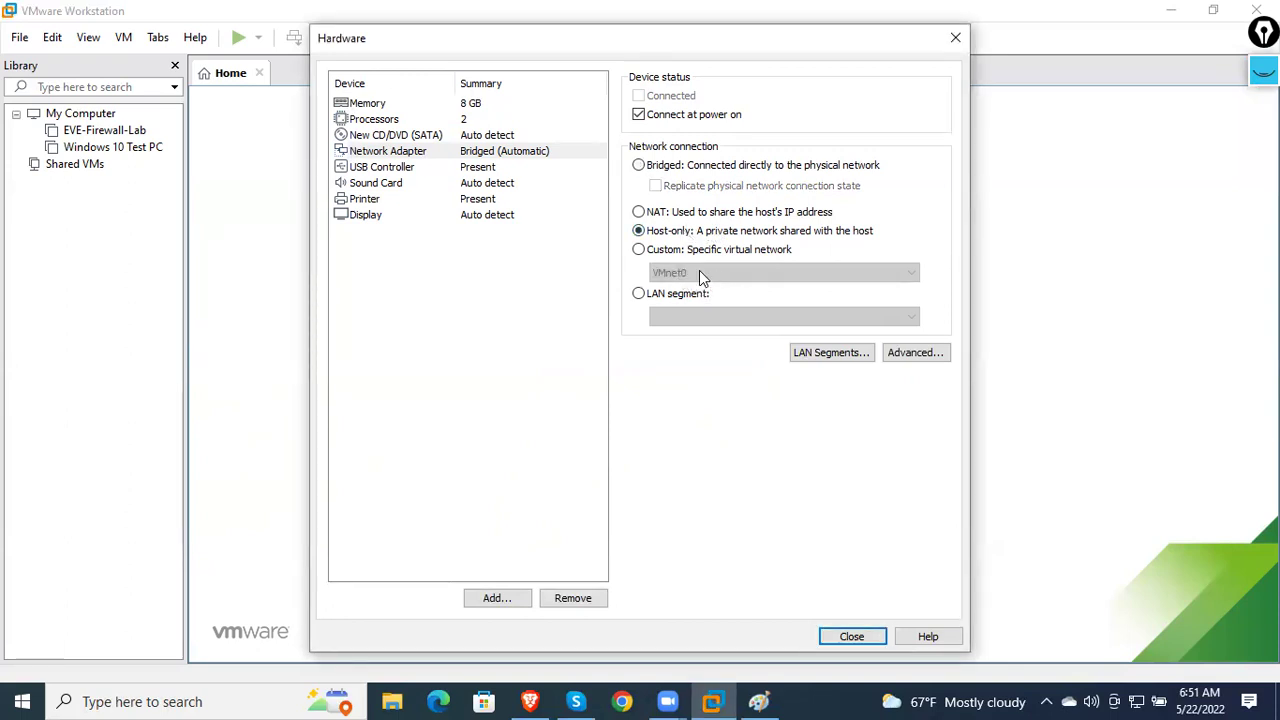
pyautogui.click(680, 166)
# - Point the CD/DVD drive at the ISO image E:\ISO Files\Check_Point_R80.10_T479_Gaia.iso
pyautogui.click(492, 140)
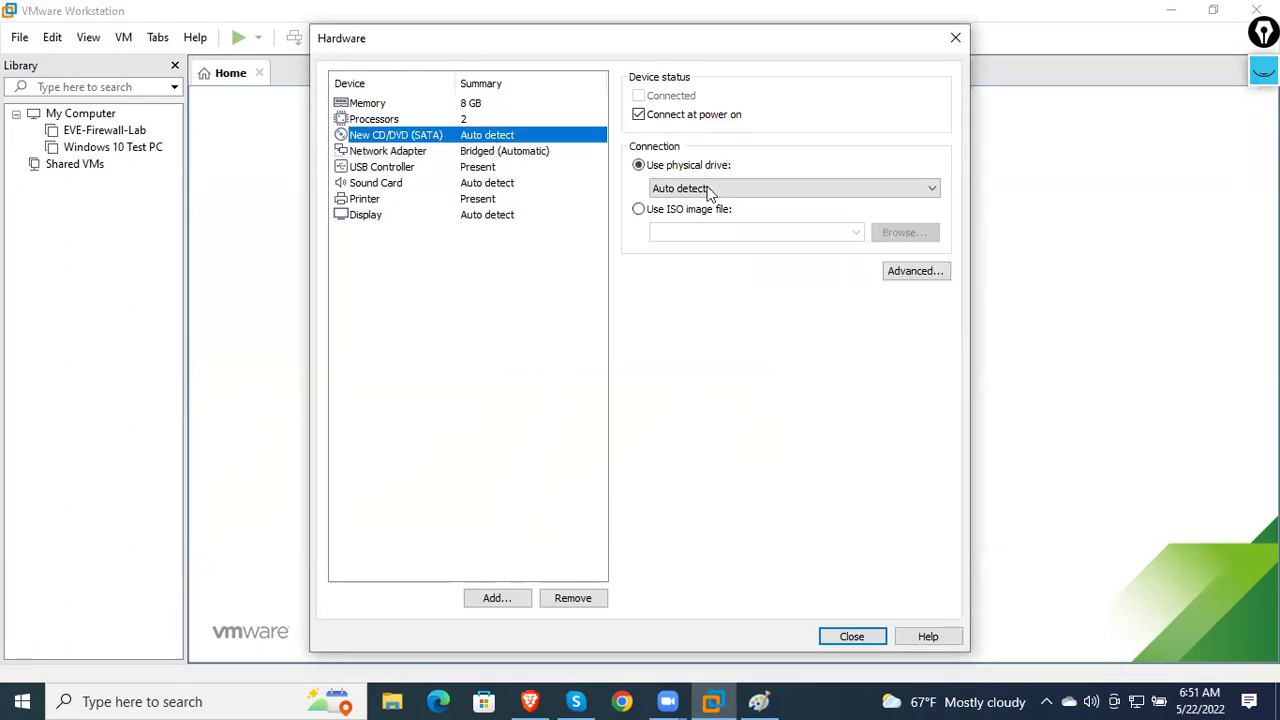
pyautogui.click(688, 210)
pyautogui.click(905, 236)
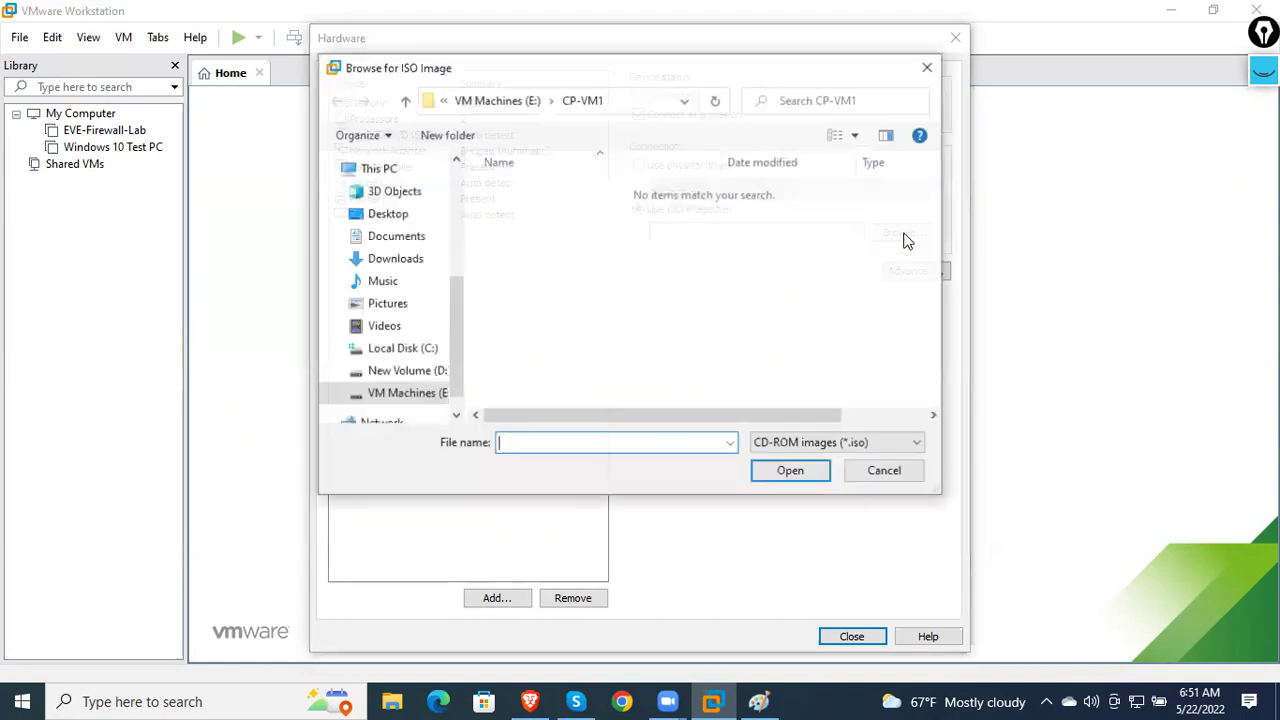
pyautogui.click(405, 393)
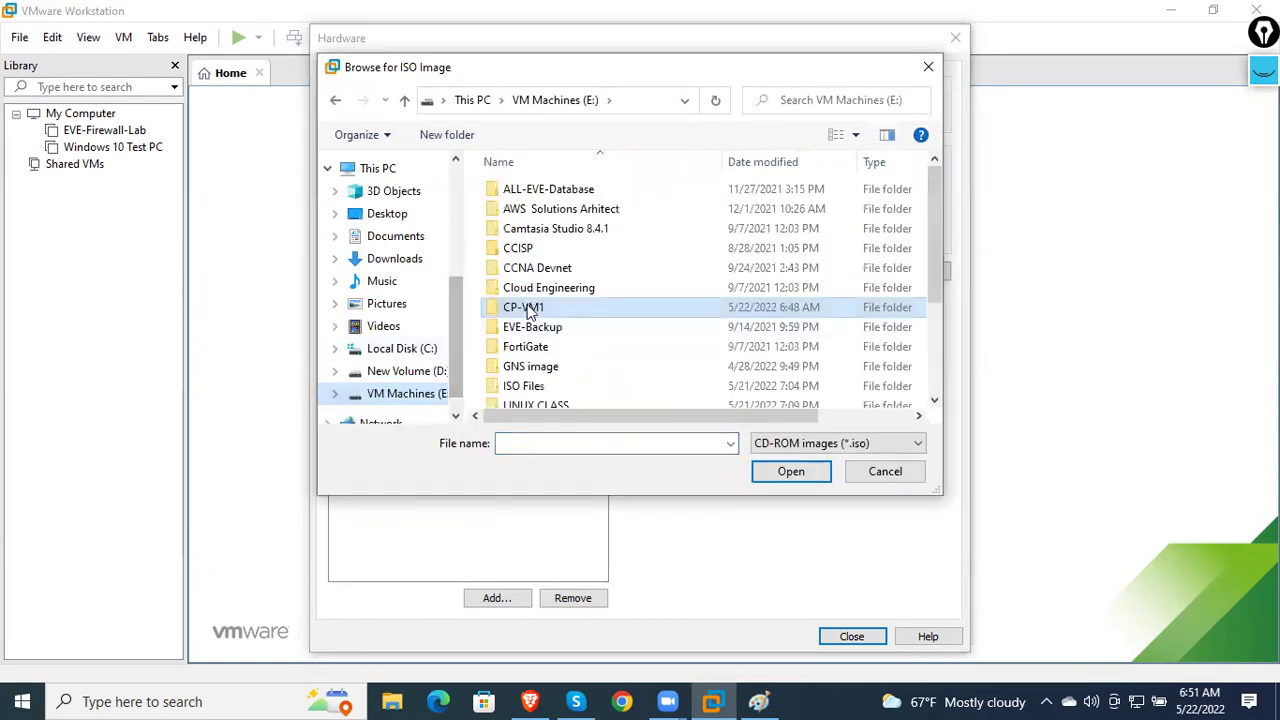
pyautogui.scroll(-2, 534, 350)
pyautogui.doubleClick(535, 280)
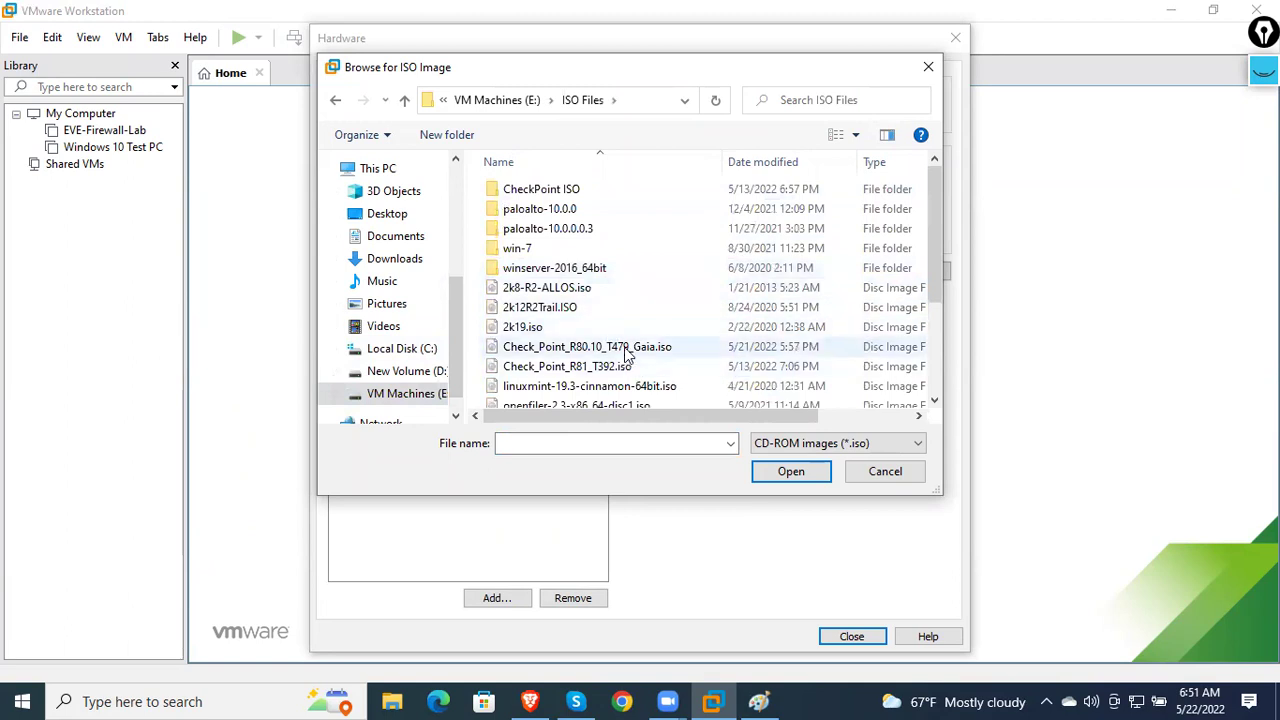
pyautogui.click(628, 348)
pyautogui.click(791, 471)
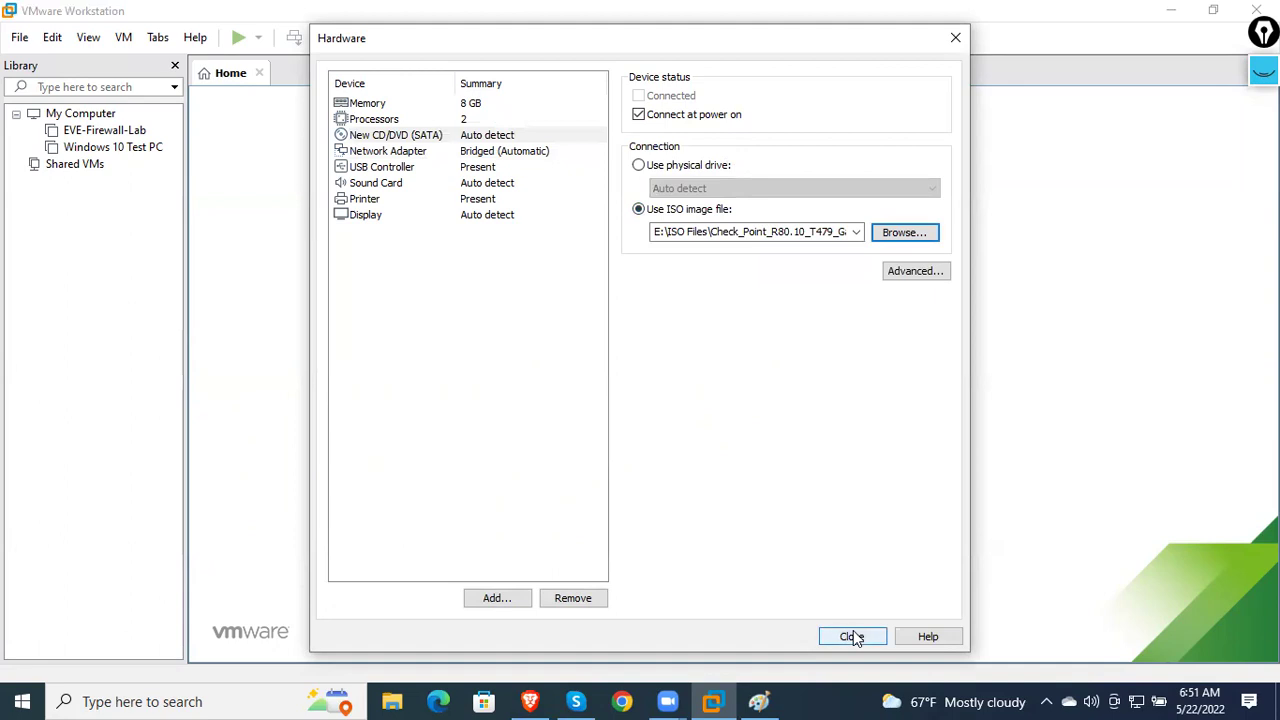
# - Review the printer, USB and network adapter settings, then close the hardware settings and finish the wizard
pyautogui.click(506, 199)
pyautogui.click(503, 166)
pyautogui.click(503, 151)
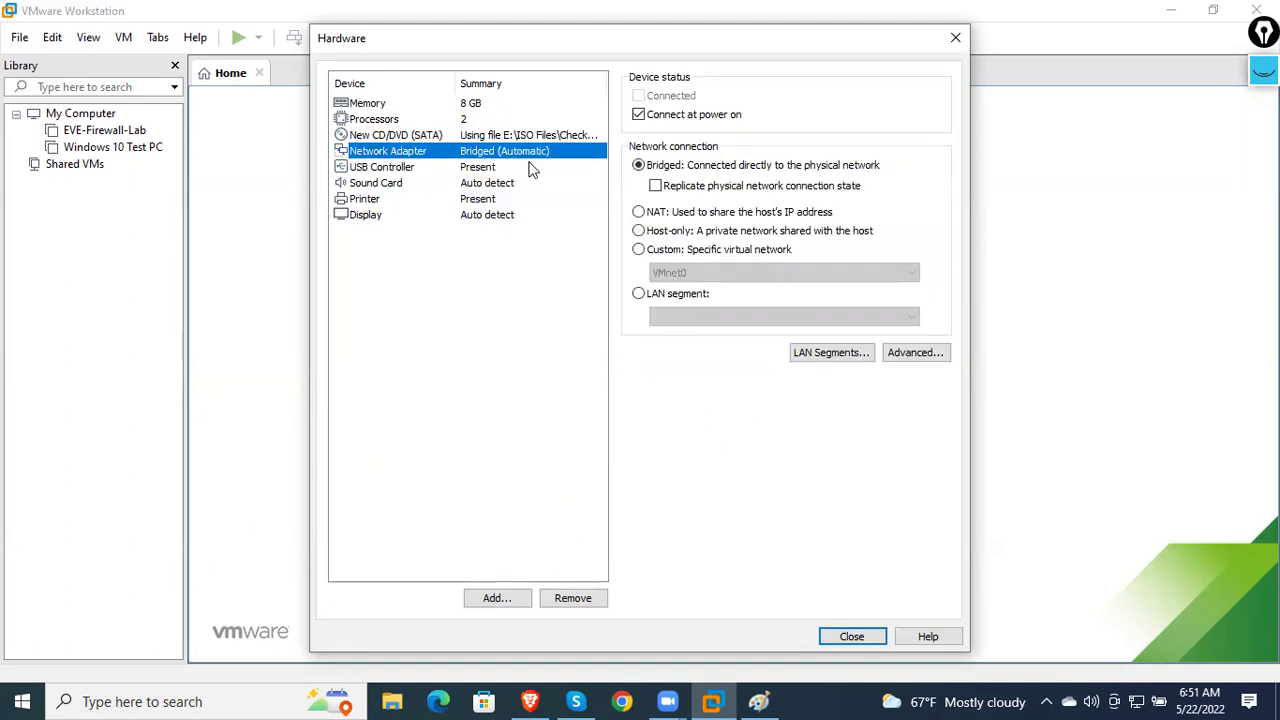
pyautogui.click(840, 632)
pyautogui.click(733, 525)
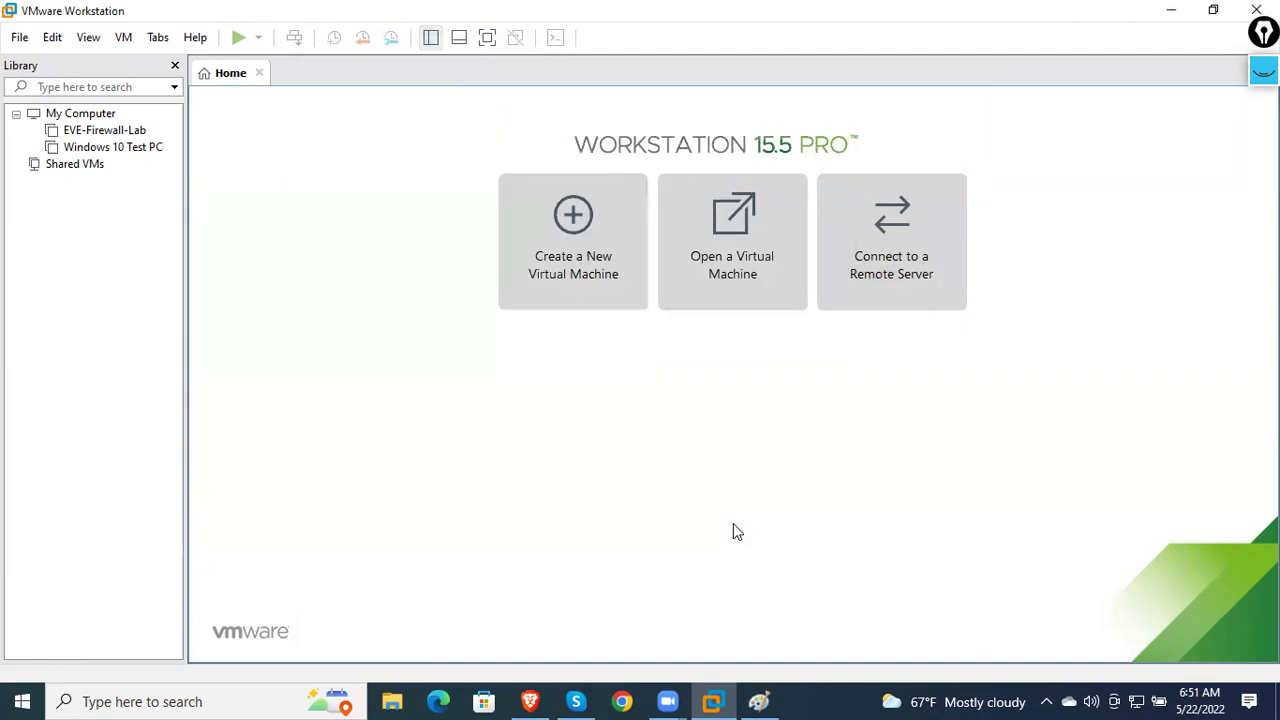
# - Power on the VM, start 'Install Gaia on this system', then release input with Ctrl+Alt
pyautogui.click(338, 144)
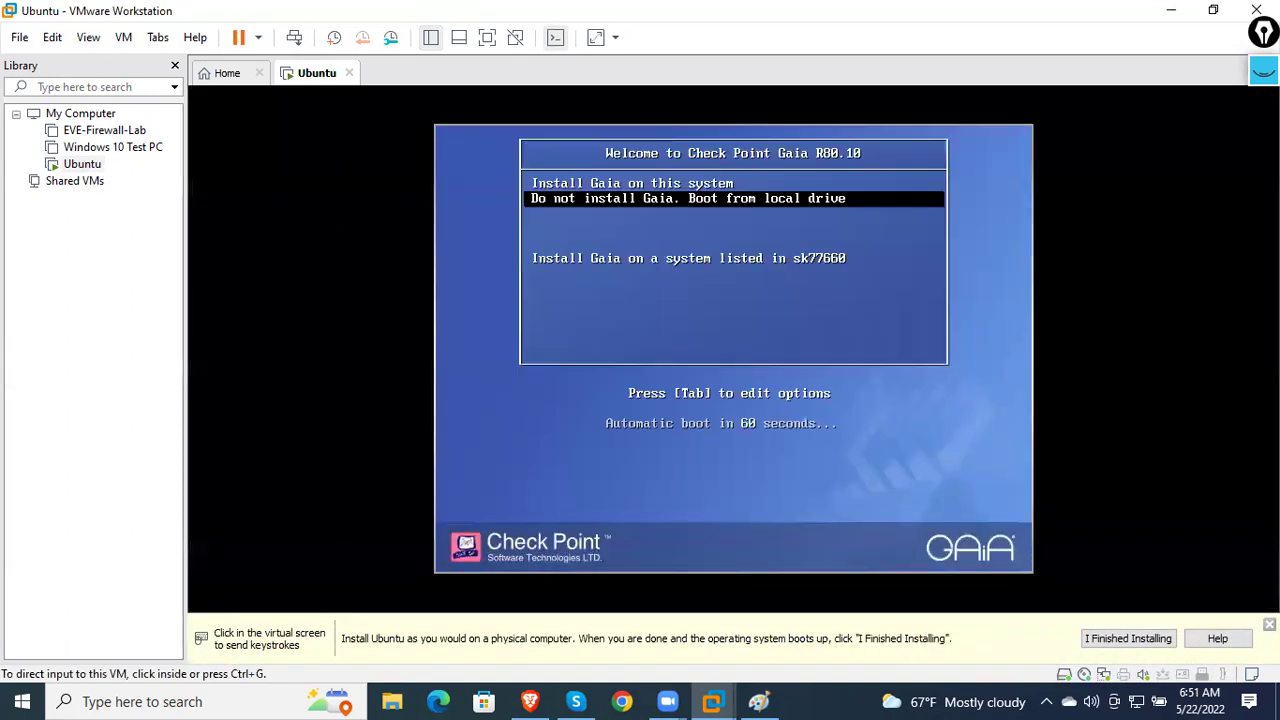
pyautogui.hotkey('ctrl', 'g')
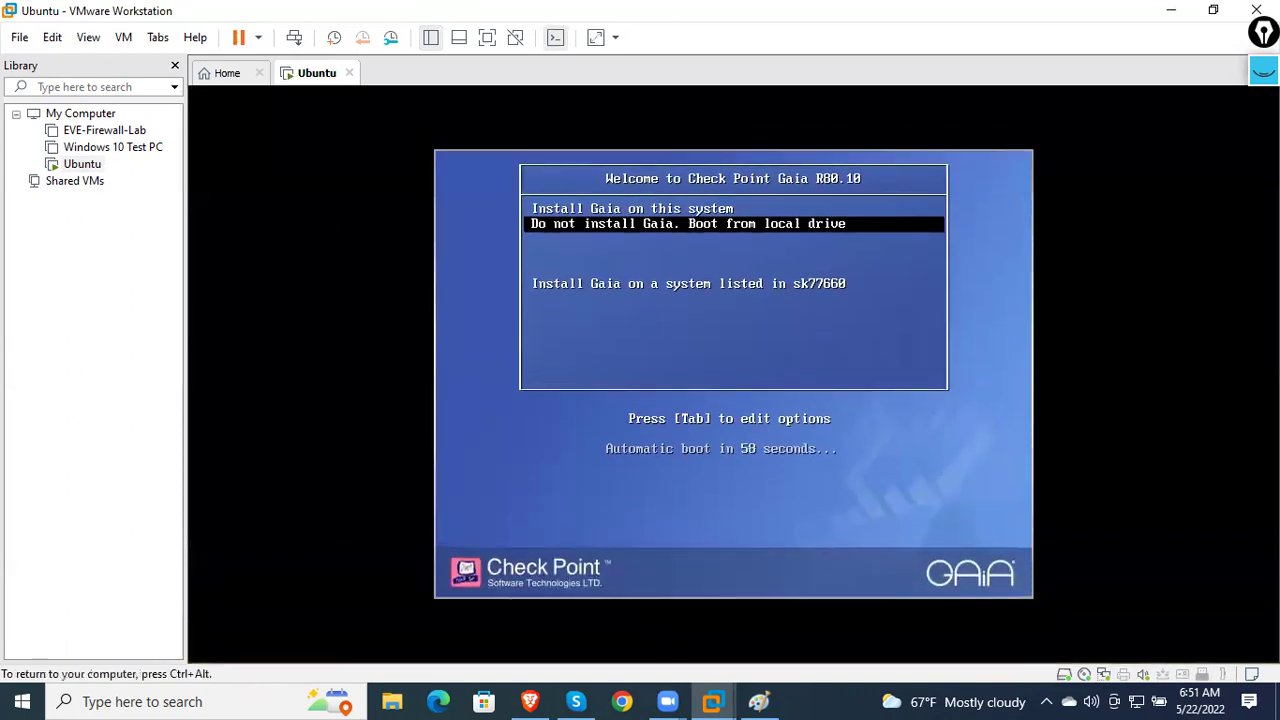
pyautogui.press('Up')
pyautogui.press('Return')
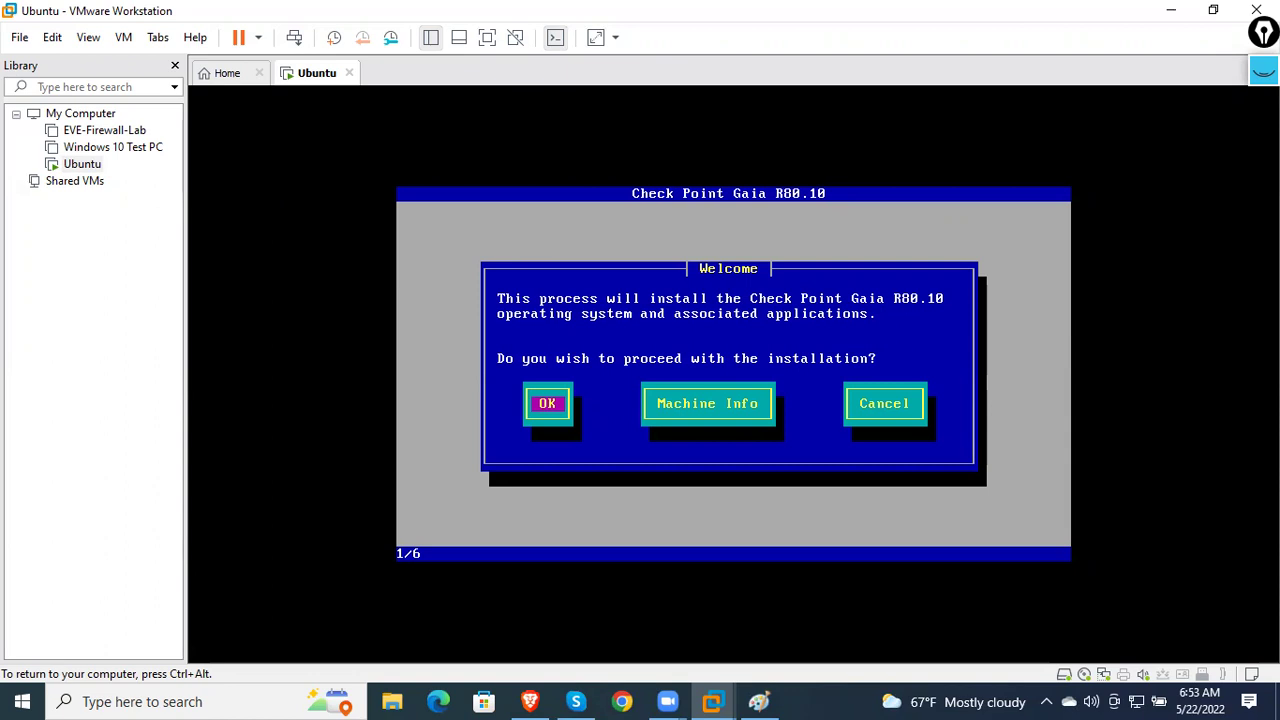
pyautogui.hotkey('ctrl', 'alt')
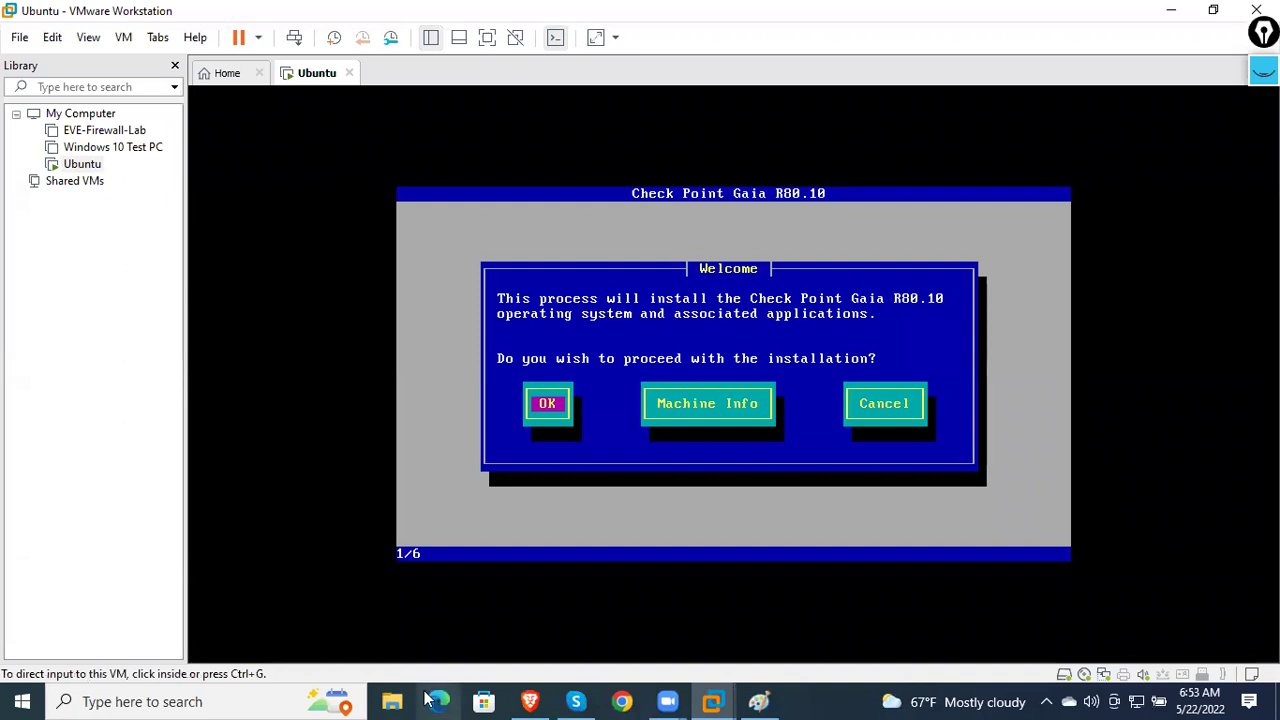
# - Open google.com in a new browser window and search for 'checkpoint security gateway'
pyautogui.click(430, 699)
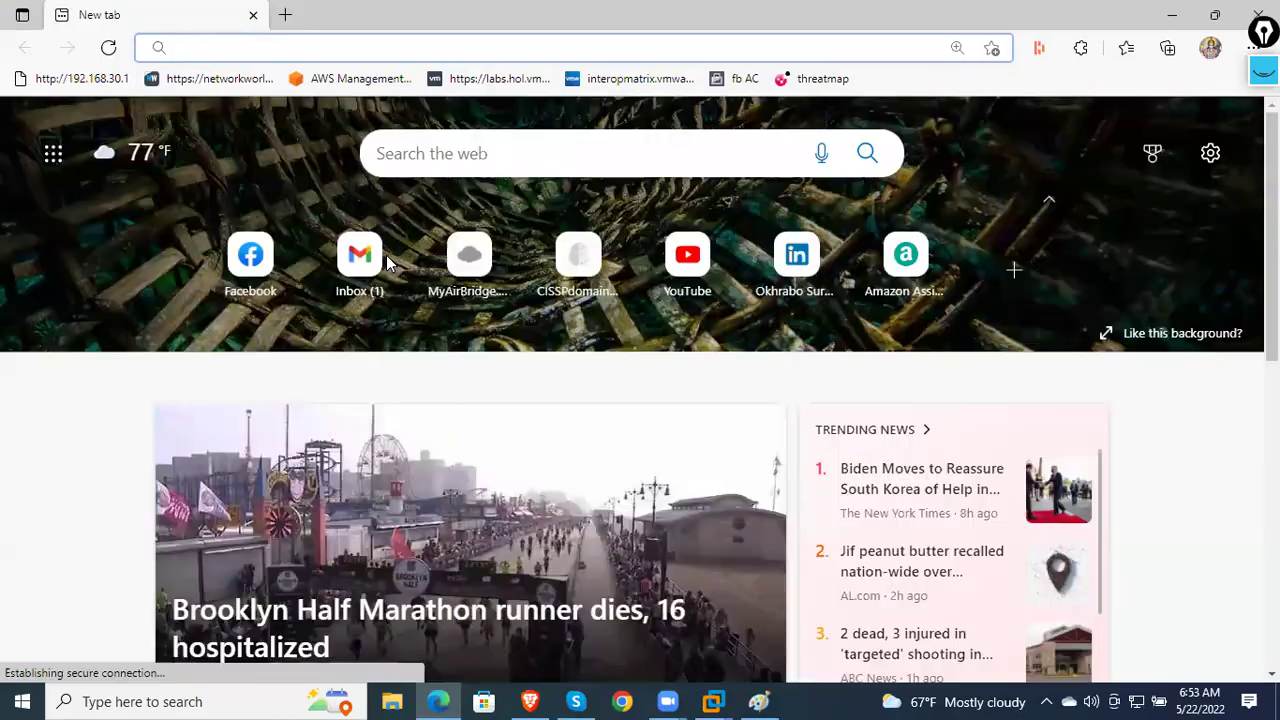
pyautogui.write('go')
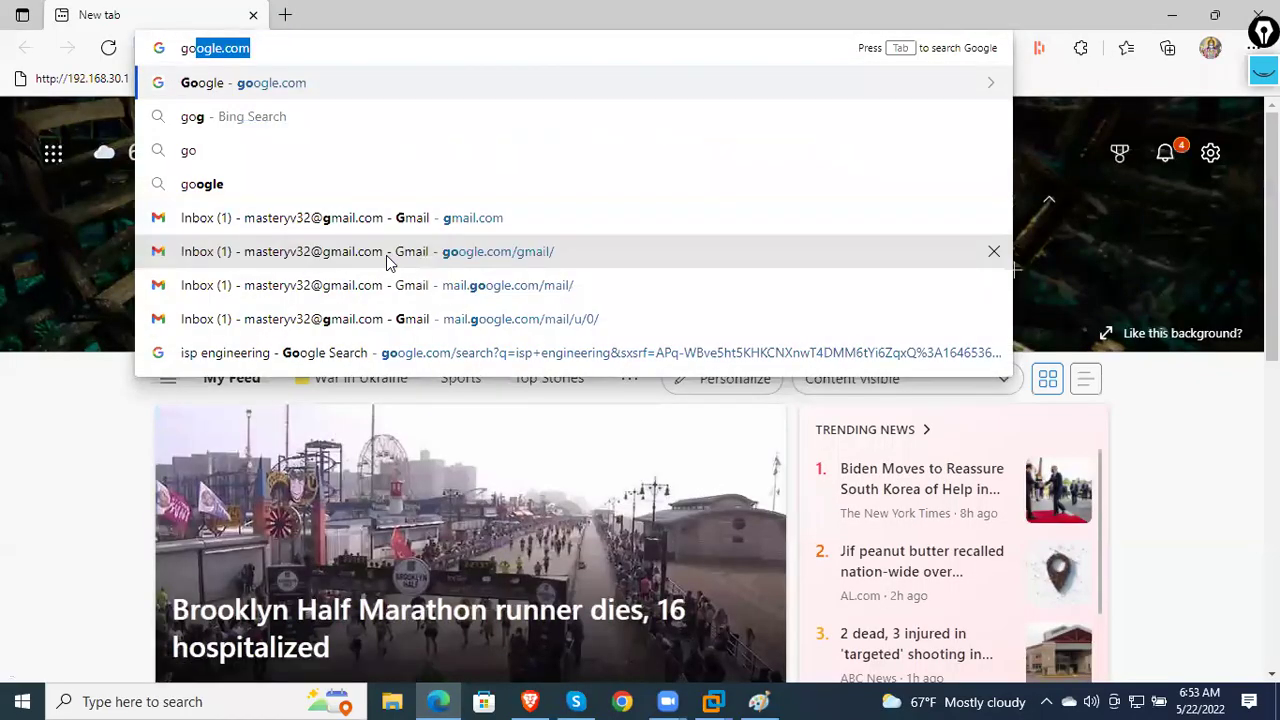
pyautogui.press('Return')
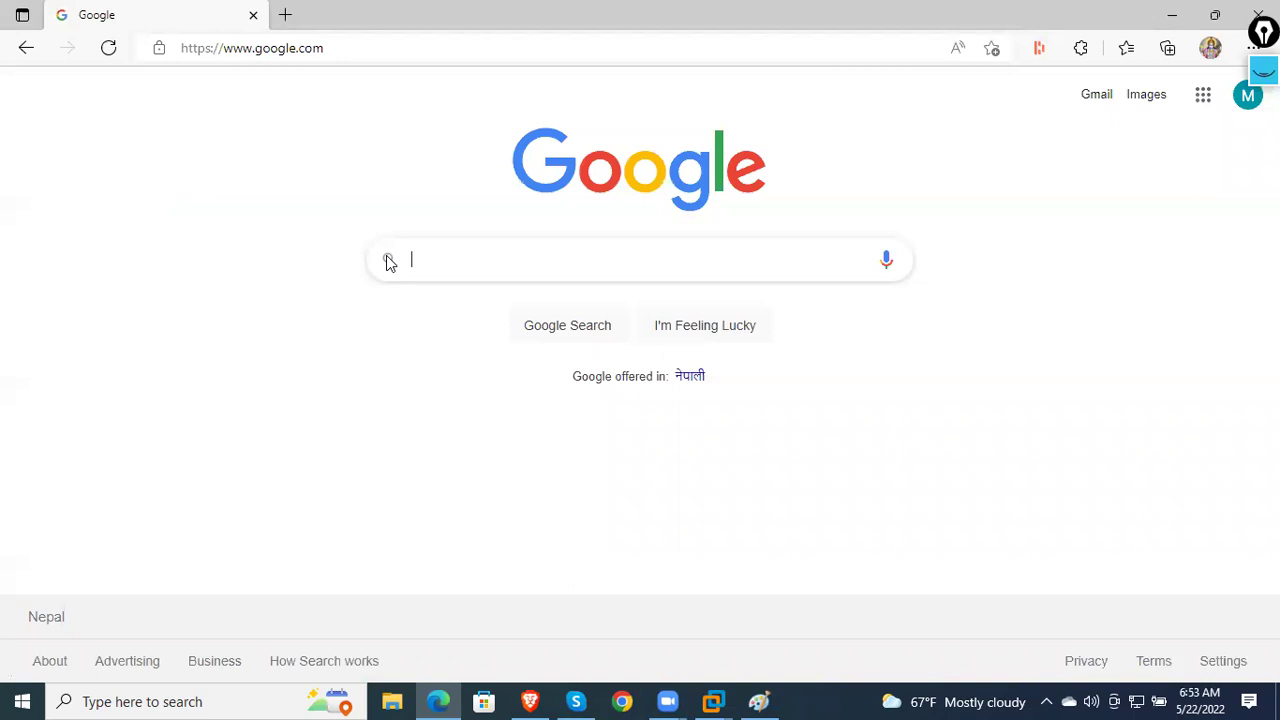
pyautogui.write('chec')
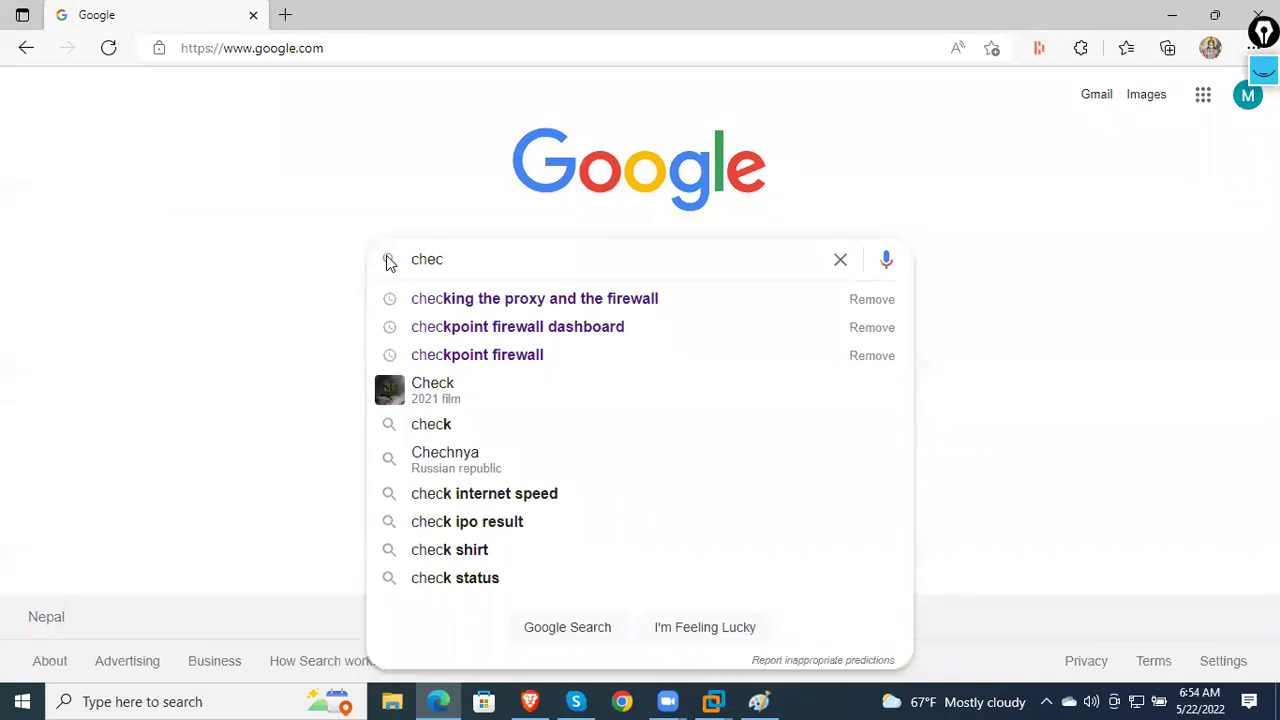
pyautogui.press('Down')
pyautogui.press('Down')
pyautogui.press('Down')
pyautogui.press('BackSpace')
pyautogui.press('BackSpace')
pyautogui.press('BackSpace')
pyautogui.press('BackSpace')
pyautogui.press('BackSpace')
pyautogui.press('BackSpace')
pyautogui.press('BackSpace')
pyautogui.press('BackSpace')
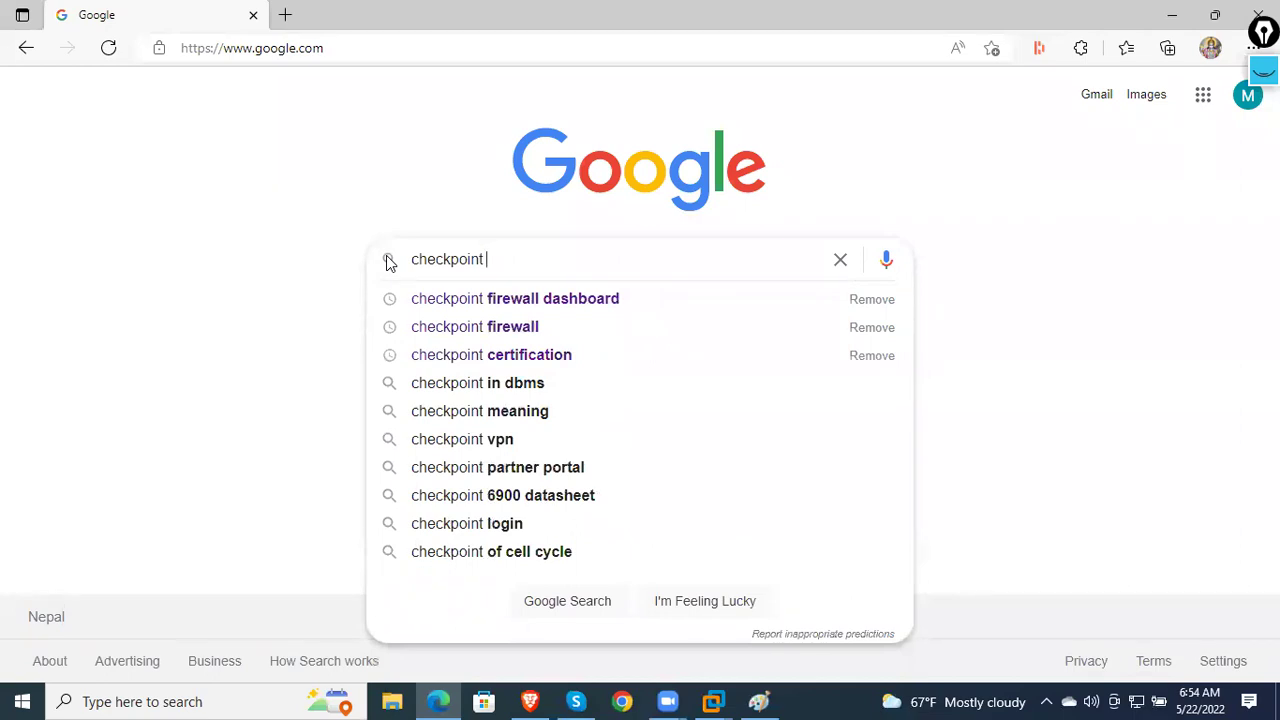
pyautogui.write('se')
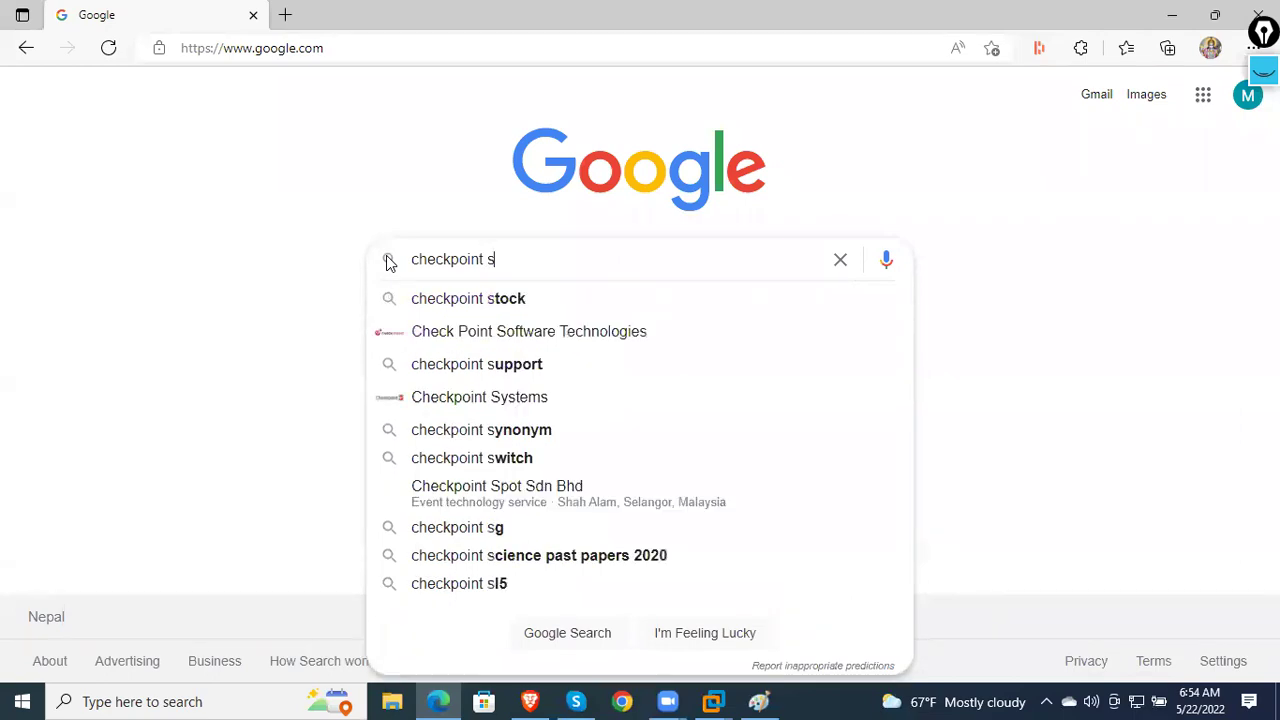
pyautogui.press('Down')
pyautogui.write('gateway')
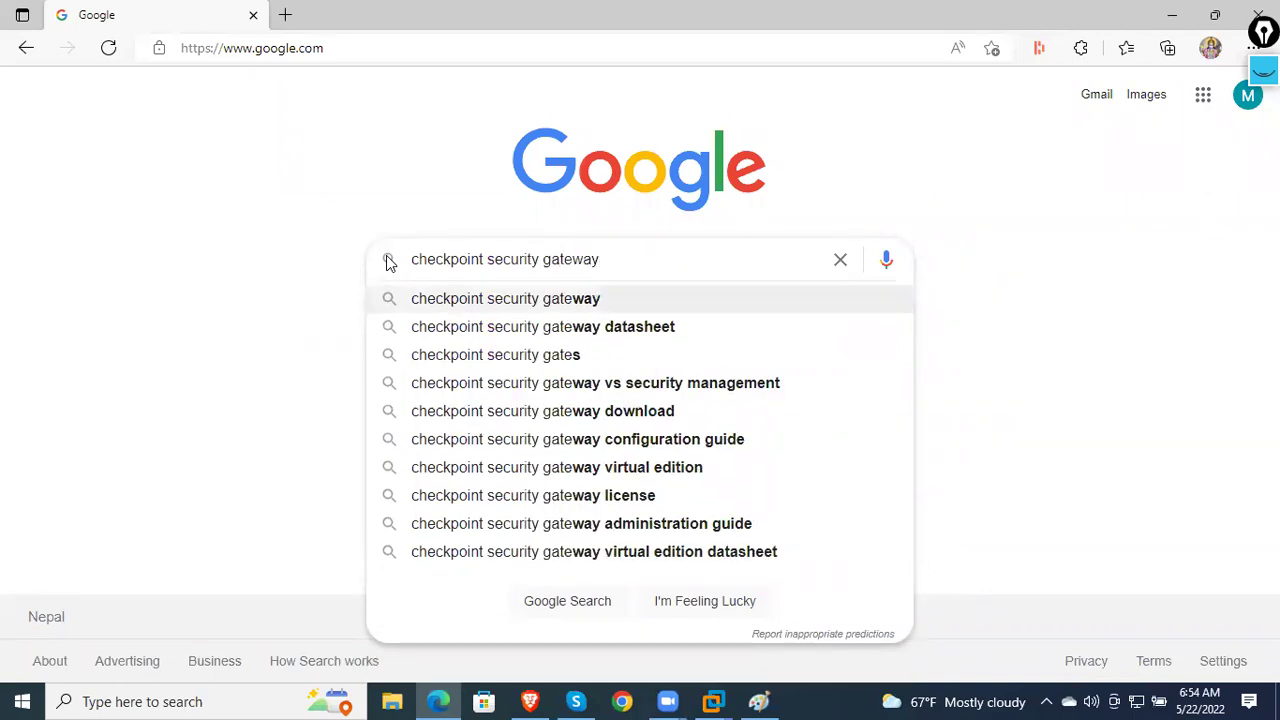
pyautogui.press('Return')
# - Extend the query to 'checkpoint security gateway device' and preview the Check Point 26000 image result
pyautogui.click(457, 108)
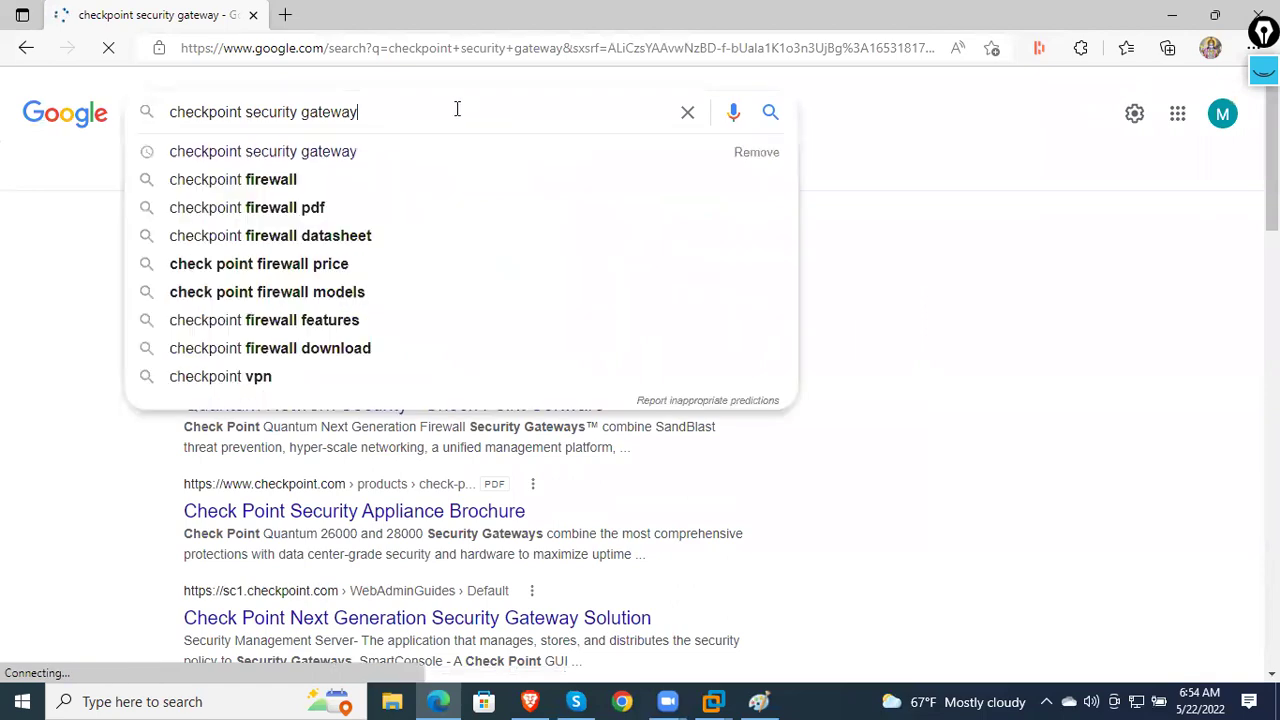
pyautogui.write('device')
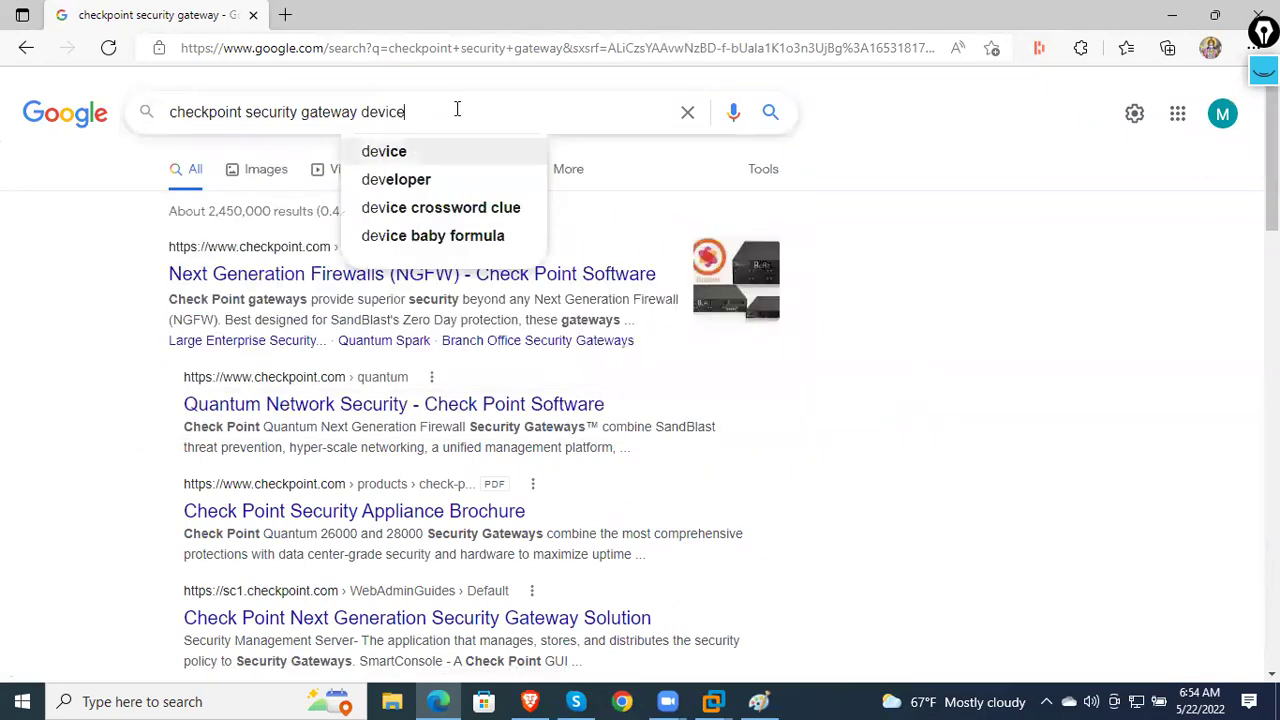
pyautogui.press('Return')
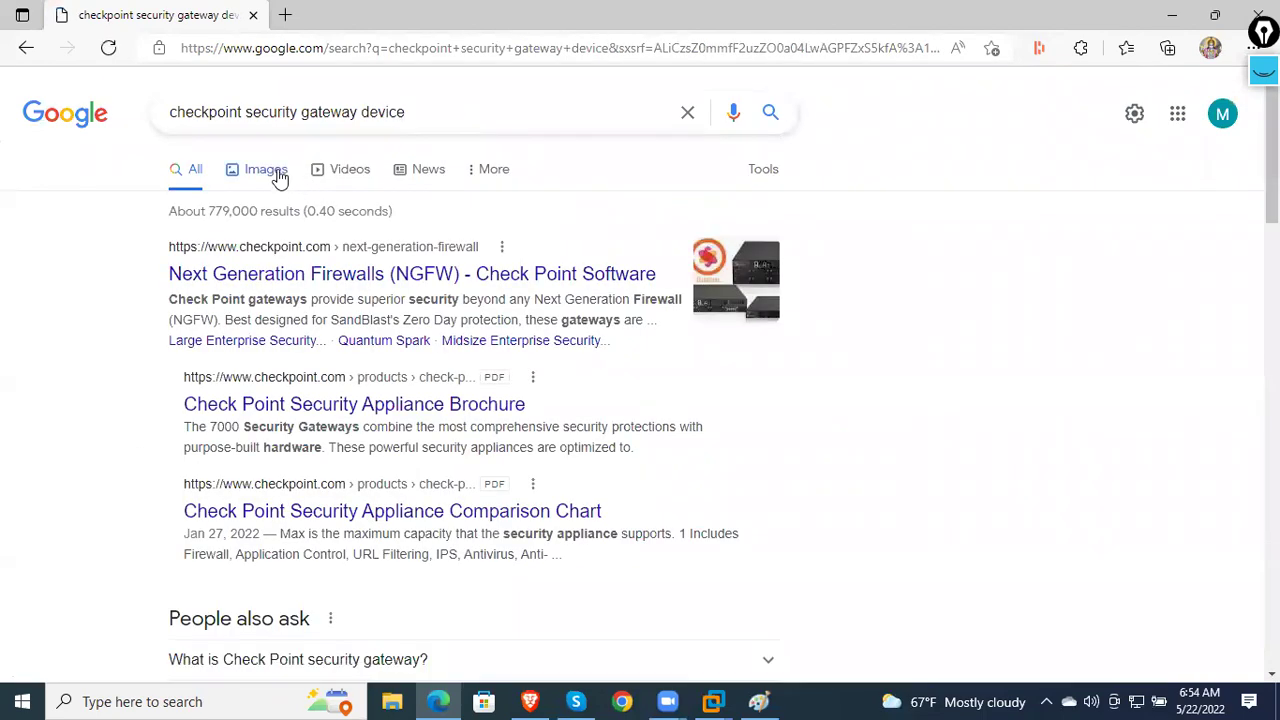
pyautogui.click(268, 170)
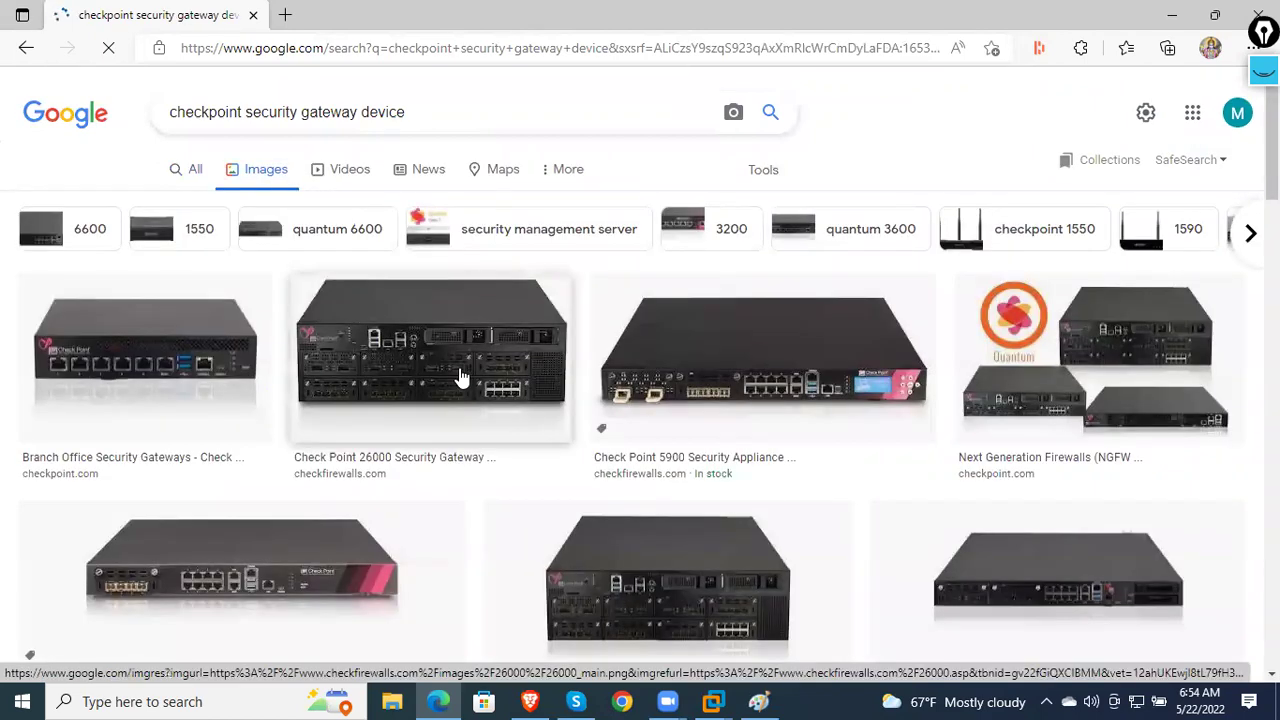
pyautogui.click(463, 378)
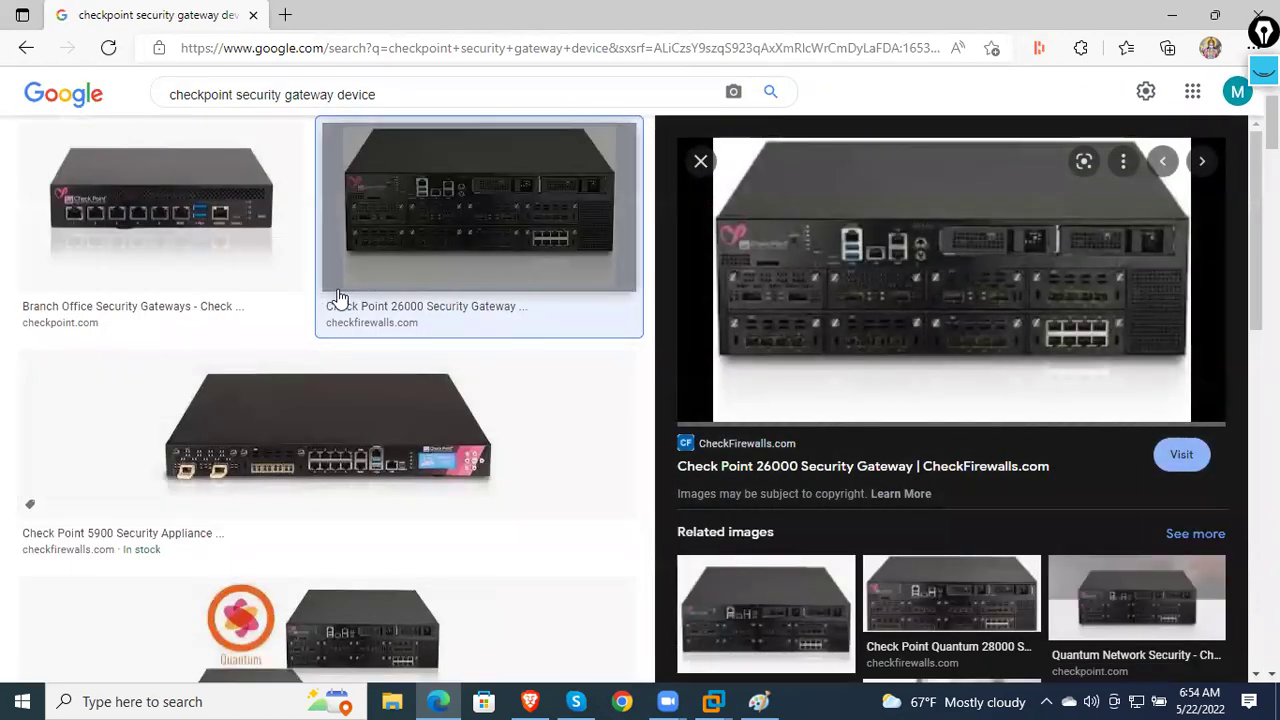
pyautogui.scroll(2, 340, 297)
pyautogui.moveTo(420, 113); pyautogui.dragTo(308, 118)
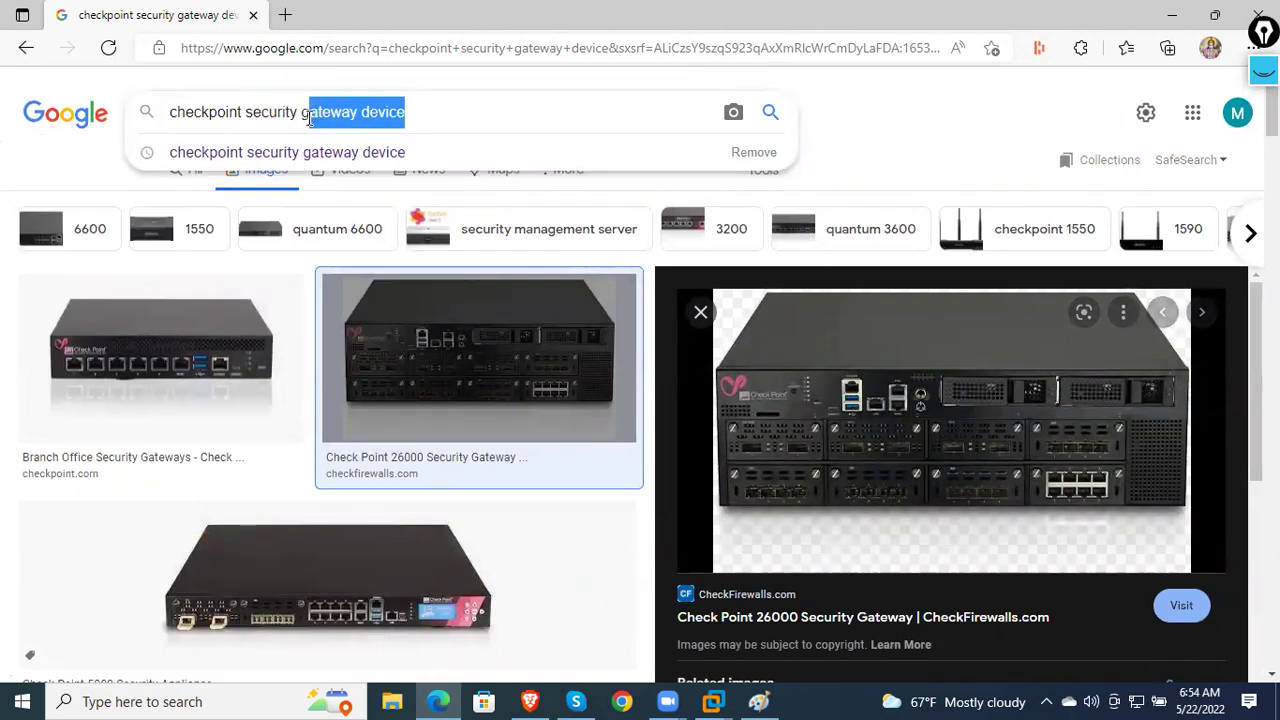
pyautogui.click(357, 112)
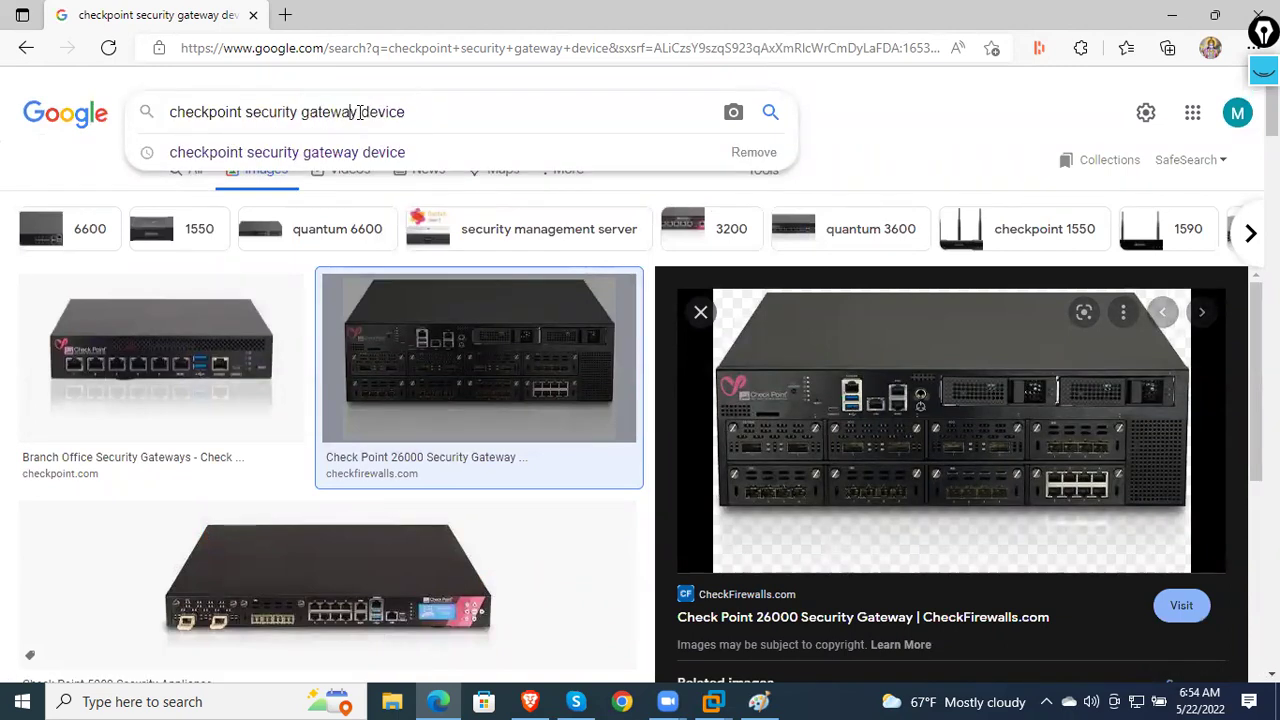
# - Search 'checkpoint security gateway device vs security management' and preview gateway images up to the Smart-1 410
pyautogui.click(517, 117)
pyautogui.write('vs security manag')
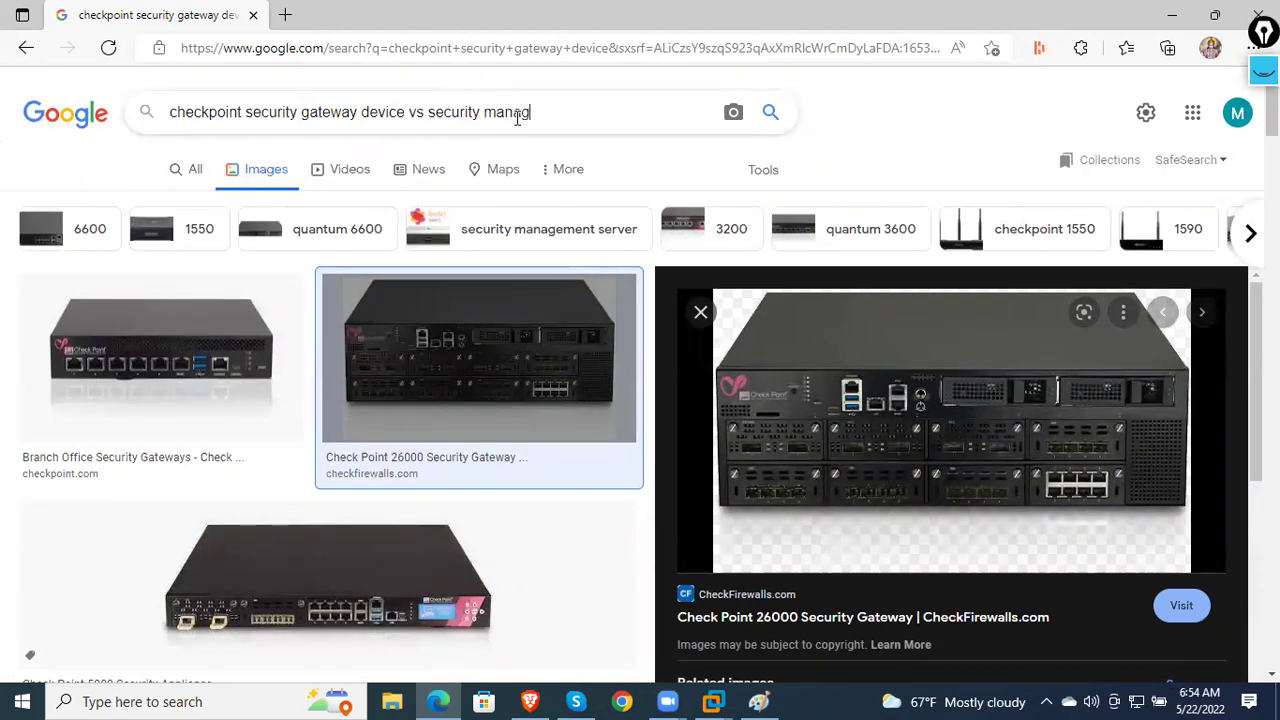
pyautogui.write('ement')
pyautogui.press('Return')
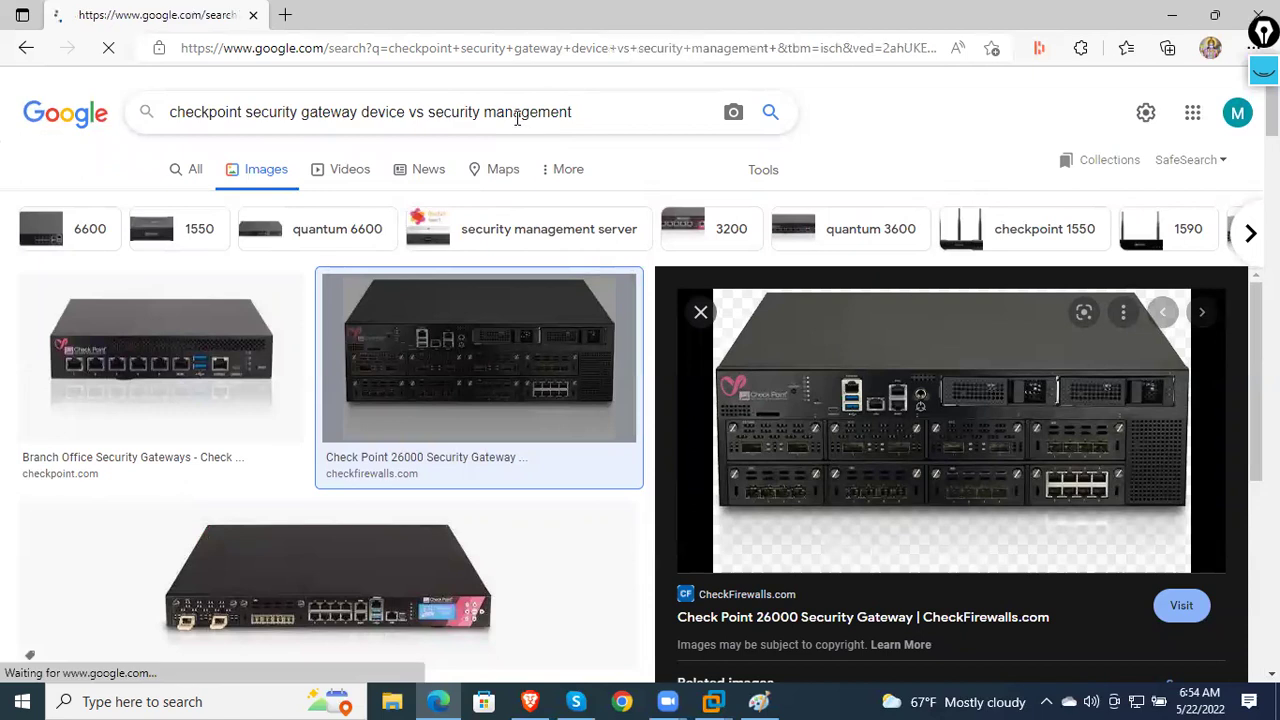
pyautogui.click(529, 333)
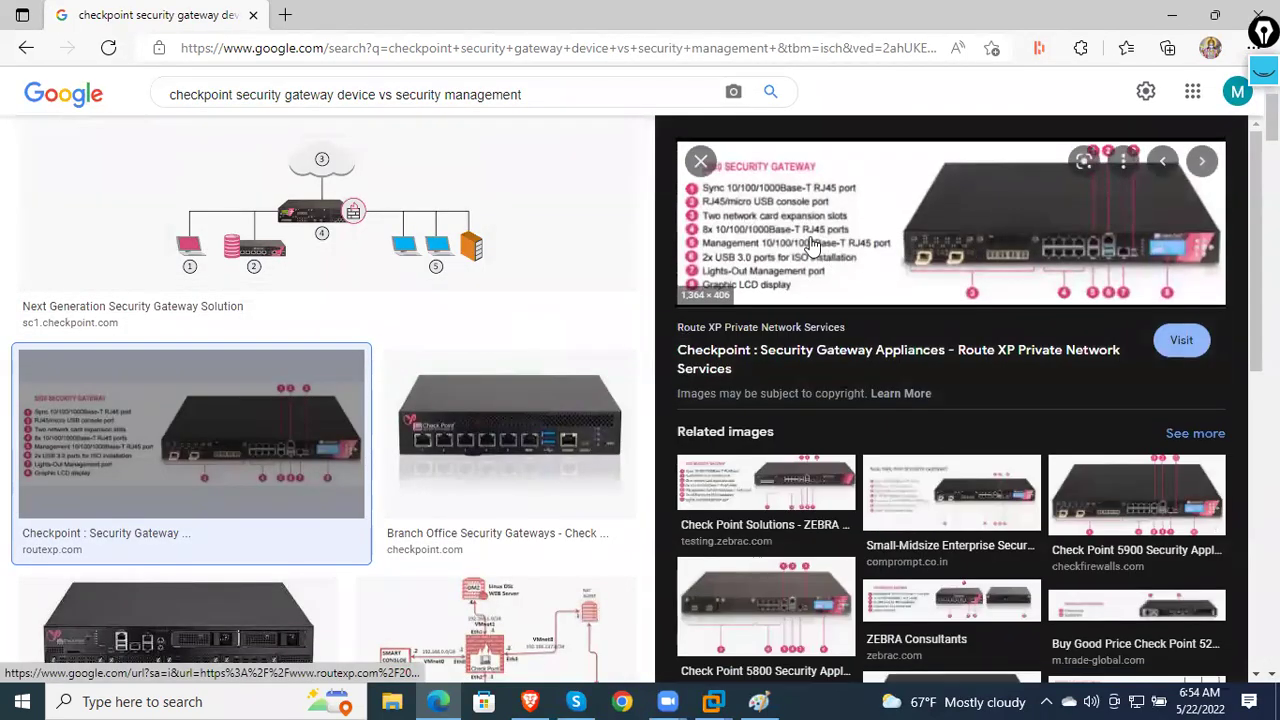
pyautogui.click(366, 237)
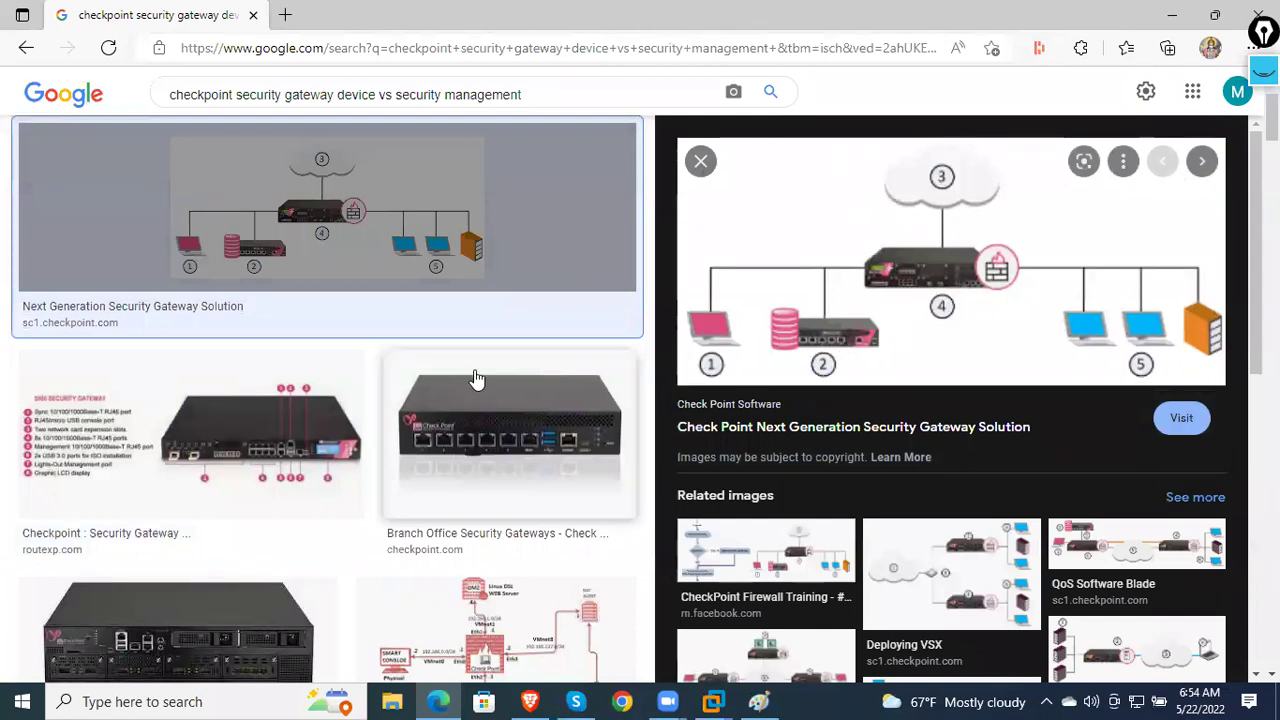
pyautogui.click(240, 445)
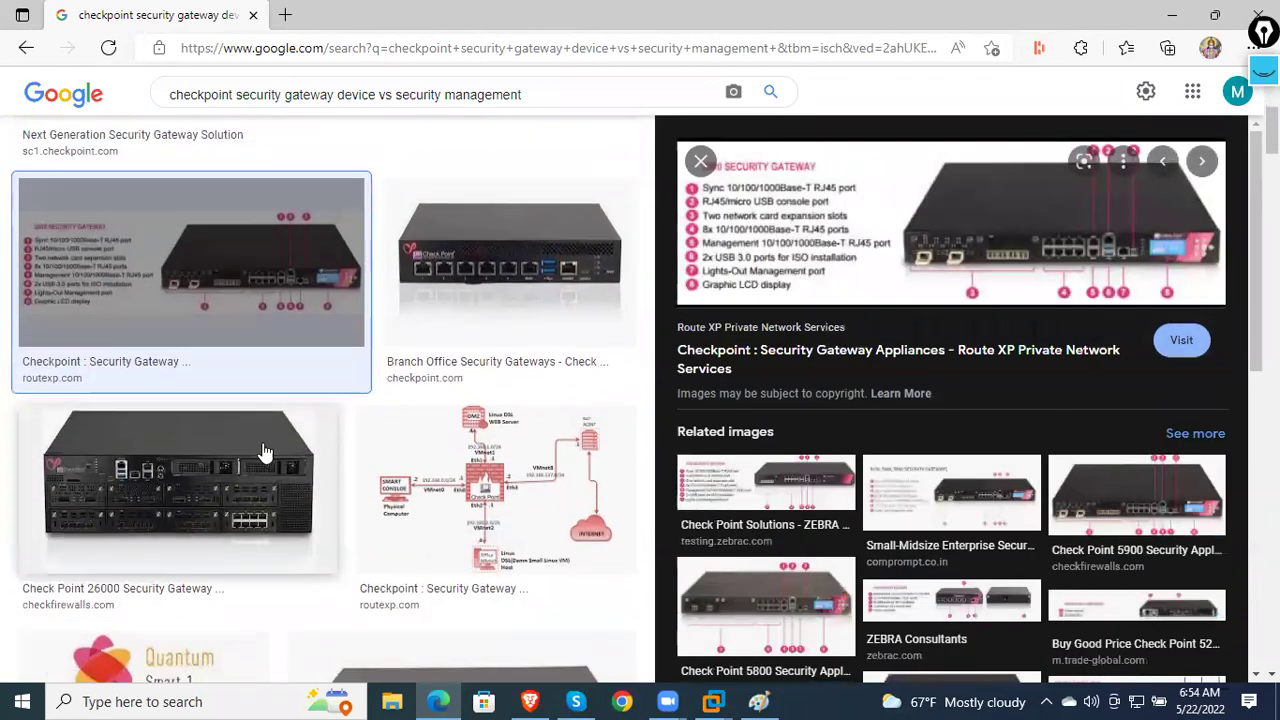
pyautogui.click(450, 460)
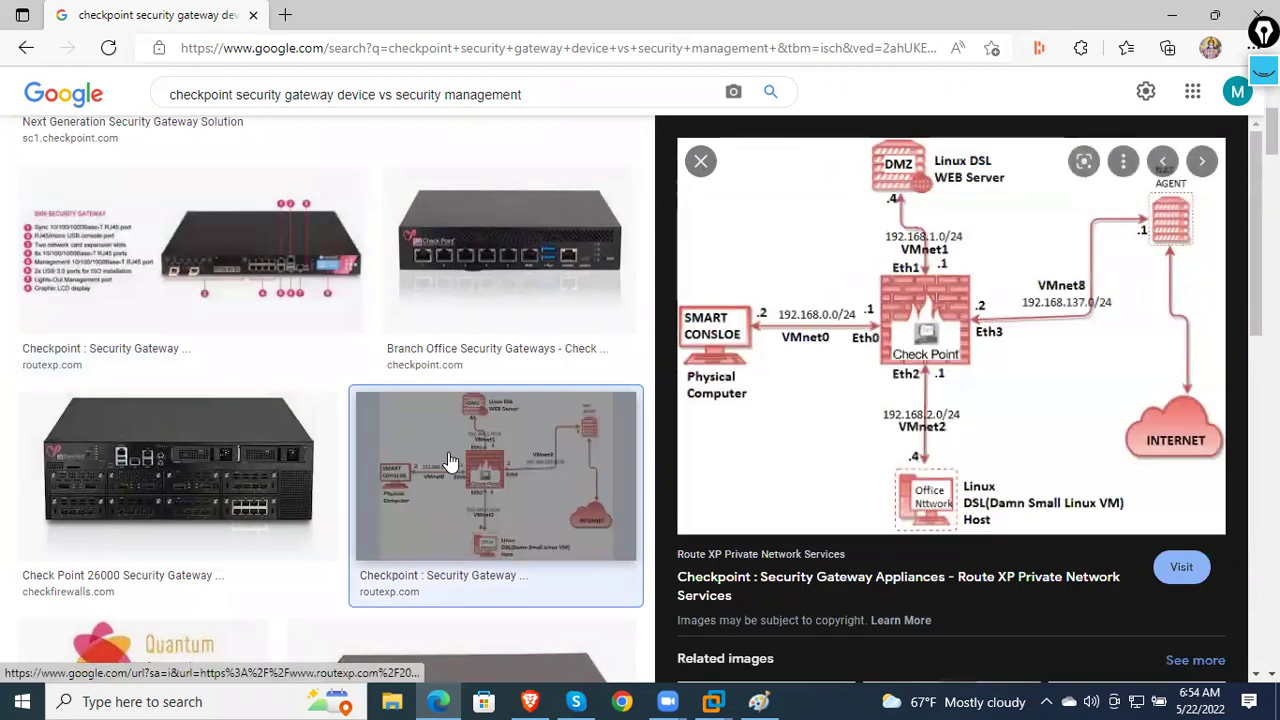
pyautogui.scroll(-3, 450, 460)
pyautogui.click(466, 440)
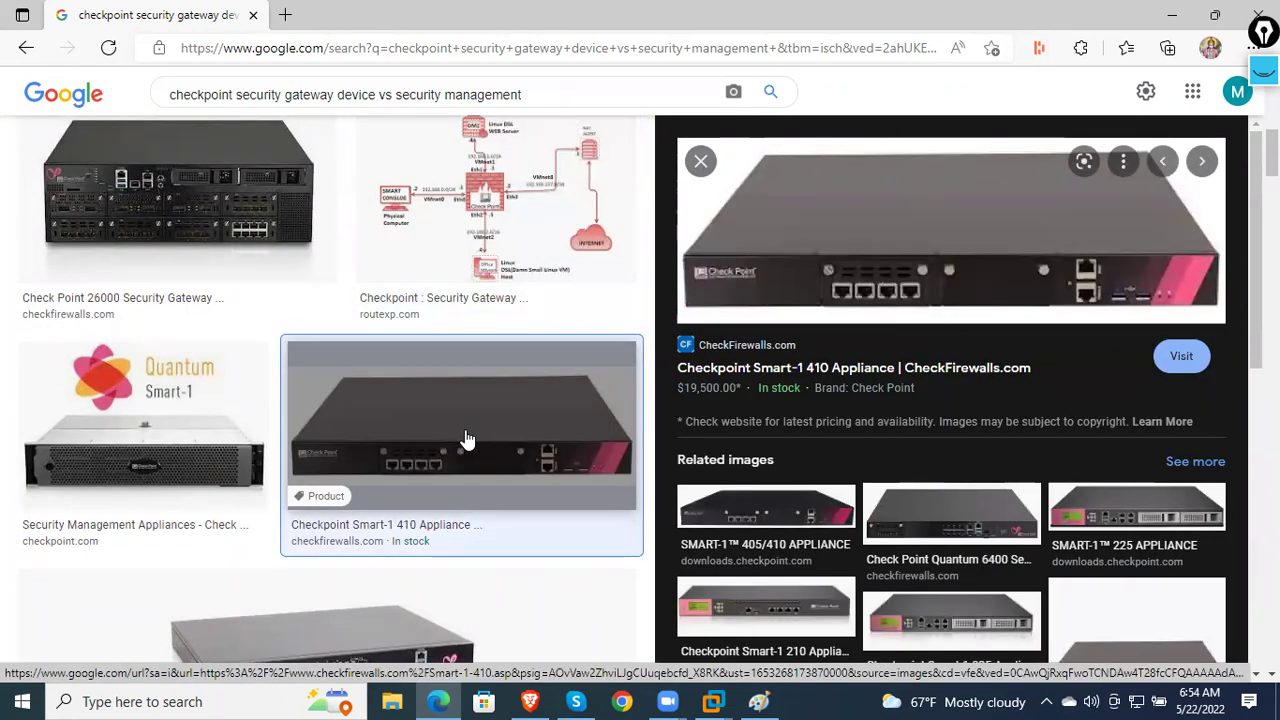
# - Preview the Smart-1 405/410, Quantum Smart-1, Next Generation Firewalls, 5800 and Endpoint Security images
pyautogui.scroll(-1, 466, 440)
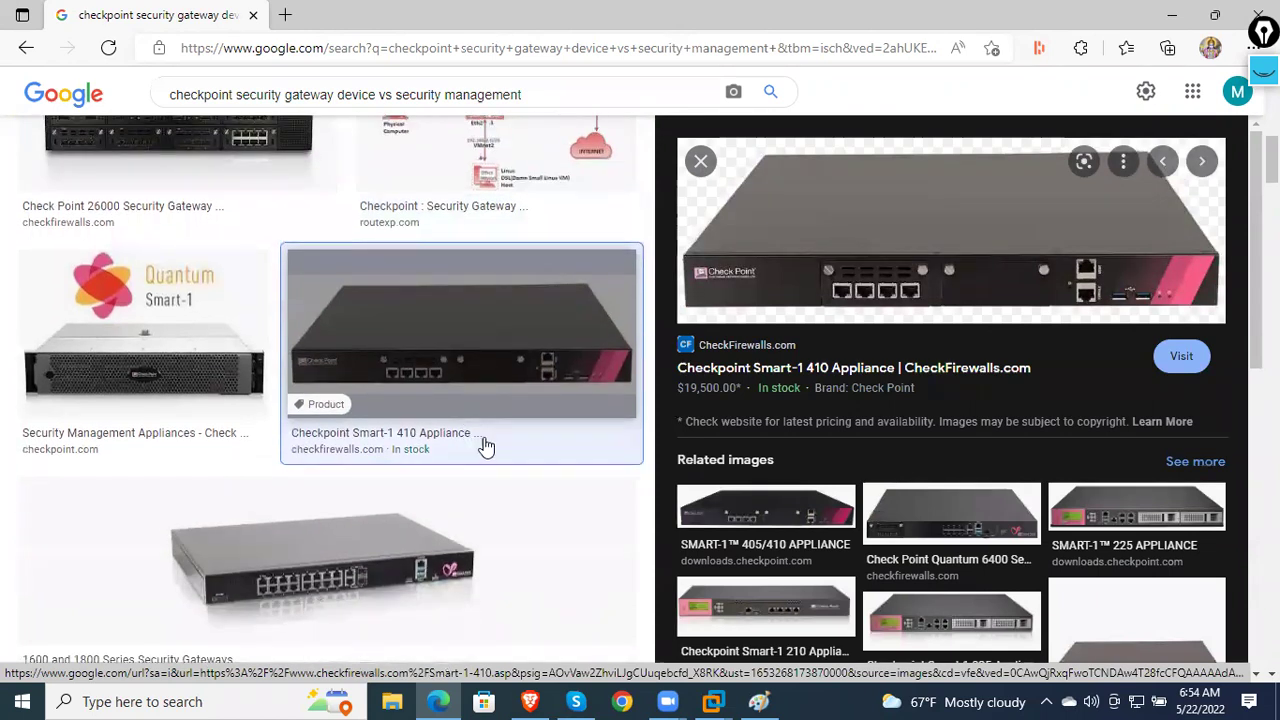
pyautogui.click(716, 515)
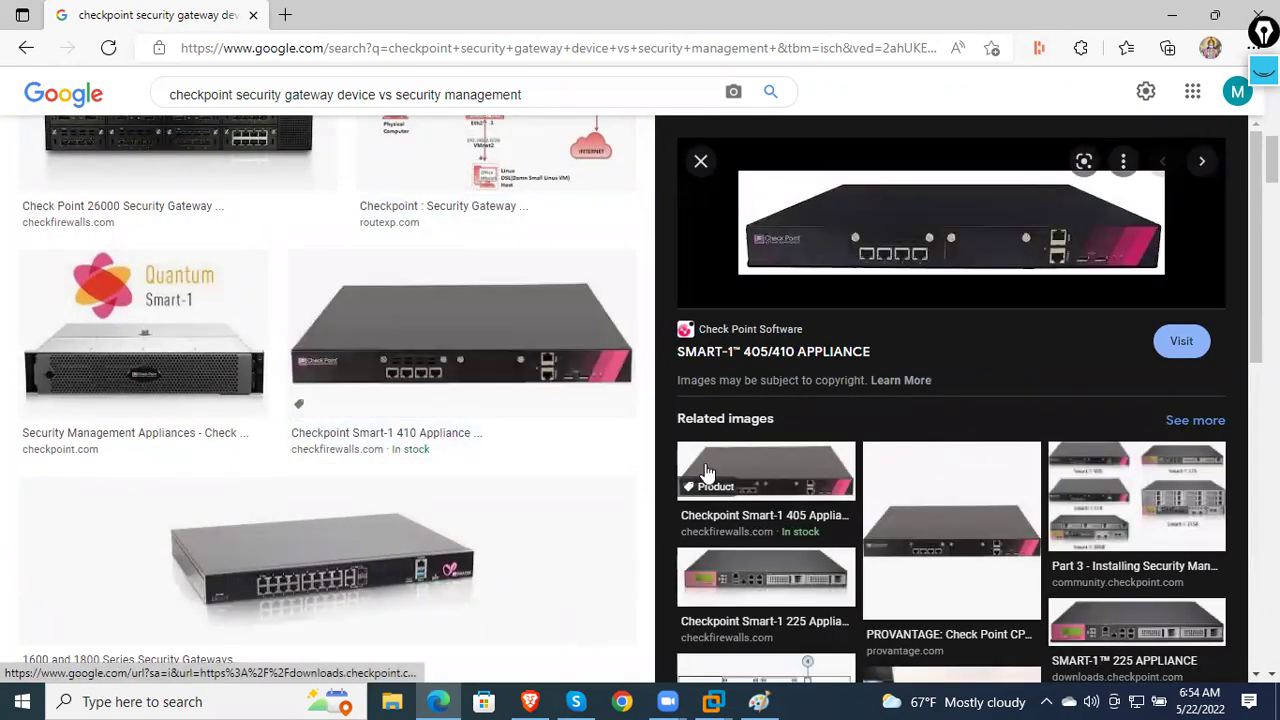
pyautogui.click(137, 391)
pyautogui.scroll(-4, 186, 400)
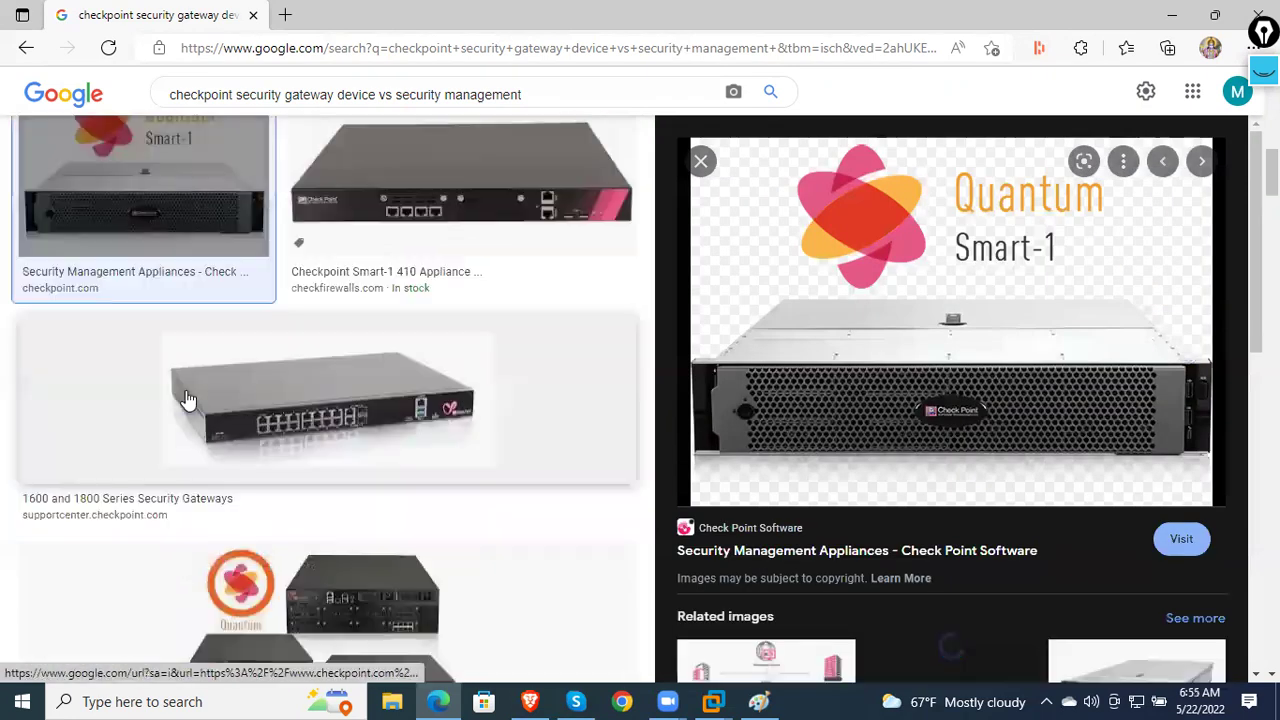
pyautogui.click(293, 413)
pyautogui.scroll(-3, 291, 420)
pyautogui.click(297, 406)
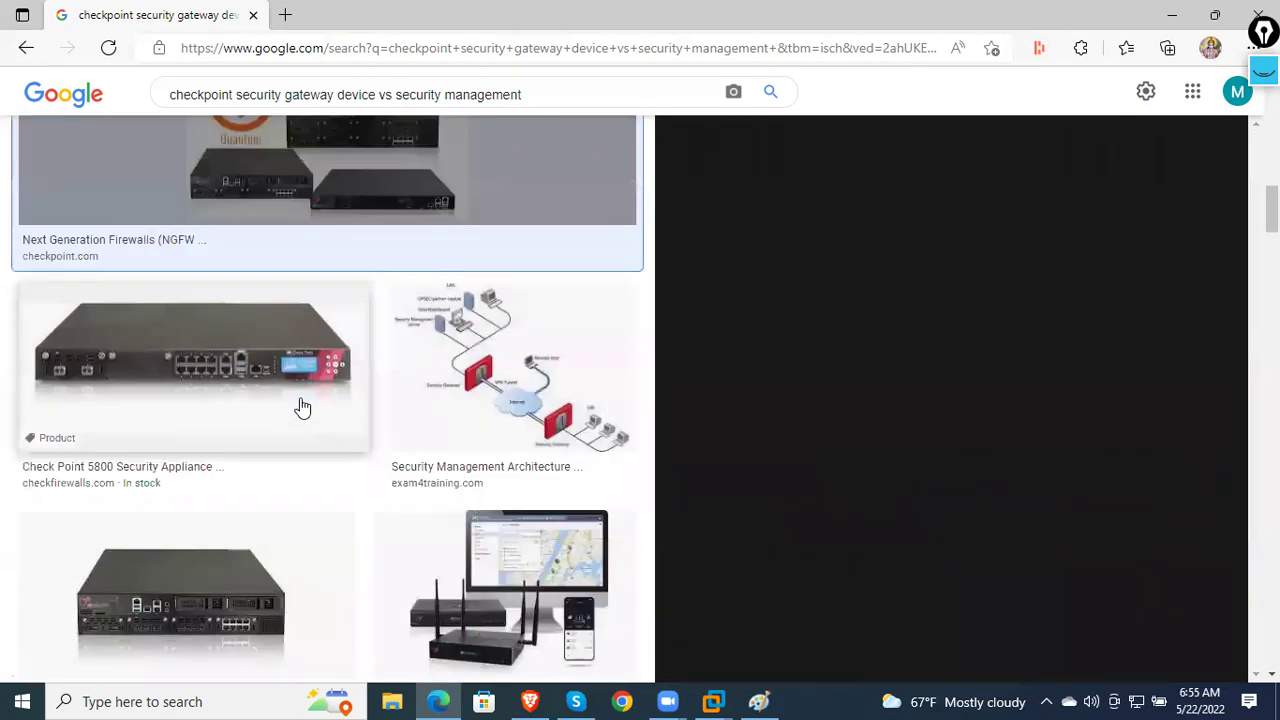
pyautogui.scroll(-3, 407, 416)
pyautogui.click(452, 370)
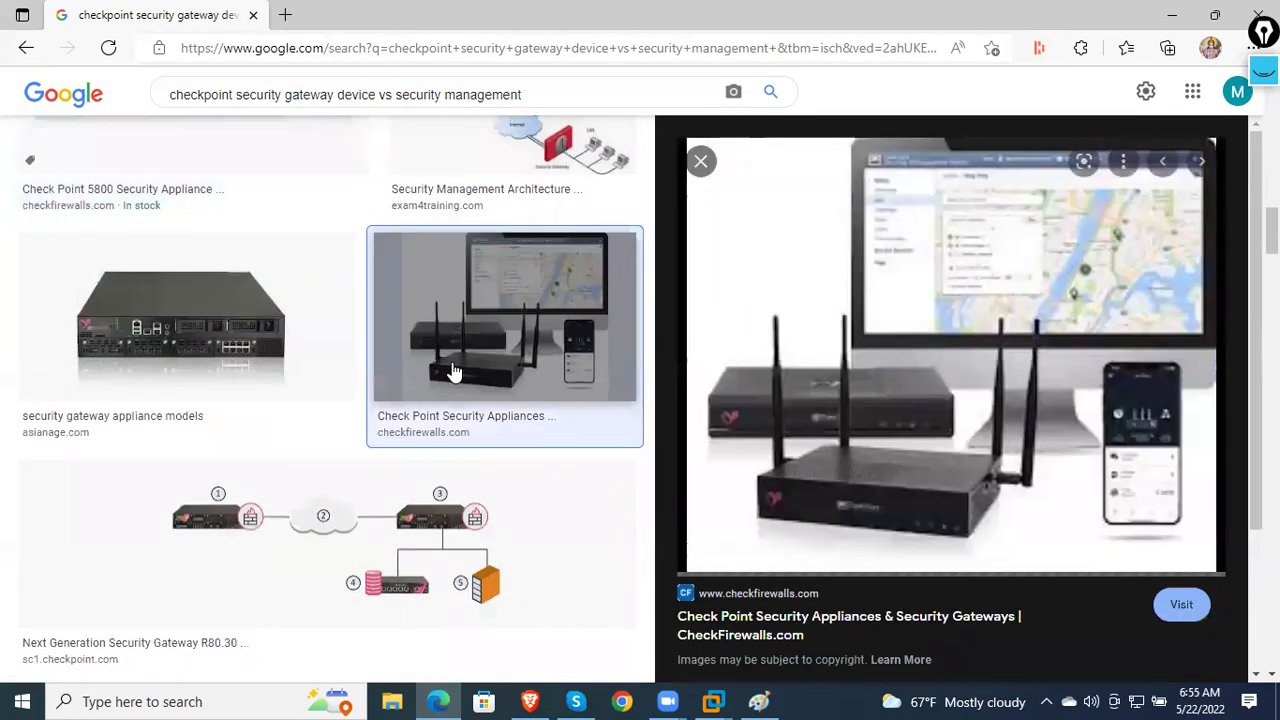
pyautogui.scroll(-3, 706, 389)
pyautogui.scroll(-5, 511, 391)
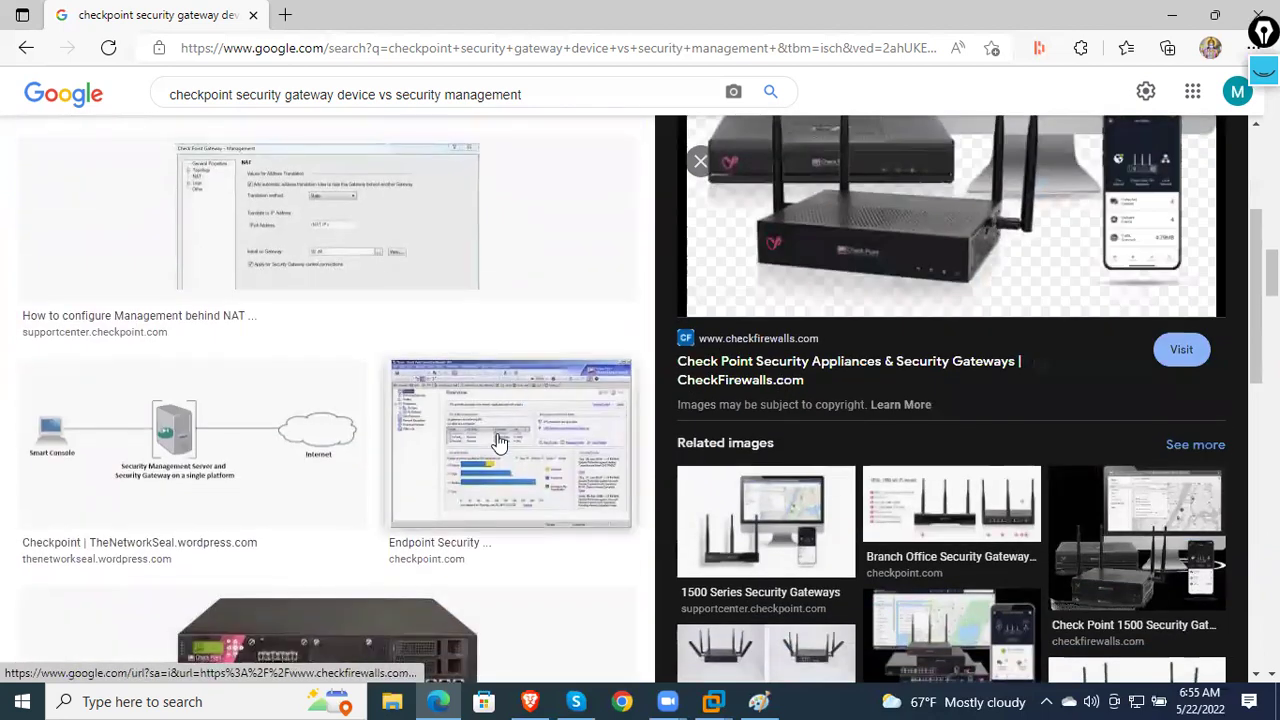
pyautogui.click(393, 450)
# - Preview the Smart Console, Management behind NAT and R80.30 diagrams, ending on the Smart-1 410 Appliance
pyautogui.click(294, 457)
pyautogui.scroll(-2, 314, 470)
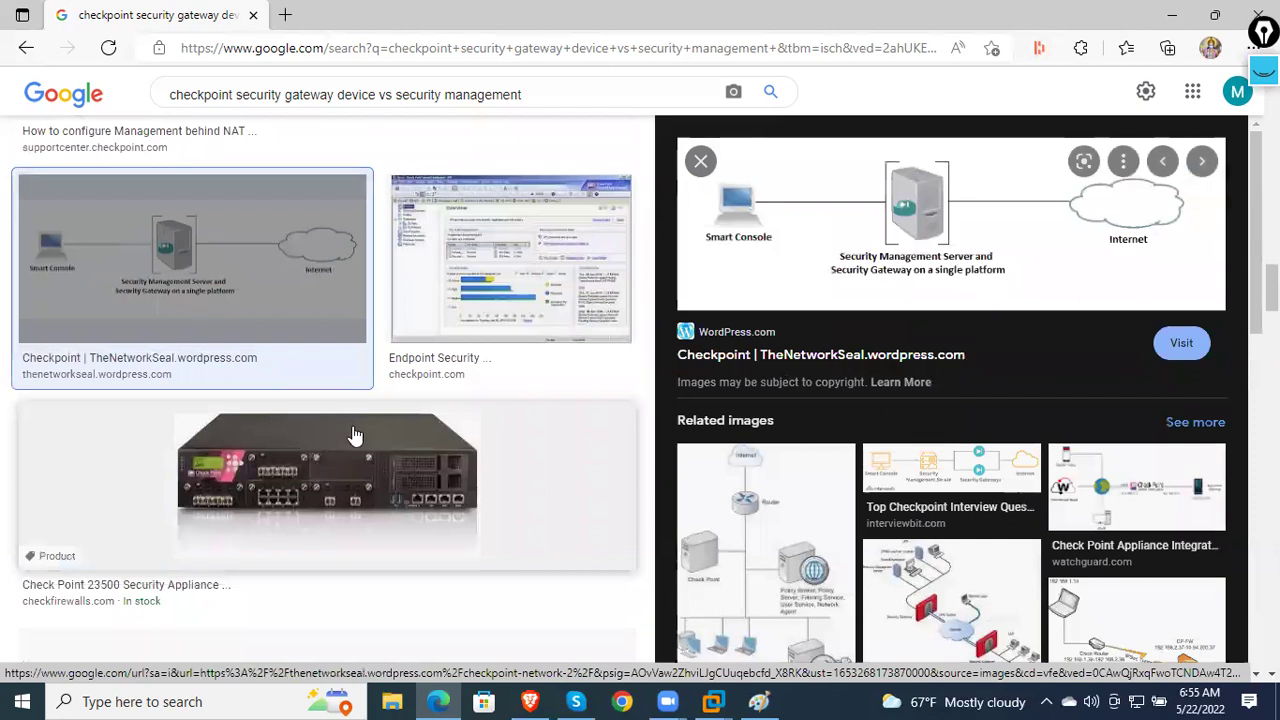
pyautogui.click(460, 330)
pyautogui.scroll(3, 455, 332)
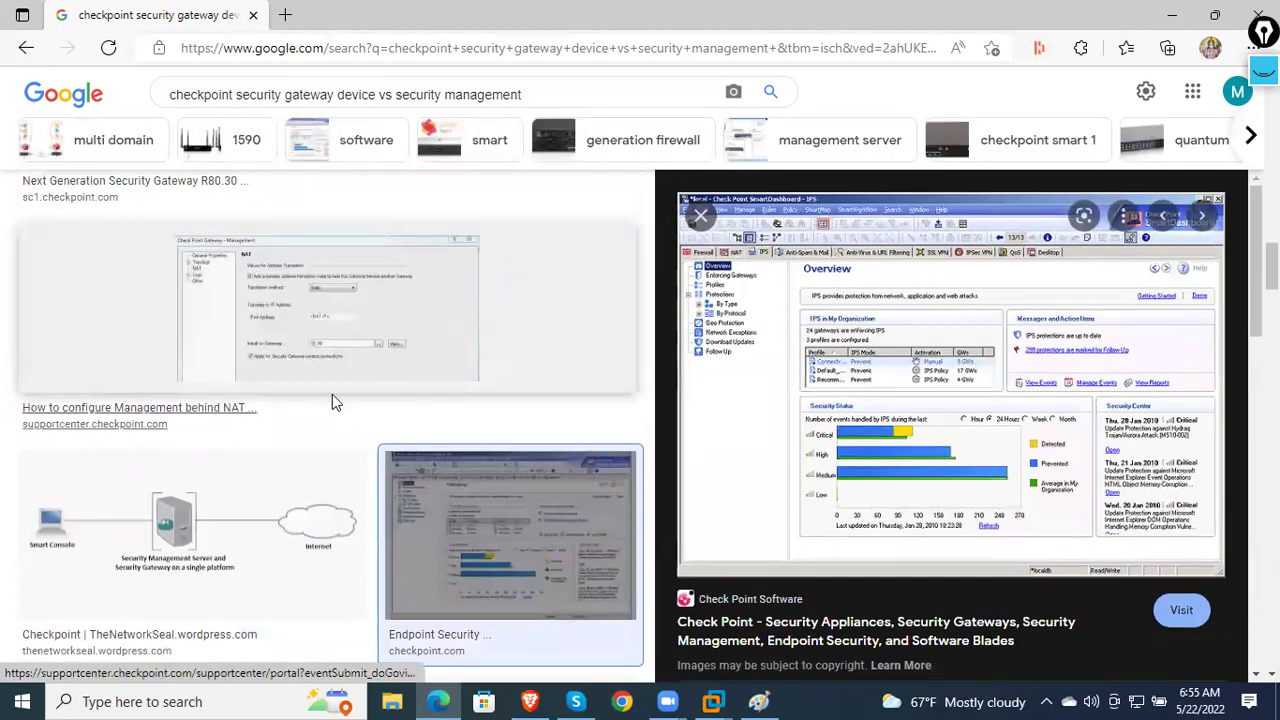
pyautogui.click(323, 349)
pyautogui.scroll(3, 319, 355)
pyautogui.click(319, 355)
pyautogui.scroll(5, 327, 360)
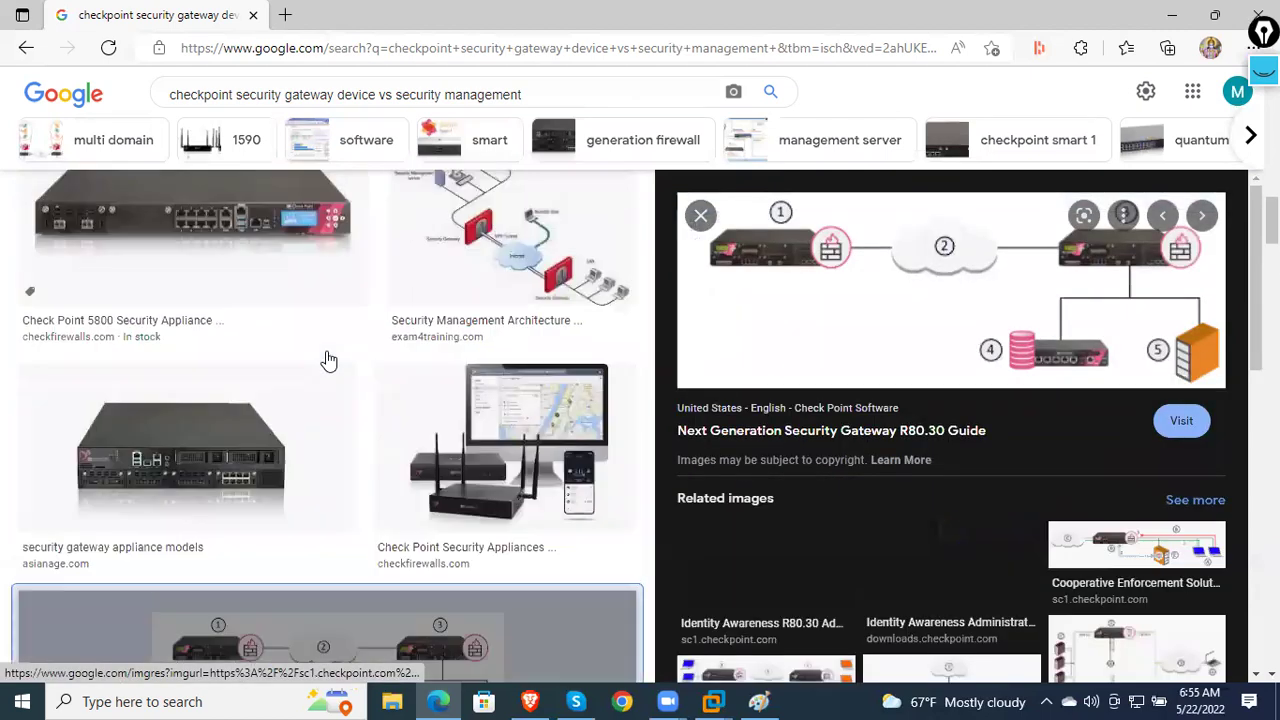
pyautogui.scroll(6, 330, 360)
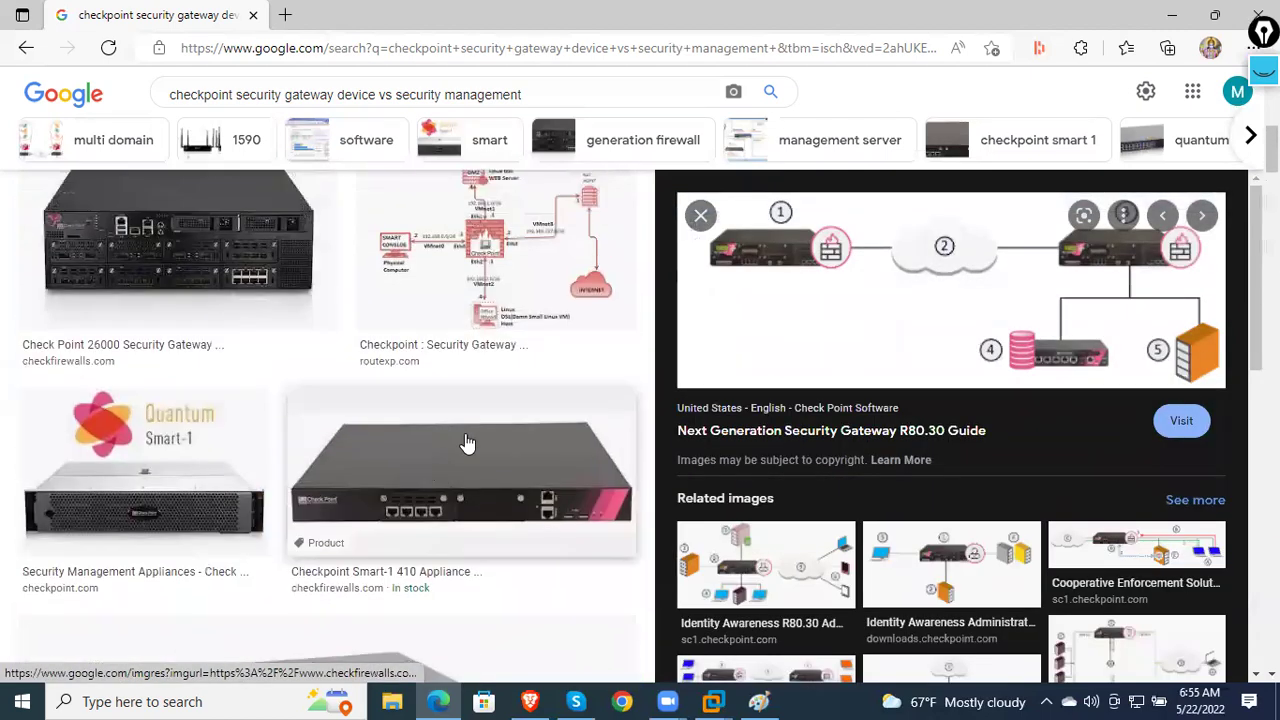
pyautogui.click(445, 465)
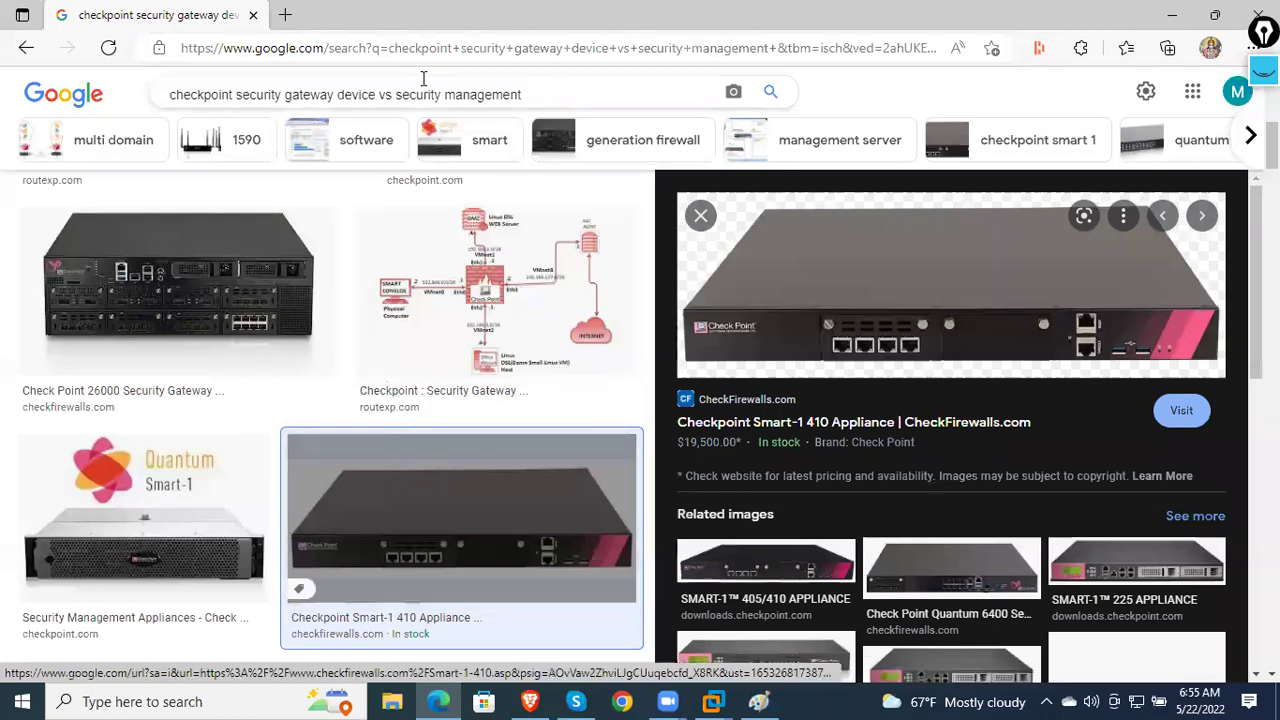
# - Change the query to 'checkpoint security management server' and preview the Quantum Smart-1 appliance image
pyautogui.moveTo(396, 94); pyautogui.dragTo(165, 80)
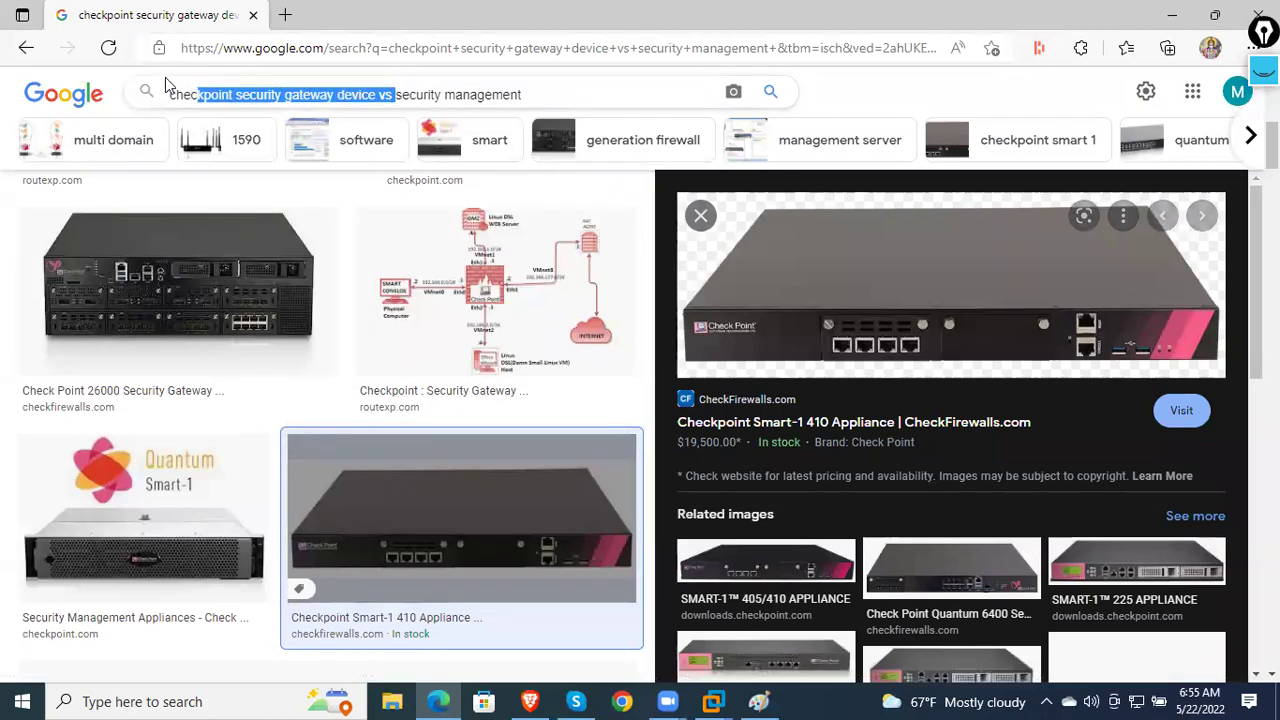
pyautogui.press('BackSpace')
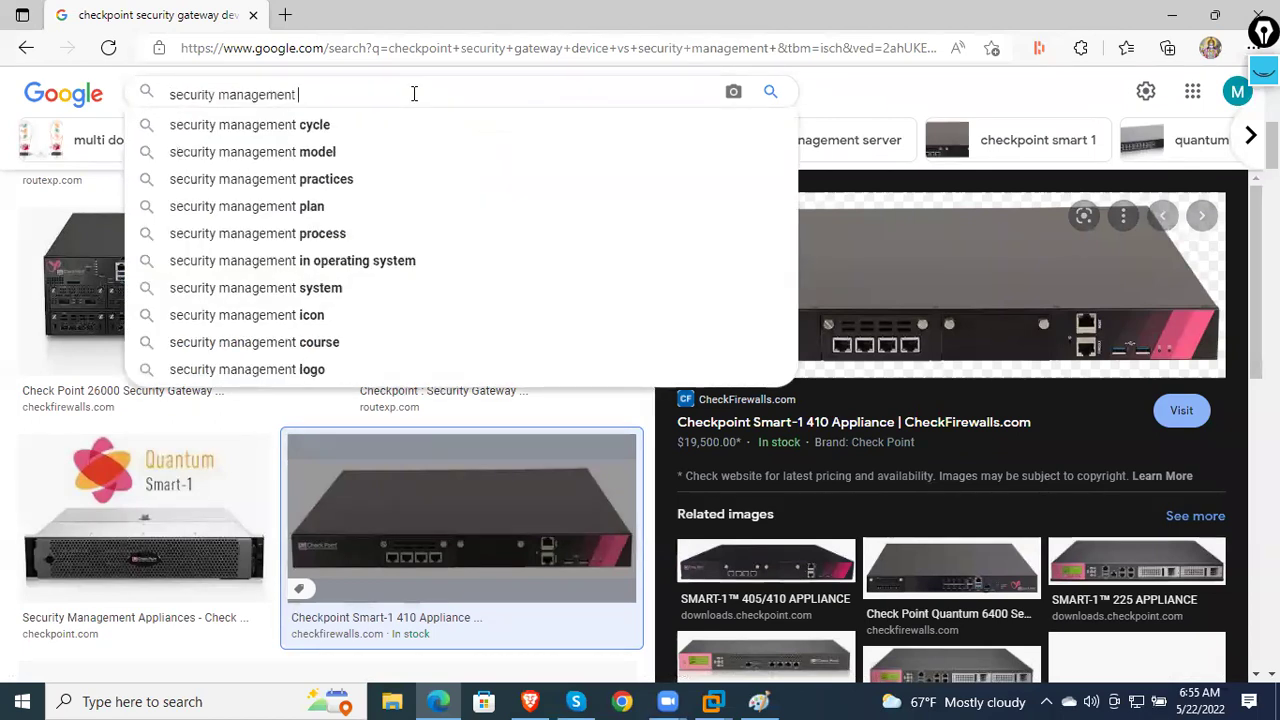
pyautogui.write('server')
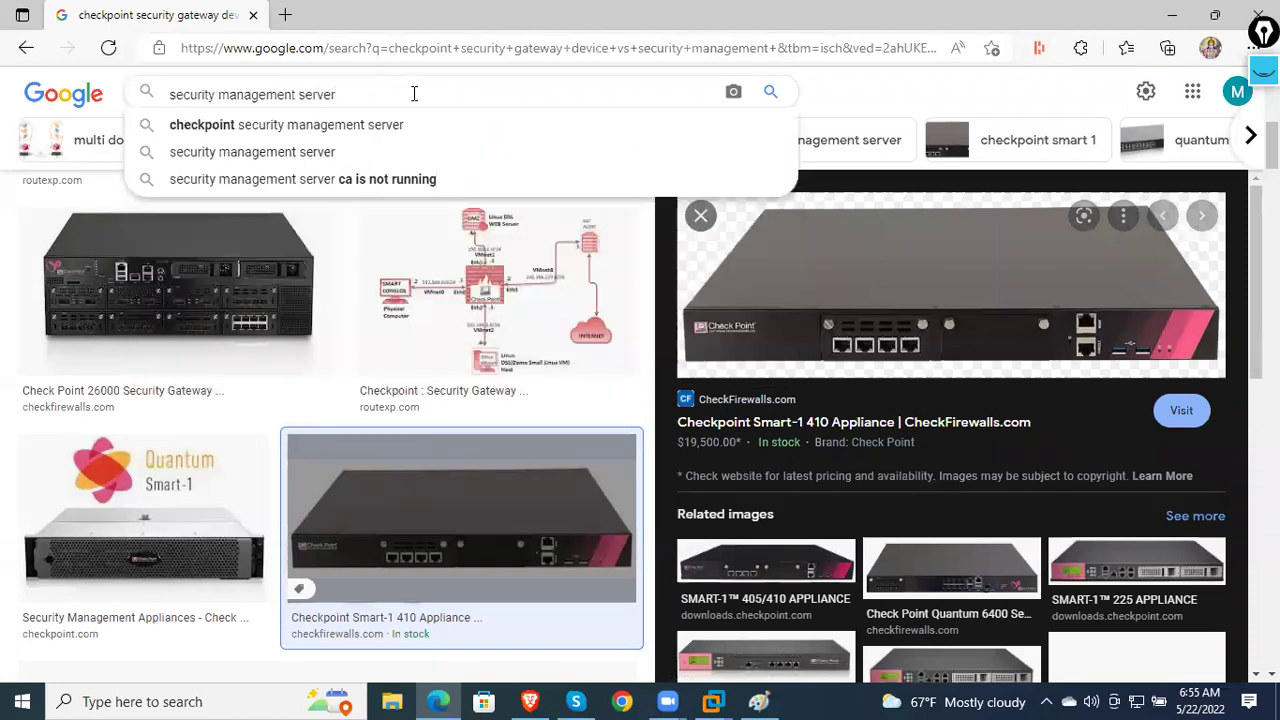
pyautogui.press('Down')
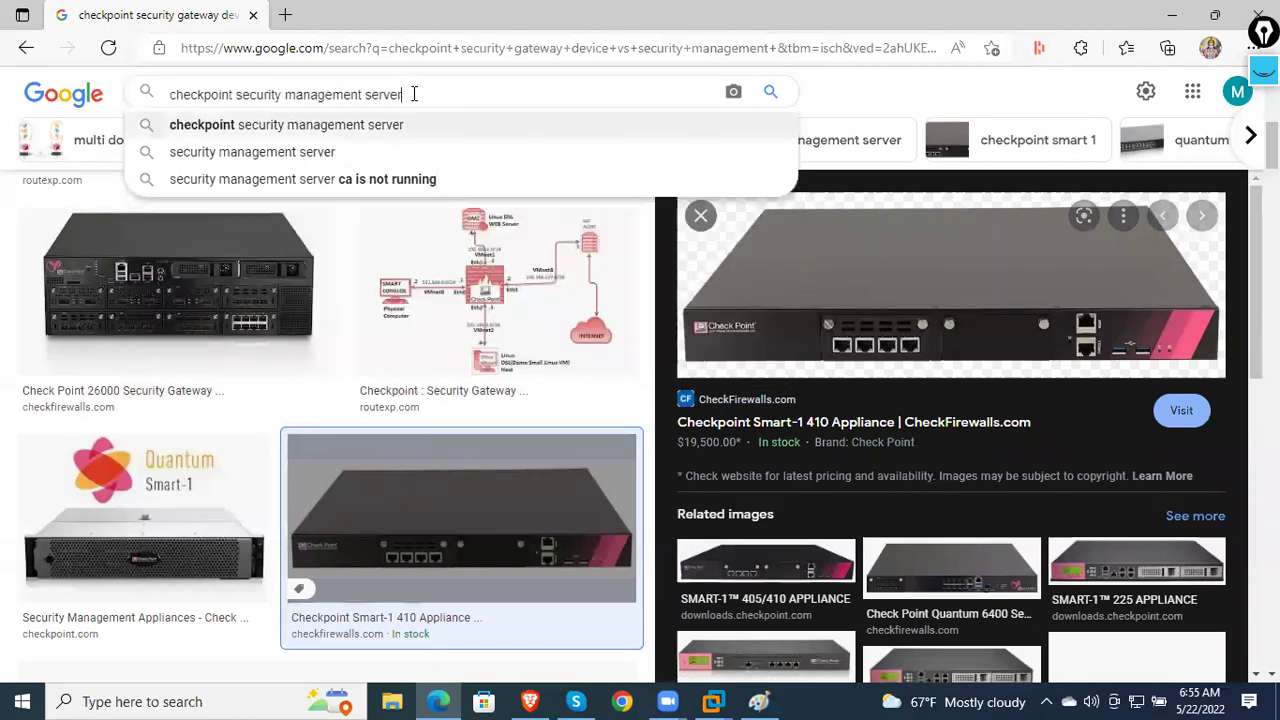
pyautogui.press('Return')
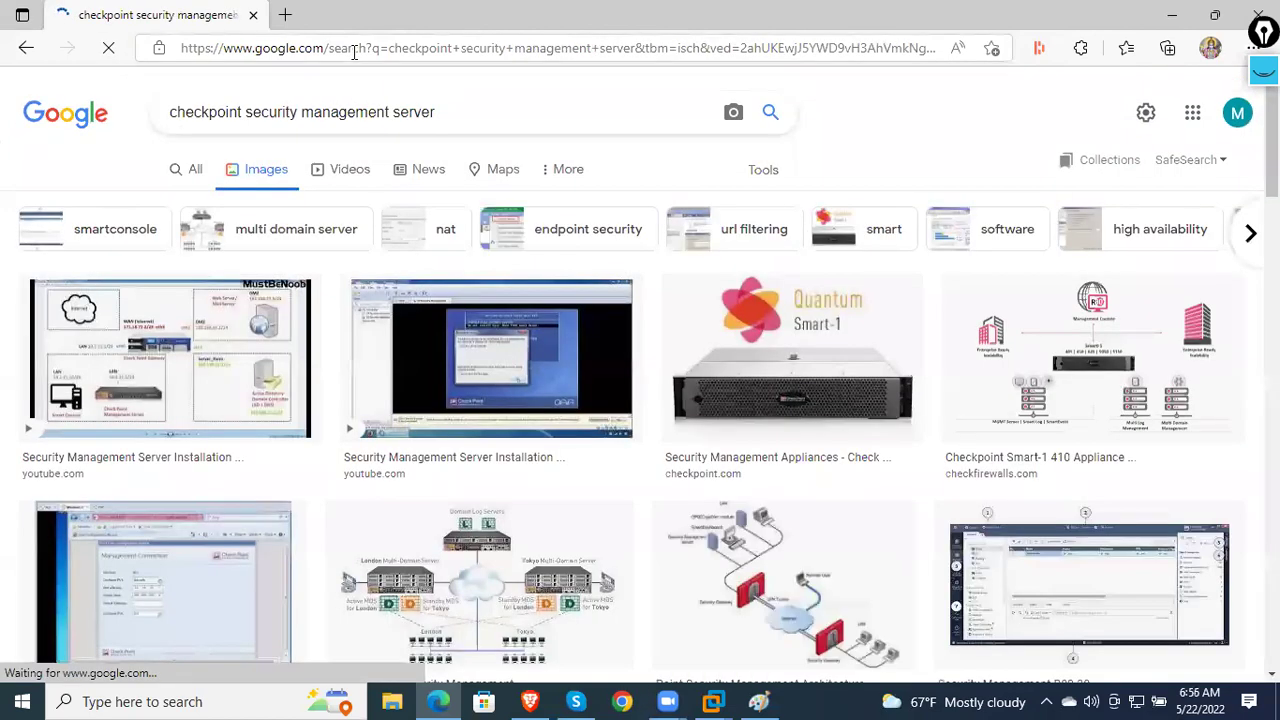
pyautogui.click(863, 336)
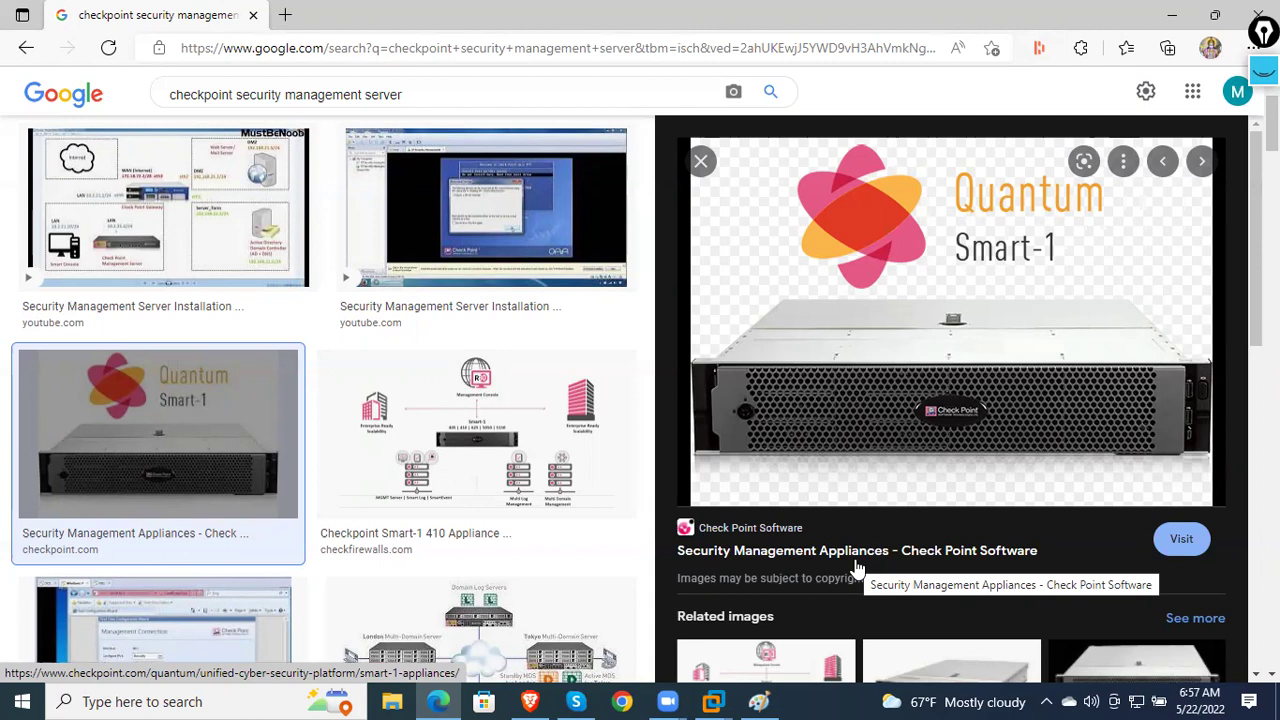
# - Preview the Multi-Domain, R80.30, Management HA and SMS video results, then minimise the browser
pyautogui.scroll(-1, 560, 500)
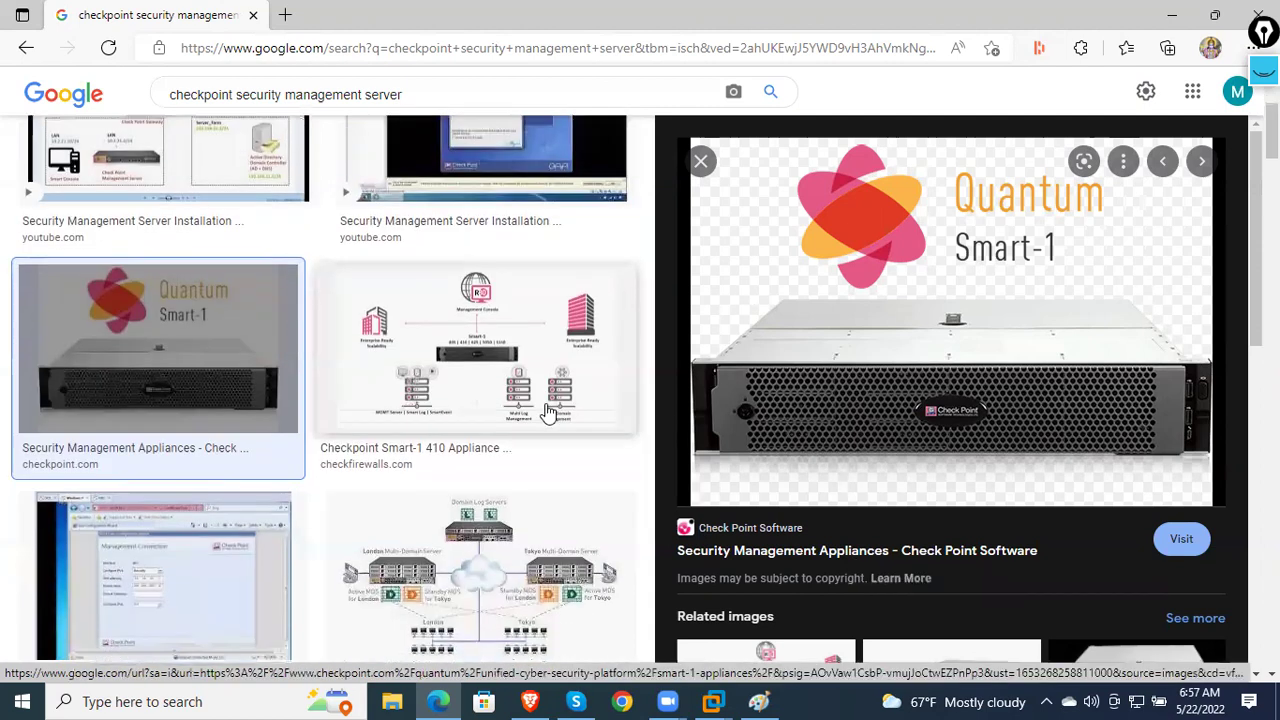
pyautogui.click(553, 591)
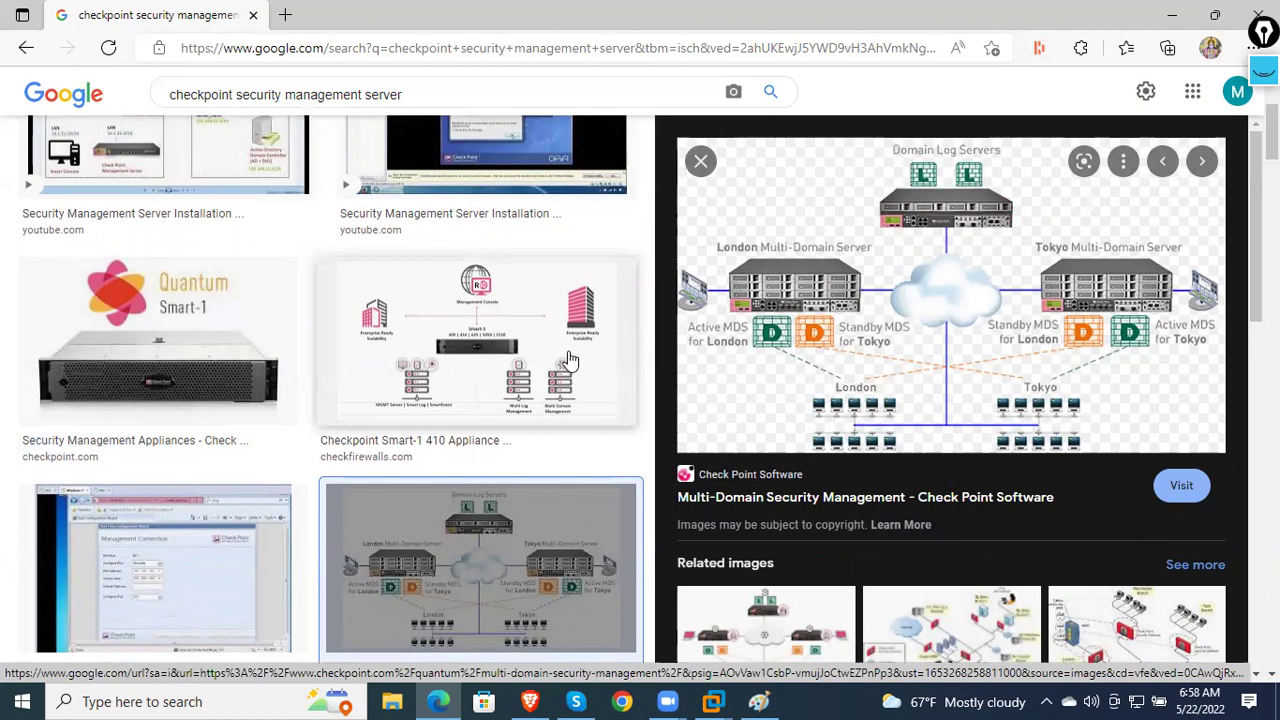
pyautogui.scroll(-1, 572, 358)
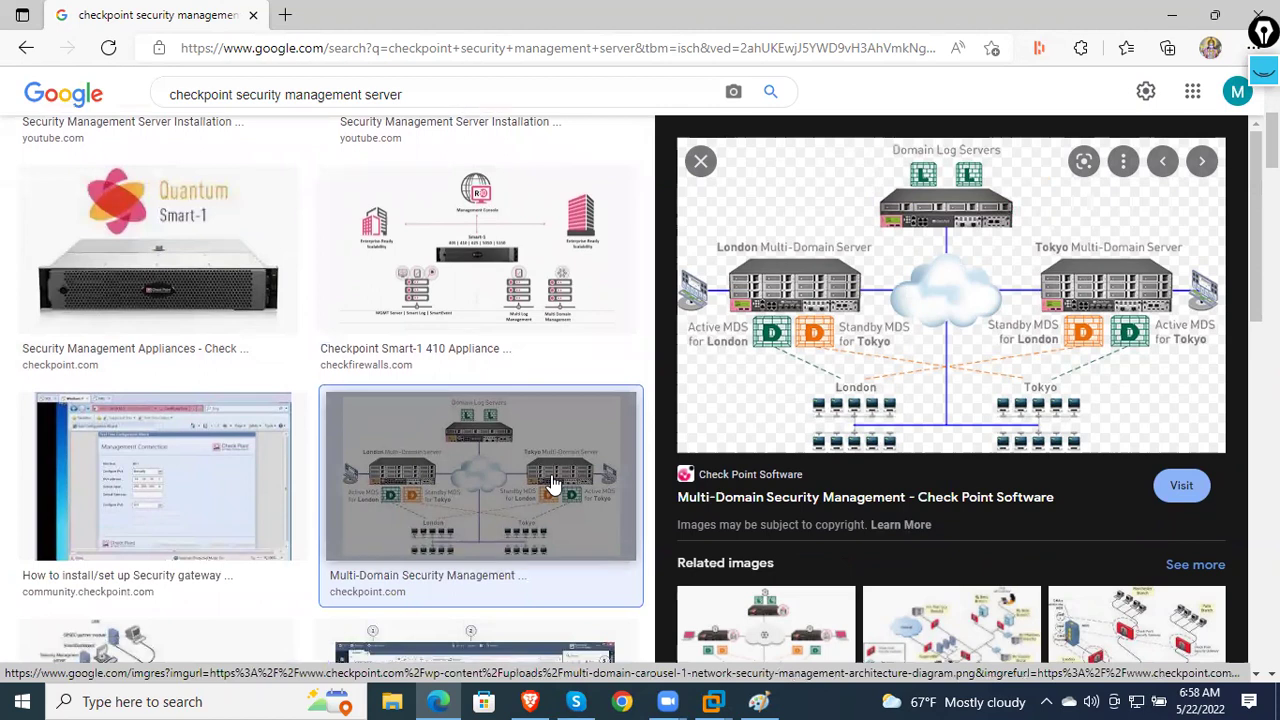
pyautogui.scroll(-2, 510, 493)
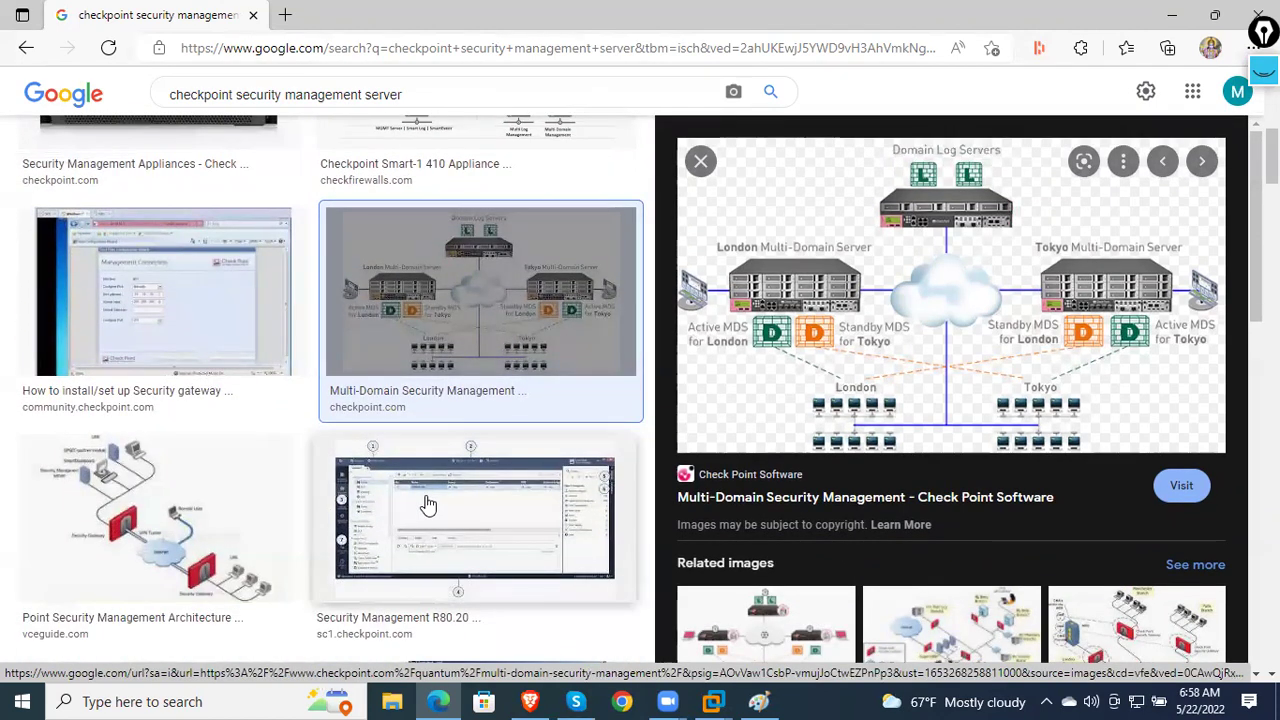
pyautogui.scroll(-2, 428, 505)
pyautogui.scroll(-2, 665, 512)
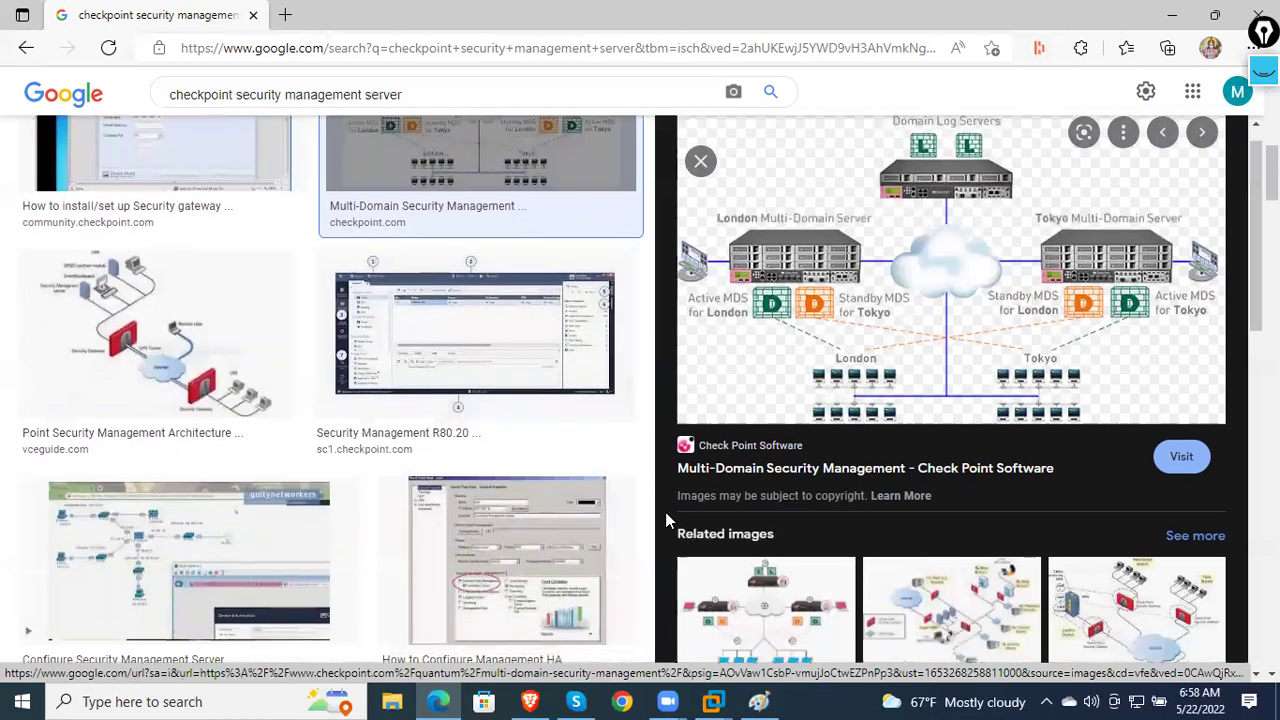
pyautogui.scroll(-4, 492, 474)
pyautogui.click(491, 423)
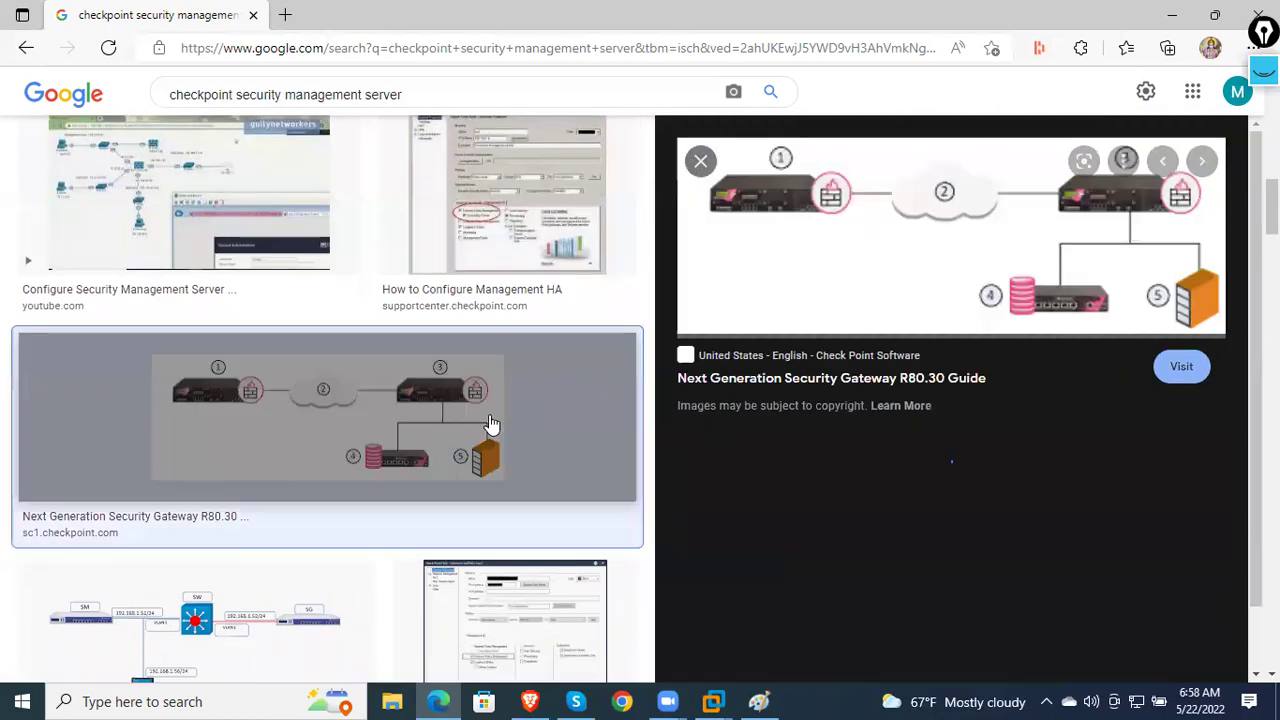
pyautogui.click(558, 285)
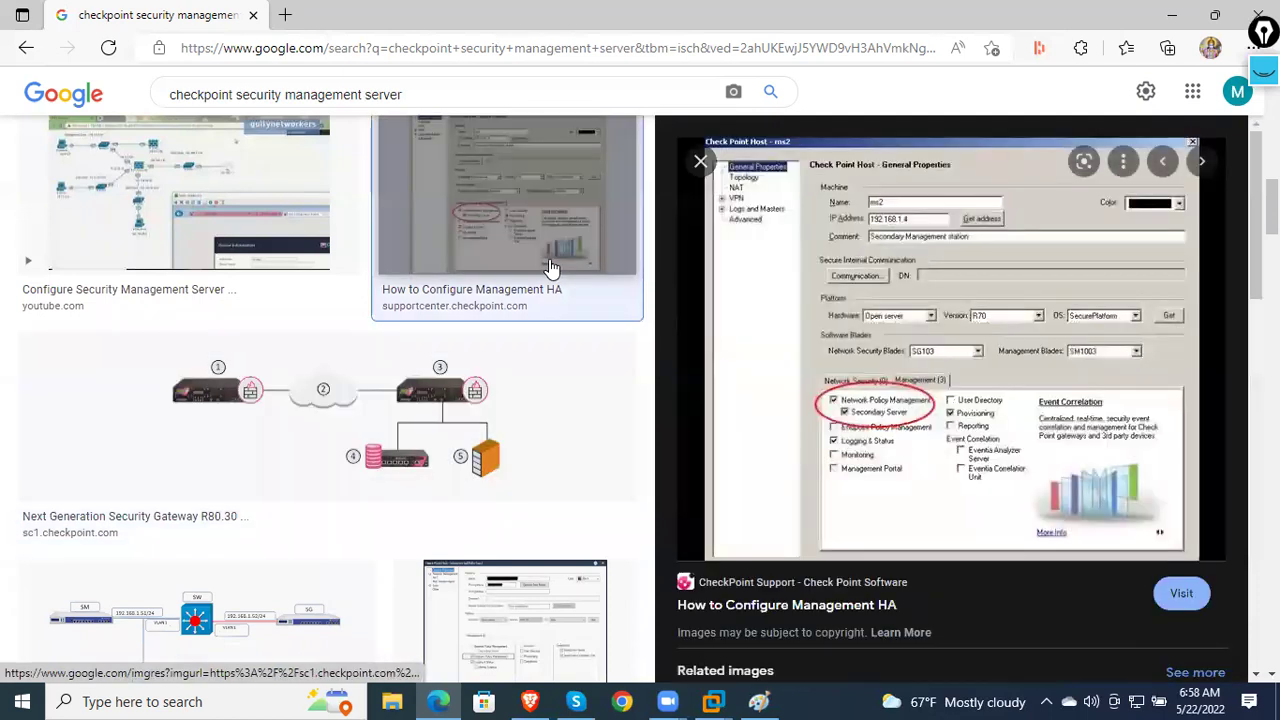
pyautogui.click(268, 219)
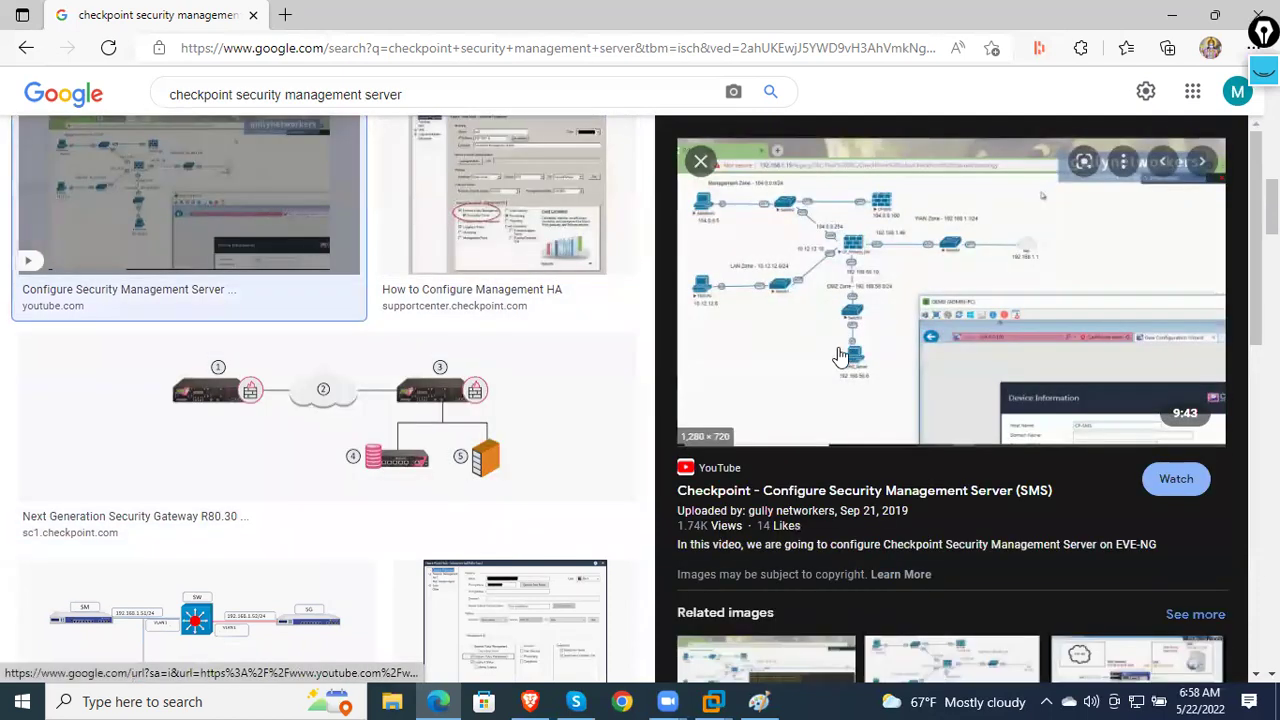
pyautogui.scroll(-3, 485, 316)
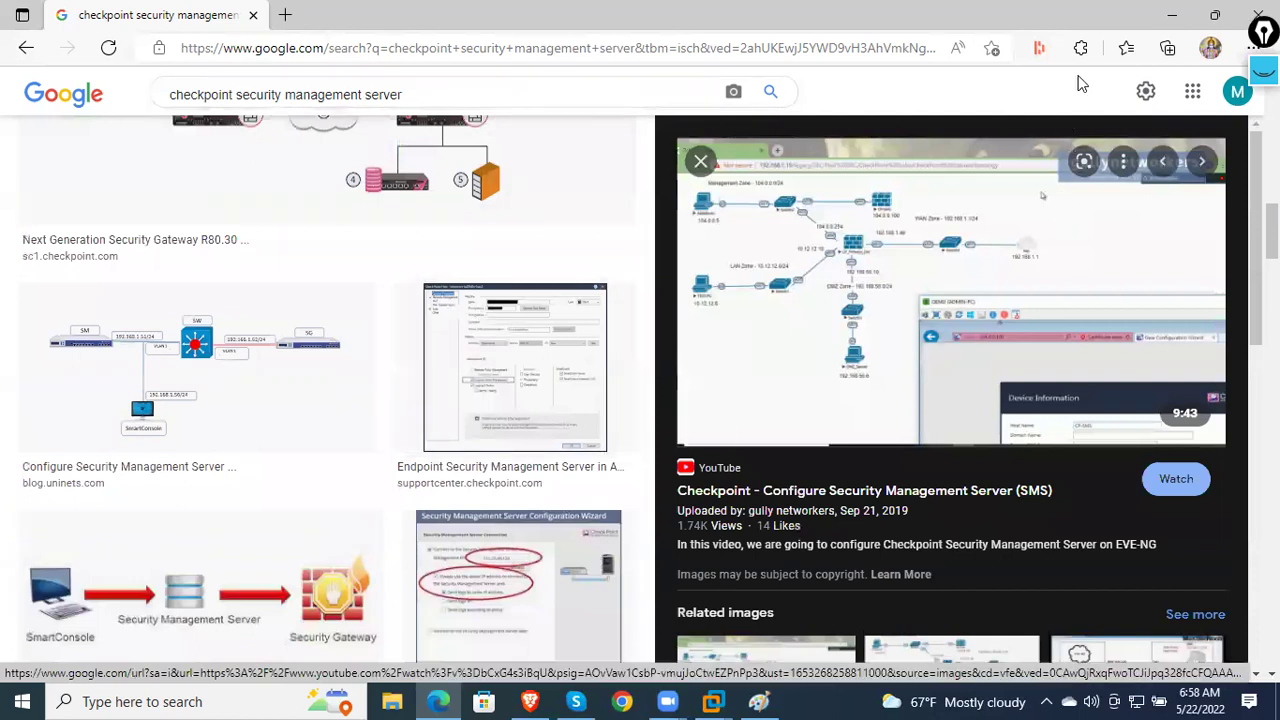
pyautogui.click(1172, 15)
# - Get past the Welcome screen, accept the US keyboard and default partitions, and set the admin password
pyautogui.click(853, 376)
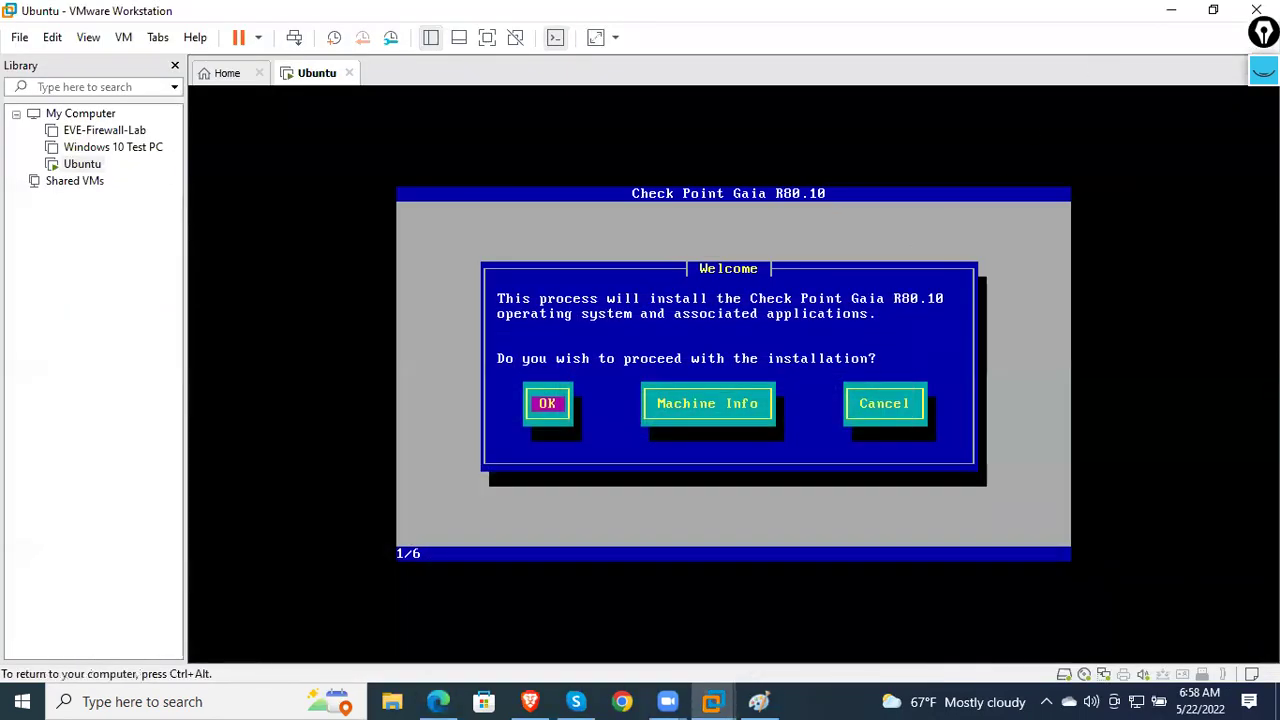
pyautogui.press('Return')
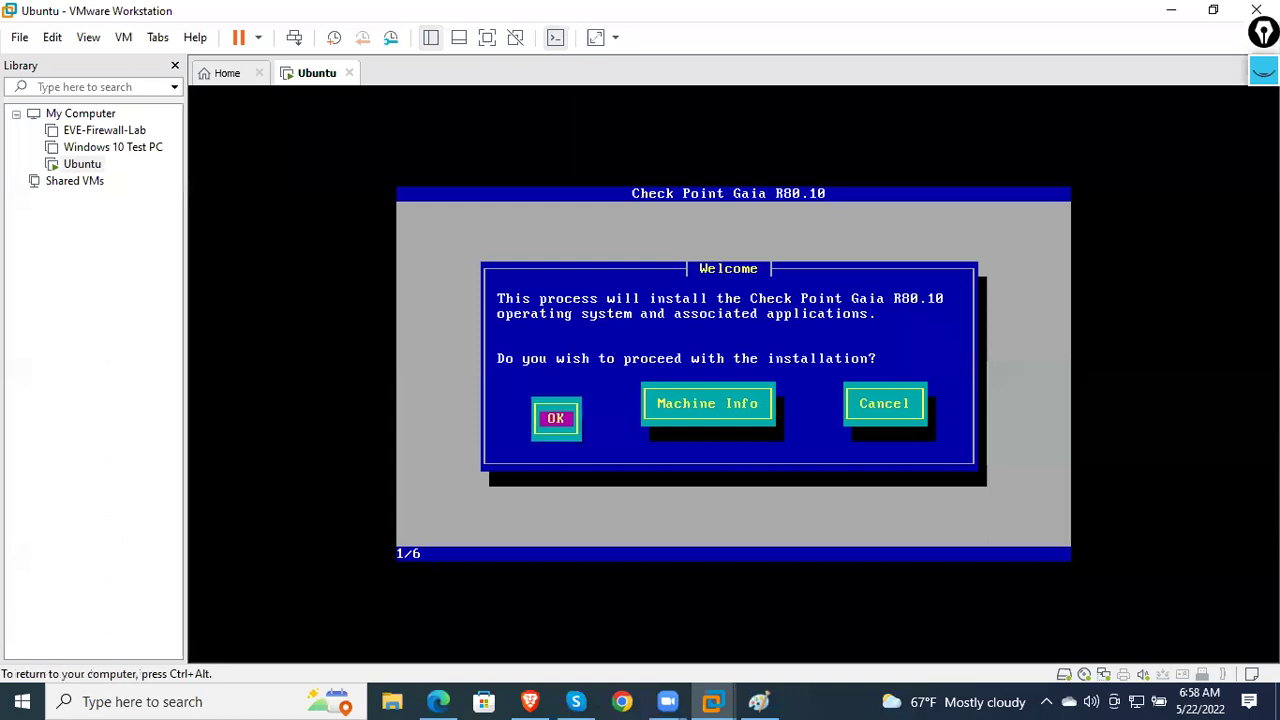
pyautogui.press('Return')
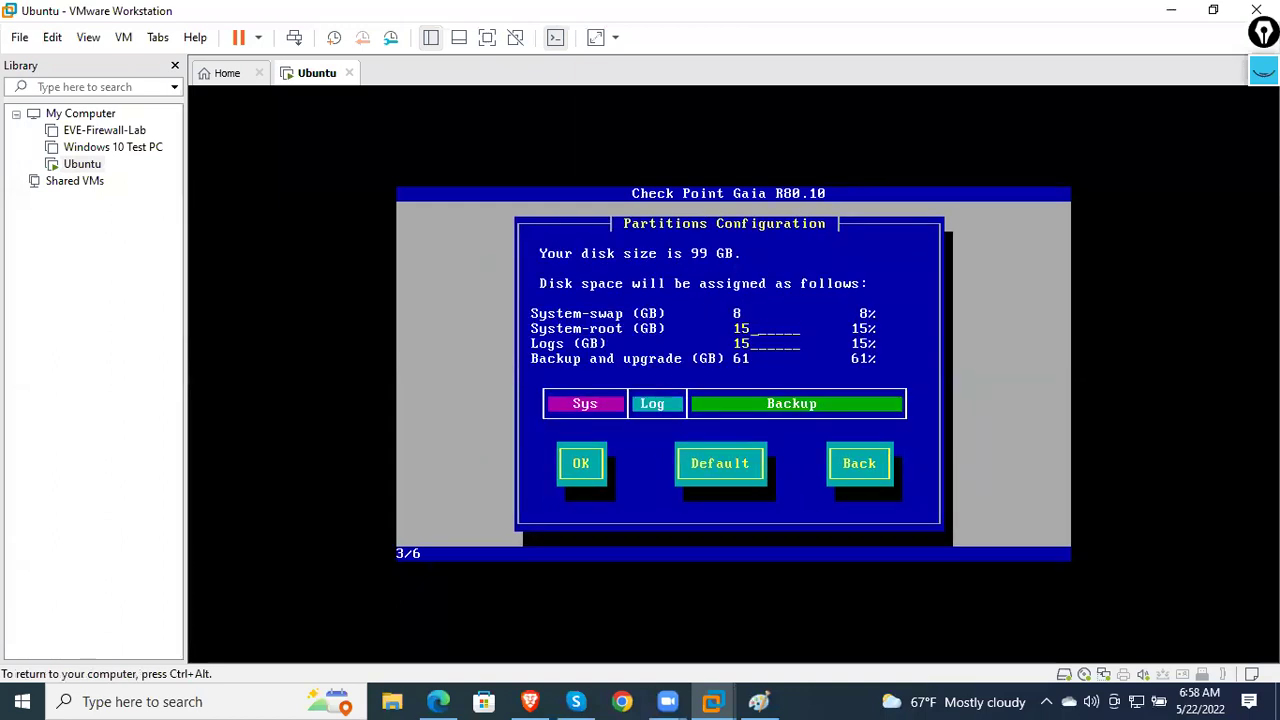
pyautogui.press('Tab')
pyautogui.press('Return')
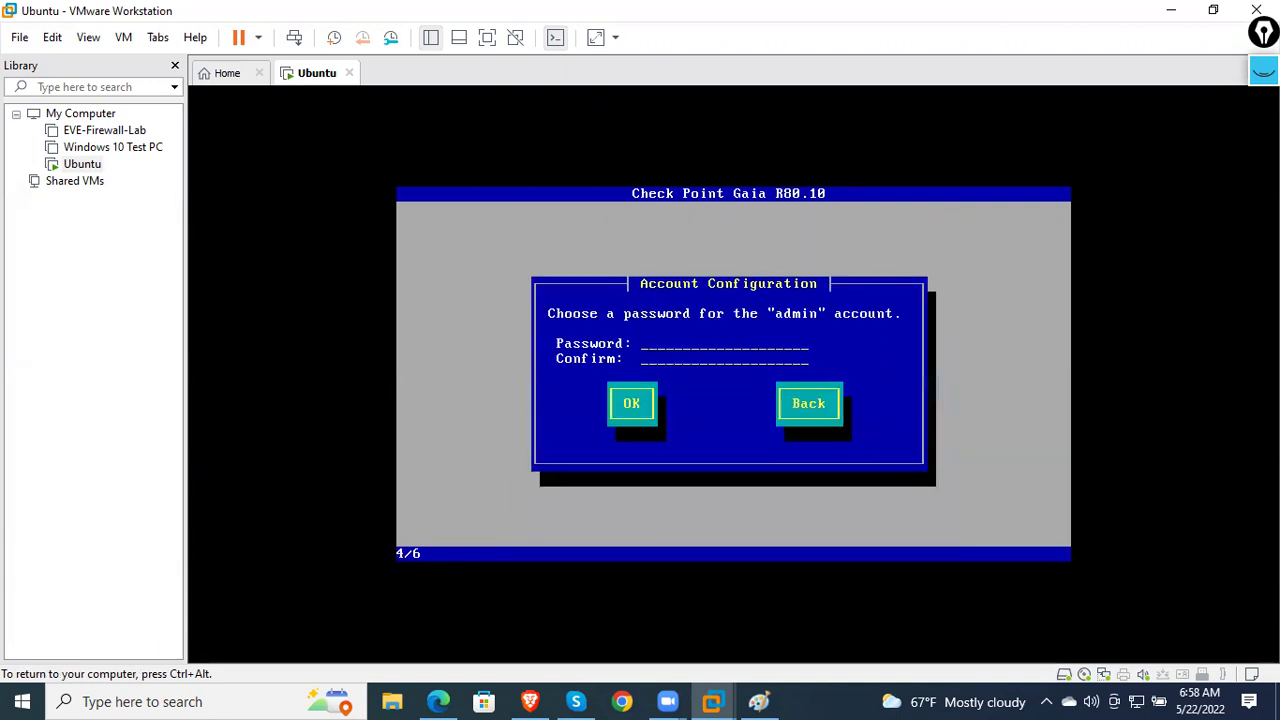
pyautogui.write('*******')
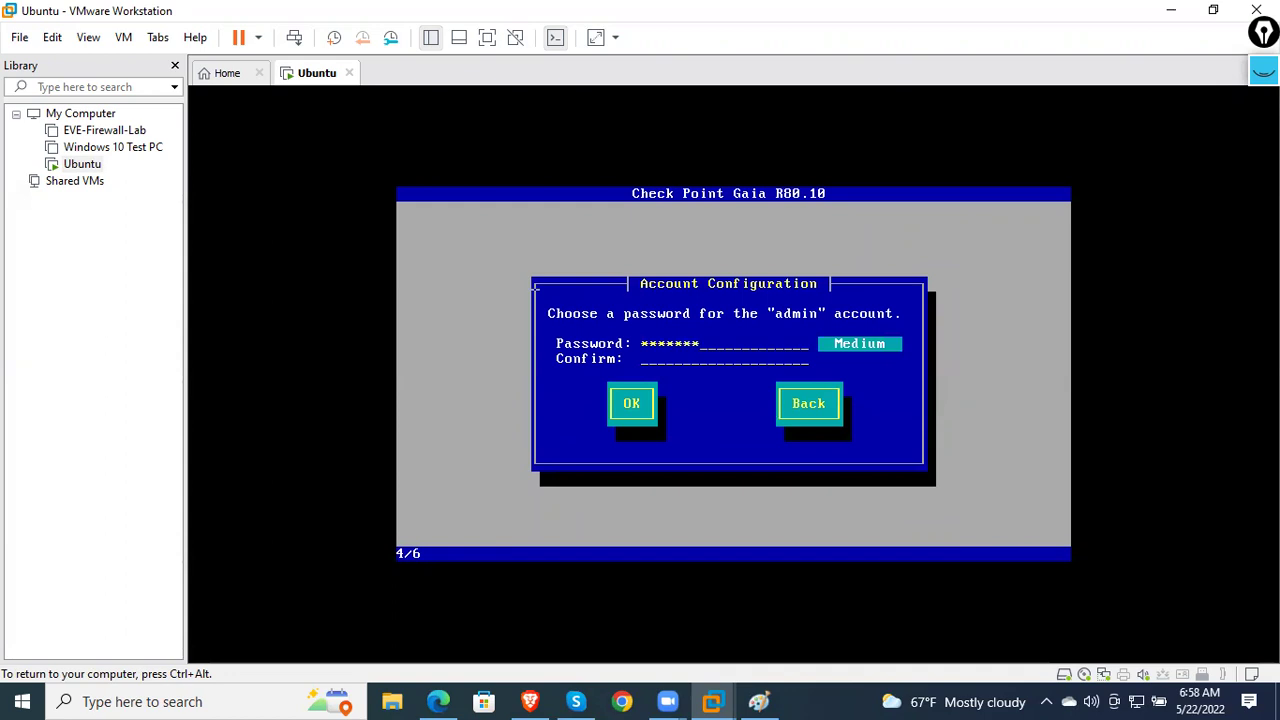
pyautogui.write('********')
pyautogui.press('Tab')
pyautogui.press('Return')
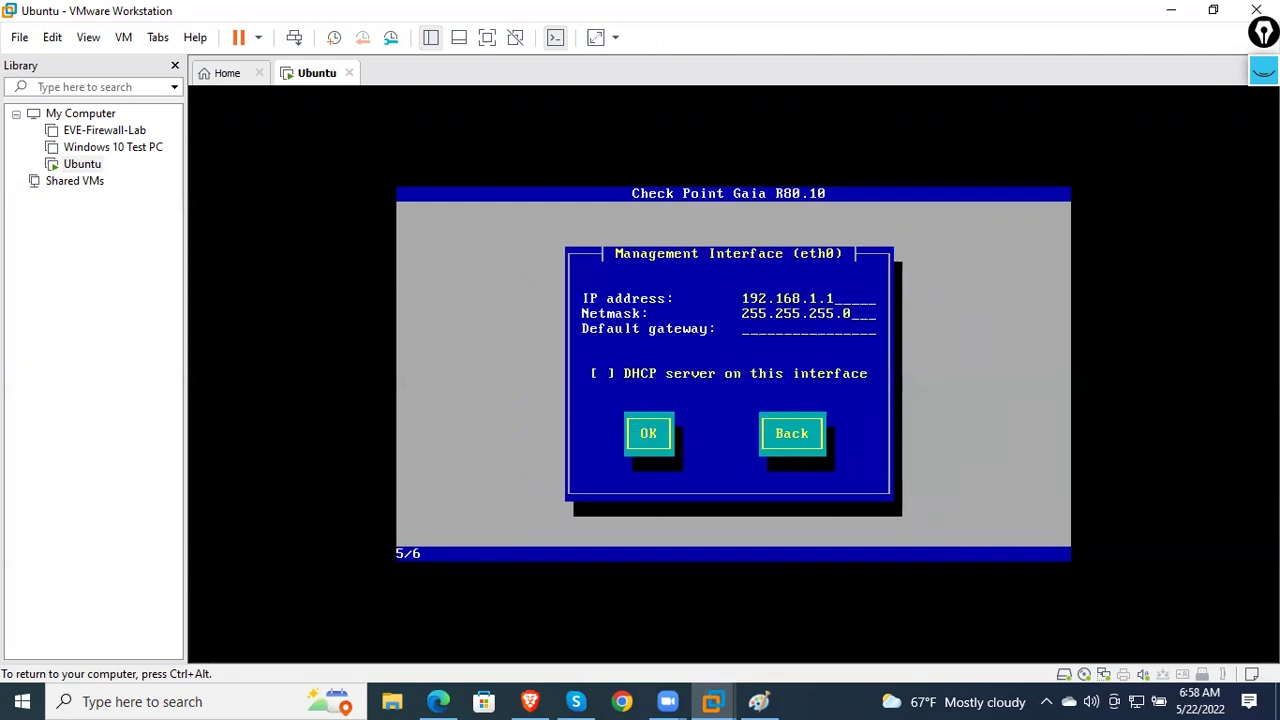
# - Set the management IP to 192.168.30.99 with no default gateway, and apply
pyautogui.press('BackSpace')
pyautogui.press('BackSpace')
pyautogui.press('BackSpace')
pyautogui.write('30.')
pyautogui.write('1')
pyautogui.press('BackSpace')
pyautogui.write('100')
pyautogui.press('BackSpace')
pyautogui.press('BackSpace')
pyautogui.press('BackSpace')
pyautogui.write('99')
pyautogui.press('Tab')
pyautogui.press('BackSpace')
pyautogui.press('BackSpace')
pyautogui.press('BackSpace')
pyautogui.press('BackSpace')
pyautogui.press('BackSpace')
pyautogui.press('BackSpace')
pyautogui.press('BackSpace')
pyautogui.press('BackSpace')
pyautogui.press('BackSpace')
pyautogui.press('BackSpace')
pyautogui.press('BackSpace')
pyautogui.press('BackSpace')
pyautogui.press('BackSpace')
pyautogui.press('BackSpace')
pyautogui.press('Tab')
pyautogui.press('Tab')
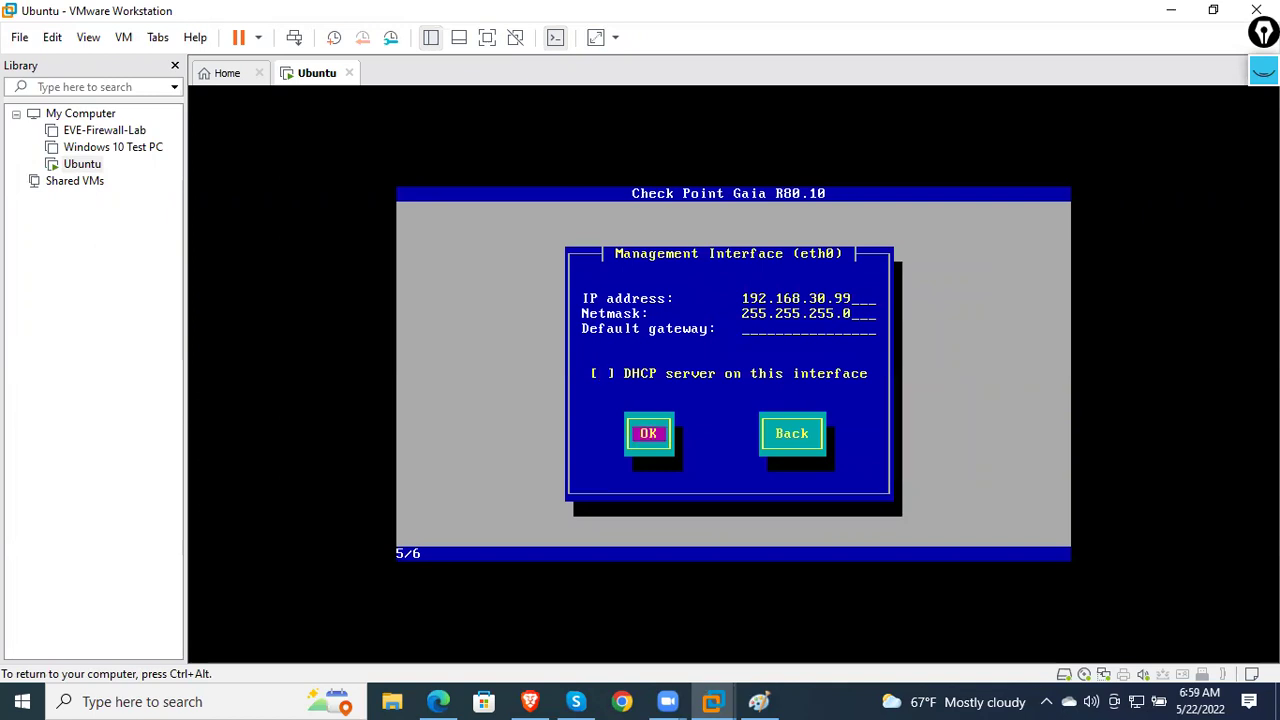
pyautogui.press('Return')
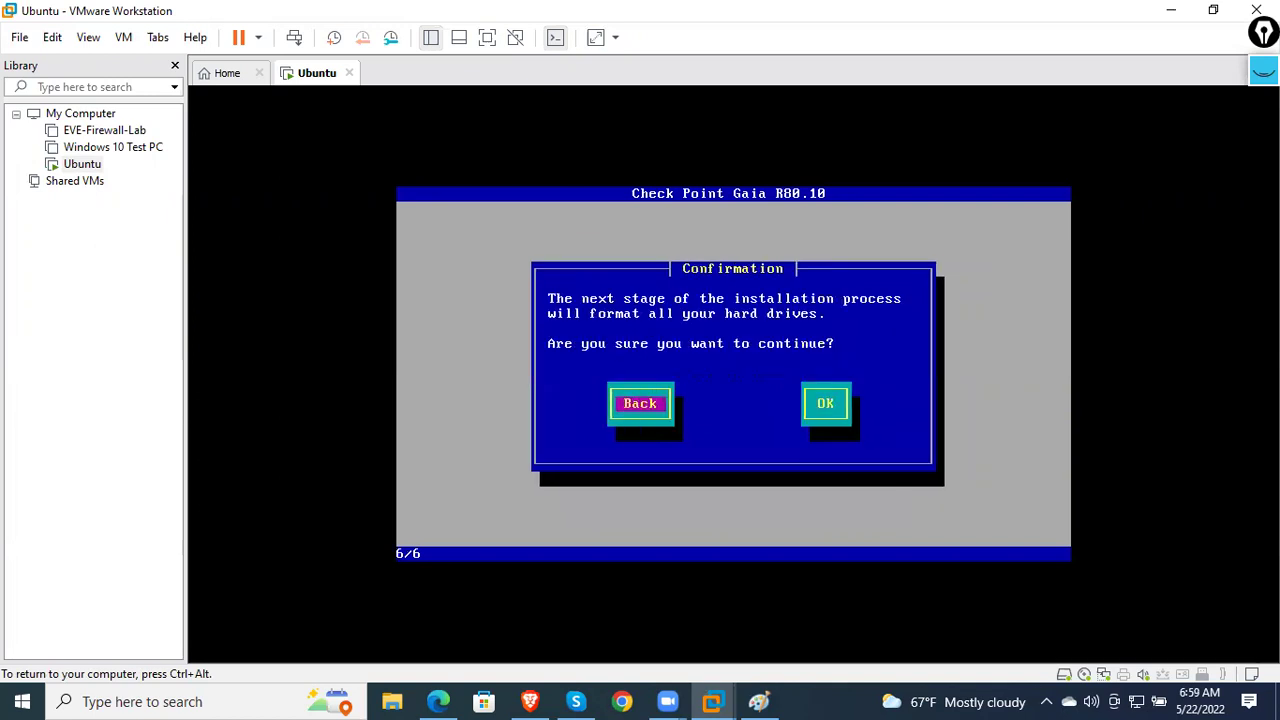
pyautogui.press('Tab')
# - Confirm formatting the drives and let the Gaia installation run to completion
pyautogui.press('Return')
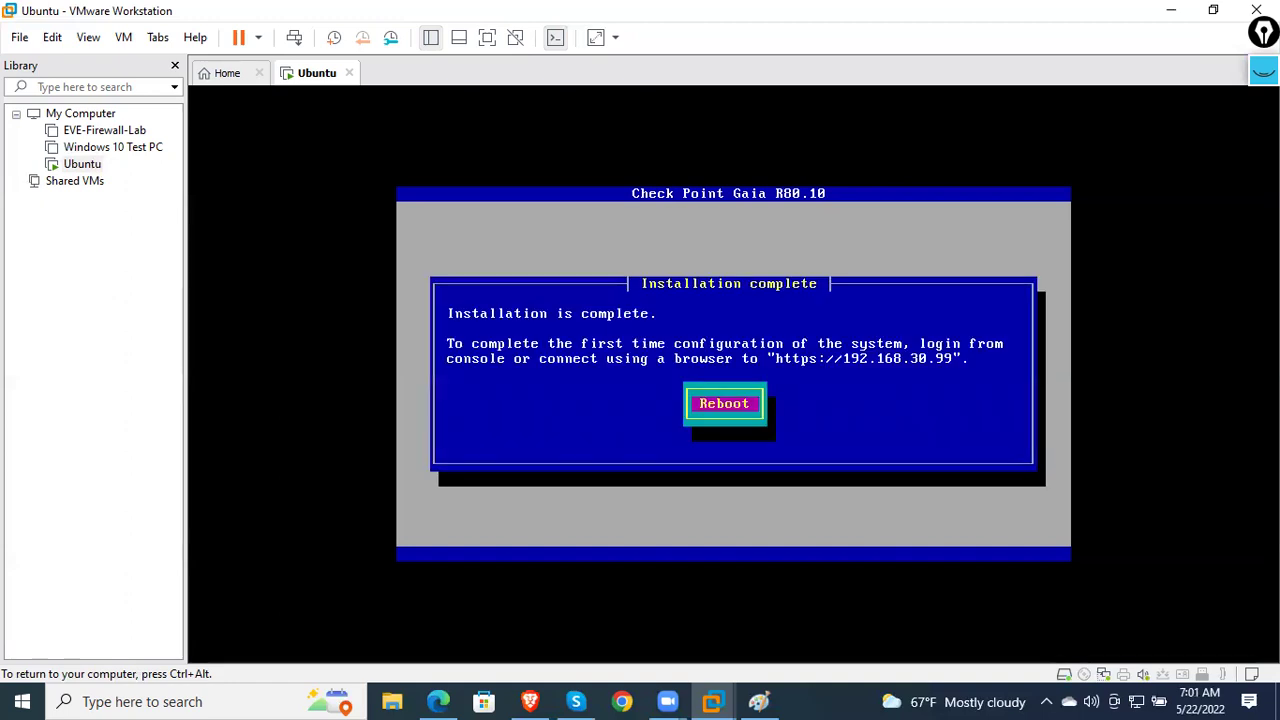
# - Reboot the installed Gaia system, then release input to the host at the login prompt
pyautogui.press('Return')
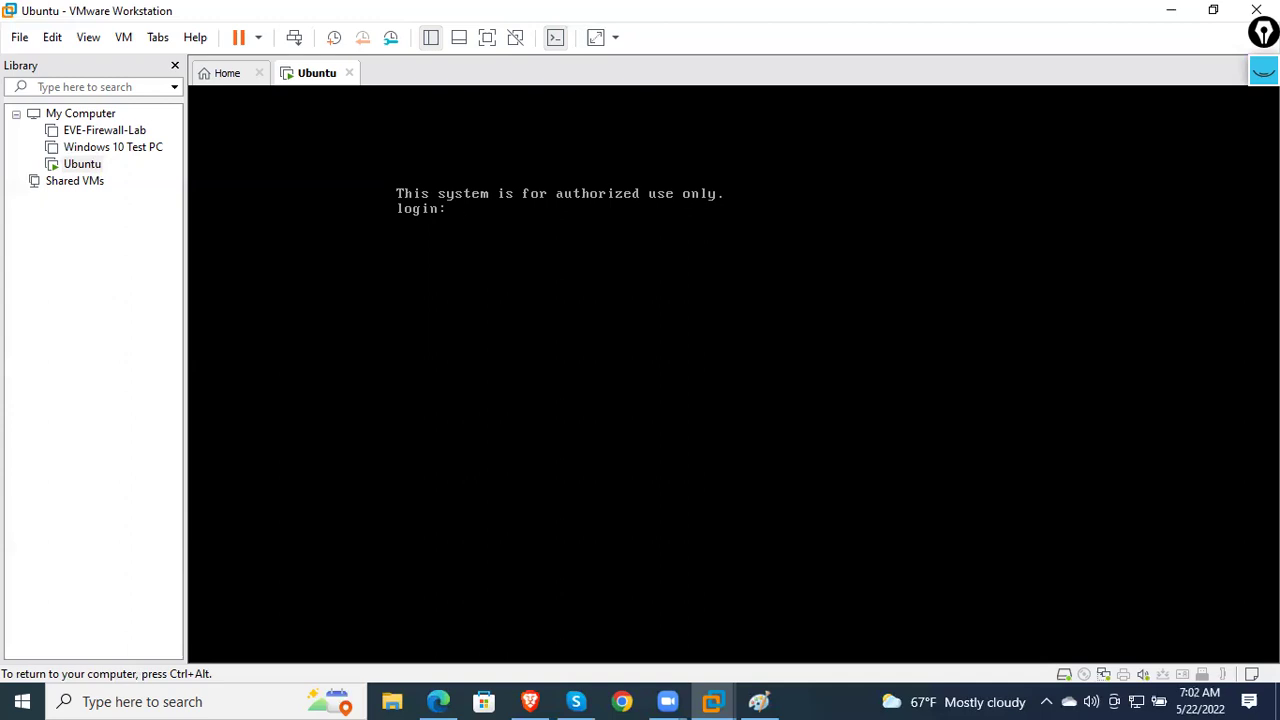
pyautogui.hotkey('ctrl', 'alt')
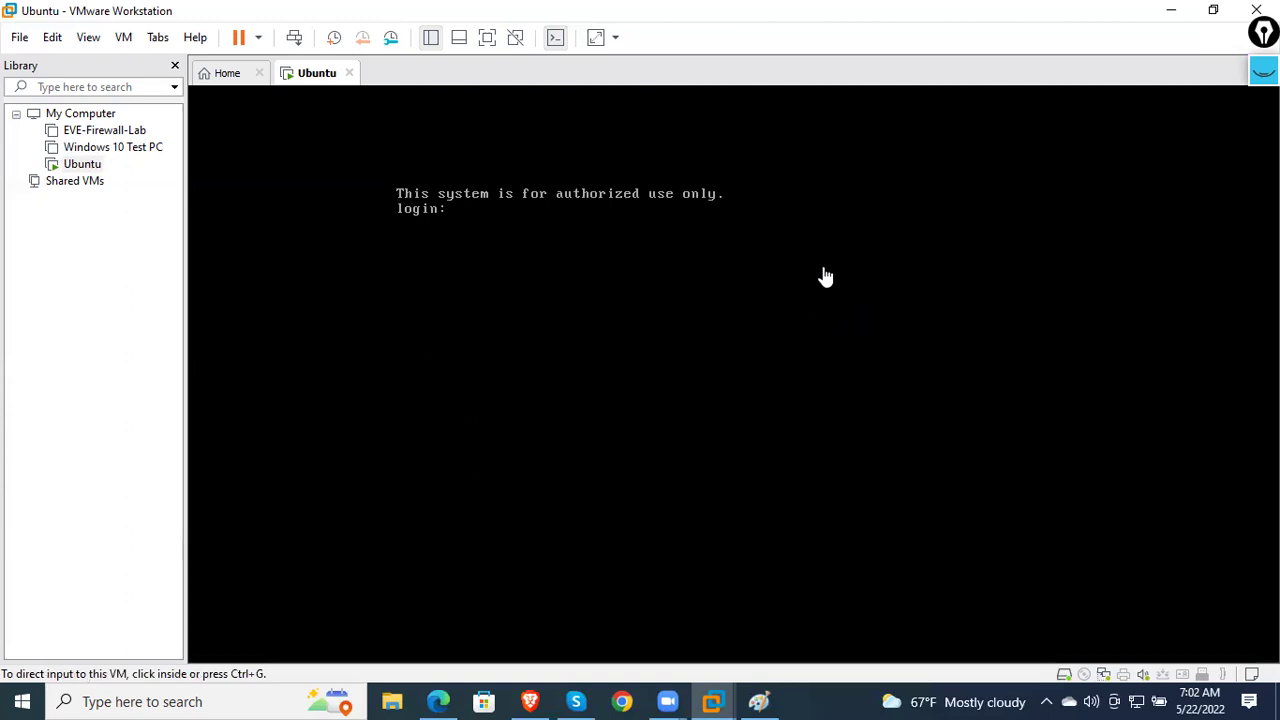
# - Minimise VMware, launch Firefox and load the Gaia portal at 192.168.30.99
pyautogui.click(1160, 20)
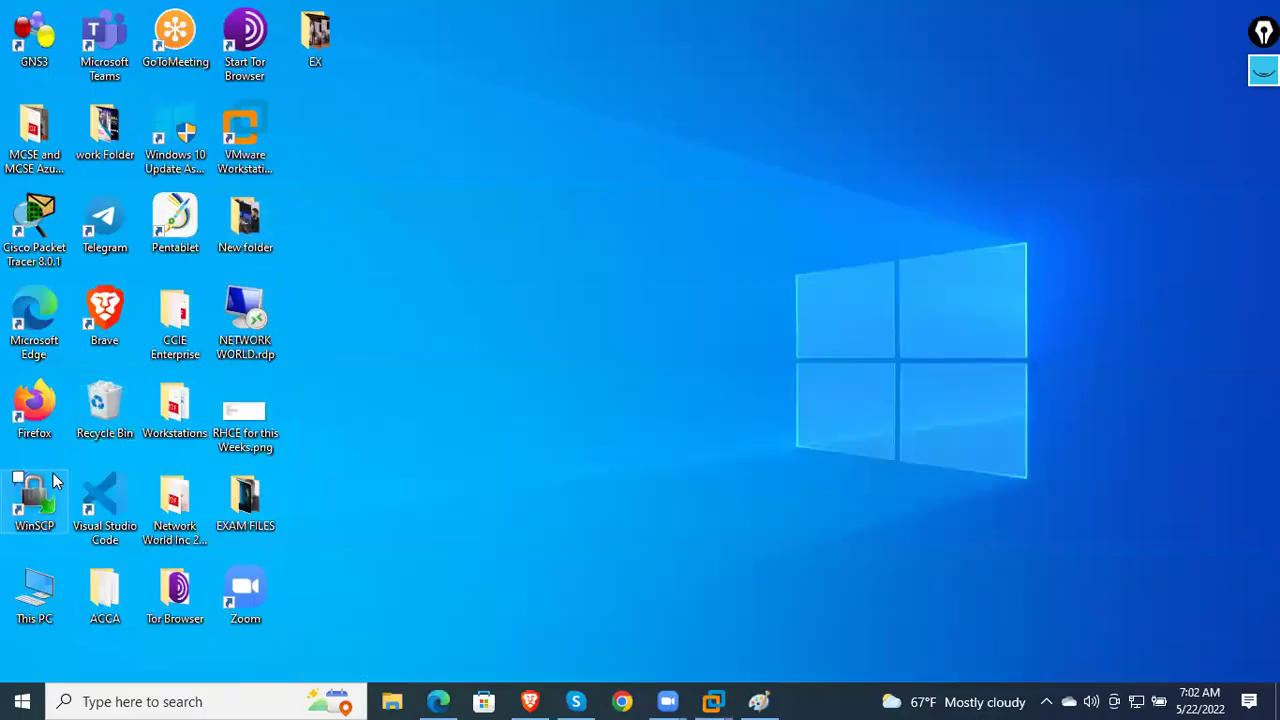
pyautogui.click(44, 408)
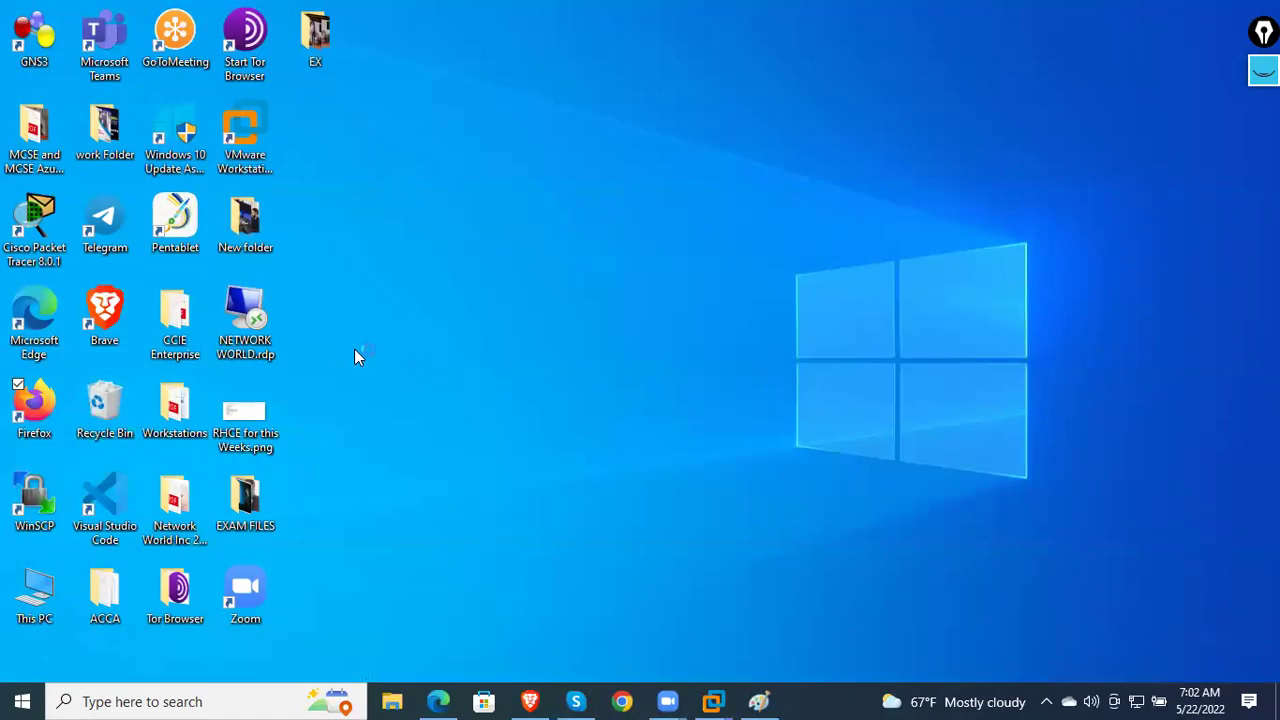
pyautogui.rightClick(420, 272)
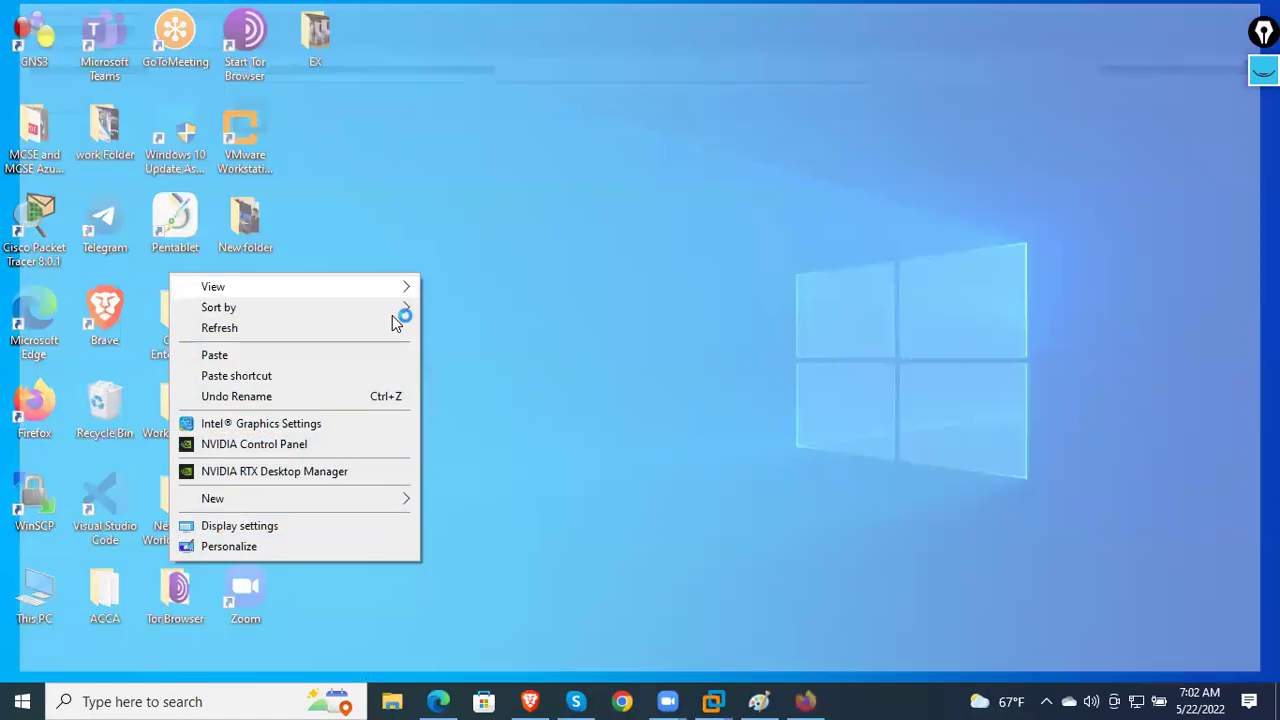
pyautogui.click(390, 324)
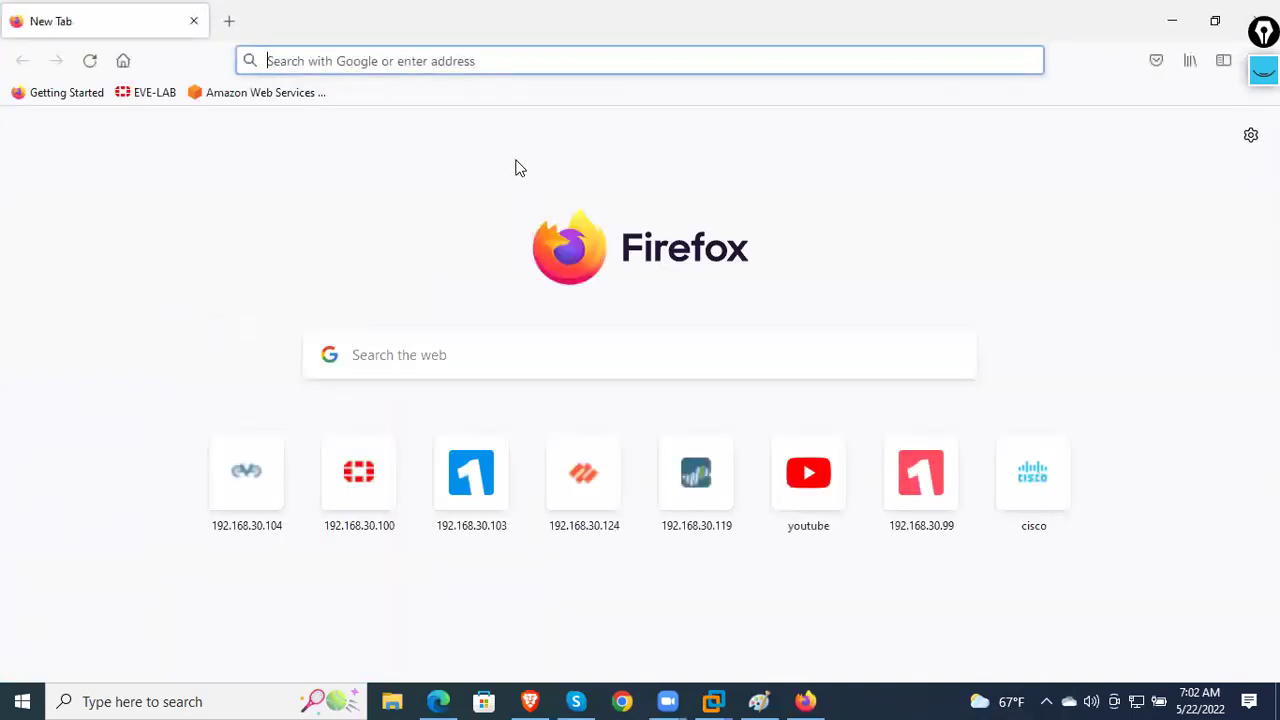
pyautogui.click(469, 61)
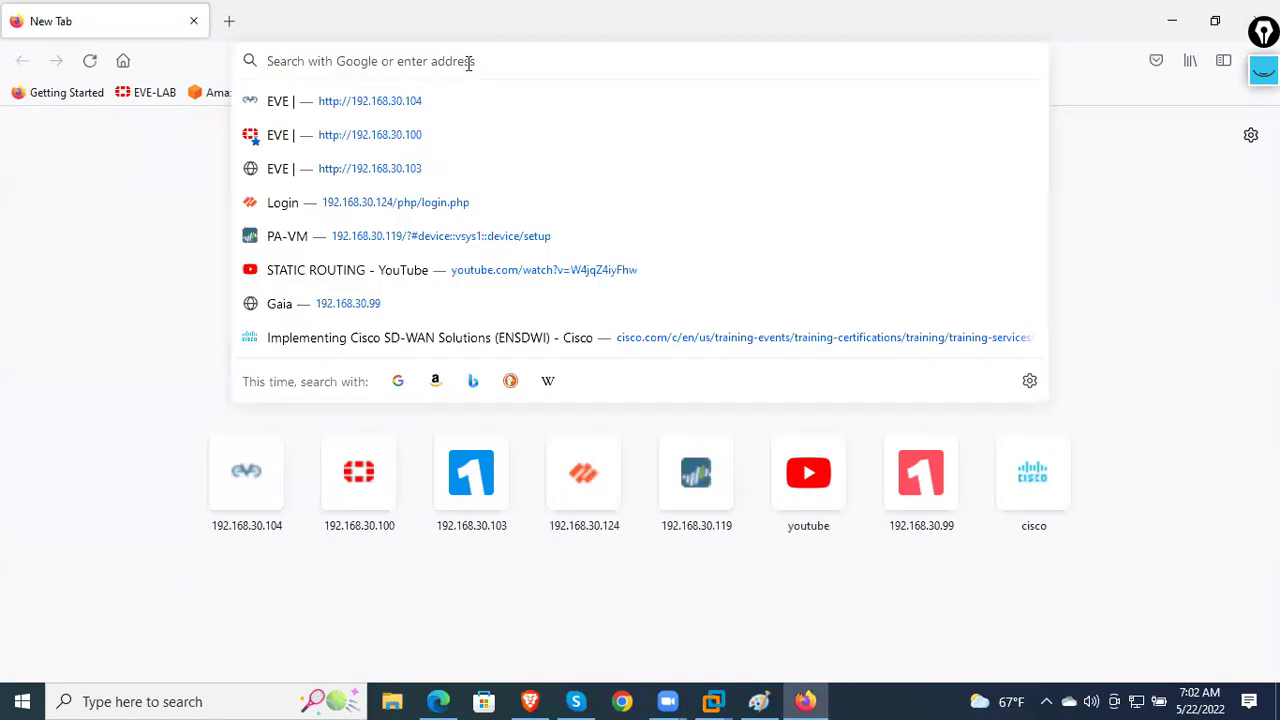
pyautogui.click(400, 298)
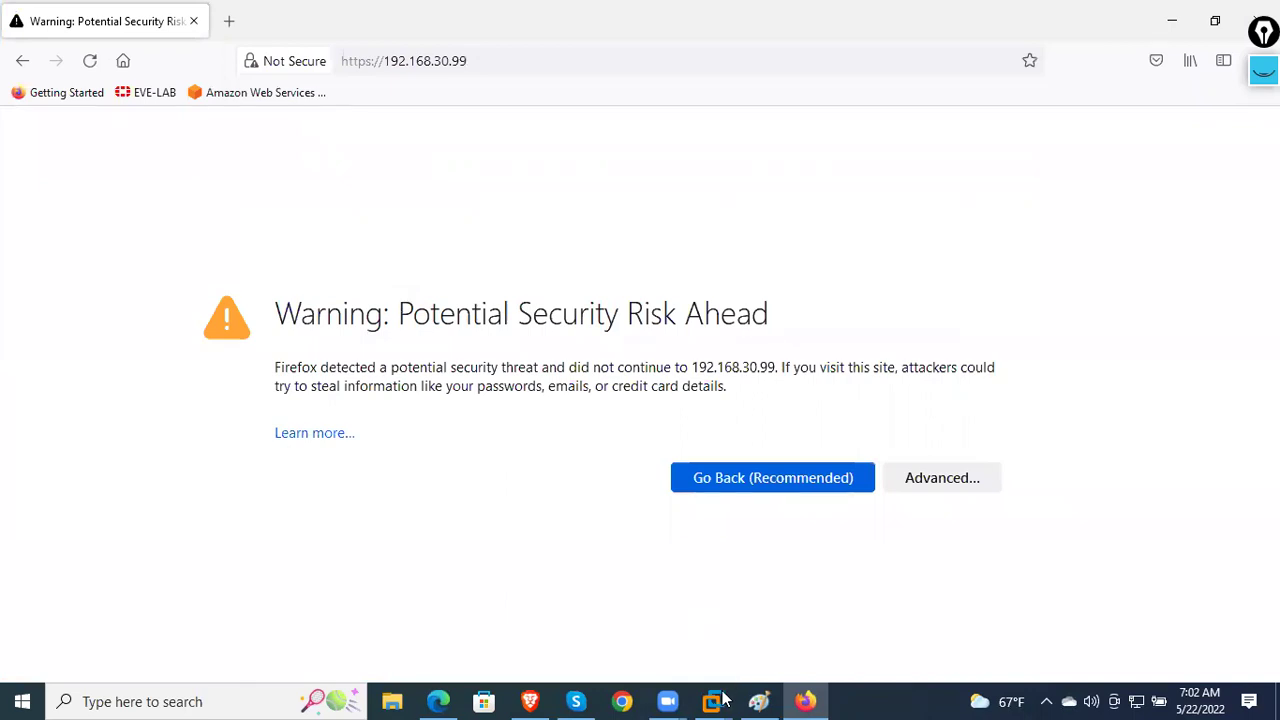
# - Accept the self-signed certificate risk and log in to the Gaia portal
pyautogui.moveTo(713, 690)
pyautogui.click(761, 605)
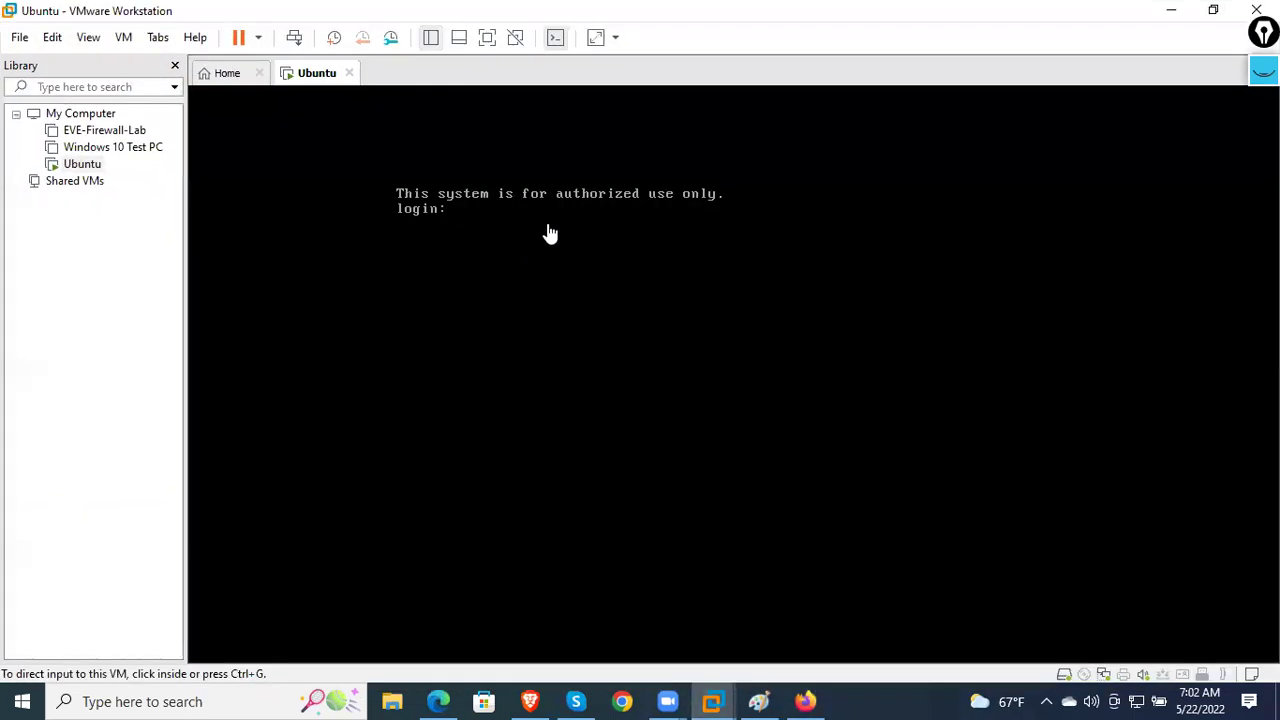
pyautogui.click(1171, 10)
pyautogui.click(680, 70)
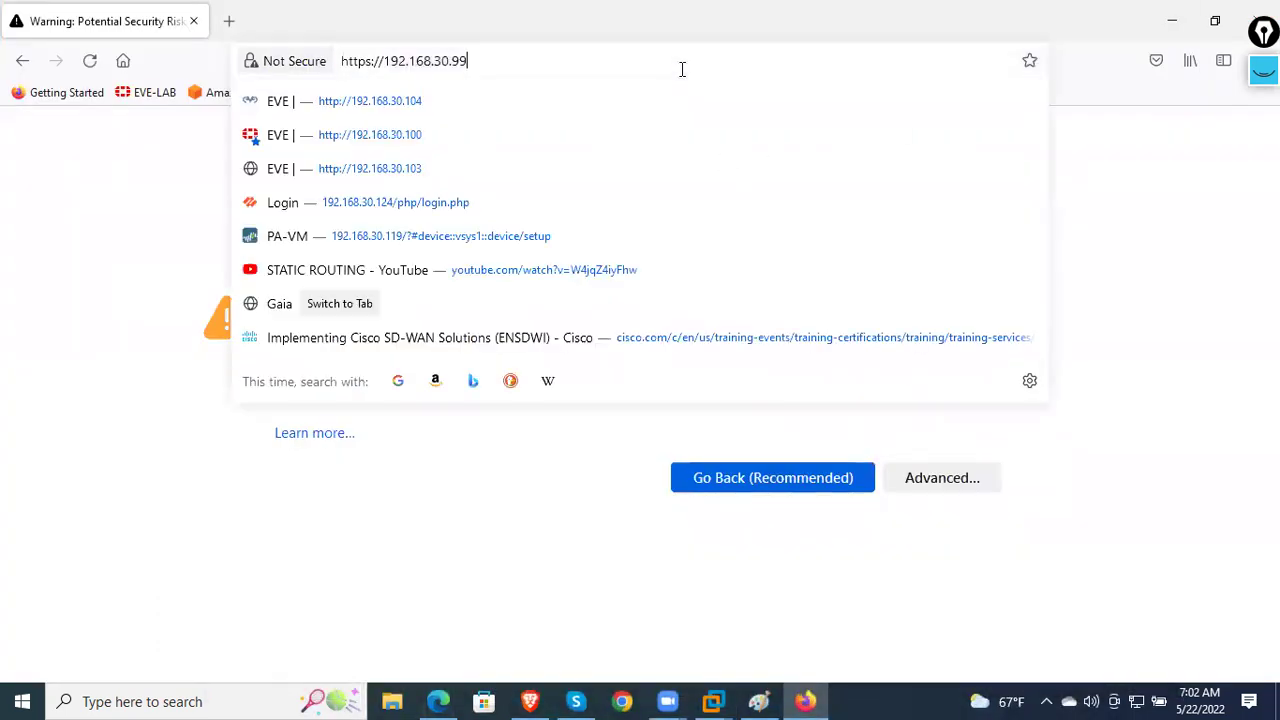
pyautogui.click(1192, 120)
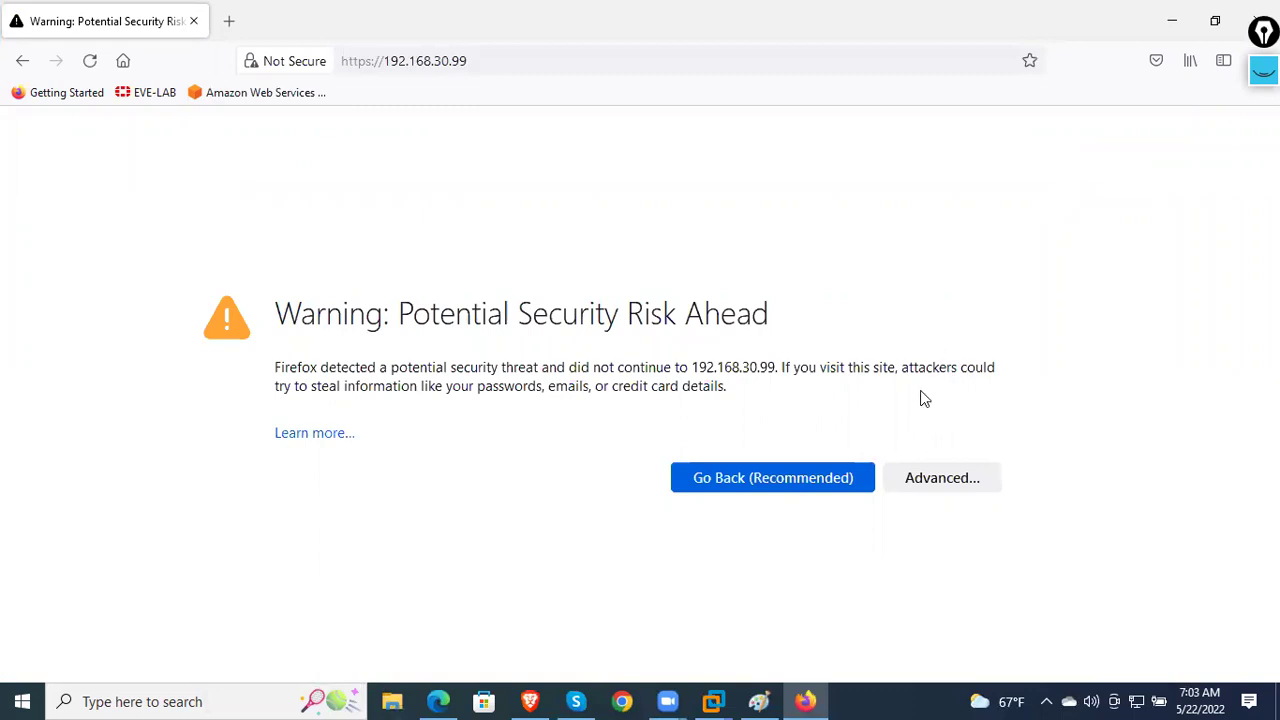
pyautogui.click(948, 479)
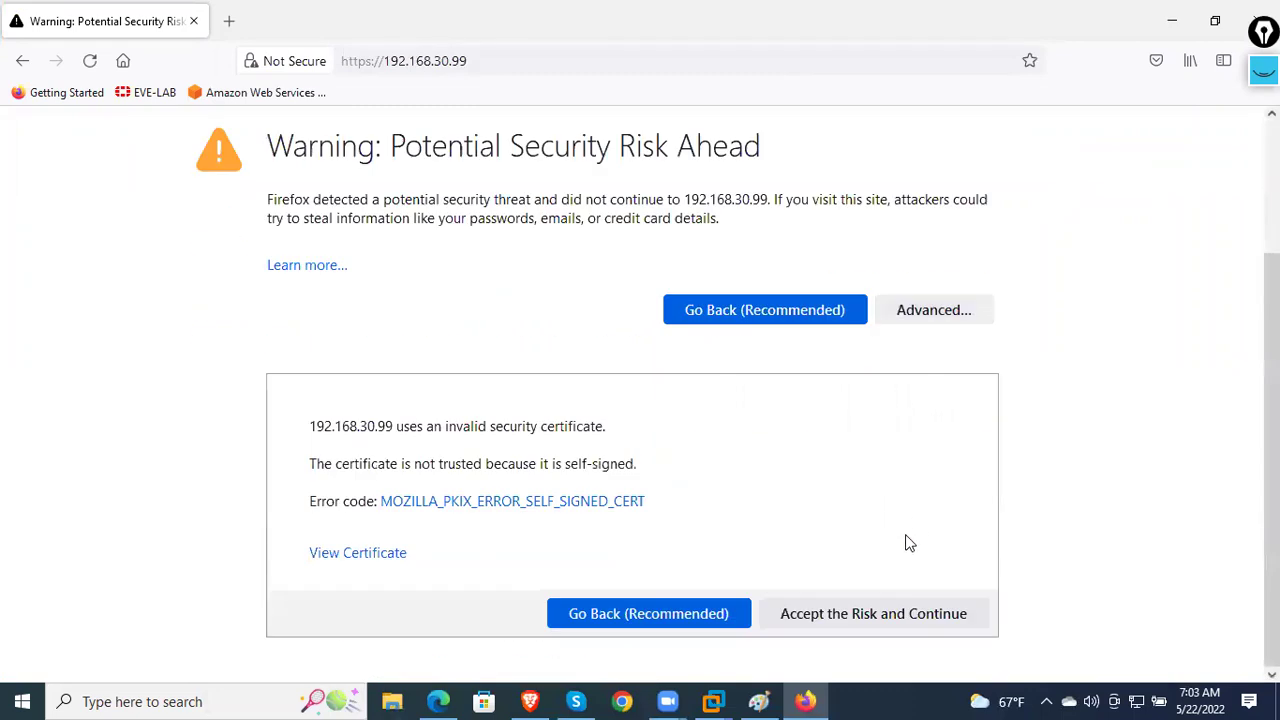
pyautogui.click(887, 617)
pyautogui.click(885, 502)
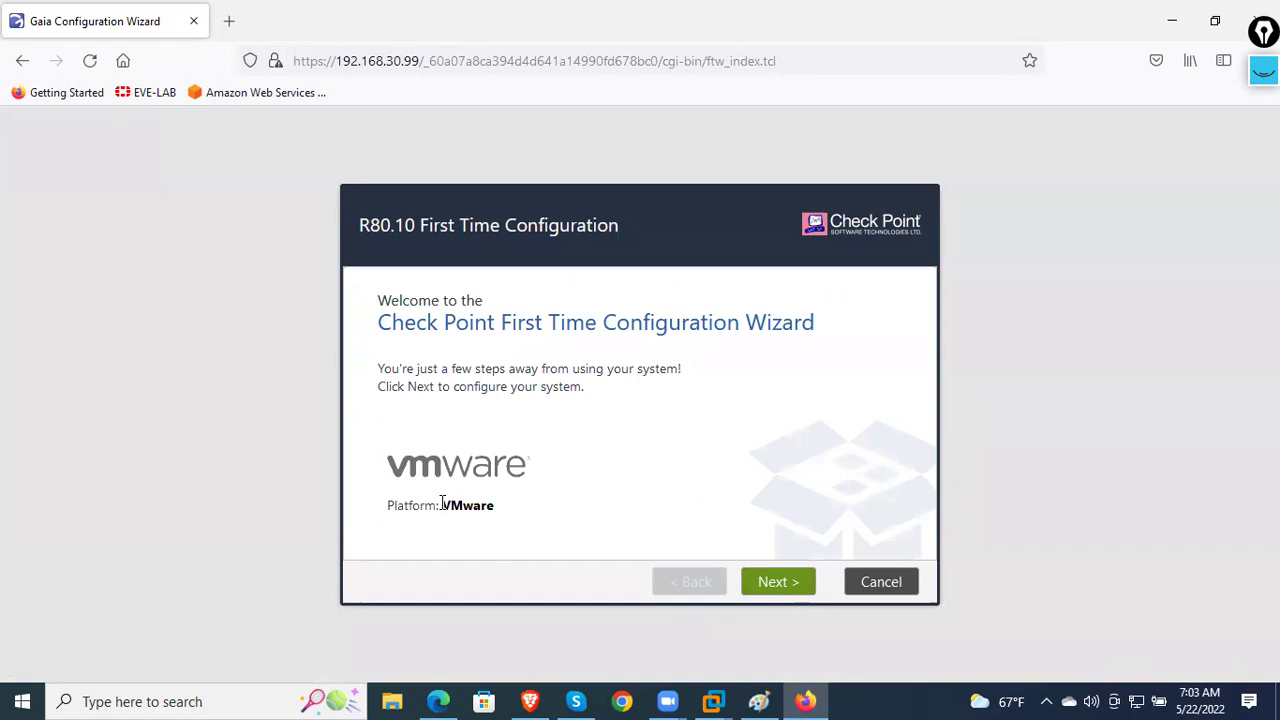
# - Advance the wizard with R80.10 and the eth0 Management Connection to Device Information
pyautogui.doubleClick(497, 512)
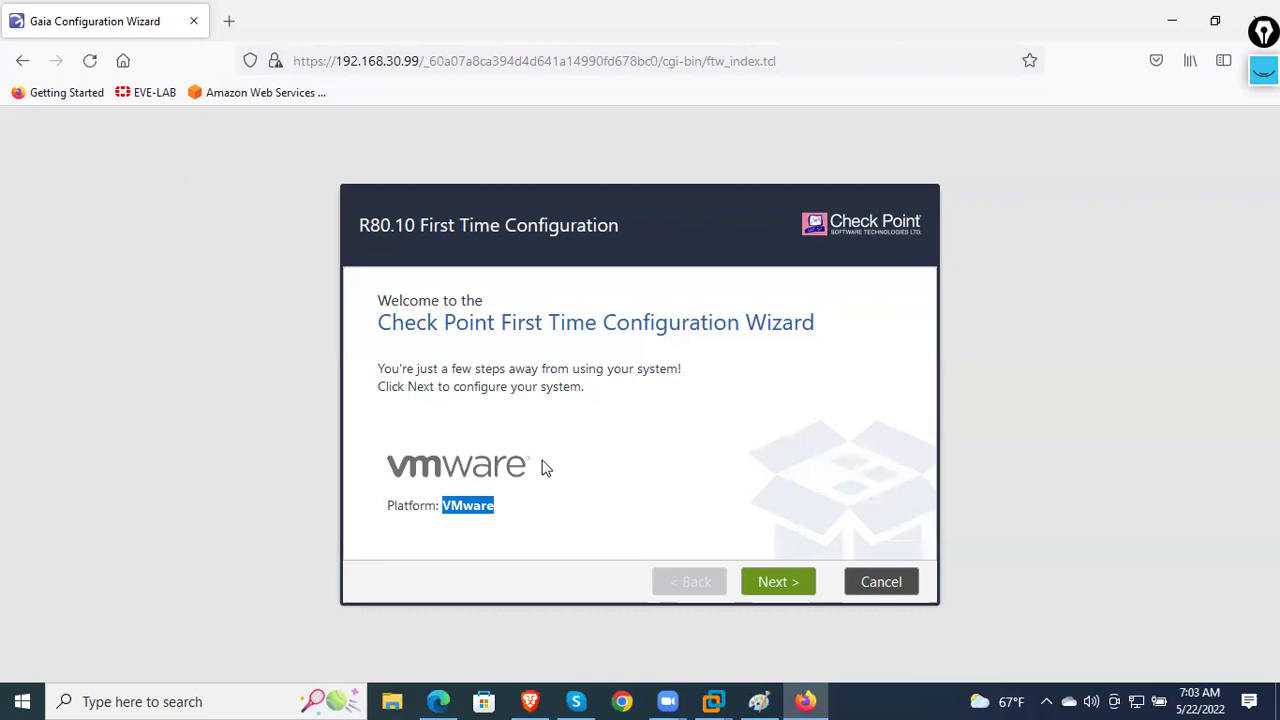
pyautogui.click(640, 432)
pyautogui.click(782, 590)
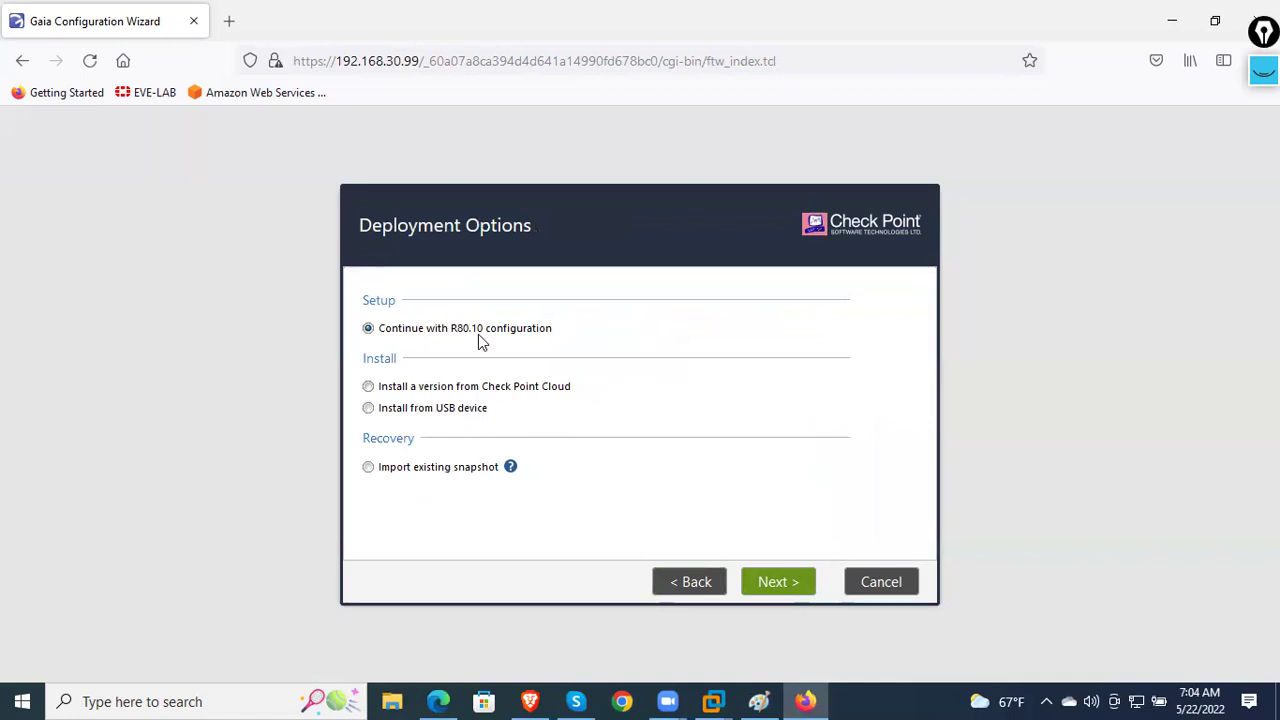
pyautogui.click(776, 583)
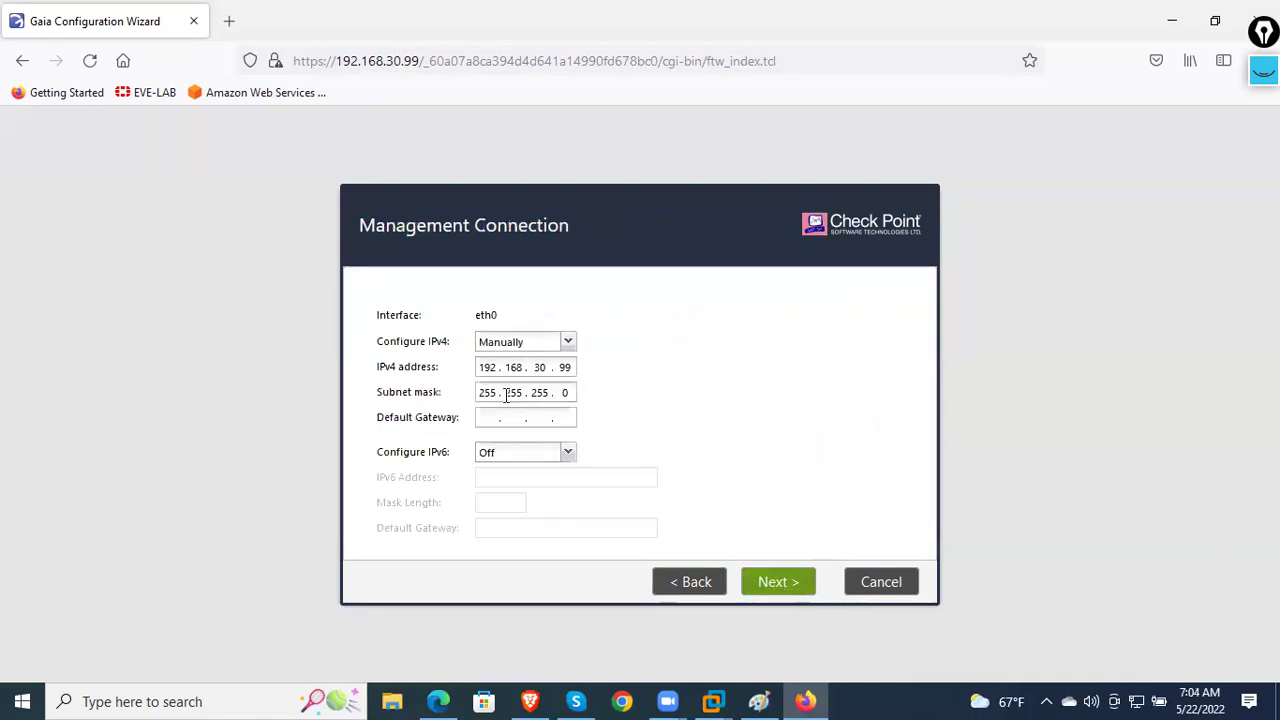
pyautogui.moveTo(498, 318); pyautogui.dragTo(468, 318)
pyautogui.click(624, 445)
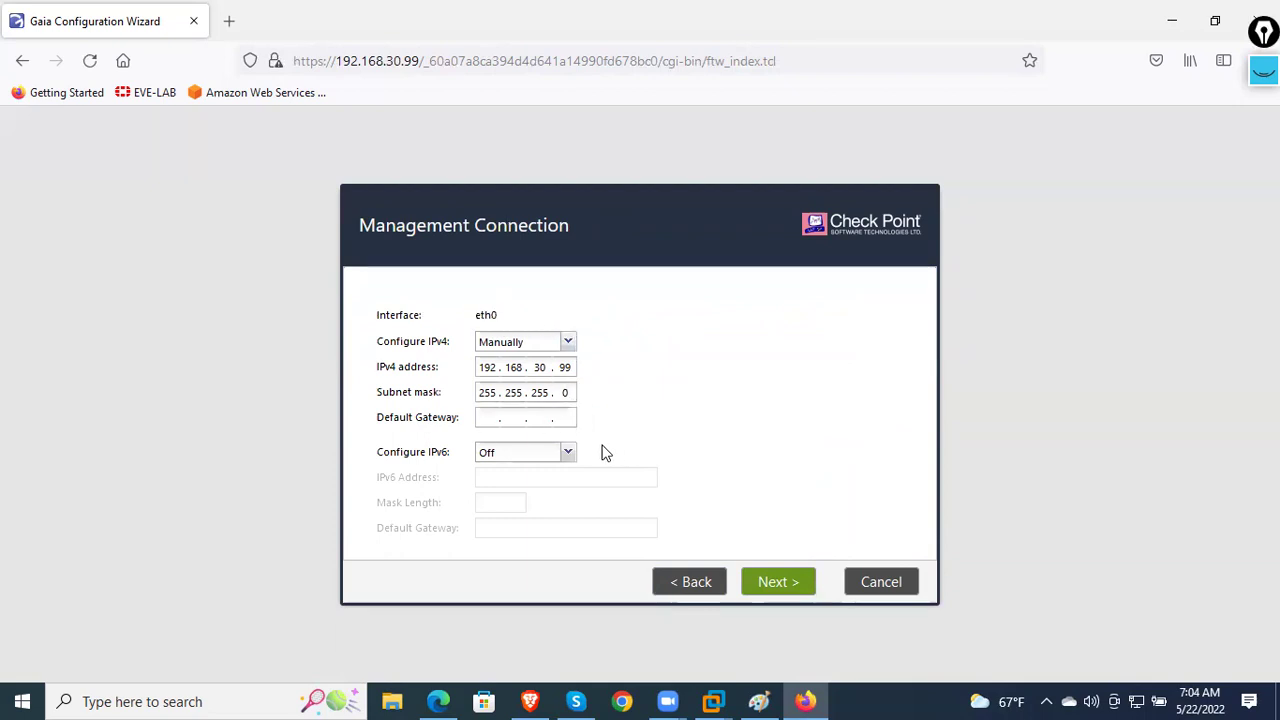
pyautogui.click(791, 588)
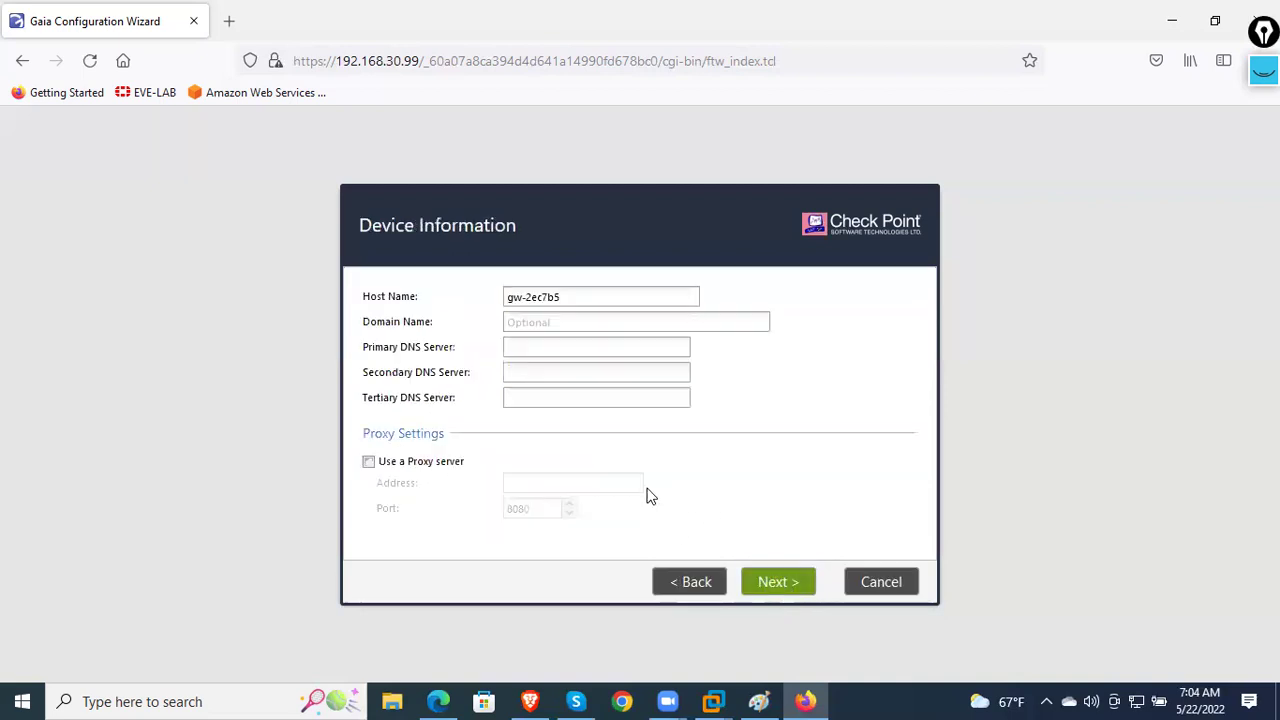
# - Replace host name gw-2ec7b5 with CP-1, leave Domain and DNS unchanged, and continue
pyautogui.moveTo(582, 303); pyautogui.dragTo(466, 297)
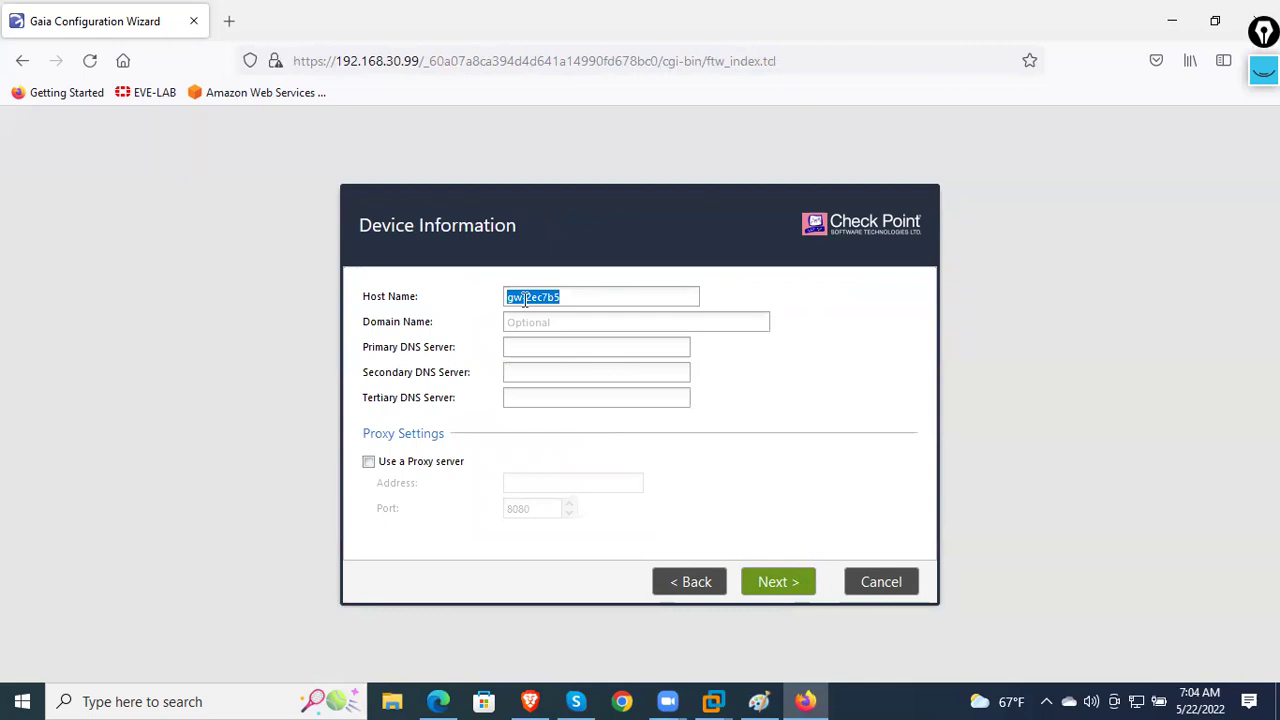
pyautogui.press('BackSpace')
pyautogui.write('CP')
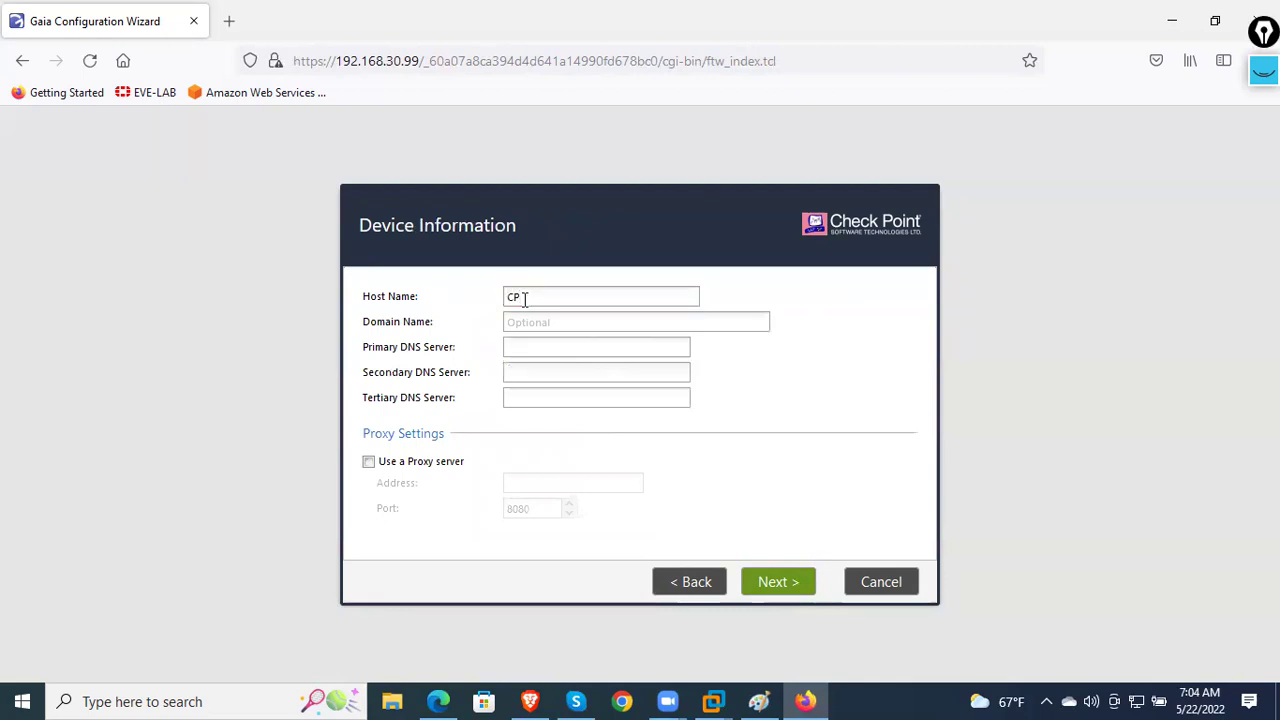
pyautogui.write('-')
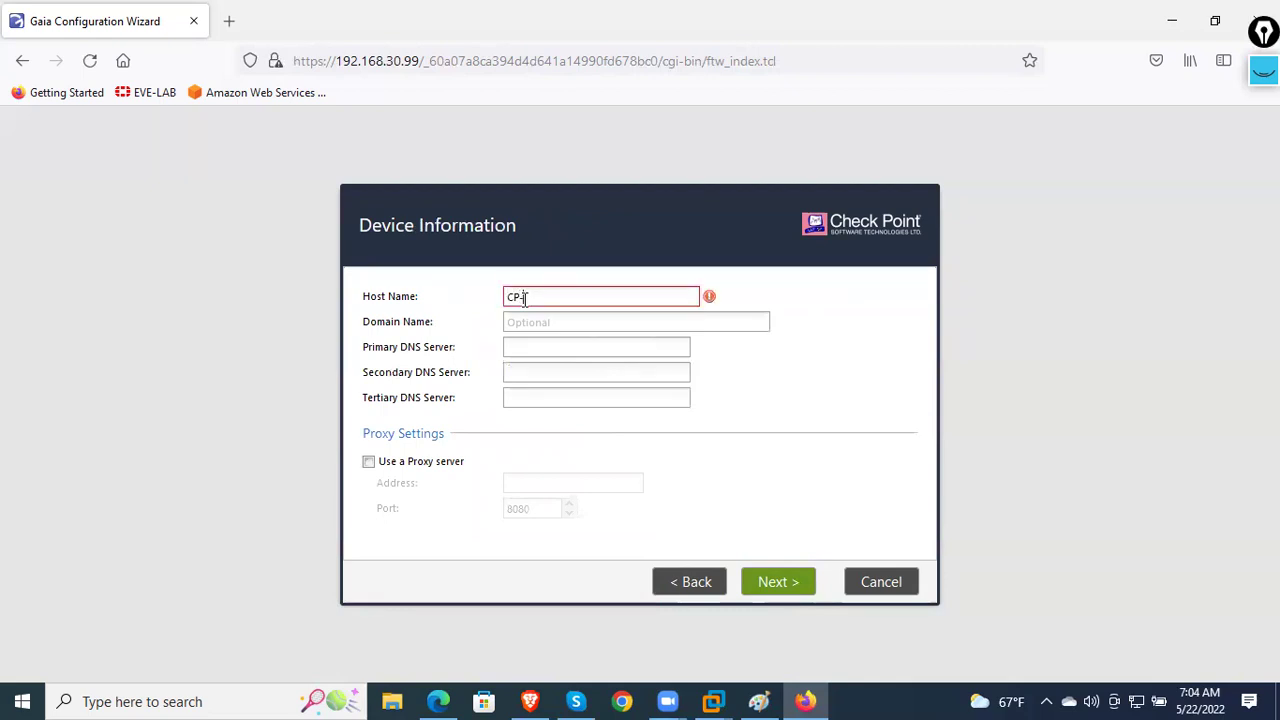
pyautogui.write('1')
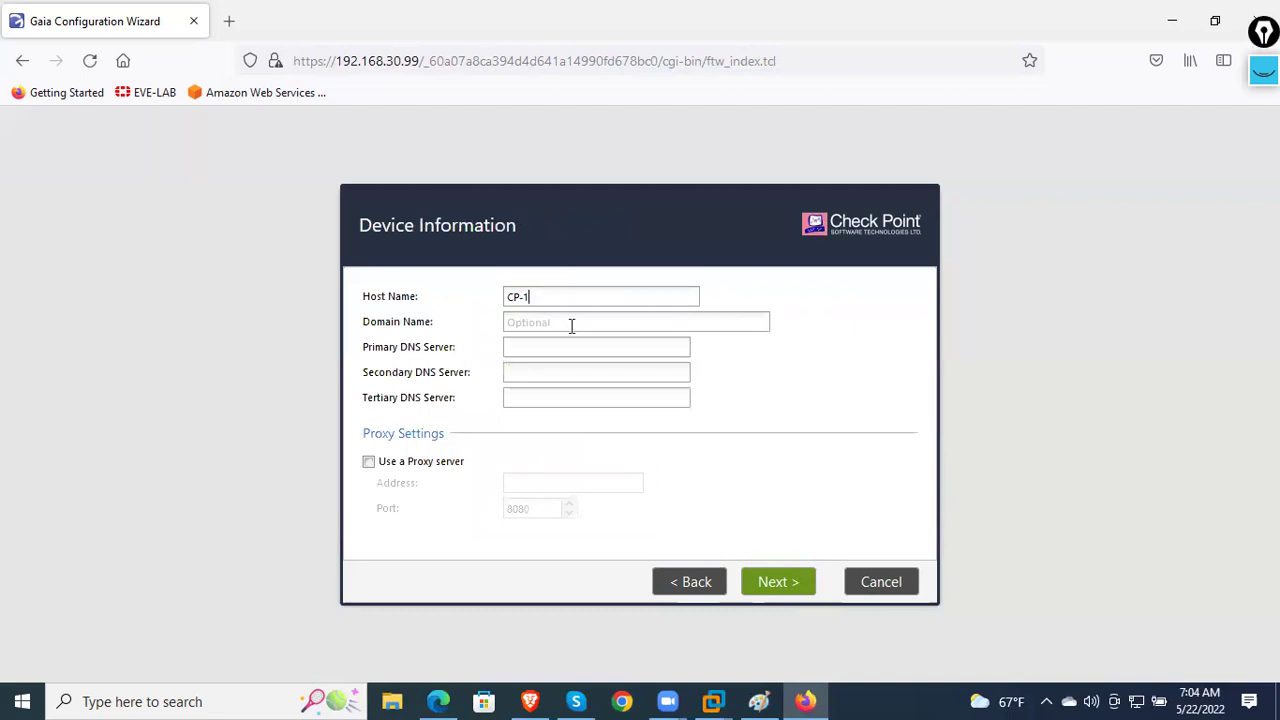
pyautogui.click(572, 323)
pyautogui.click(569, 349)
pyautogui.click(561, 372)
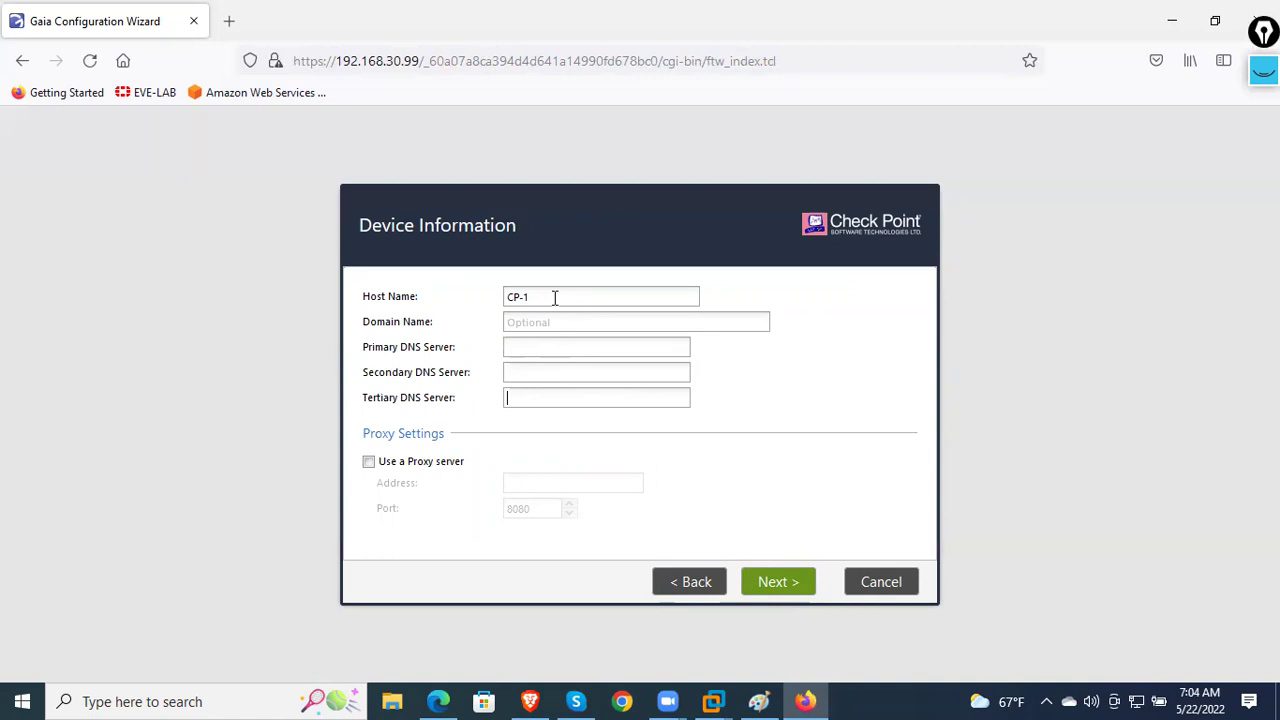
pyautogui.click(779, 583)
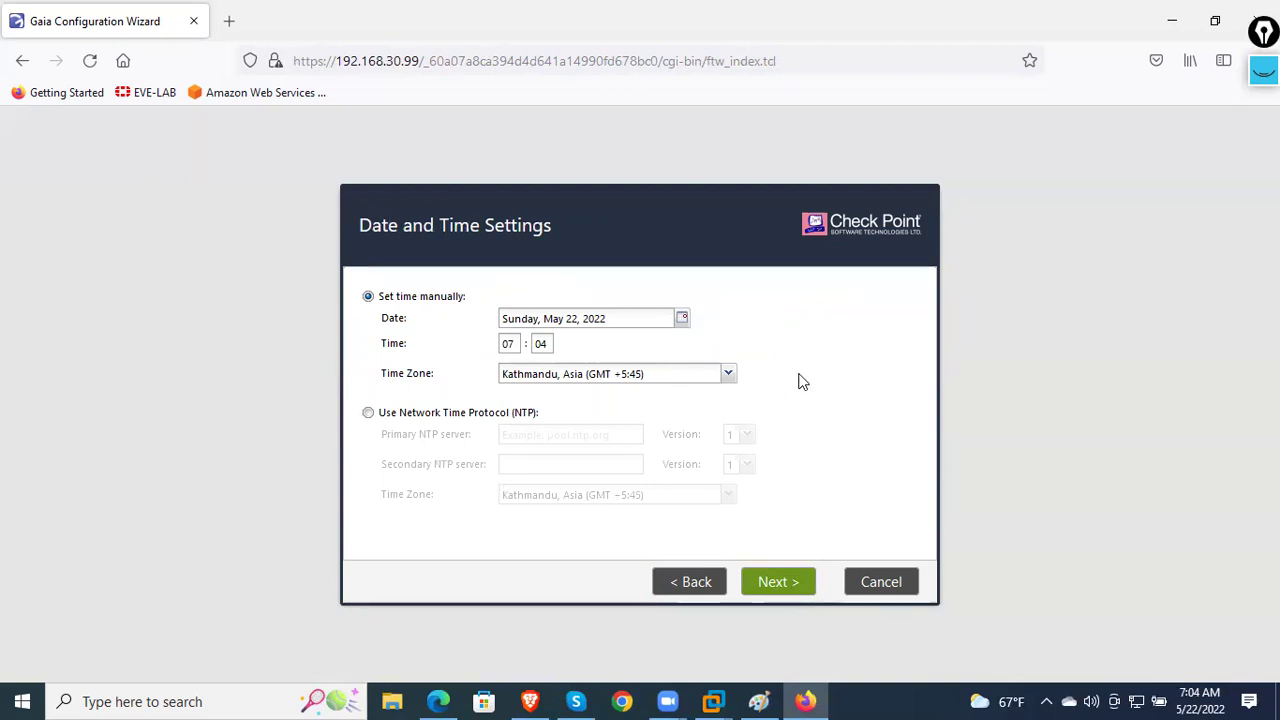
# - Keep manual time (Kathmandu, GMT +5:45) instead of NTP and continue to Installation Type
pyautogui.click(530, 413)
pyautogui.click(565, 437)
pyautogui.click(566, 463)
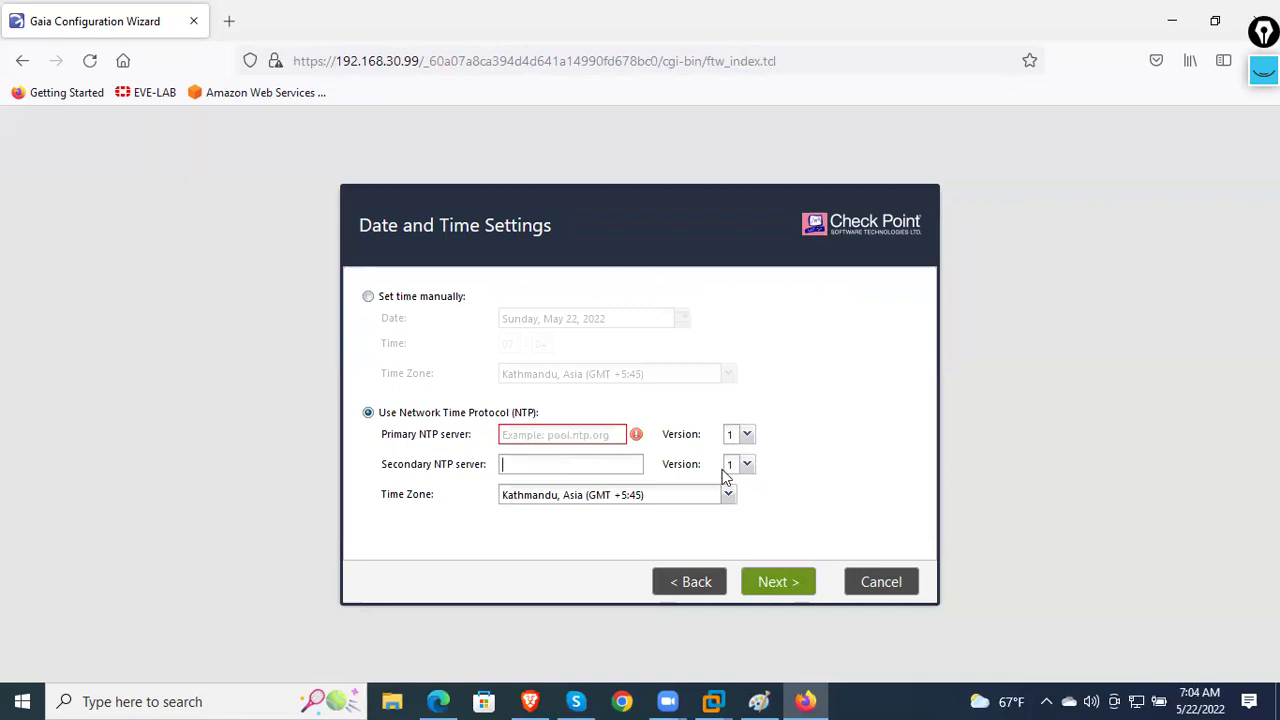
pyautogui.click(746, 437)
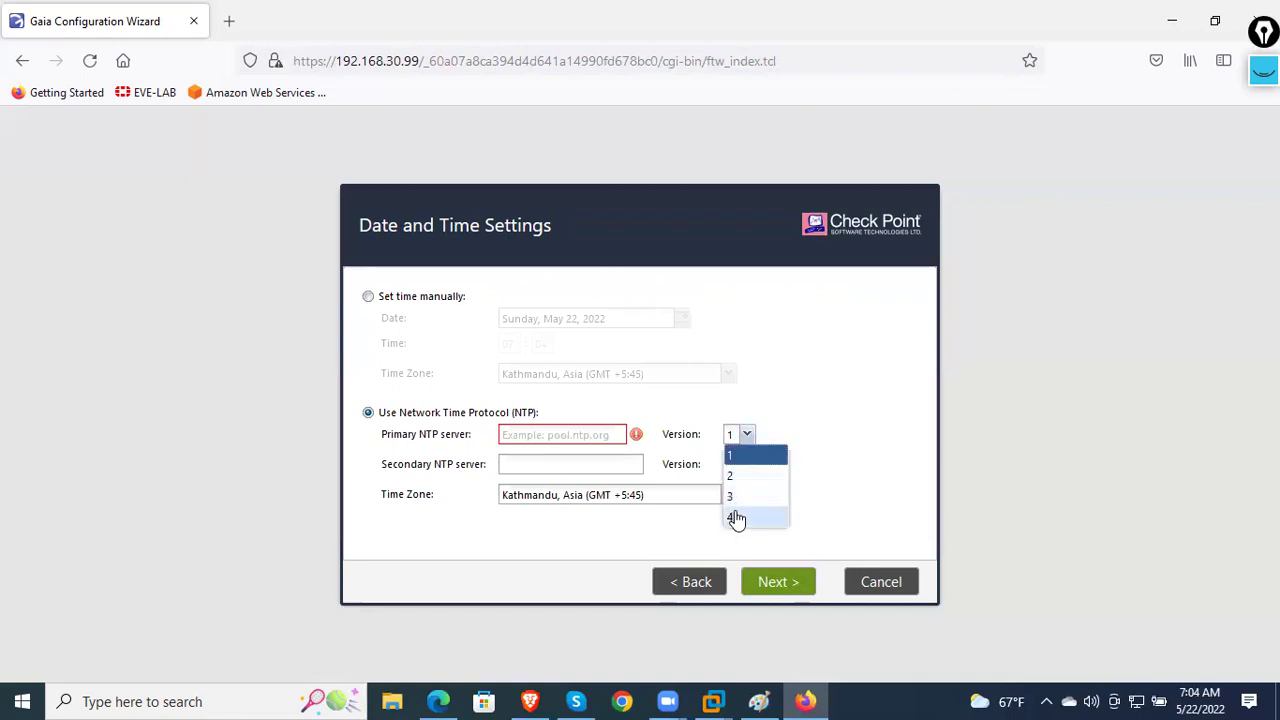
pyautogui.click(750, 455)
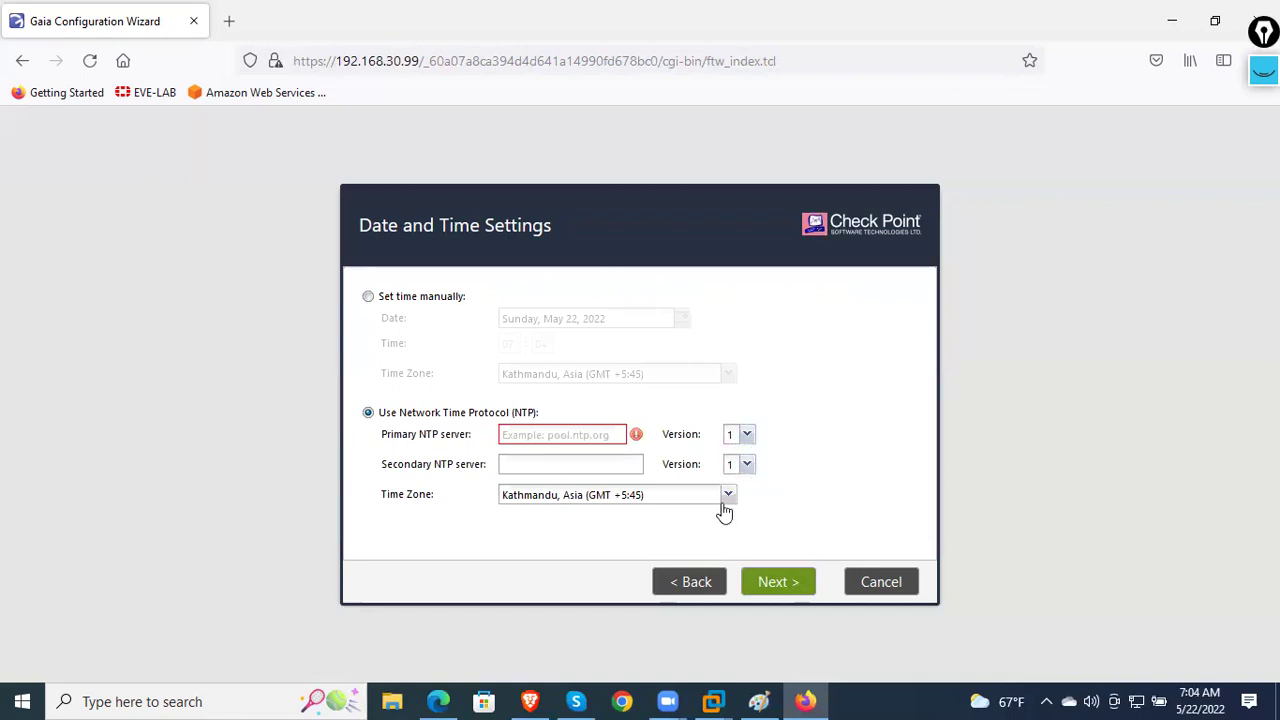
pyautogui.click(369, 298)
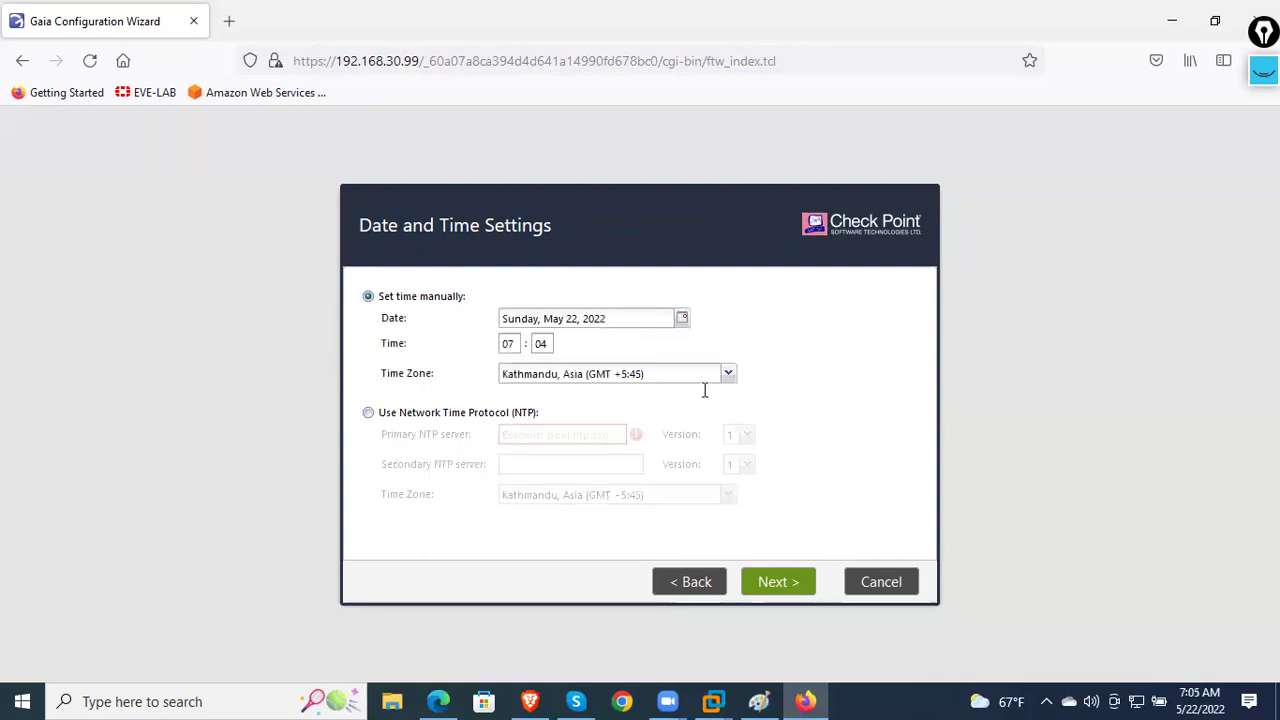
pyautogui.click(774, 587)
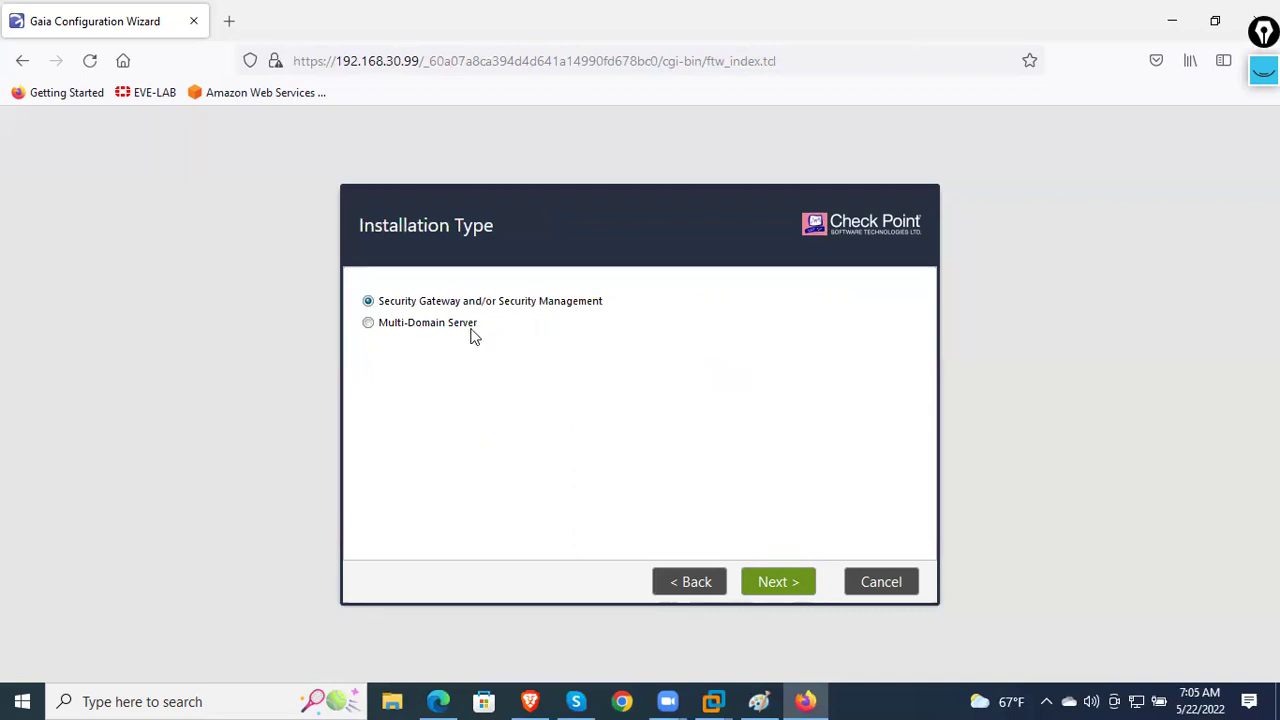
# - Select both Security Gateway and Security Management products and continue to administrator settings
pyautogui.click(768, 592)
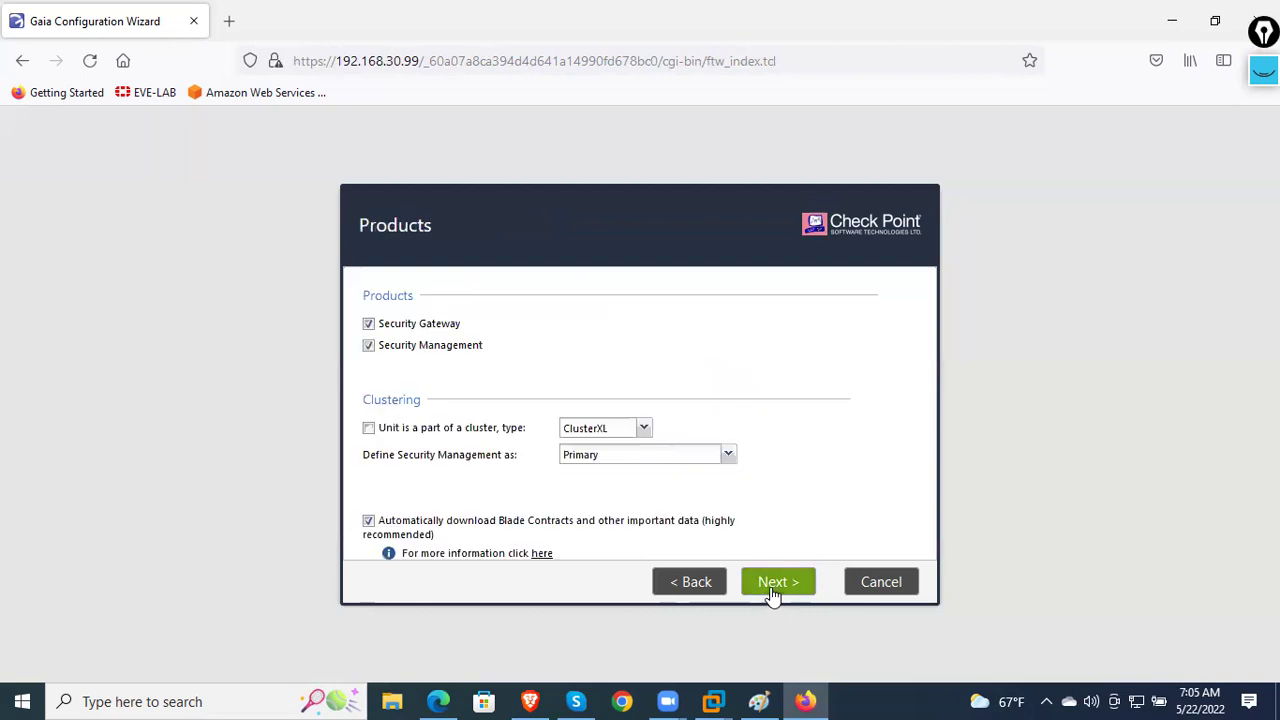
pyautogui.click(394, 328)
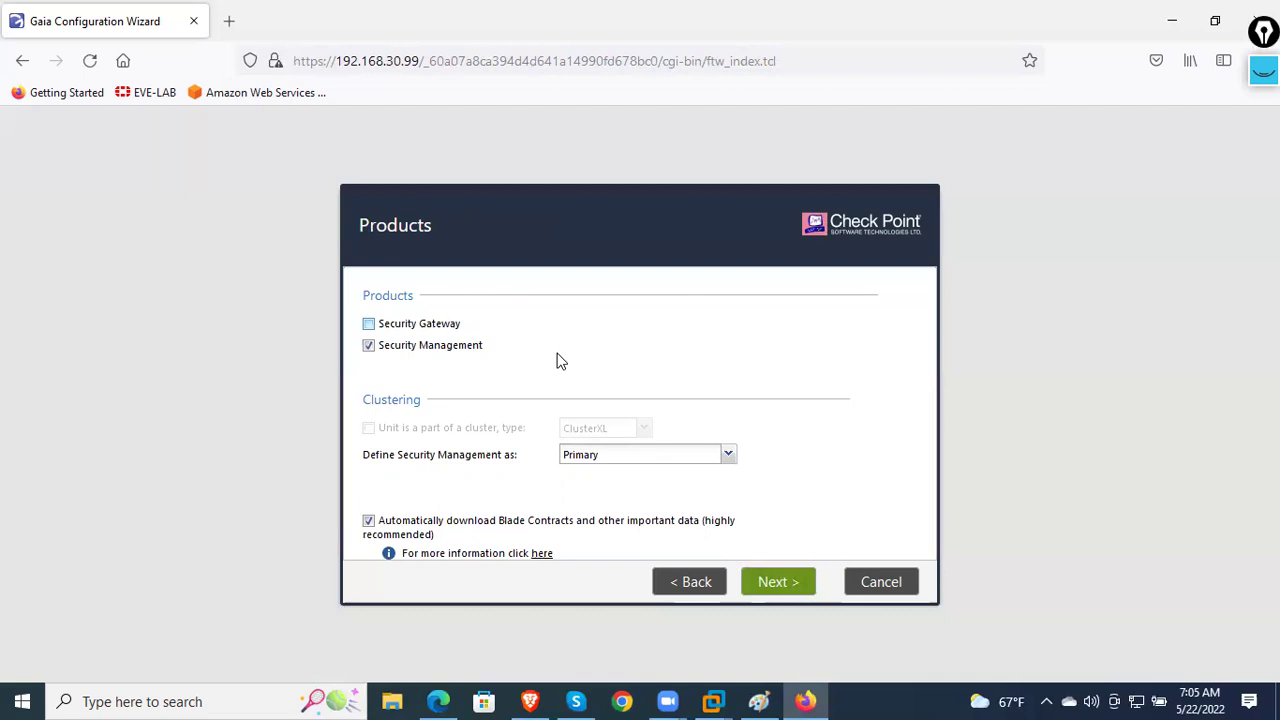
pyautogui.click(413, 326)
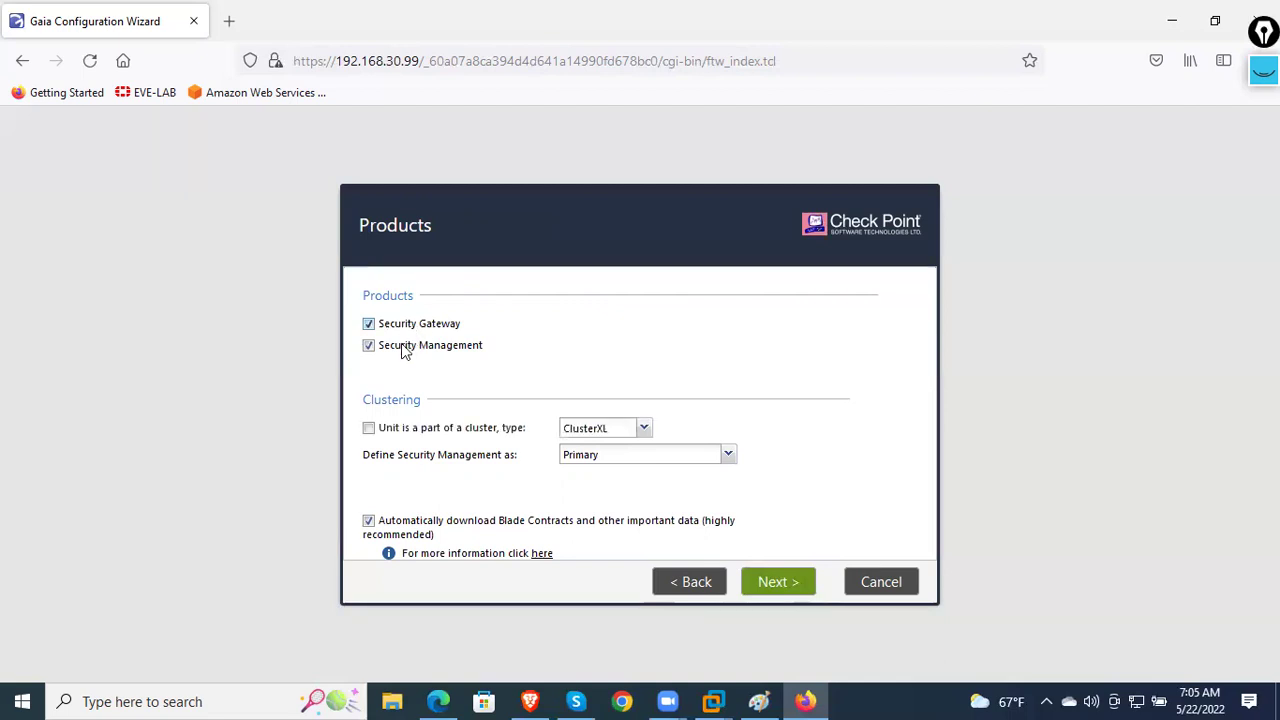
pyautogui.click(404, 347)
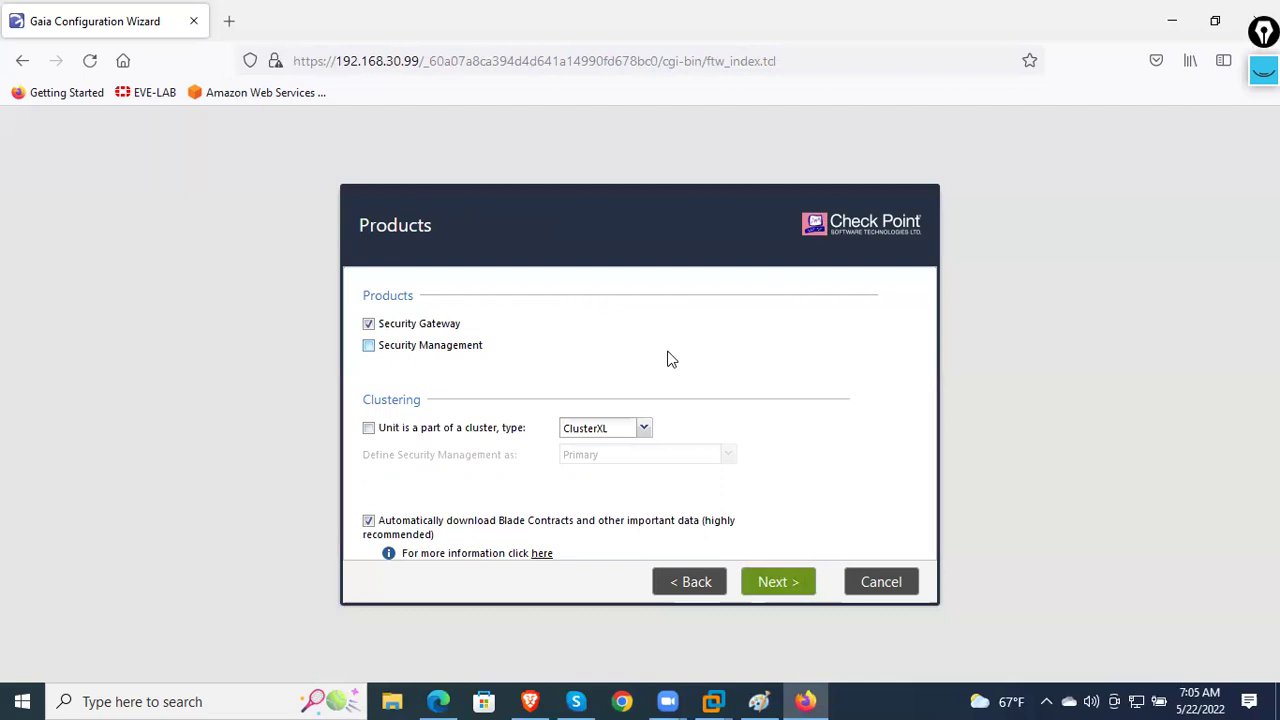
pyautogui.click(444, 346)
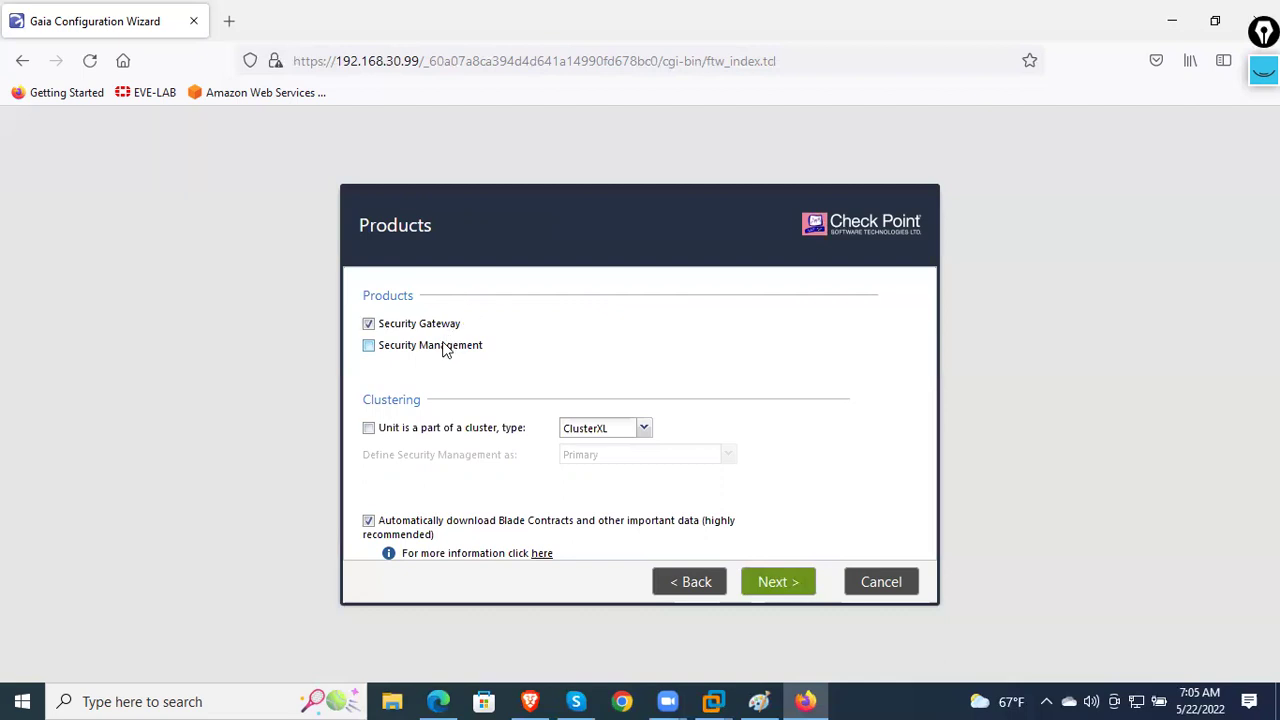
pyautogui.click(800, 592)
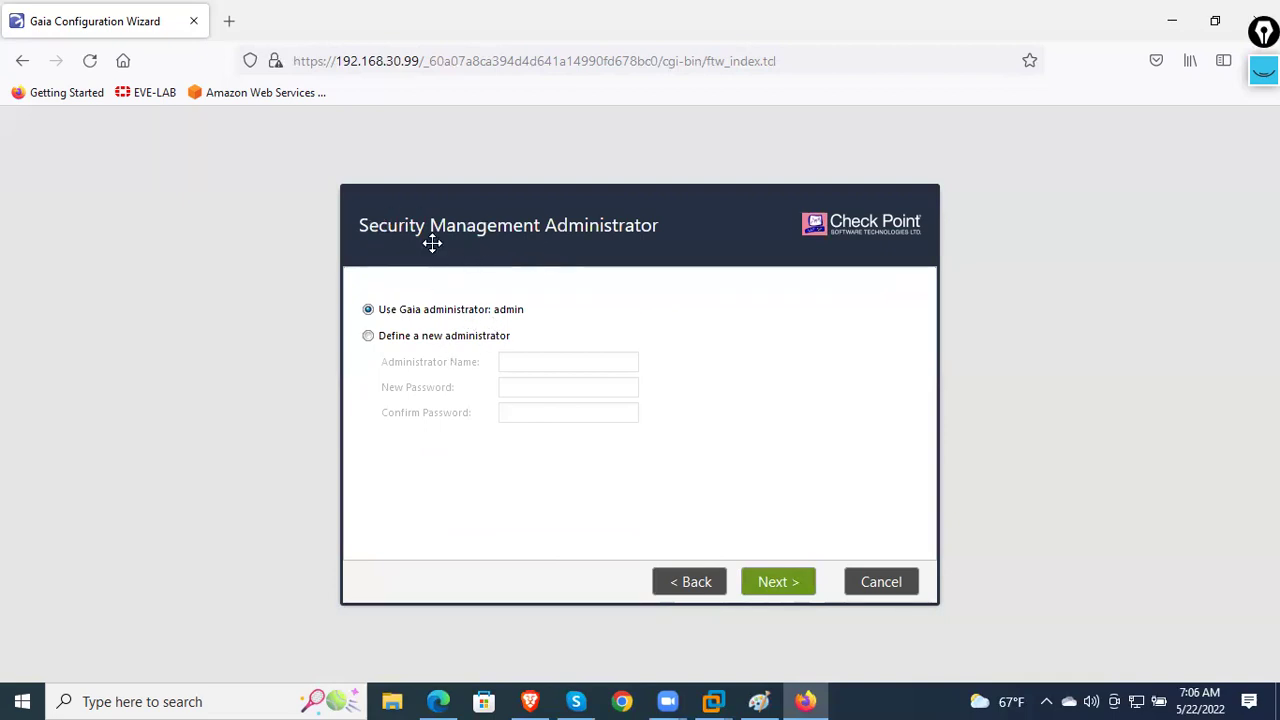
# - Use the existing Gaia admin account instead of a new administrator and continue to GUI Clients
pyautogui.click(448, 340)
pyautogui.click(534, 389)
pyautogui.hotkey('ctrl', 'v')
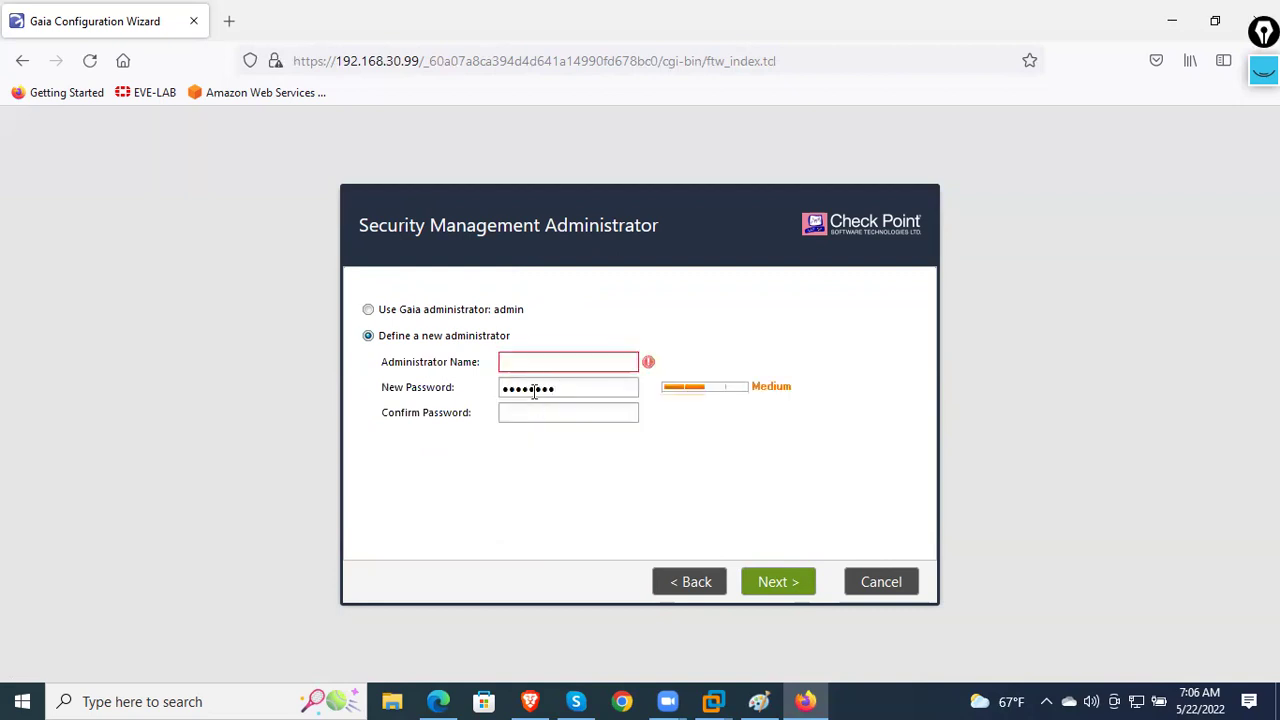
pyautogui.hotkey('ctrl', 'a')
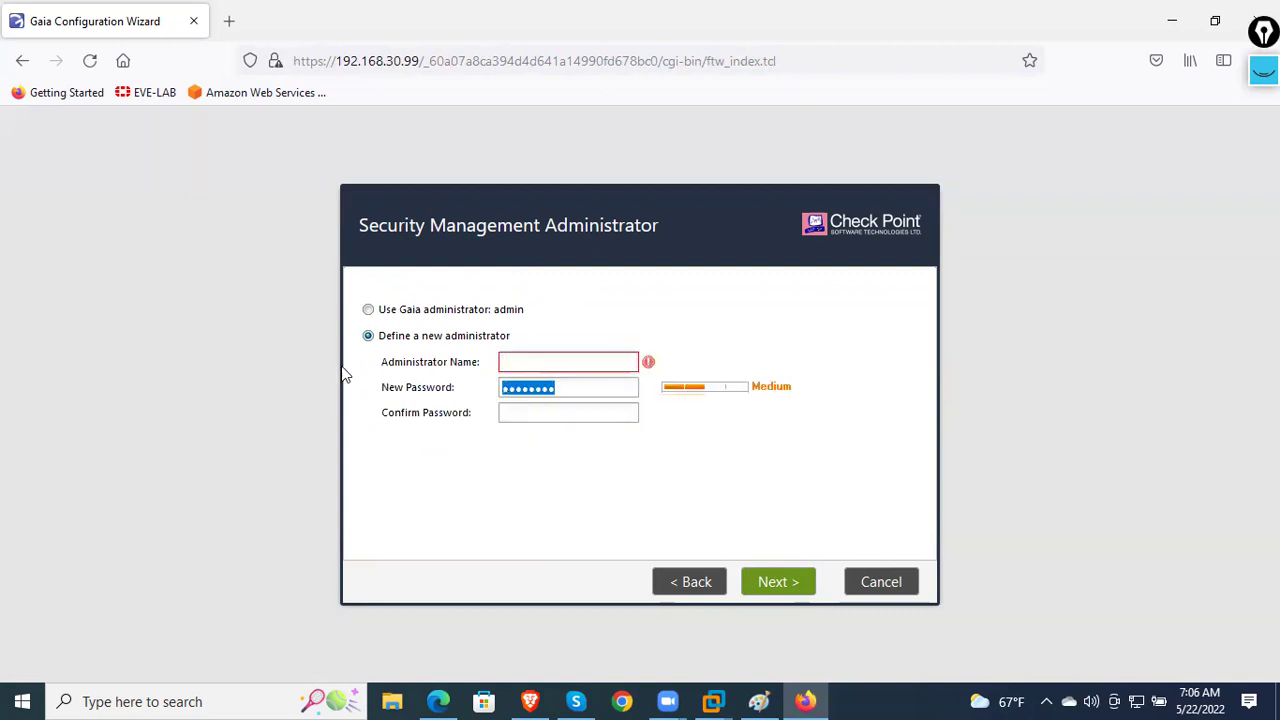
pyautogui.write('a')
pyautogui.click(416, 310)
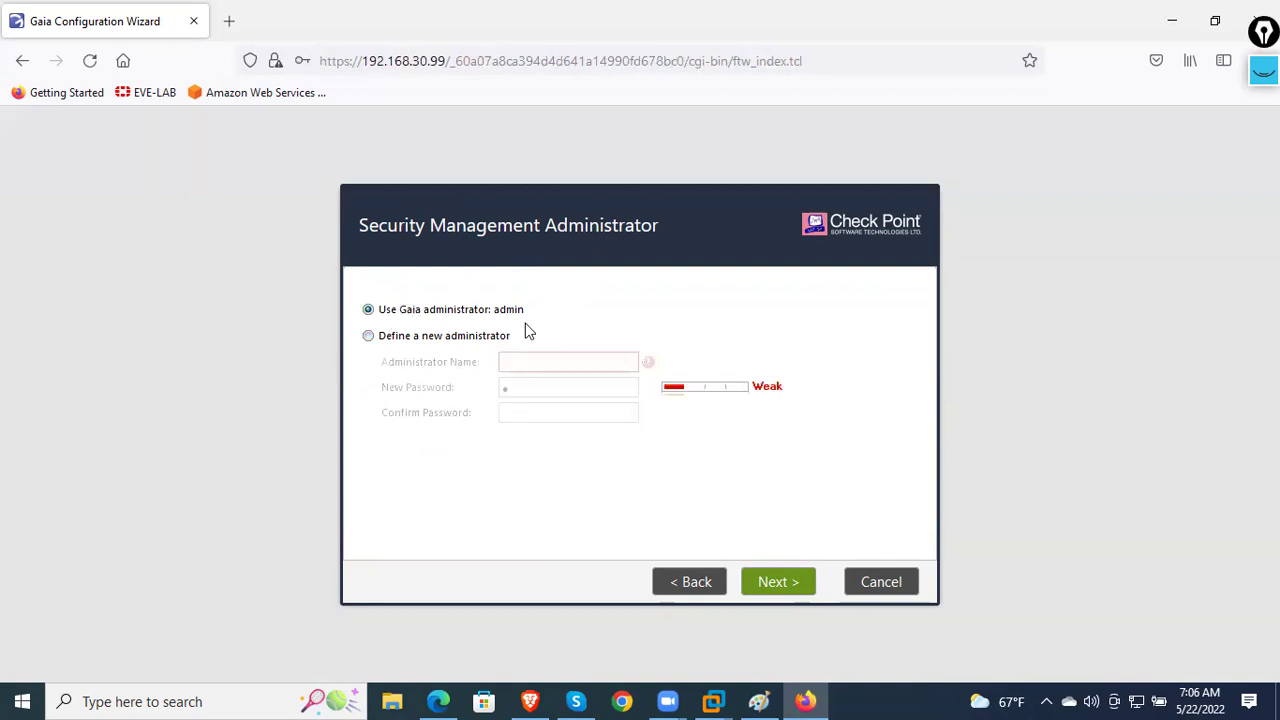
pyautogui.click(428, 340)
pyautogui.click(517, 385)
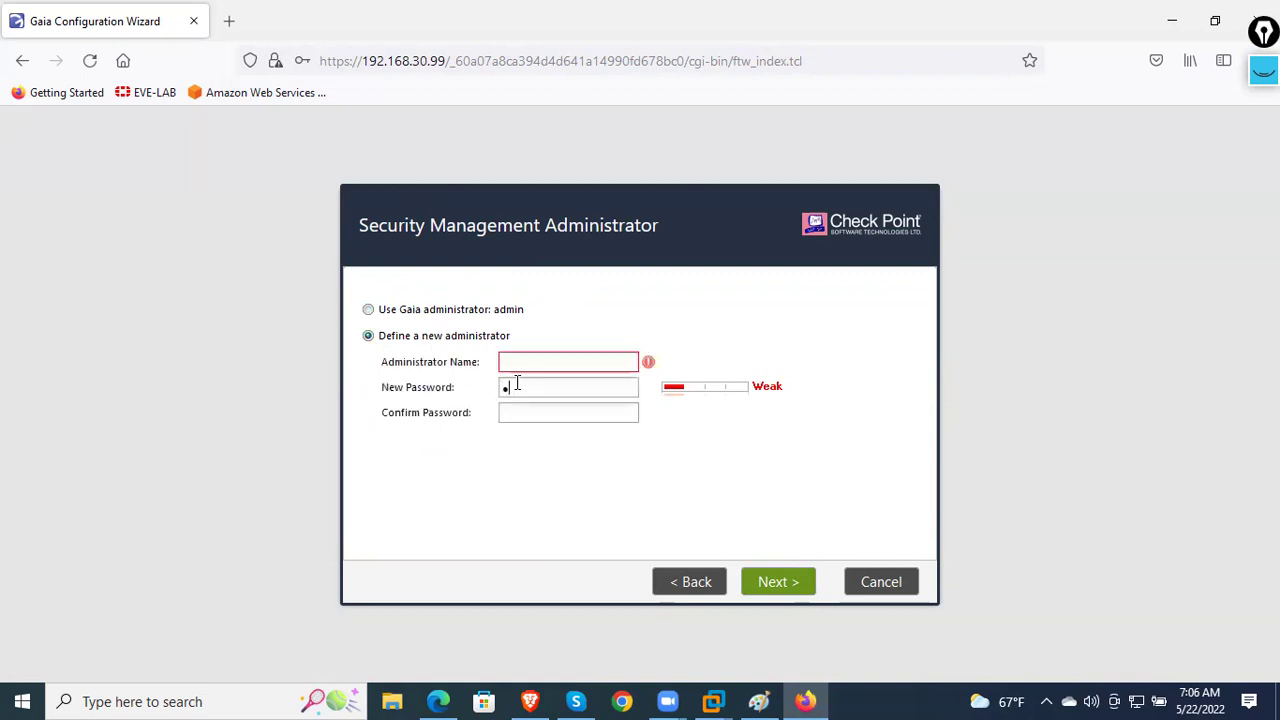
pyautogui.write('dmin')
pyautogui.press('BackSpace')
pyautogui.press('BackSpace')
pyautogui.press('BackSpace')
pyautogui.press('BackSpace')
pyautogui.press('BackSpace')
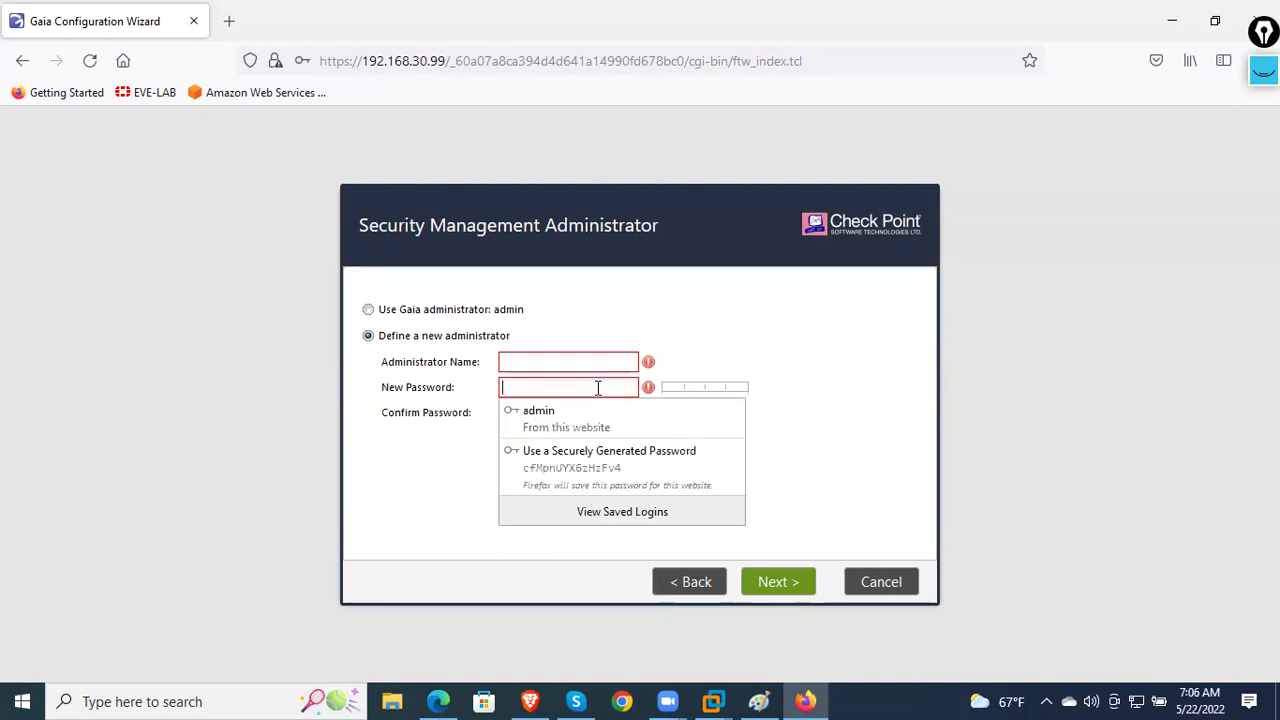
pyautogui.click(450, 312)
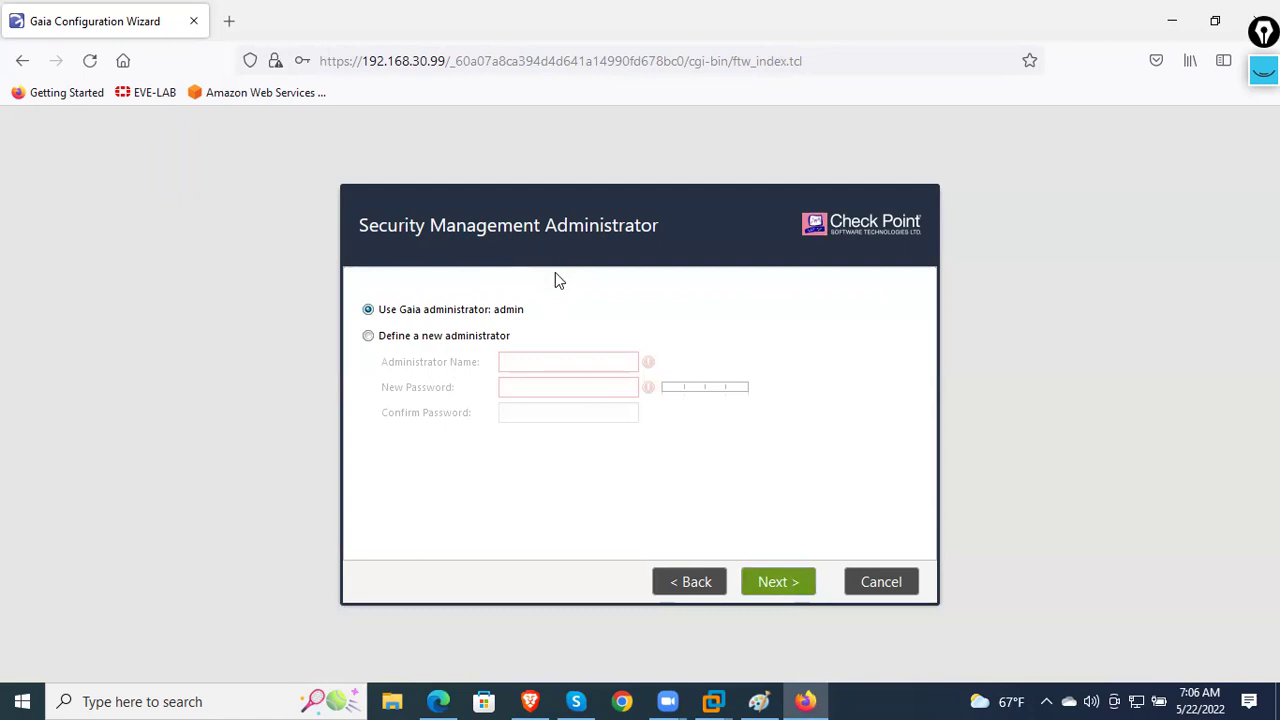
pyautogui.click(788, 589)
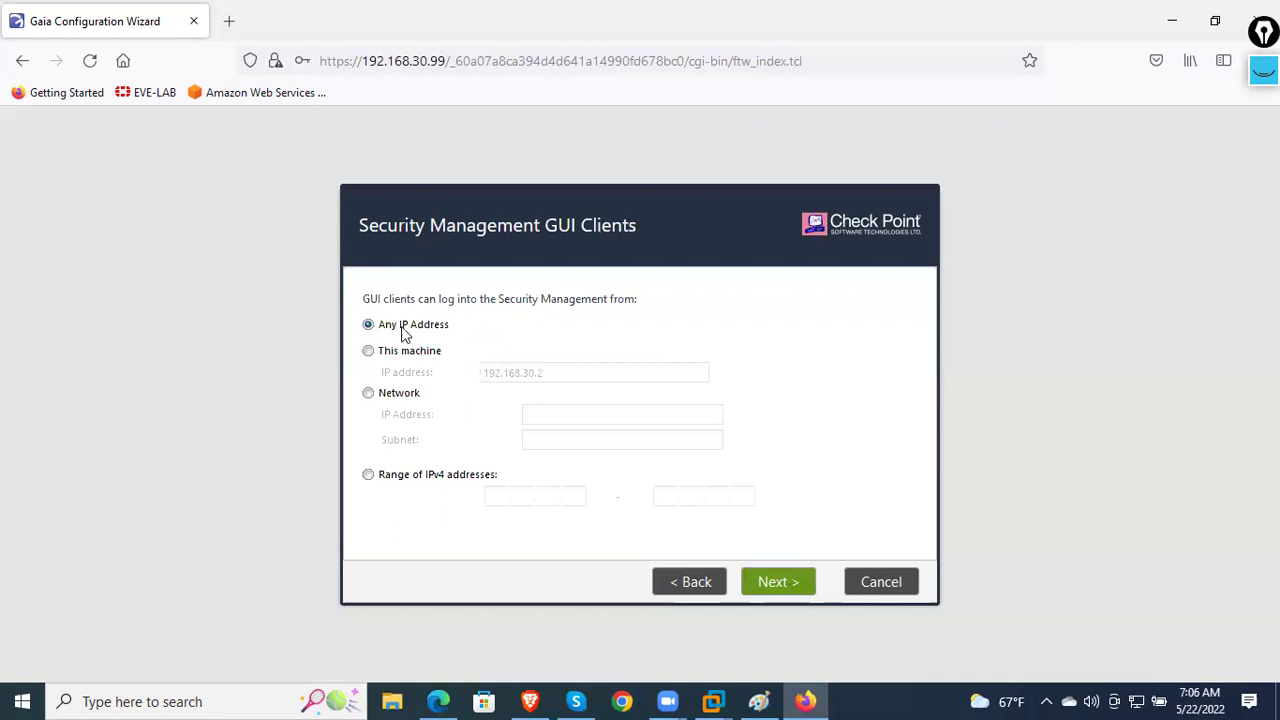
# - Set GUI client access to Any IP Address after trying the other options
pyautogui.click(414, 362)
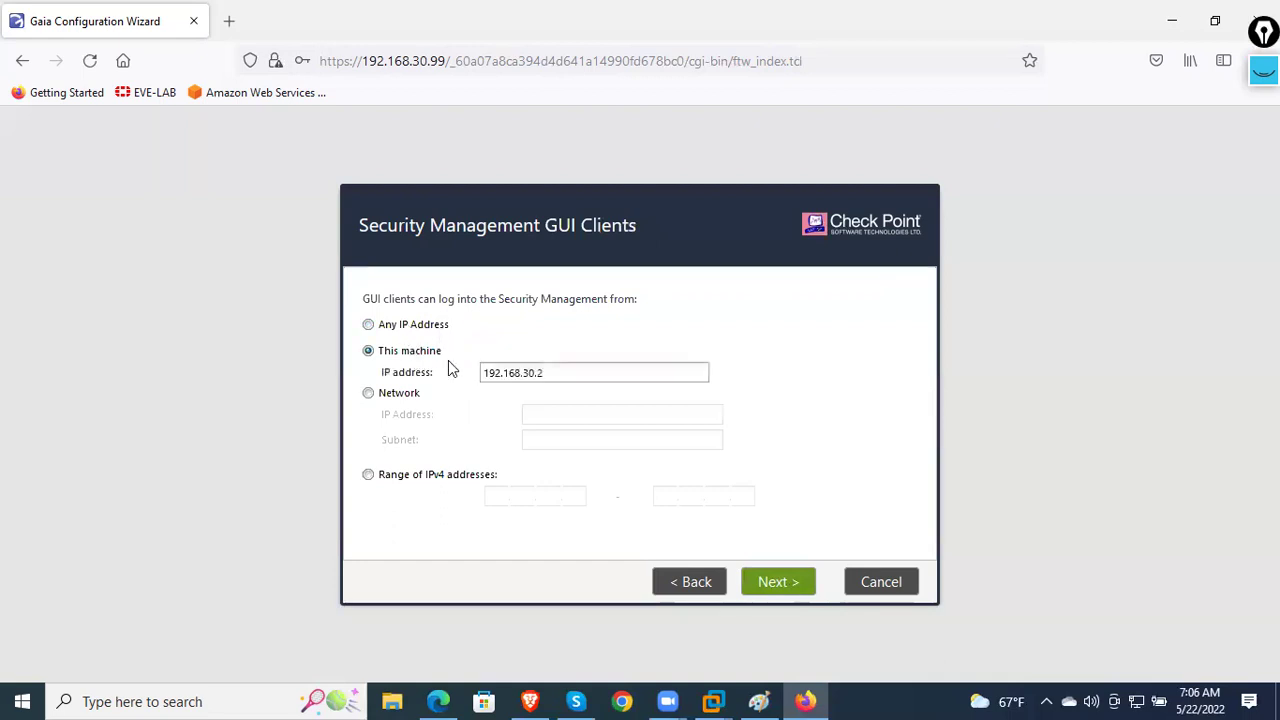
pyautogui.click(416, 399)
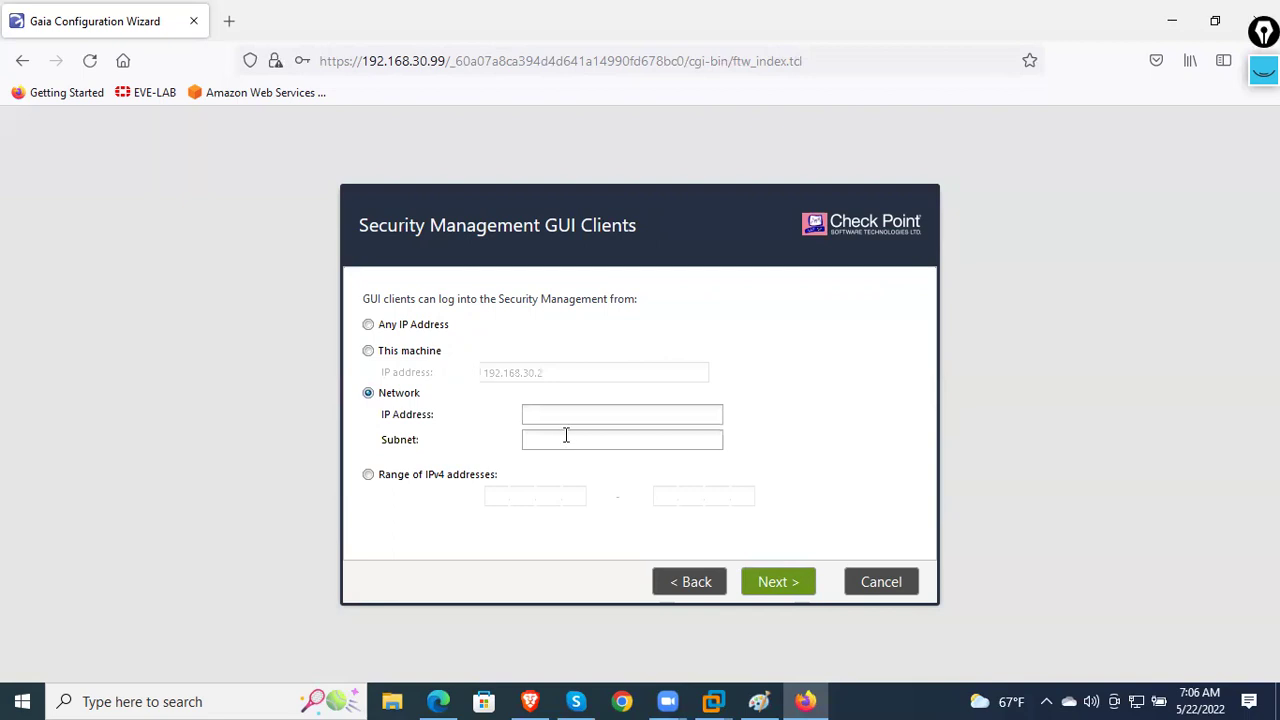
pyautogui.click(474, 480)
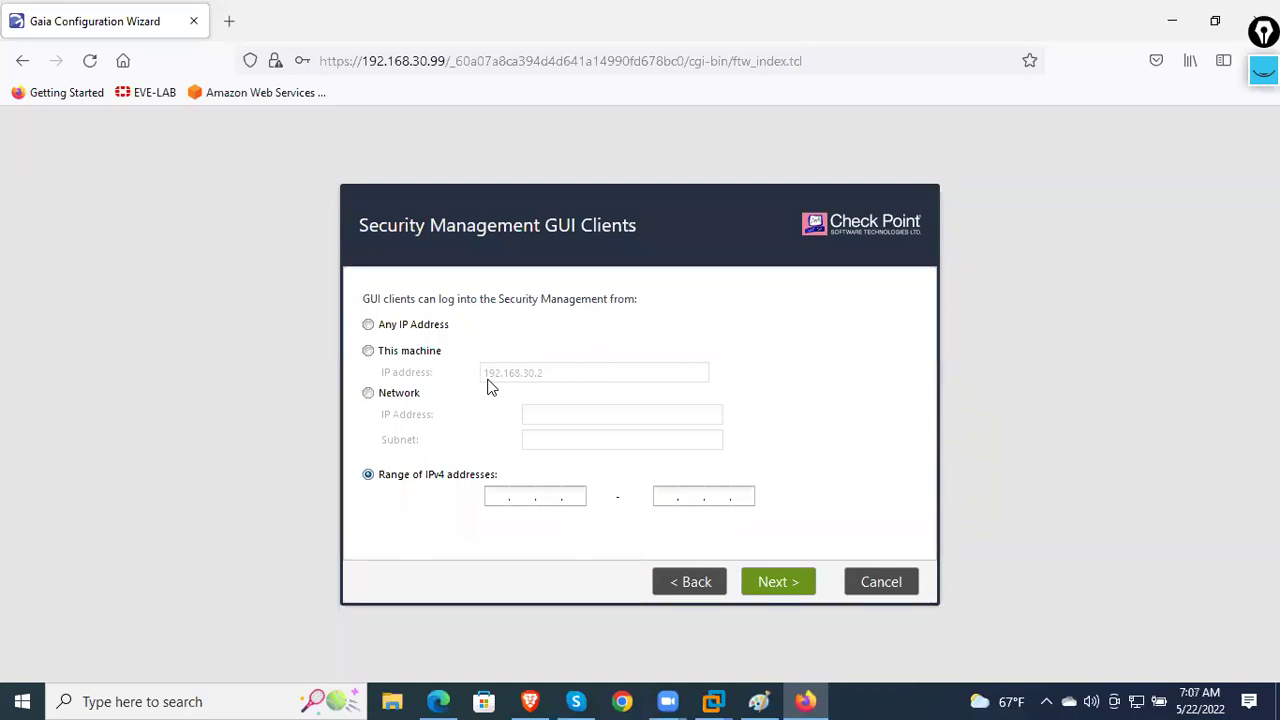
pyautogui.click(405, 328)
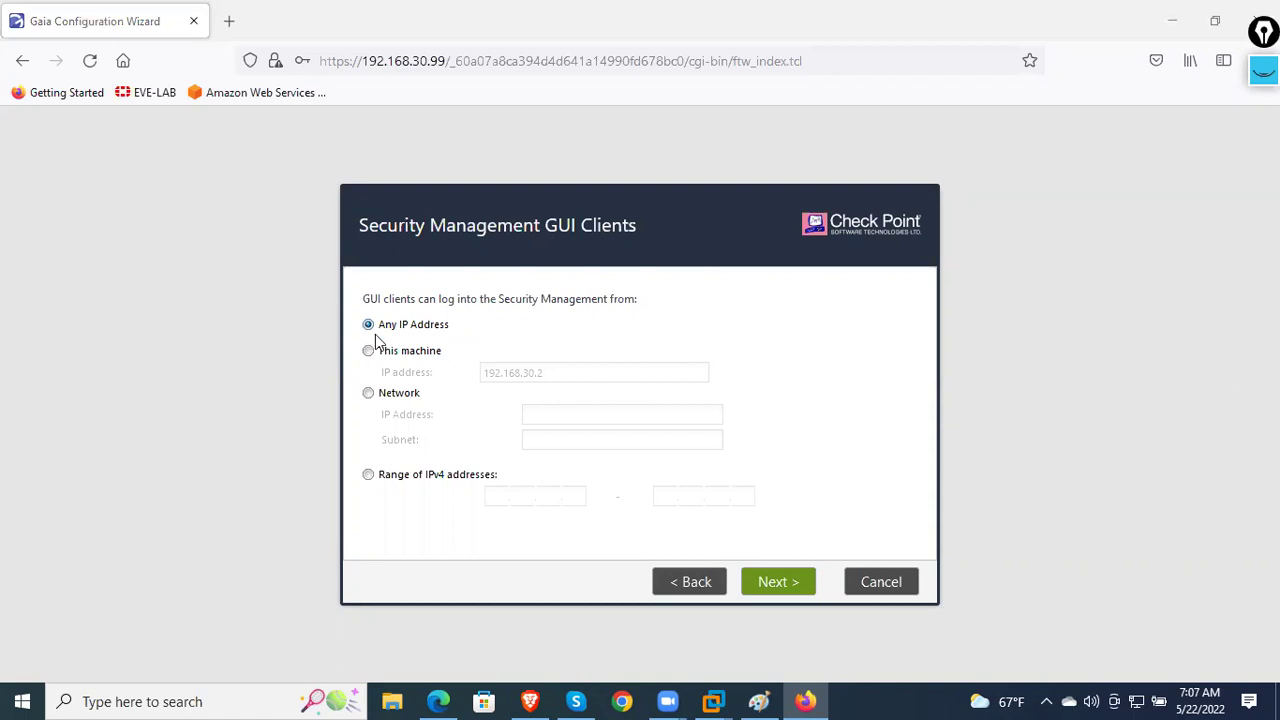
pyautogui.click(414, 358)
pyautogui.click(414, 394)
pyautogui.click(388, 480)
pyautogui.click(411, 326)
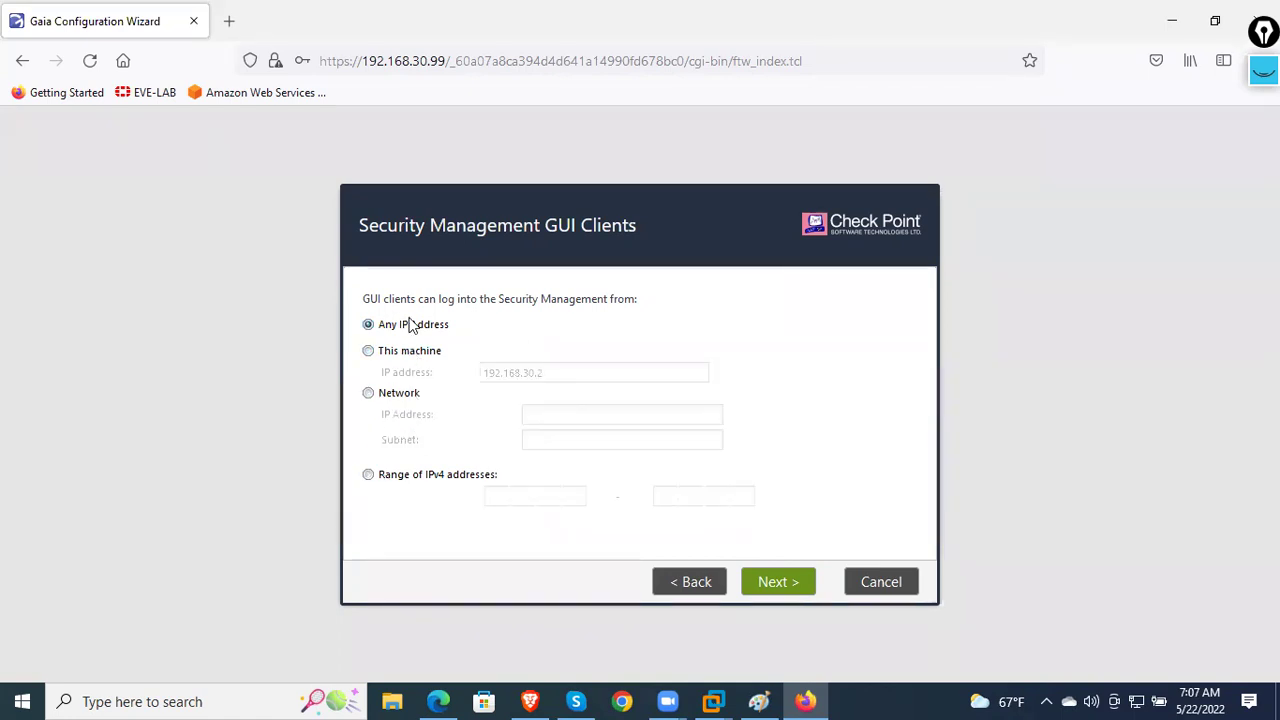
pyautogui.click(436, 357)
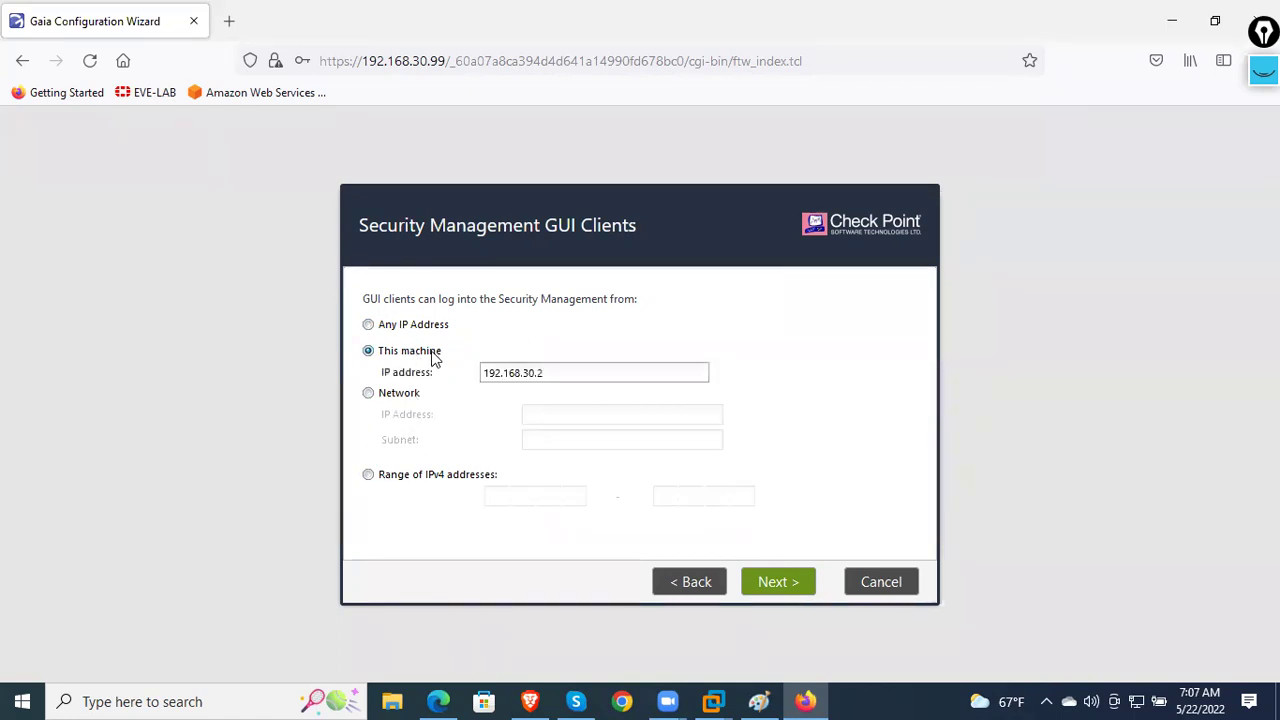
pyautogui.click(430, 328)
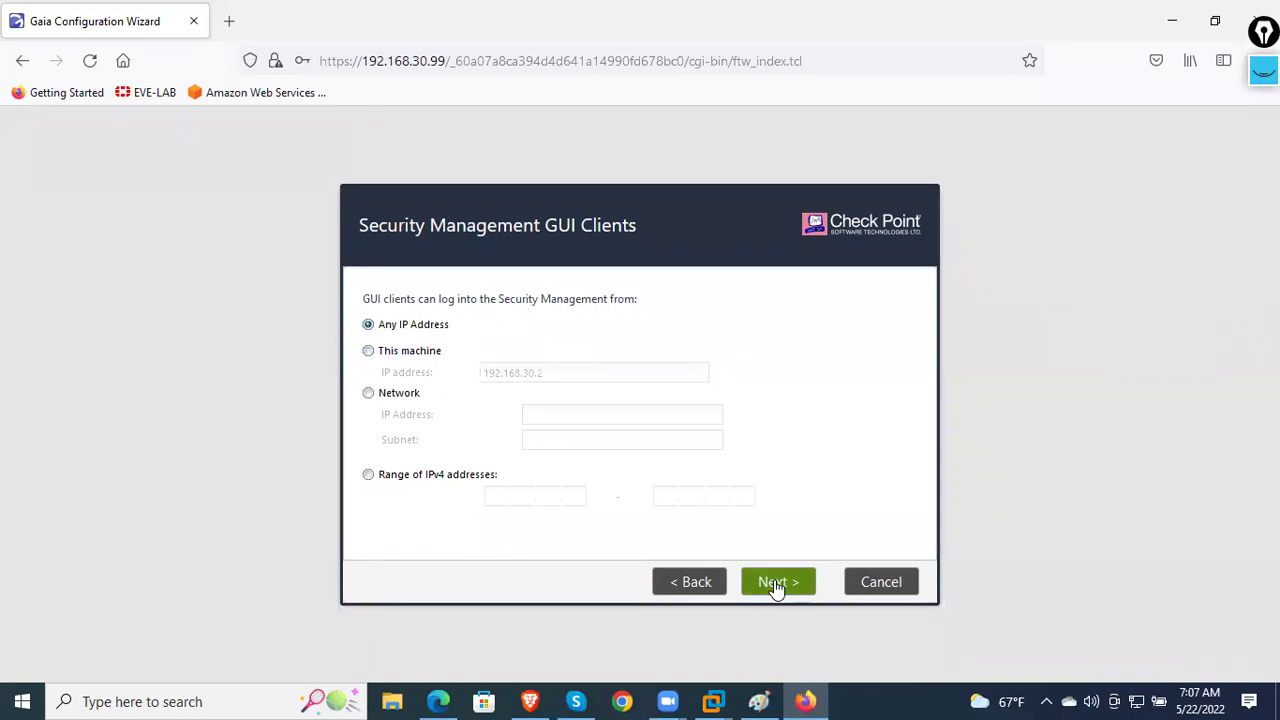
# - Finish the wizard from the summary and confirm starting the configuration process
pyautogui.click(774, 584)
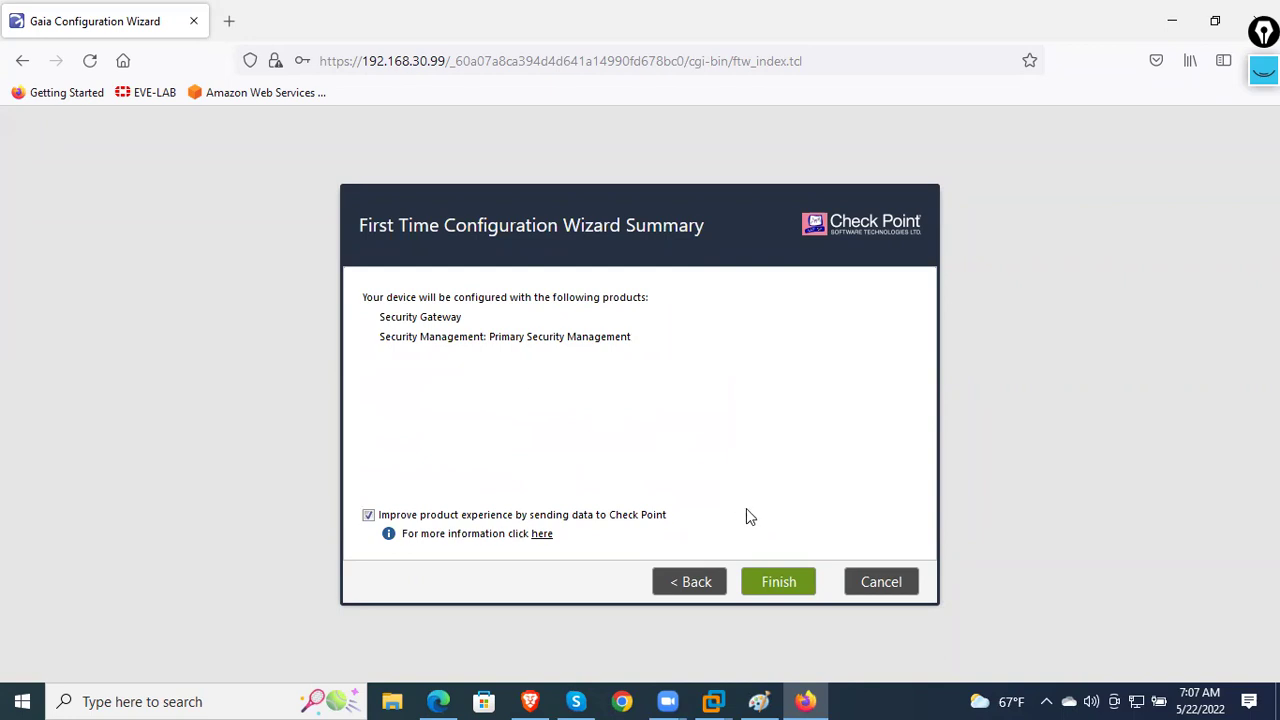
pyautogui.click(778, 580)
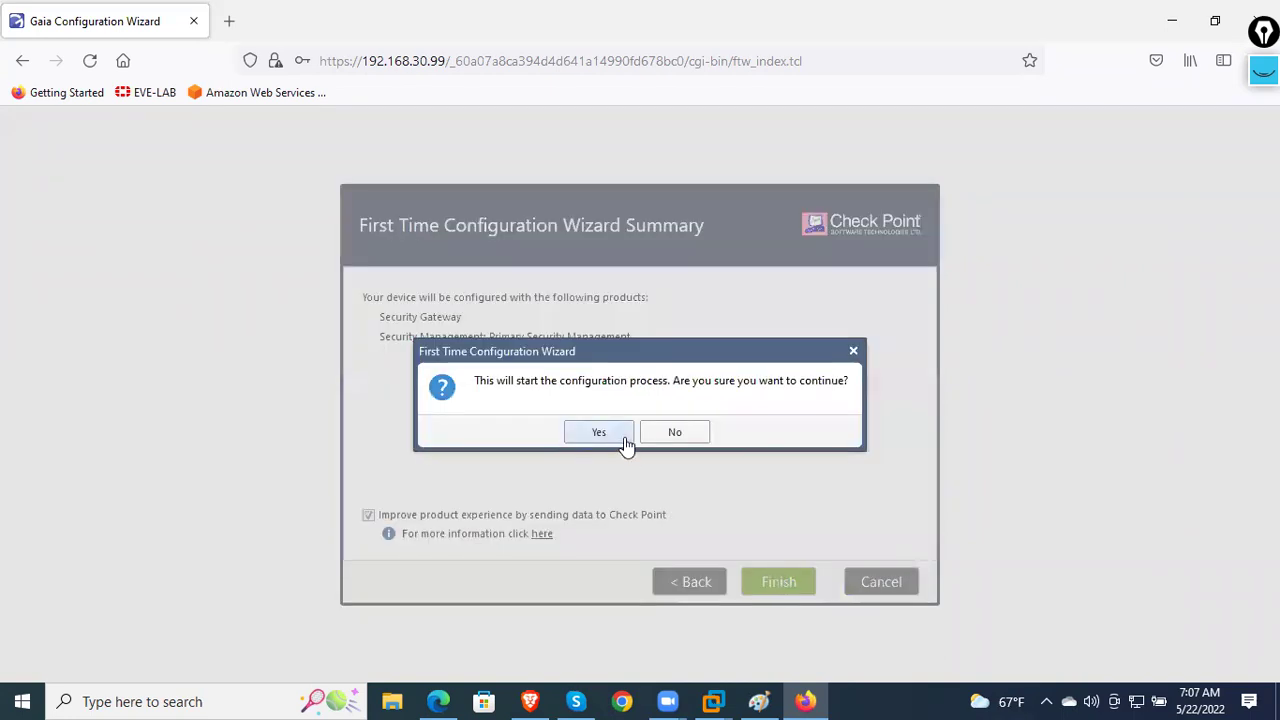
pyautogui.click(600, 432)
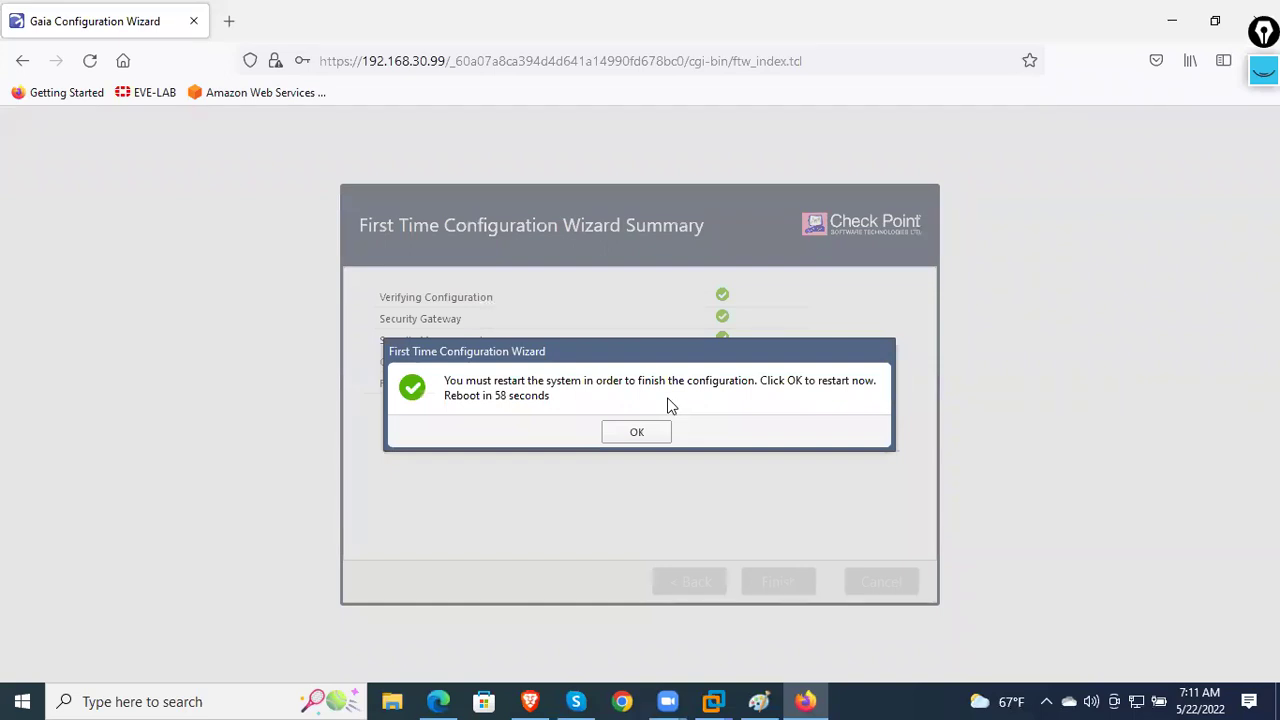
# - Confirm the reboot so the gateway restarts with the new configuration
pyautogui.click(663, 432)
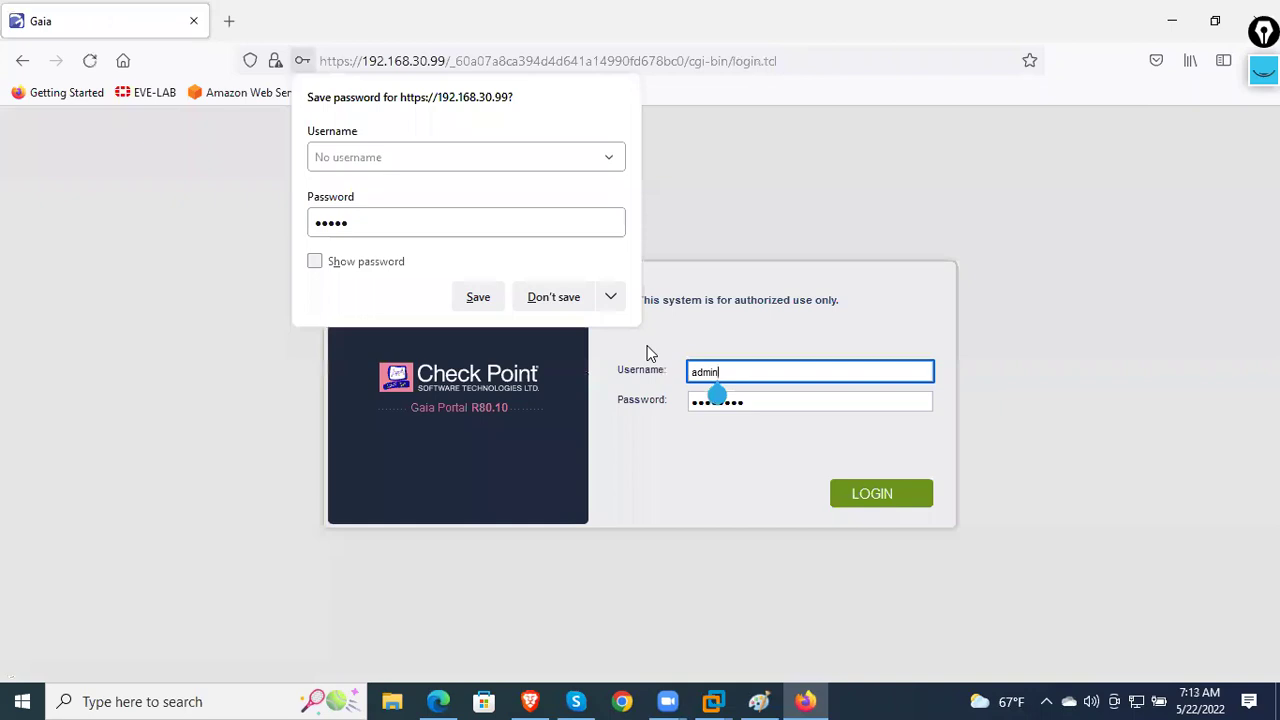
# - Log in to the CP-1 Gaia Portal without saving the password, then return to Paint
pyautogui.click(540, 297)
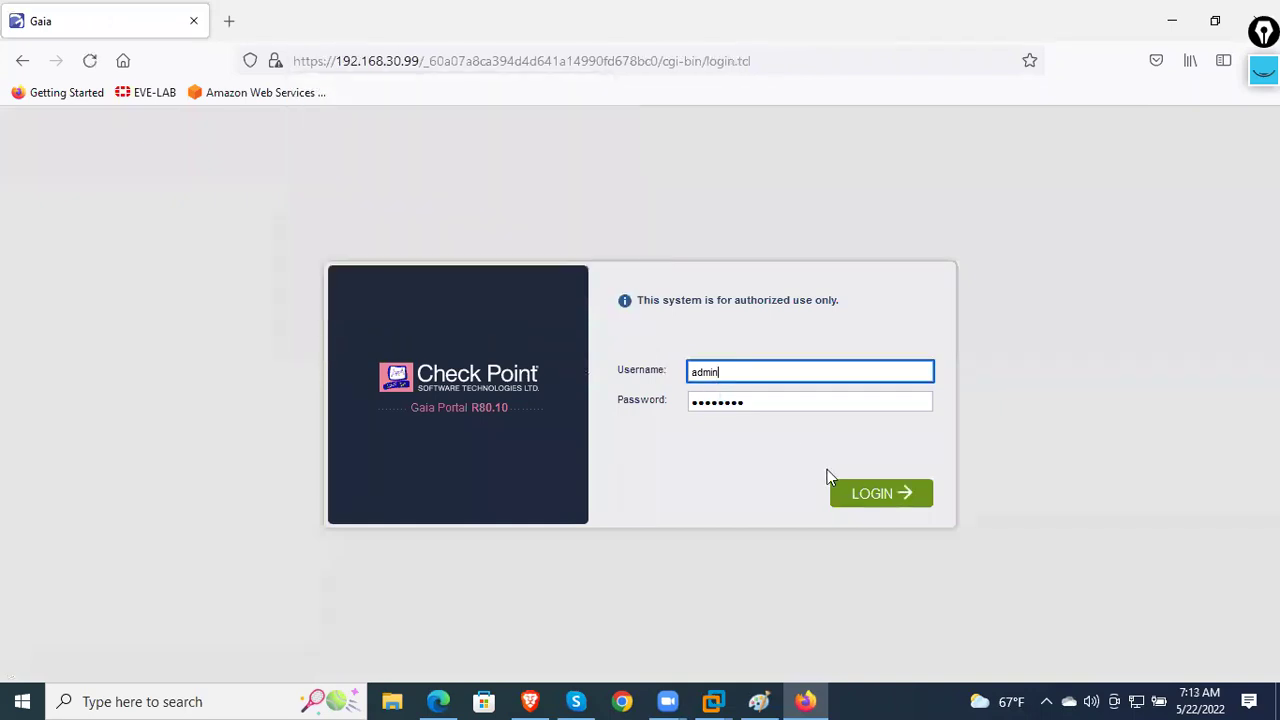
pyautogui.click(853, 493)
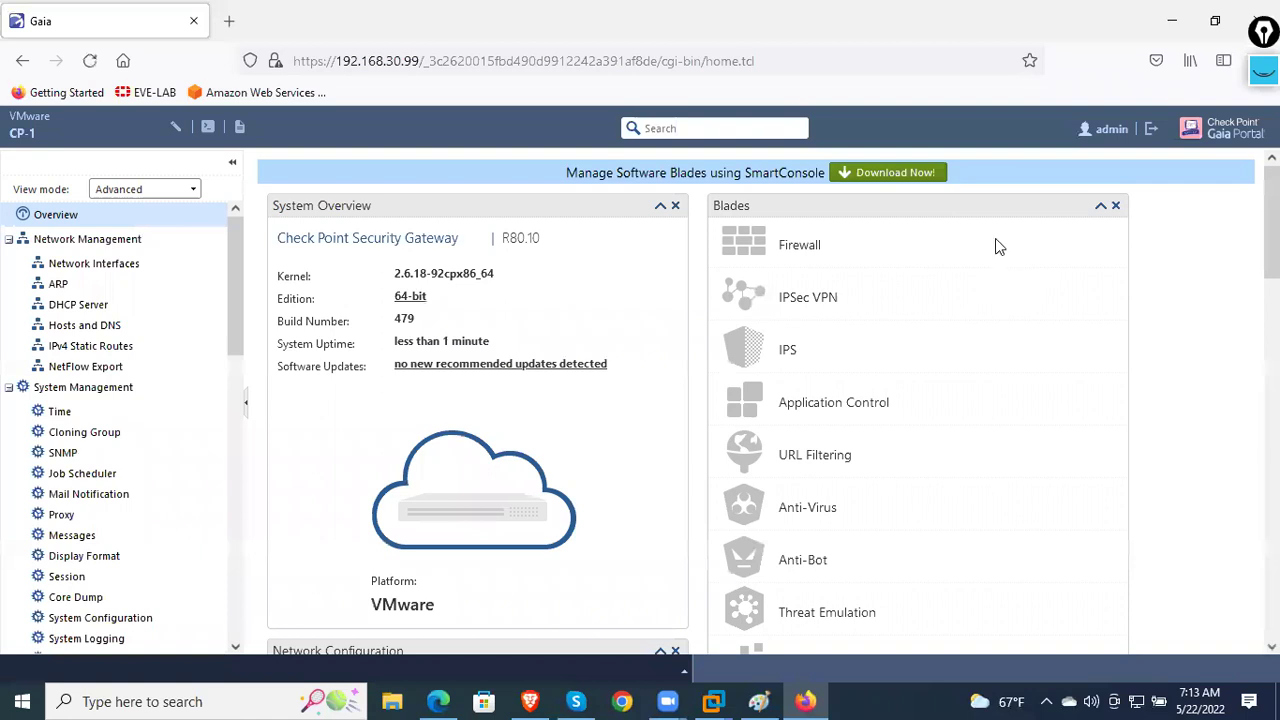
pyautogui.click(759, 701)
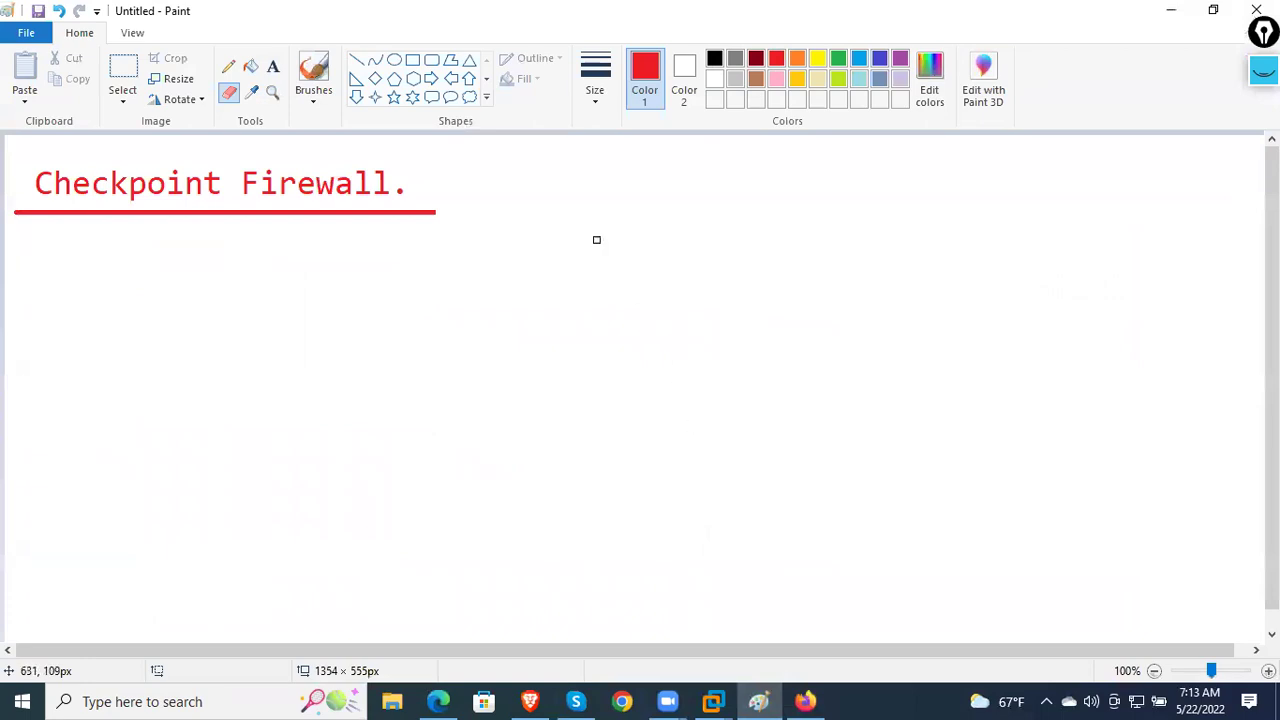
# - Draw a red rectangle near the canvas centre and label it FW
pyautogui.click(411, 62)
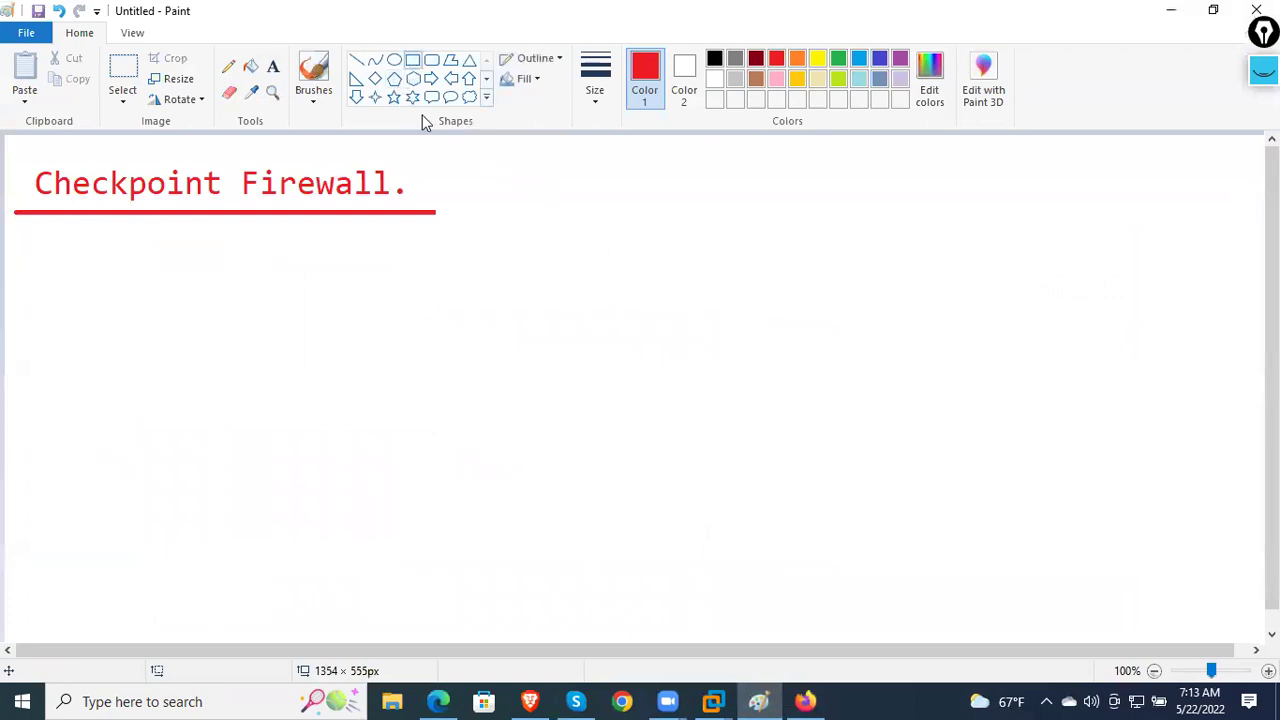
pyautogui.moveTo(600, 310)
pyautogui.mouseDown()
pyautogui.moveTo(749, 364)
pyautogui.moveTo(753, 385)
pyautogui.mouseUp()
pyautogui.click(780, 411)
pyautogui.click(272, 66)
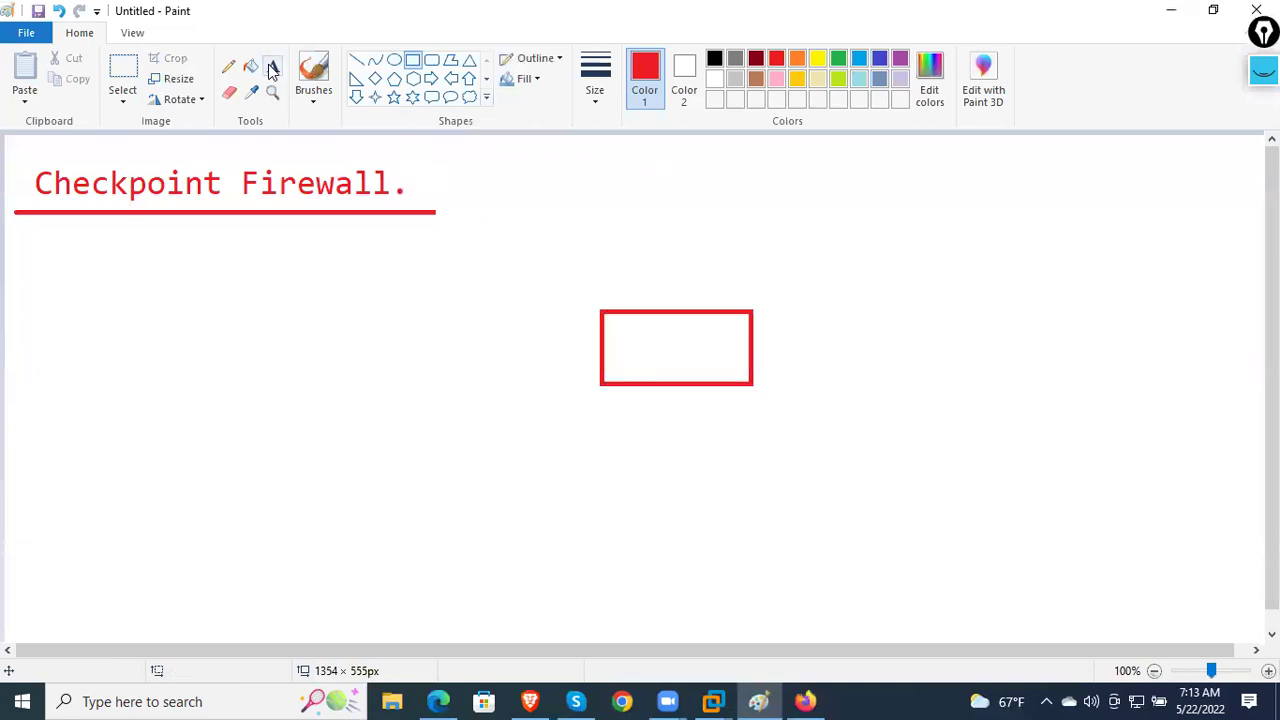
pyautogui.click(629, 349)
pyautogui.write('FW')
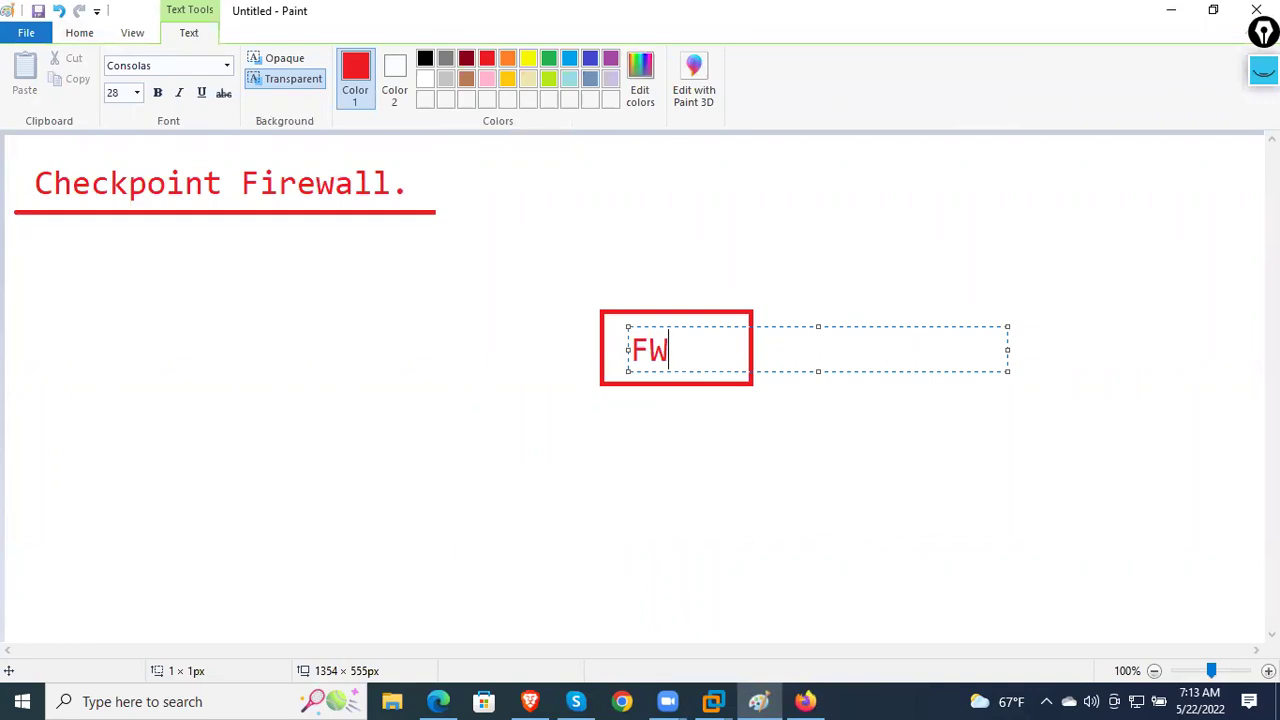
pyautogui.click(668, 275)
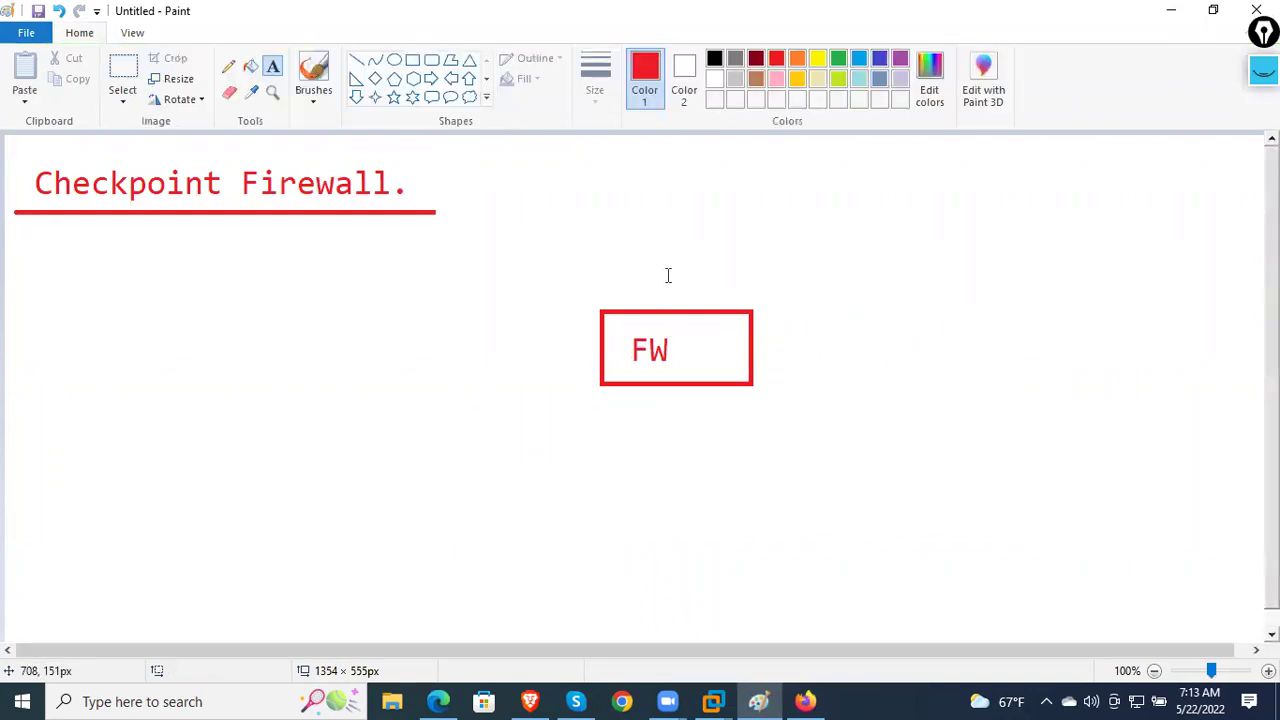
# - Draw a small red oval above the FW box
pyautogui.click(394, 59)
pyautogui.moveTo(638, 152); pyautogui.dragTo(705, 198)
pyautogui.click(770, 217)
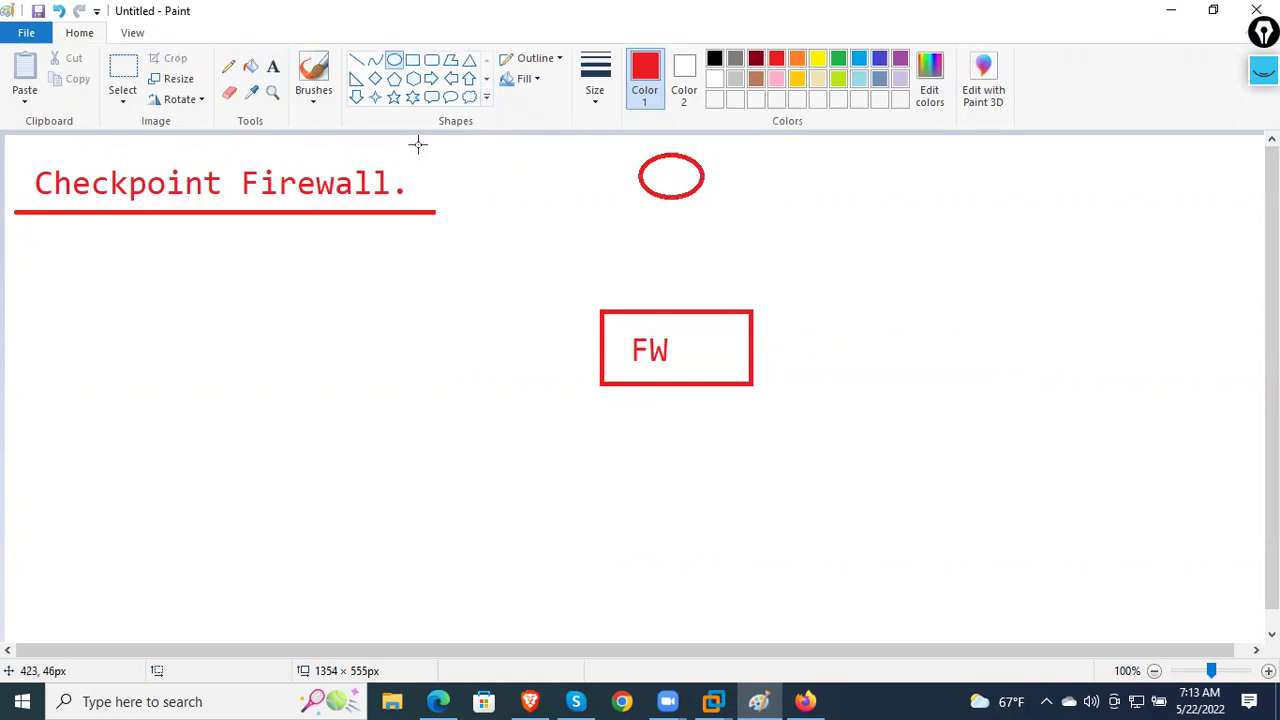
# - Draw a small red box left of FW and a cloud shape to its right
pyautogui.click(412, 59)
pyautogui.moveTo(277, 340); pyautogui.dragTo(386, 386)
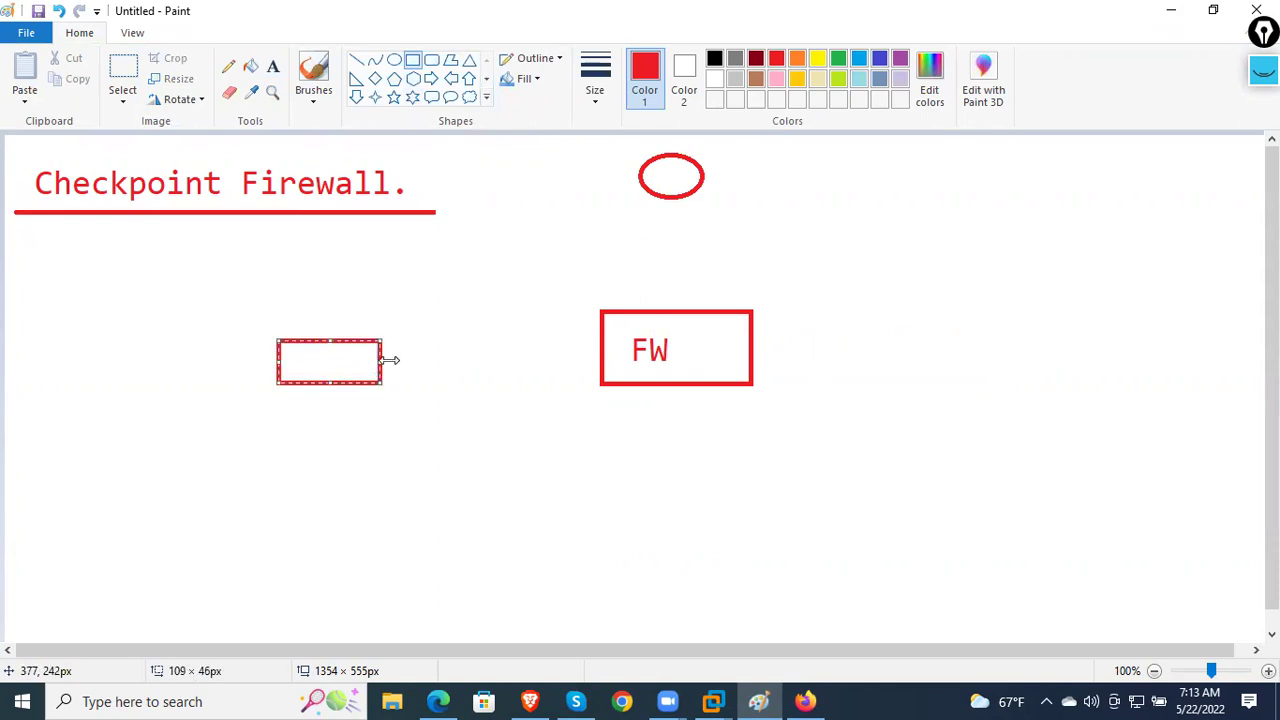
pyautogui.click(439, 365)
pyautogui.click(469, 97)
pyautogui.moveTo(972, 305); pyautogui.dragTo(1160, 450)
pyautogui.click(1076, 503)
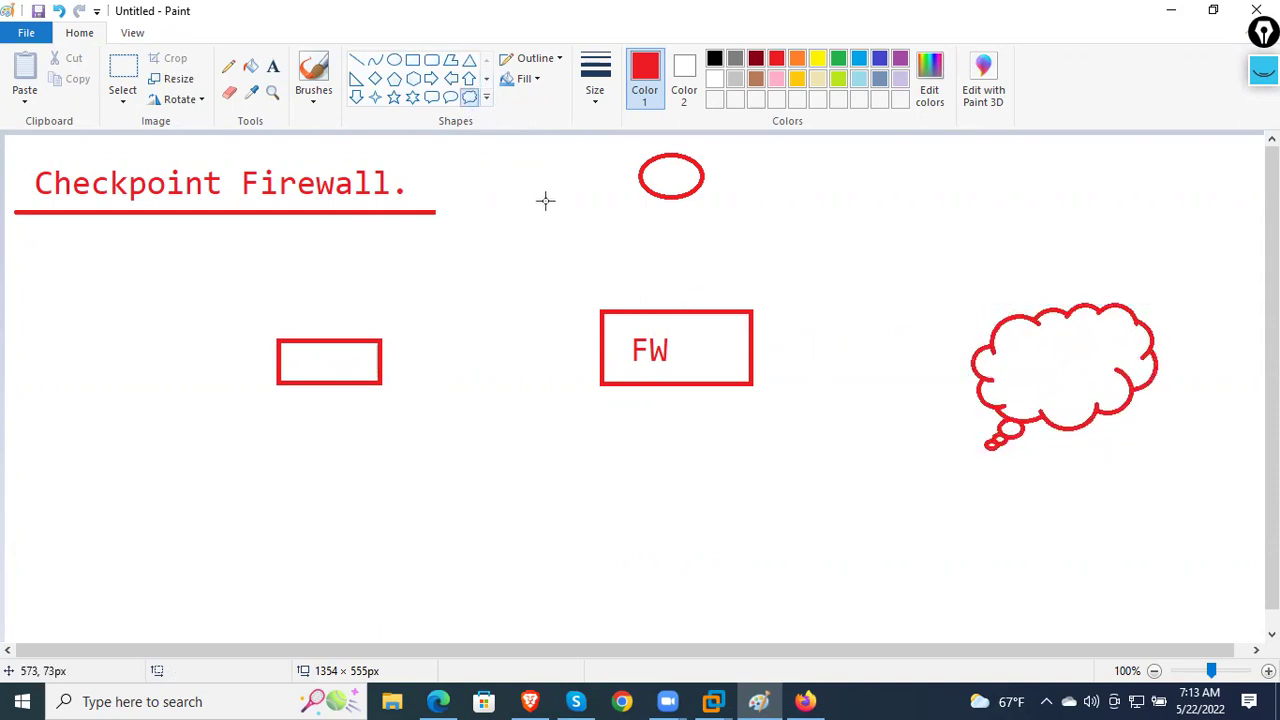
# - Connect the oval, the cloud and the small box to the FW box with red lines
pyautogui.click(356, 60)
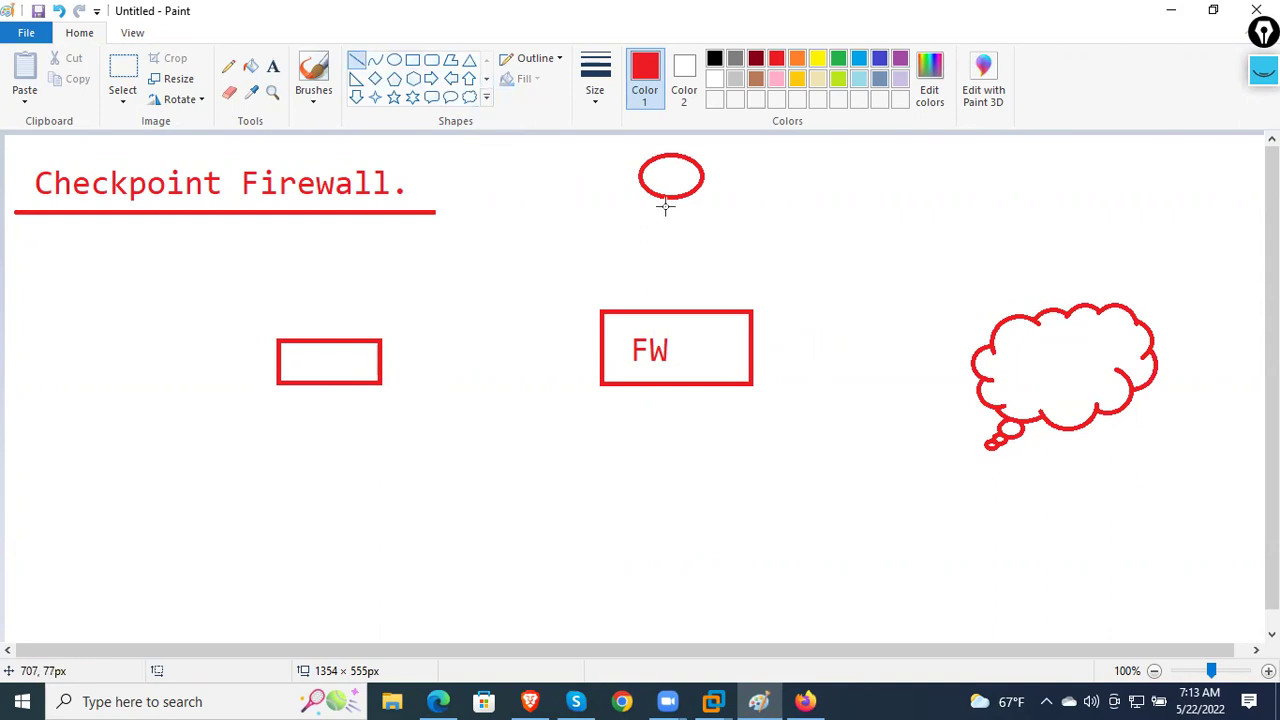
pyautogui.moveTo(661, 196); pyautogui.dragTo(677, 312)
pyautogui.click(740, 280)
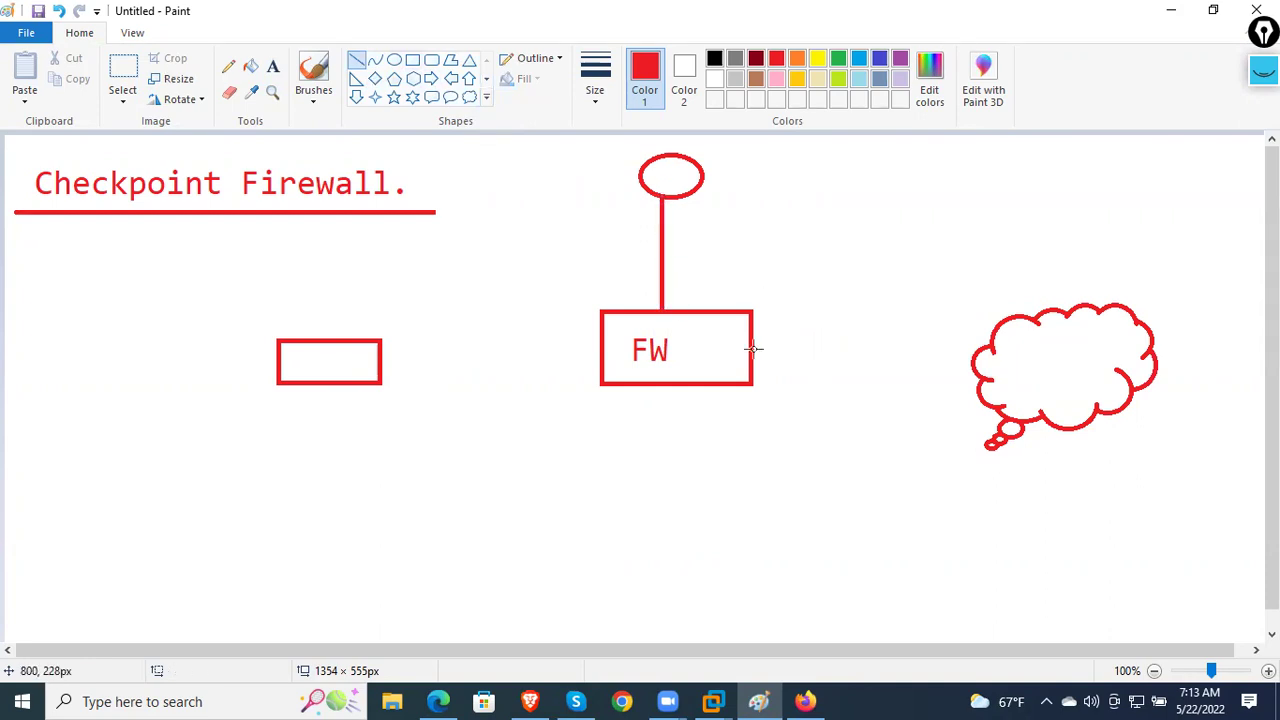
pyautogui.moveTo(752, 349); pyautogui.dragTo(997, 349)
pyautogui.click(406, 349)
pyautogui.moveTo(382, 358); pyautogui.dragTo(600, 360)
pyautogui.click(854, 391)
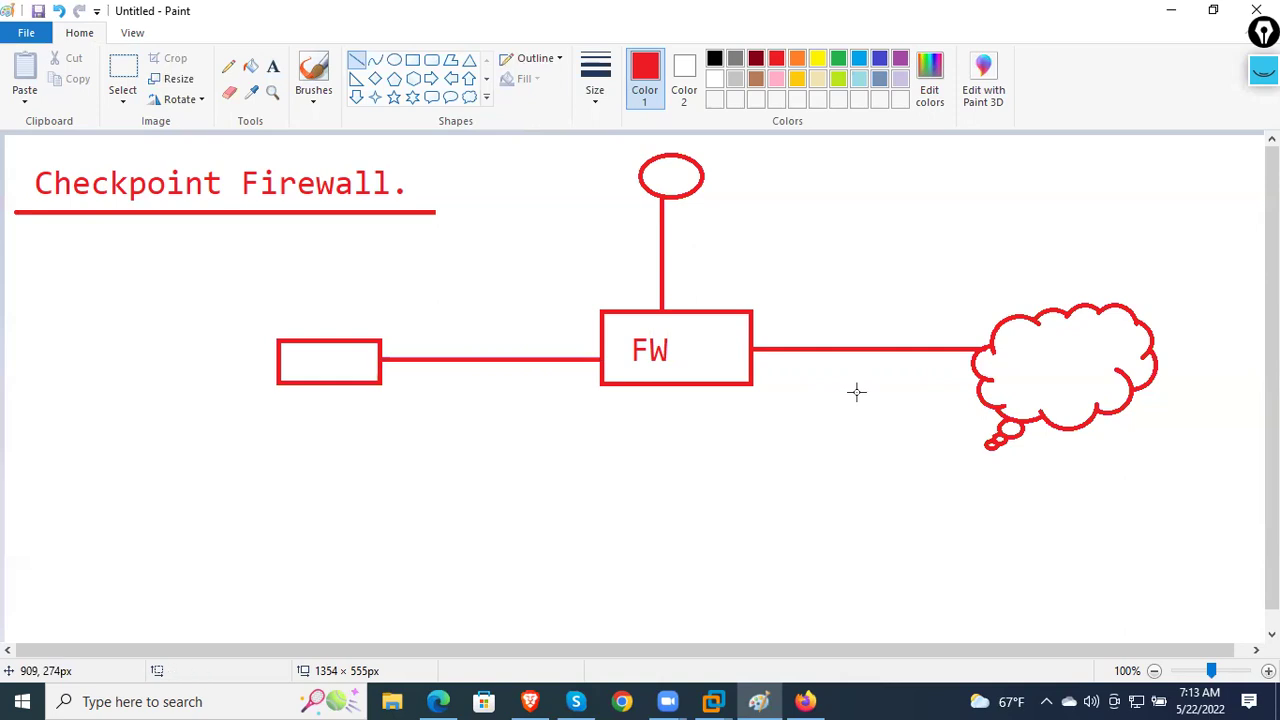
pyautogui.click(272, 66)
# - Write 'CISSP' in black text below the diagram title
pyautogui.click(782, 308)
pyautogui.click(790, 257)
pyautogui.click(772, 290)
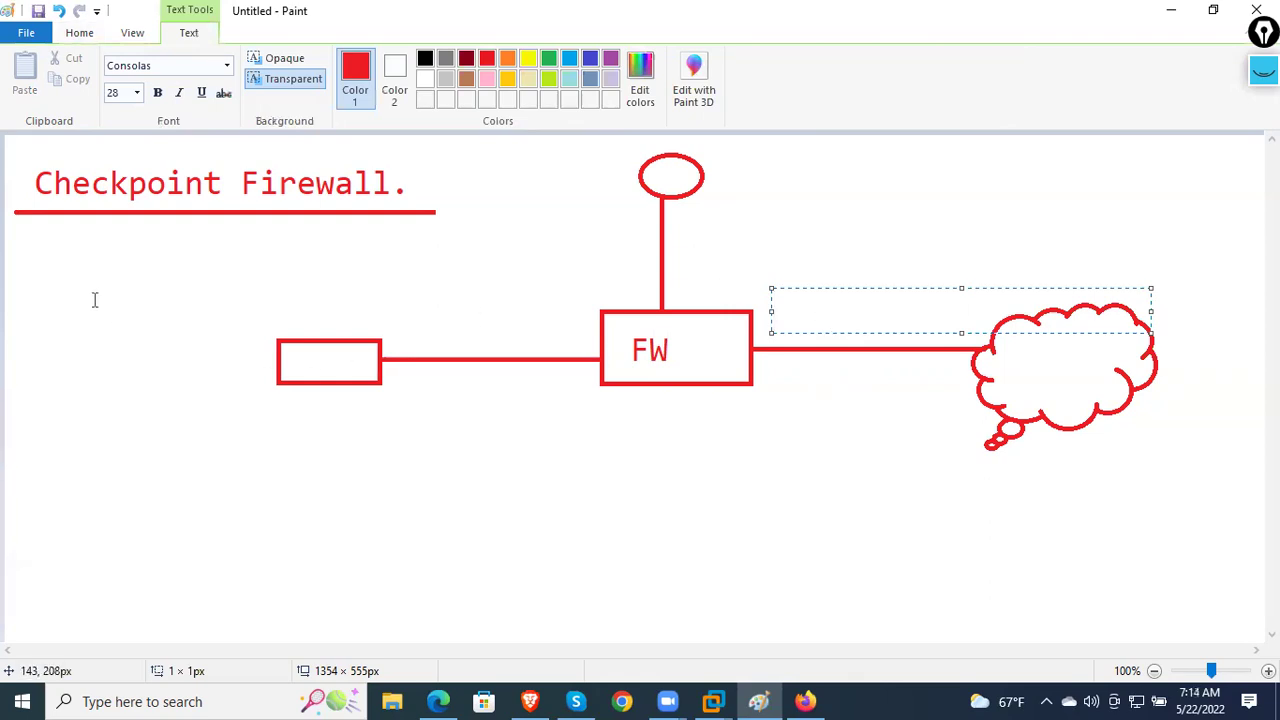
pyautogui.click(30, 230)
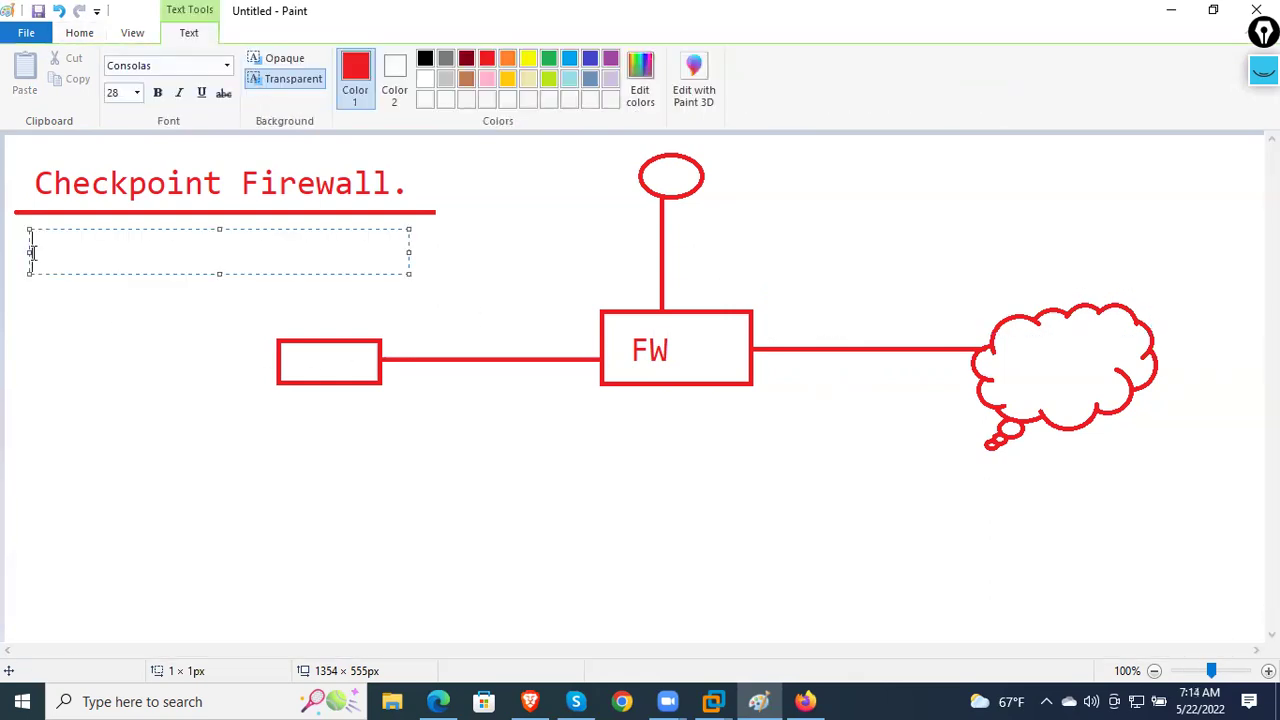
pyautogui.click(426, 60)
pyautogui.write('CISSP .')
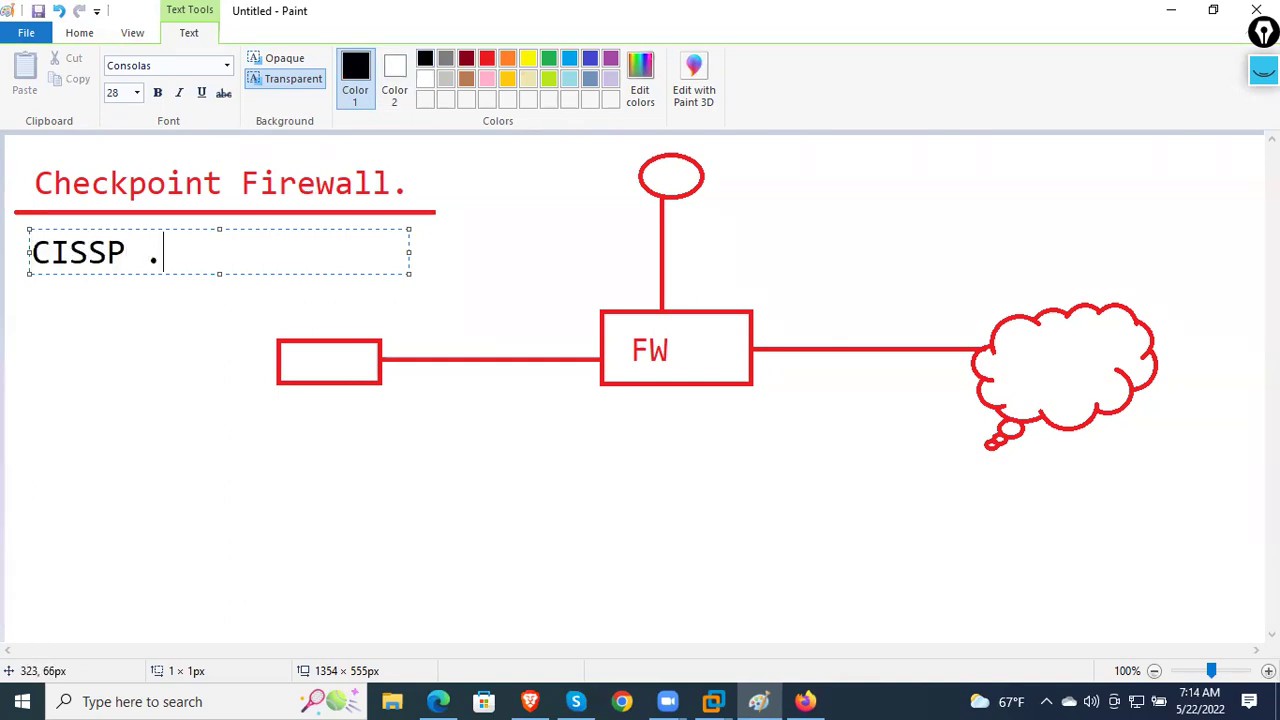
pyautogui.click(171, 340)
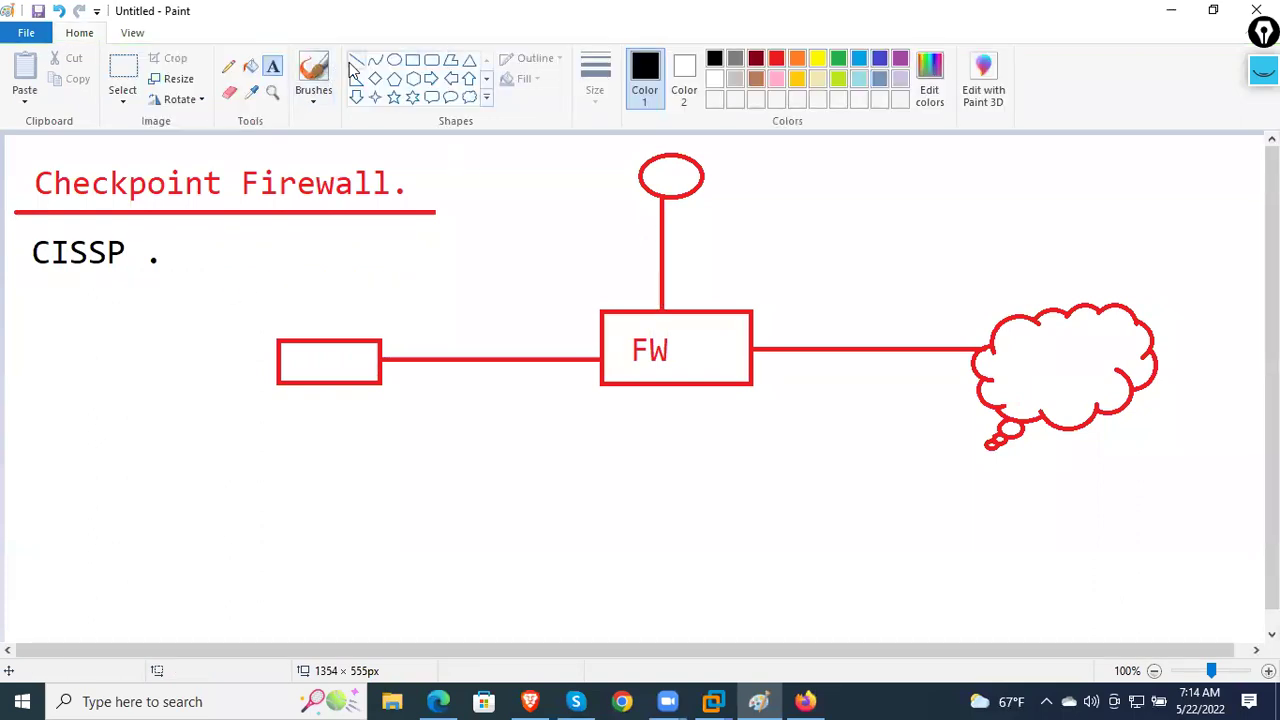
# - Add the 'DMZ' label beside the vertical link and 'Outside' under the cloud link
pyautogui.click(677, 253)
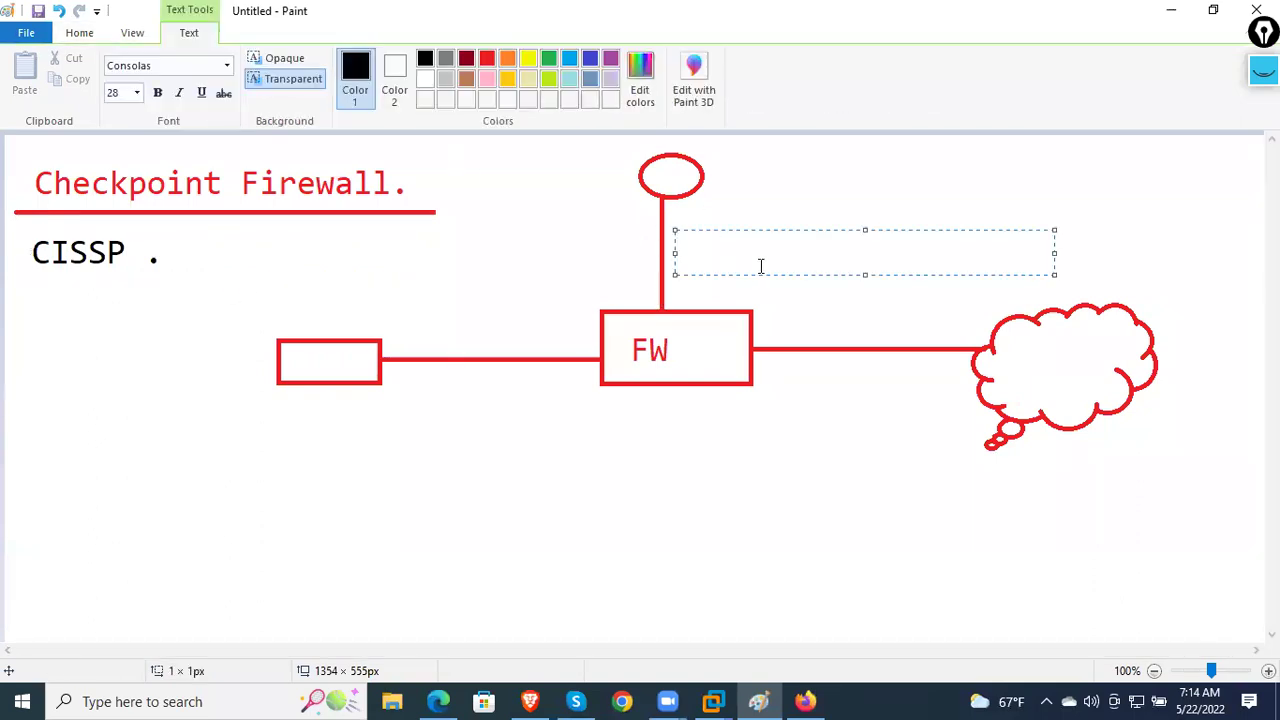
pyautogui.write('DMZ')
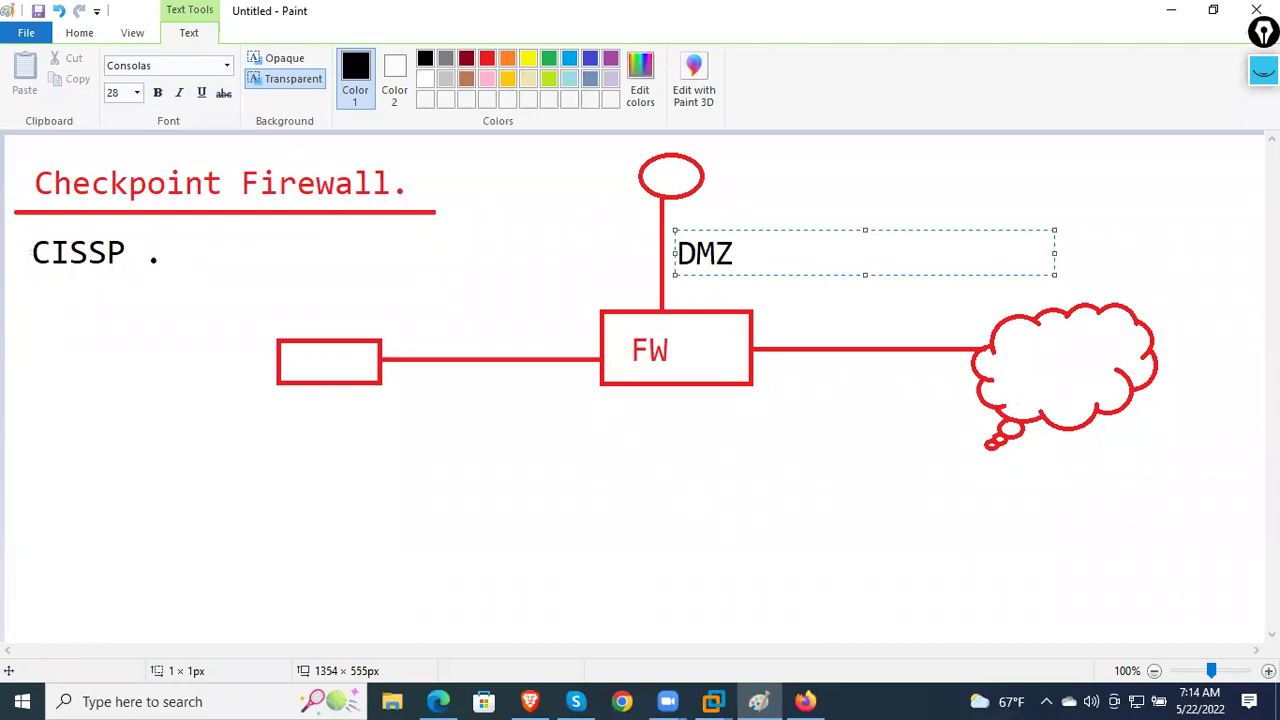
pyautogui.click(775, 385)
pyautogui.click(782, 380)
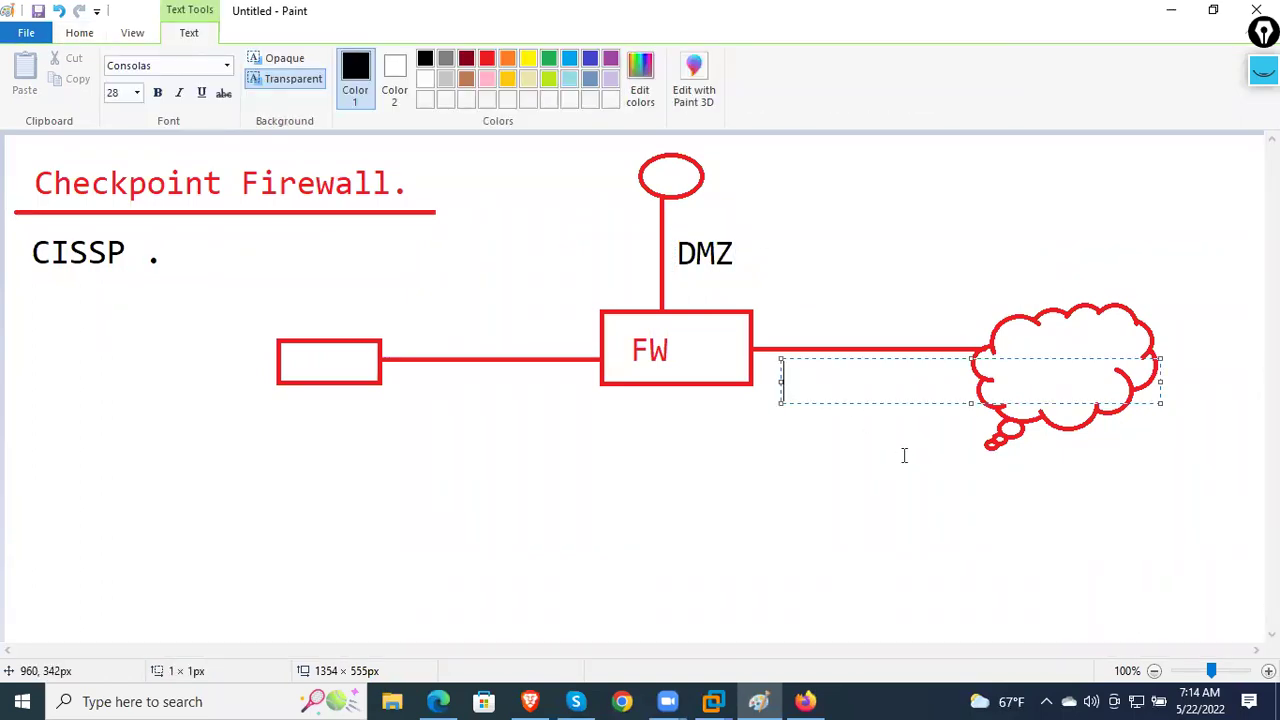
pyautogui.write('Outside')
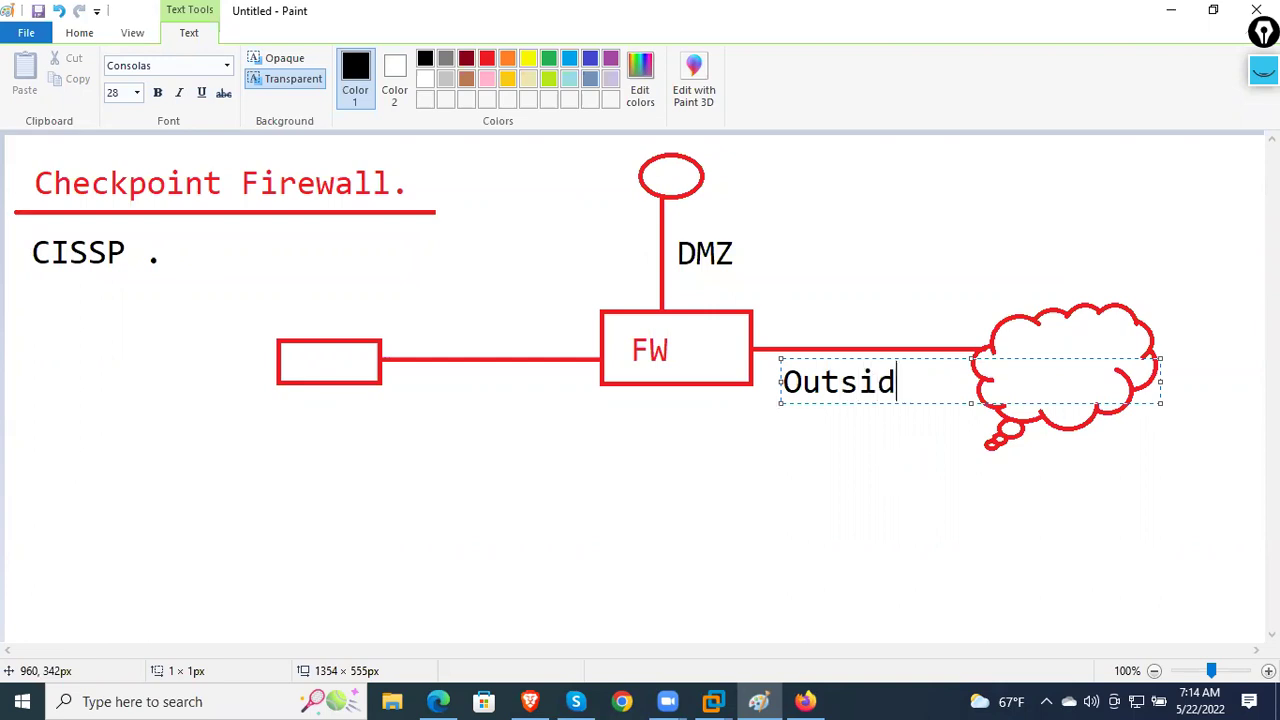
pyautogui.click(577, 460)
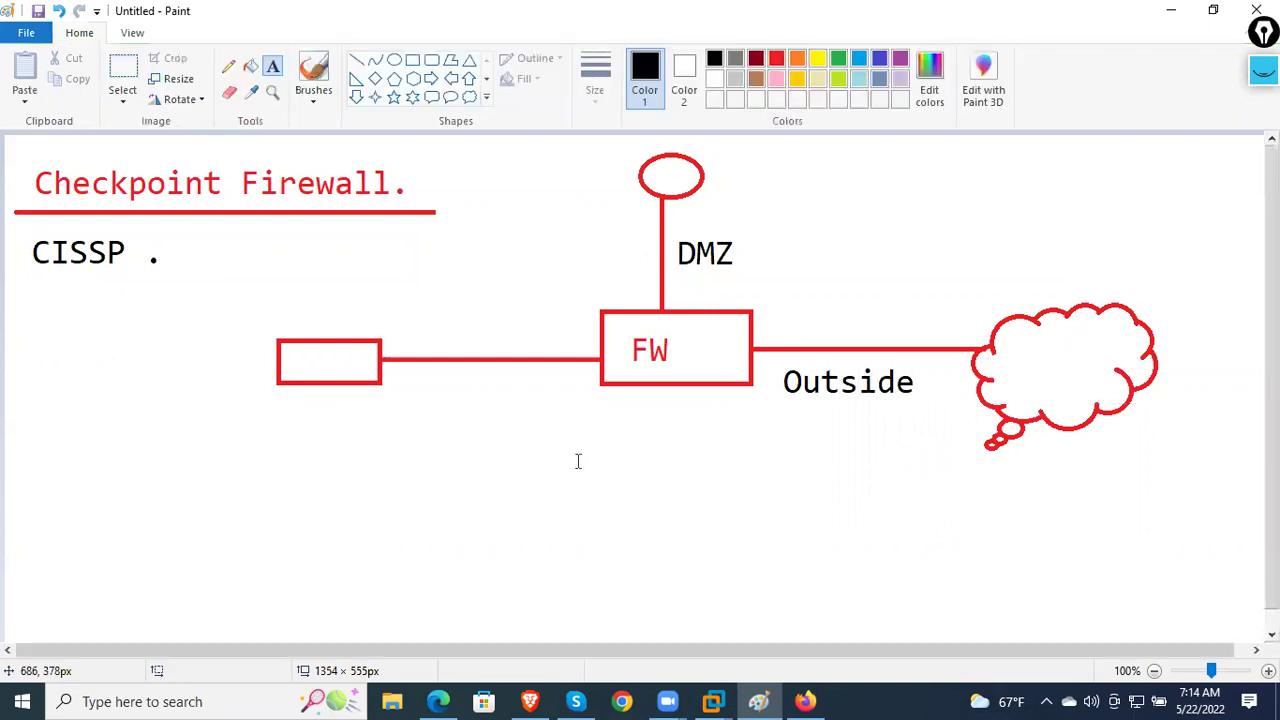
# - Add the 'Inside' label under the left link and 'ISP' inside the cloud
pyautogui.click(446, 383)
pyautogui.write('Inside')
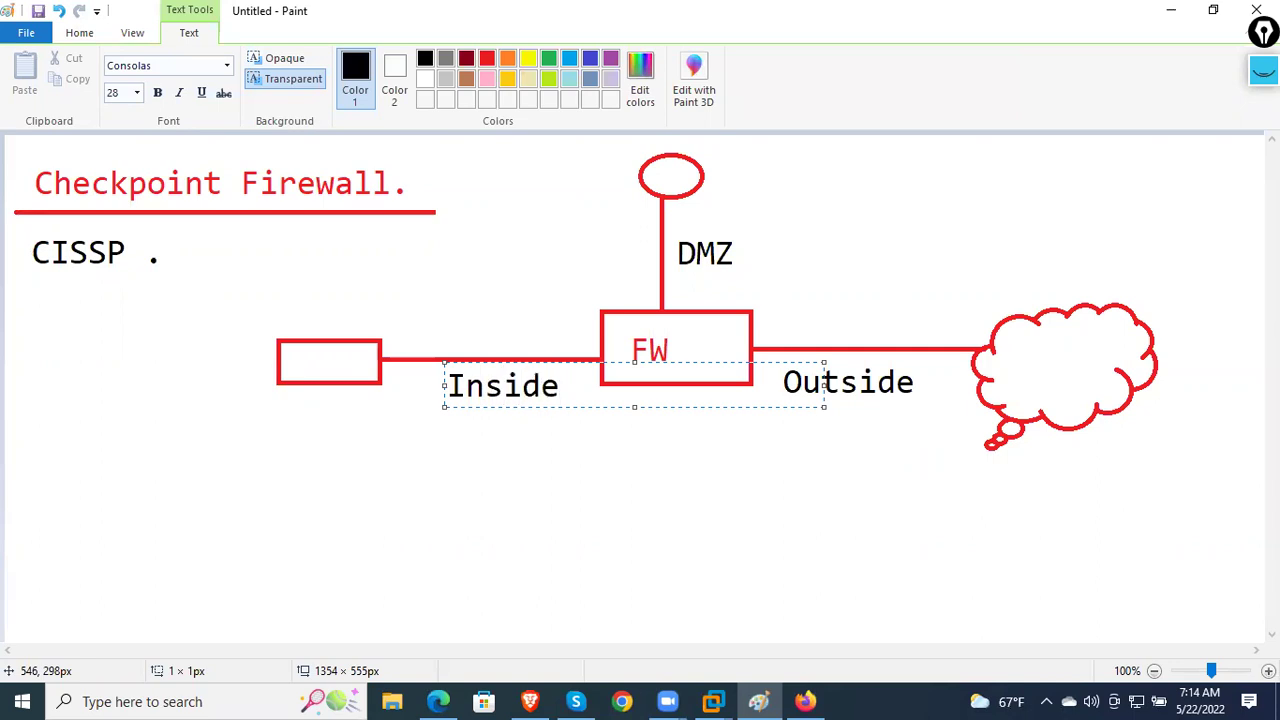
pyautogui.click(551, 526)
pyautogui.click(1034, 357)
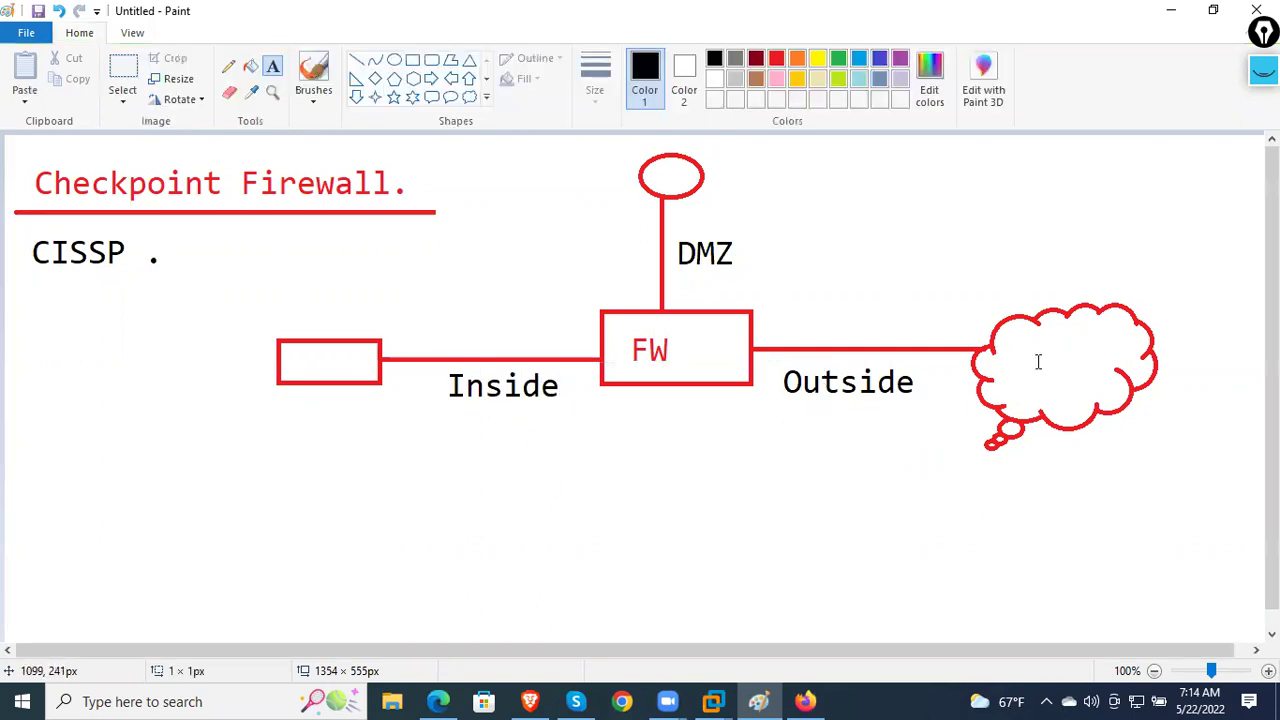
pyautogui.write('ISP')
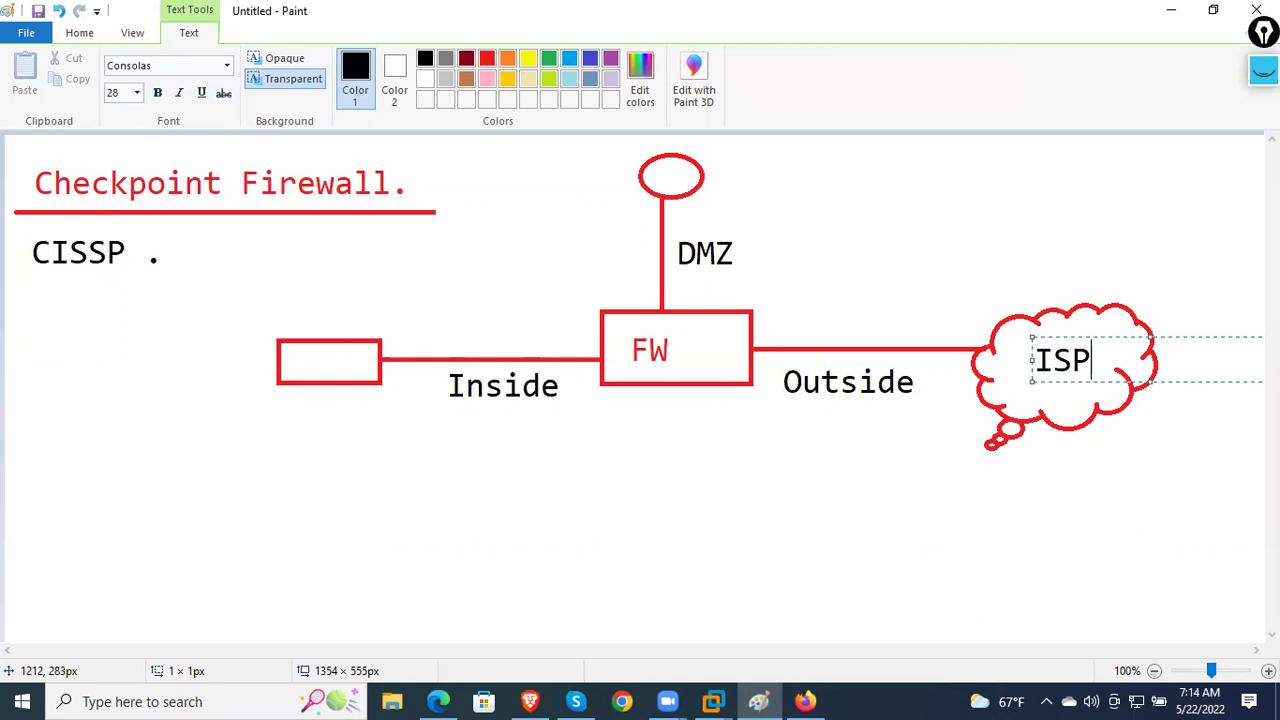
pyautogui.click(837, 480)
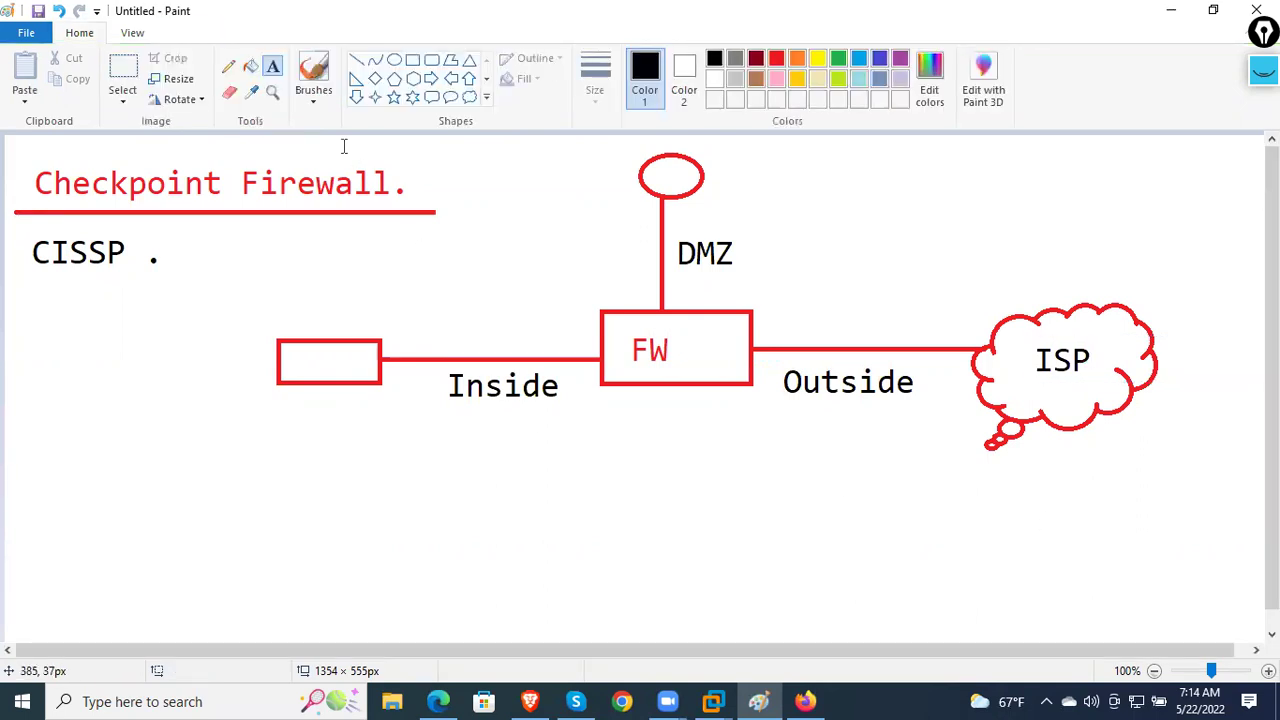
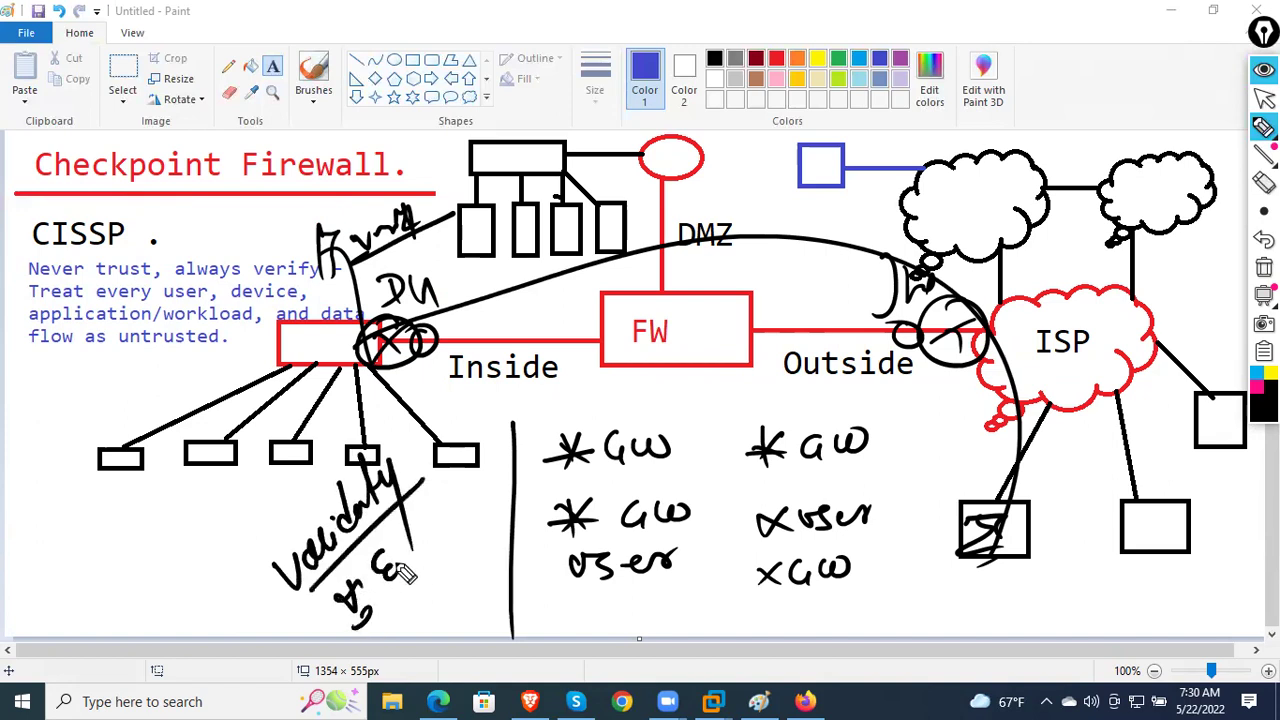
# - Loop the lower-left notes, then write a circled An and a slashed w.B
pyautogui.moveTo(470, 462)
pyautogui.mouseDown()
pyautogui.moveTo(318, 612)
pyautogui.moveTo(385, 643)
pyautogui.mouseUp()
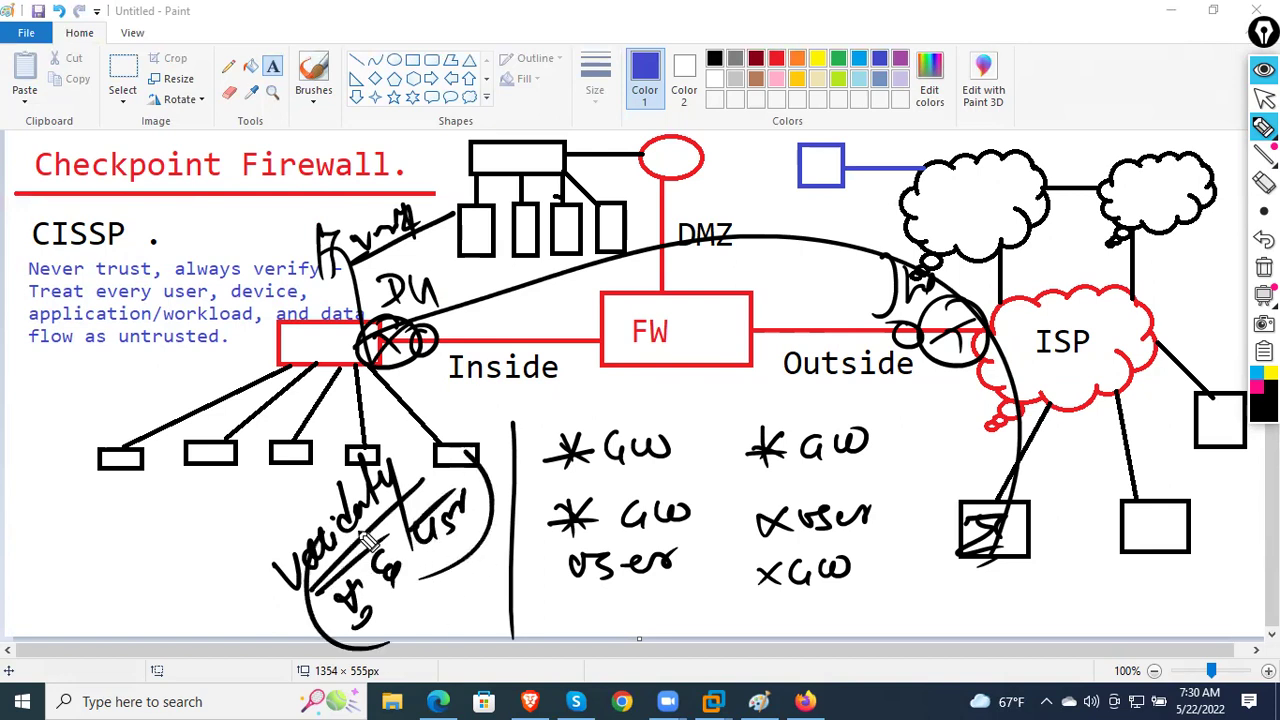
pyautogui.moveTo(47, 548)
pyautogui.mouseDown()
pyautogui.moveTo(40, 576)
pyautogui.moveTo(95, 556)
pyautogui.mouseUp()
pyautogui.moveTo(38, 592)
pyautogui.mouseDown()
pyautogui.moveTo(96, 556)
pyautogui.moveTo(140, 590)
pyautogui.moveTo(166, 566)
pyautogui.mouseUp()
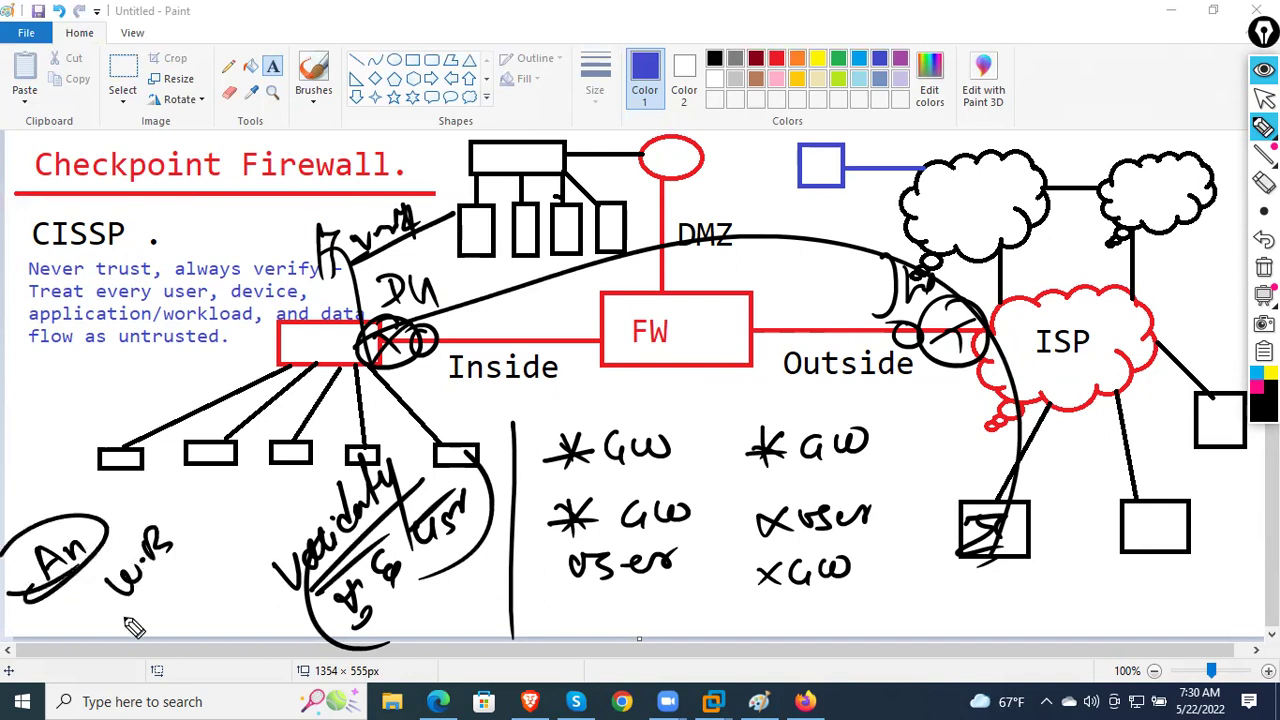
pyautogui.moveTo(122, 620); pyautogui.dragTo(205, 525)
# - Switch the pen to magenta and write a circled 30 min with an arrow pointing to it
pyautogui.click(1264, 390)
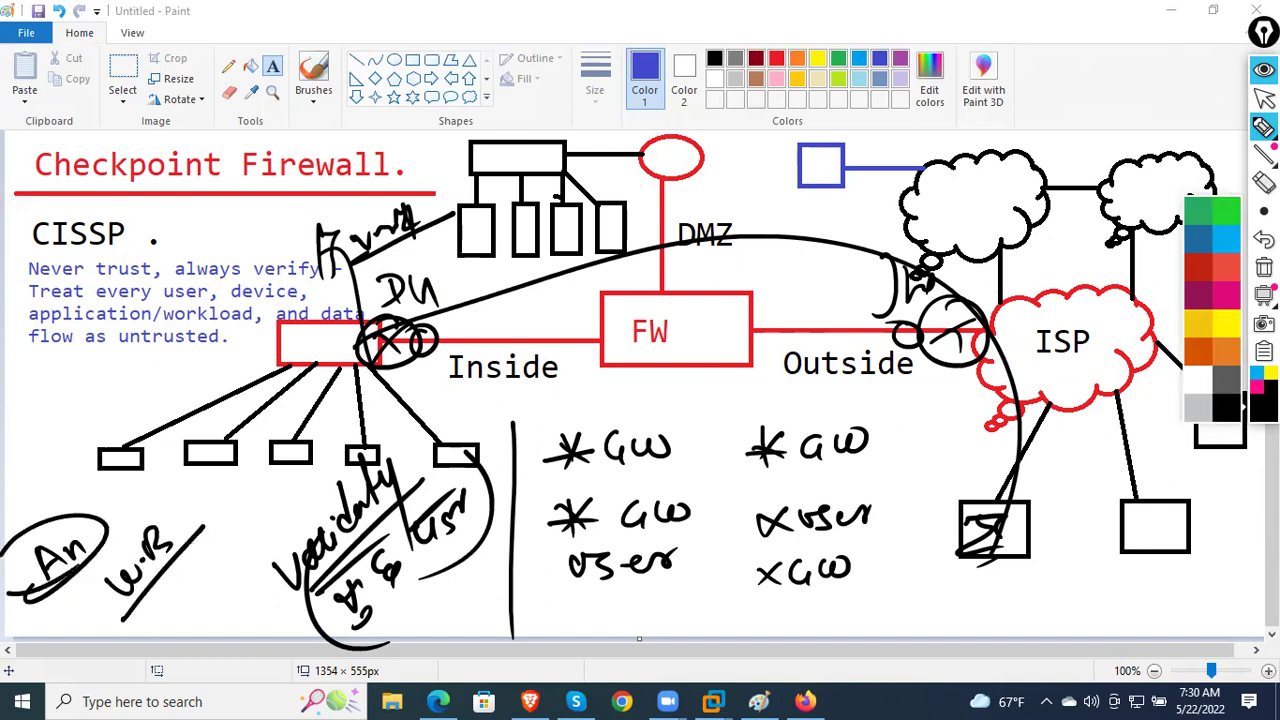
pyautogui.click(1222, 412)
pyautogui.click(1264, 390)
pyautogui.click(1240, 400)
pyautogui.moveTo(174, 580)
pyautogui.mouseDown()
pyautogui.moveTo(176, 608)
pyautogui.moveTo(194, 568)
pyautogui.moveTo(252, 526)
pyautogui.mouseUp()
pyautogui.moveTo(212, 630)
pyautogui.mouseDown()
pyautogui.moveTo(268, 560)
pyautogui.moveTo(215, 638)
pyautogui.mouseUp()
pyautogui.moveTo(286, 676); pyautogui.dragTo(272, 528)
pyautogui.moveTo(298, 576)
pyautogui.mouseDown()
pyautogui.moveTo(272, 528)
pyautogui.moveTo(256, 572)
pyautogui.mouseUp()
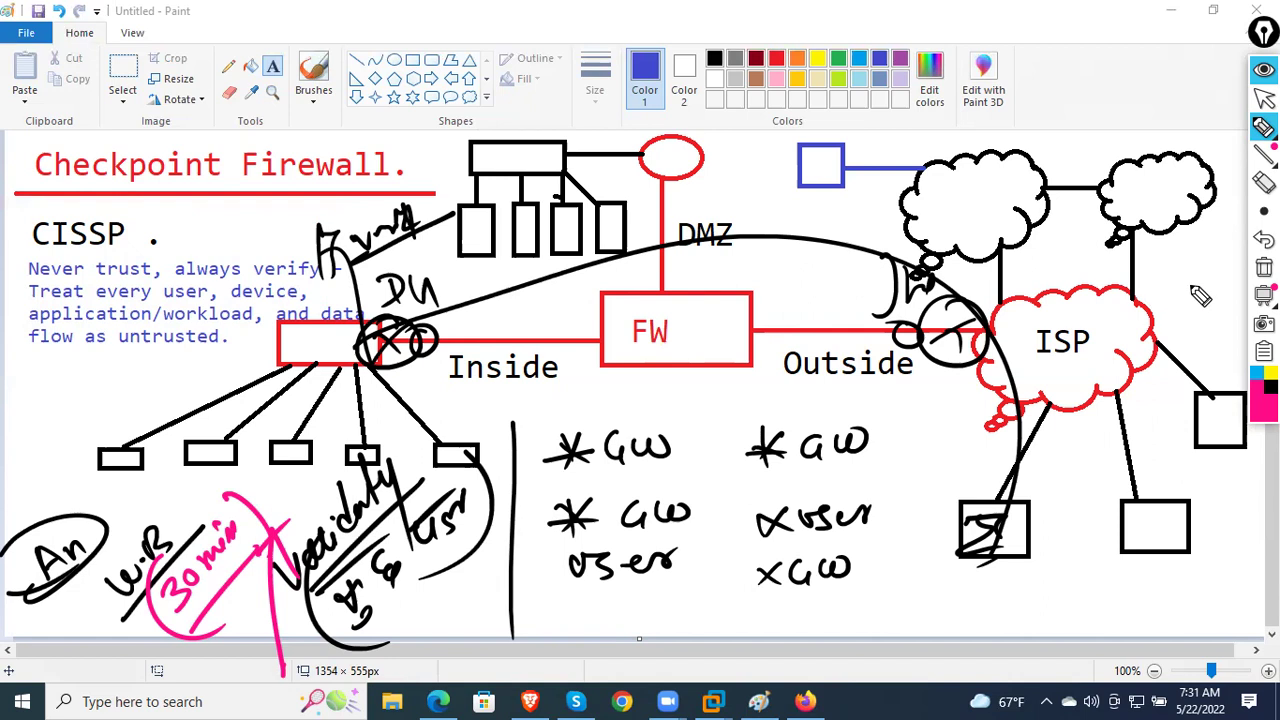
# - Clear the old ink and write a bracketed pink Technology note below FW
pyautogui.click(1264, 267)
pyautogui.moveTo(520, 474)
pyautogui.mouseDown()
pyautogui.moveTo(582, 447)
pyautogui.moveTo(568, 488)
pyautogui.mouseUp()
pyautogui.moveTo(576, 472)
pyautogui.mouseDown()
pyautogui.moveTo(592, 484)
pyautogui.moveTo(612, 432)
pyautogui.mouseUp()
pyautogui.moveTo(624, 476)
pyautogui.mouseDown()
pyautogui.moveTo(663, 434)
pyautogui.moveTo(700, 422)
pyautogui.moveTo(704, 444)
pyautogui.mouseUp()
pyautogui.moveTo(698, 368); pyautogui.dragTo(737, 429)
pyautogui.moveTo(546, 415); pyautogui.dragTo(603, 520)
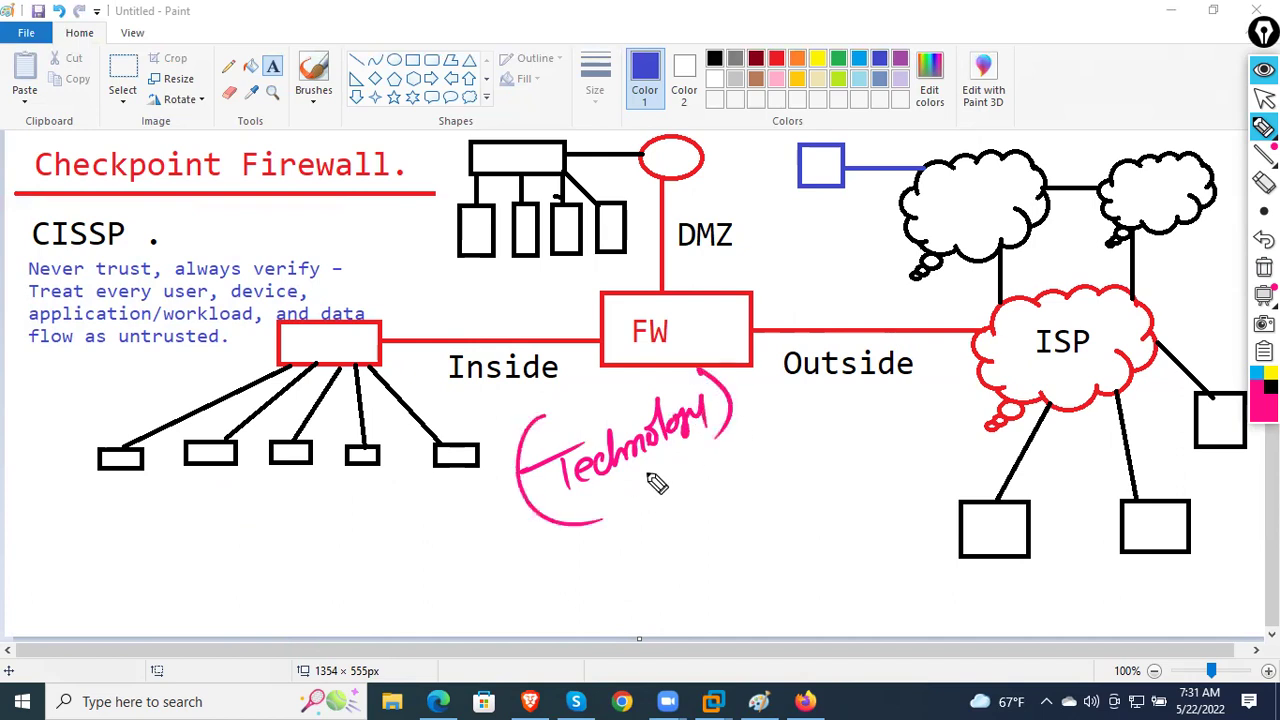
pyautogui.moveTo(800, 370); pyautogui.dragTo(784, 405)
# - Mark a cross near Outside and draw a diagonal line, then add underlined Net model and bracketed Net Framework notes
pyautogui.moveTo(770, 381); pyautogui.dragTo(822, 397)
pyautogui.moveTo(488, 608); pyautogui.dragTo(890, 381)
pyautogui.moveTo(678, 558); pyautogui.dragTo(712, 540)
pyautogui.moveTo(728, 530)
pyautogui.mouseDown()
pyautogui.moveTo(716, 538)
pyautogui.moveTo(758, 500)
pyautogui.moveTo(788, 526)
pyautogui.mouseUp()
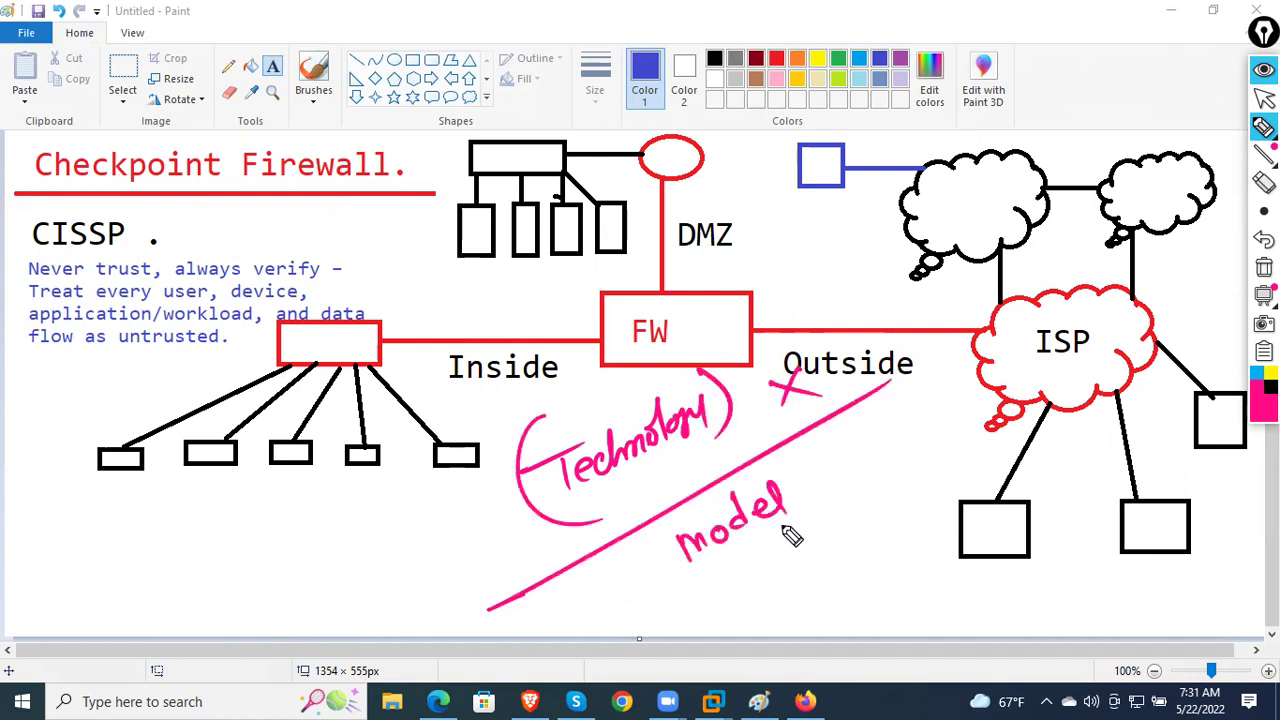
pyautogui.moveTo(694, 580); pyautogui.dragTo(815, 512)
pyautogui.moveTo(556, 618)
pyautogui.mouseDown()
pyautogui.moveTo(590, 590)
pyautogui.moveTo(622, 598)
pyautogui.mouseUp()
pyautogui.moveTo(614, 600); pyautogui.dragTo(648, 588)
pyautogui.moveTo(578, 645); pyautogui.dragTo(658, 592)
pyautogui.moveTo(740, 614)
pyautogui.mouseDown()
pyautogui.moveTo(752, 640)
pyautogui.moveTo(834, 589)
pyautogui.moveTo(834, 571)
pyautogui.moveTo(943, 517)
pyautogui.moveTo(955, 482)
pyautogui.moveTo(977, 502)
pyautogui.mouseUp()
pyautogui.moveTo(703, 600)
pyautogui.mouseDown()
pyautogui.moveTo(724, 666)
pyautogui.moveTo(834, 648)
pyautogui.mouseUp()
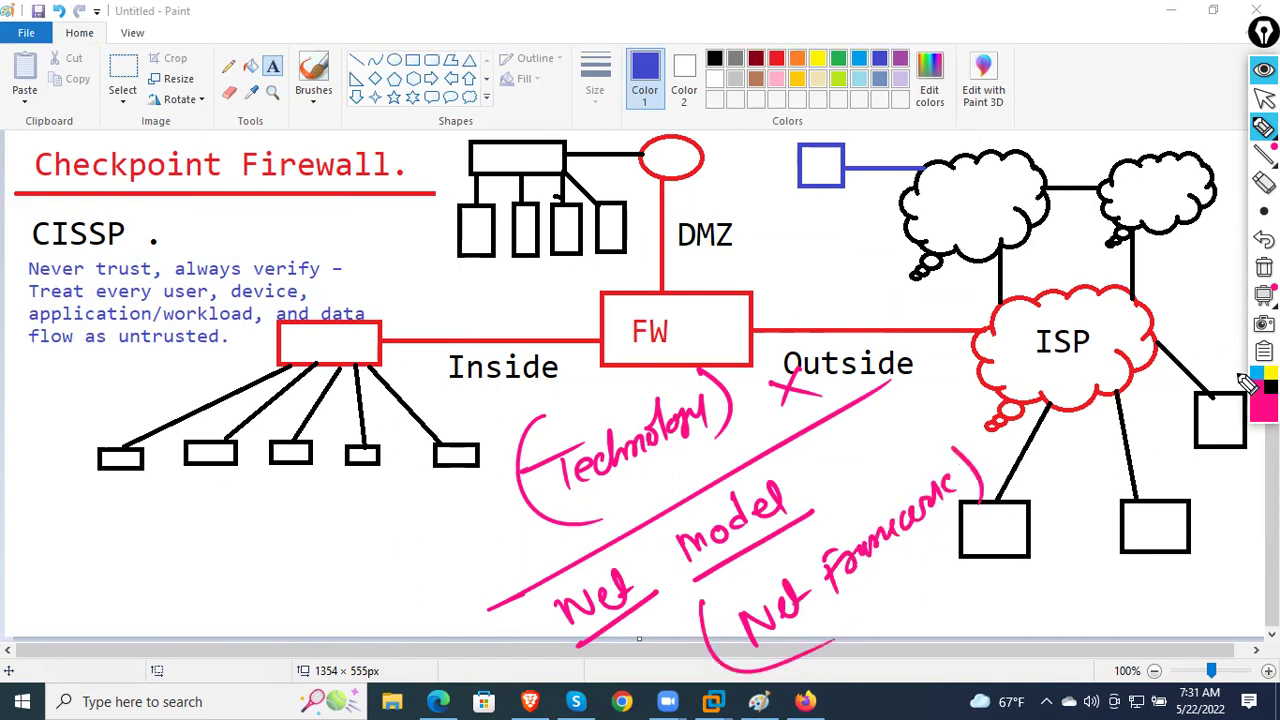
# - In black, add circled Auth notes beside DMZ and FW, linking the Enc note down to Stee
pyautogui.click(1256, 388)
pyautogui.moveTo(816, 245)
pyautogui.mouseDown()
pyautogui.moveTo(794, 249)
pyautogui.moveTo(857, 223)
pyautogui.moveTo(870, 235)
pyautogui.mouseUp()
pyautogui.moveTo(776, 243); pyautogui.dragTo(872, 239)
pyautogui.moveTo(880, 192); pyautogui.dragTo(826, 277)
pyautogui.moveTo(784, 318)
pyautogui.mouseDown()
pyautogui.moveTo(797, 291)
pyautogui.moveTo(808, 318)
pyautogui.mouseUp()
pyautogui.moveTo(816, 292)
pyautogui.mouseDown()
pyautogui.moveTo(843, 318)
pyautogui.moveTo(914, 291)
pyautogui.moveTo(1057, 286)
pyautogui.moveTo(1077, 257)
pyautogui.moveTo(1040, 242)
pyautogui.moveTo(970, 135)
pyautogui.moveTo(1045, 122)
pyautogui.moveTo(996, 96)
pyautogui.mouseUp()
pyautogui.moveTo(866, 216); pyautogui.dragTo(910, 296)
pyautogui.moveTo(992, 158); pyautogui.dragTo(902, 296)
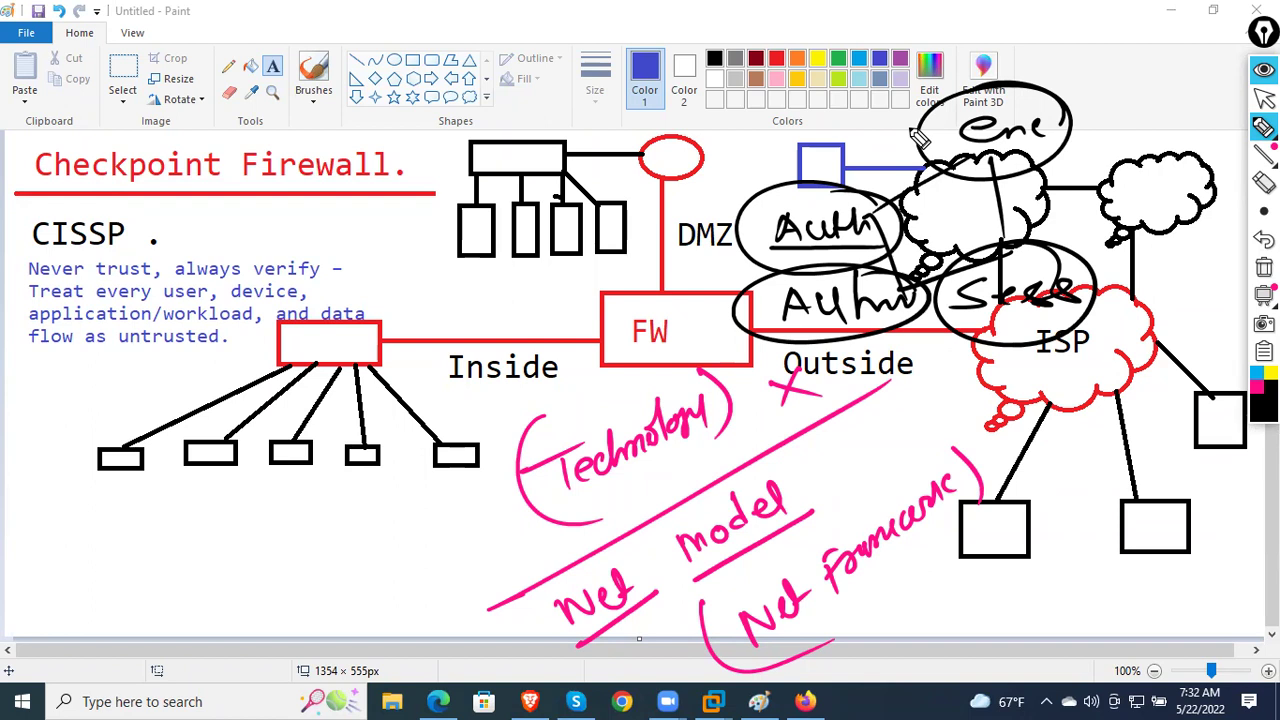
# - Clear the pen ink and log in to the Gaia Portal
pyautogui.click(1263, 267)
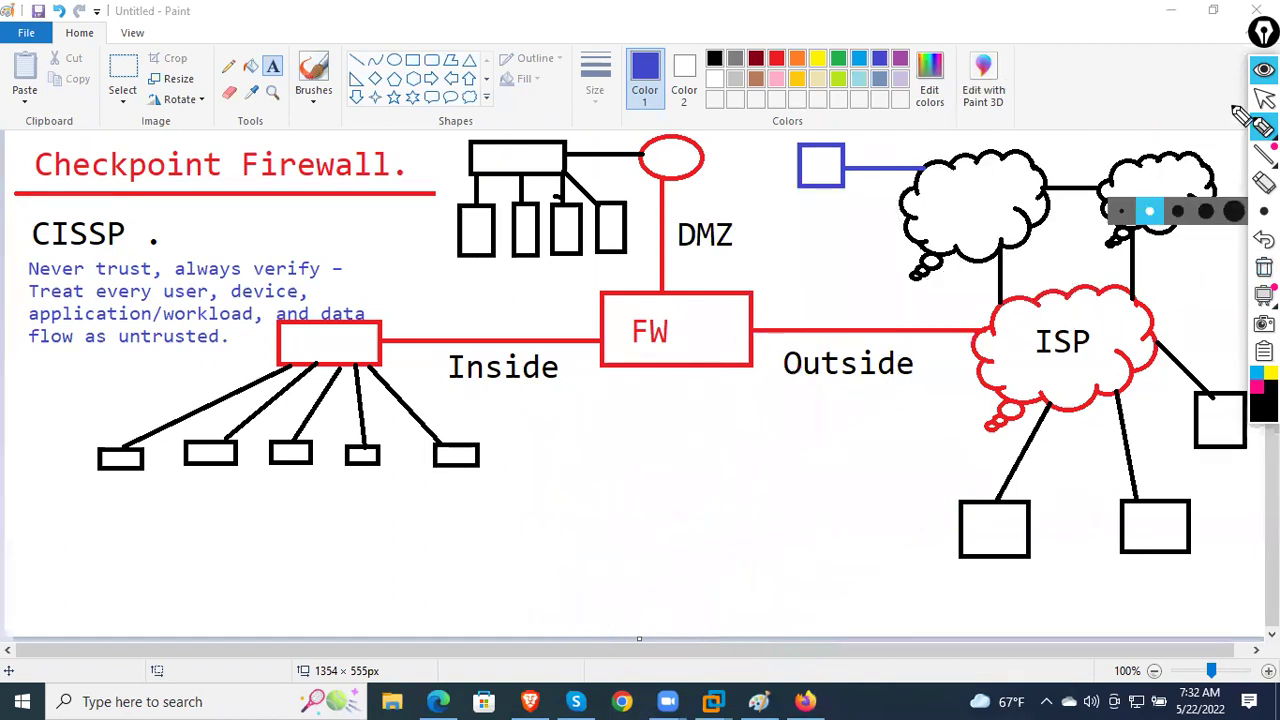
pyautogui.click(800, 698)
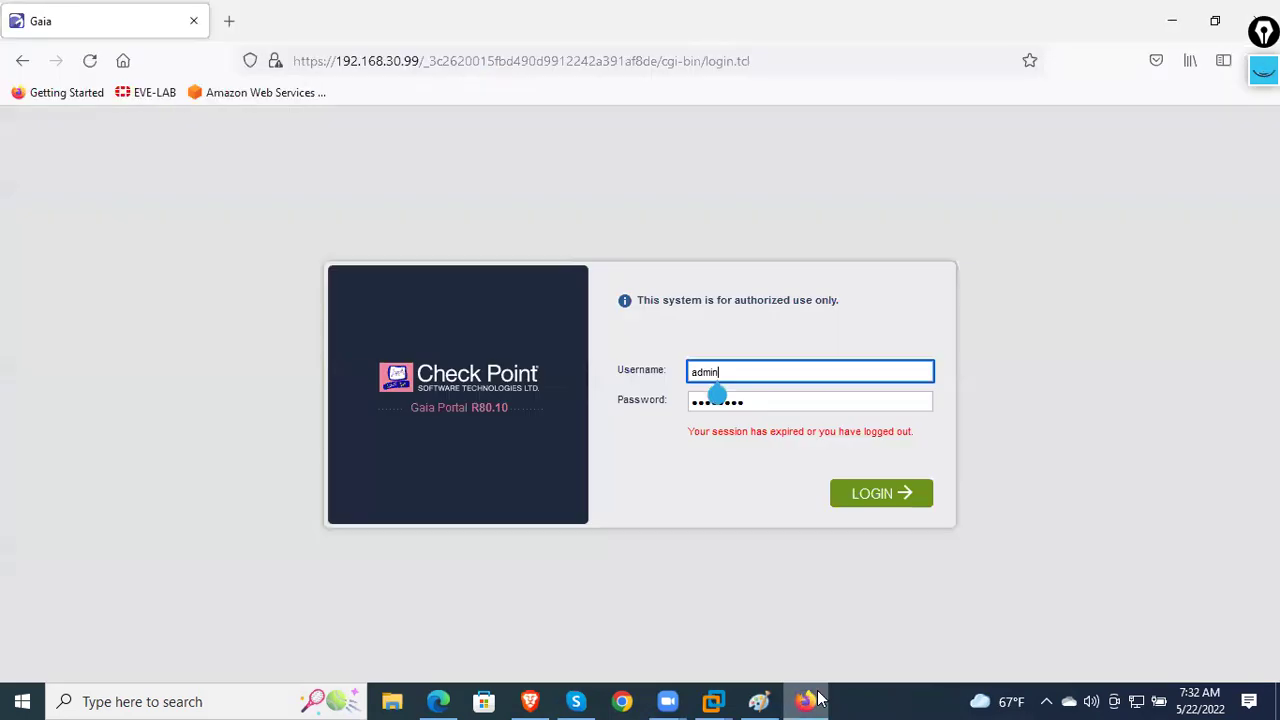
pyautogui.click(870, 503)
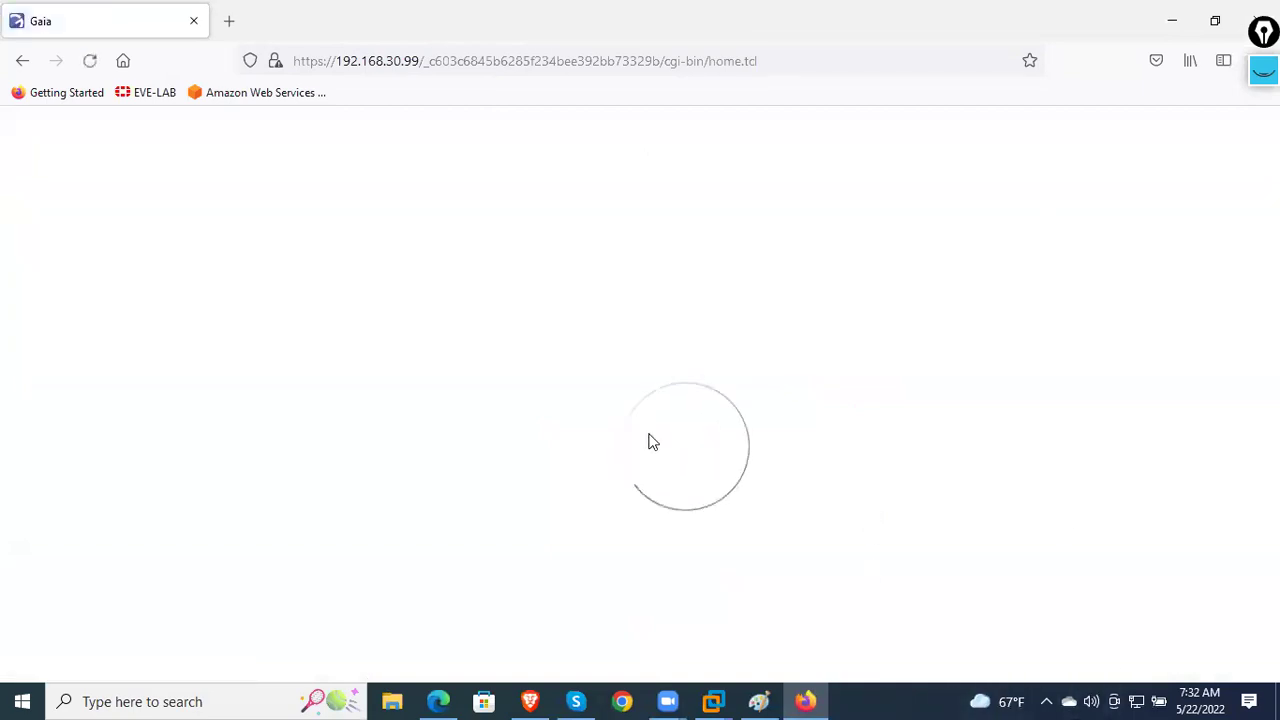
# - Scroll the Gaia overview, dismiss the configuration-locked and search-tip popups, and acknowledge the connection error
pyautogui.scroll(-5, 100, 430)
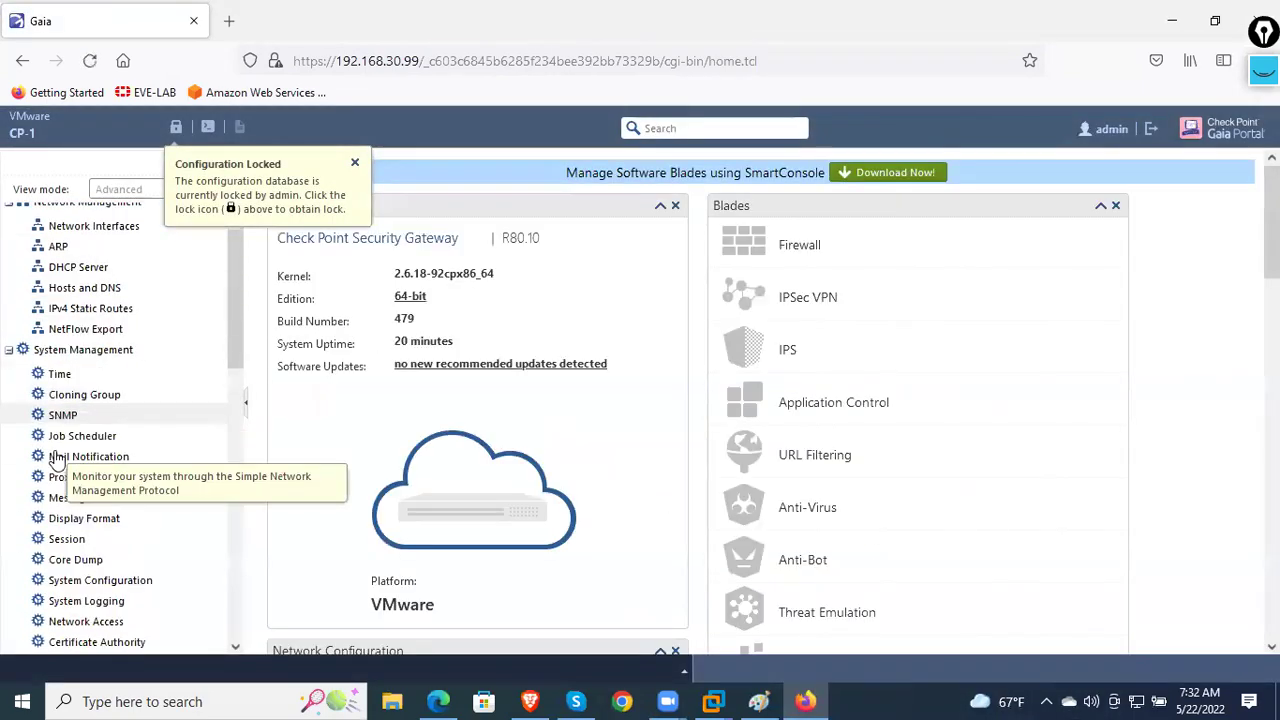
pyautogui.scroll(-7, 100, 430)
pyautogui.scroll(3, 93, 480)
pyautogui.scroll(3, 93, 480)
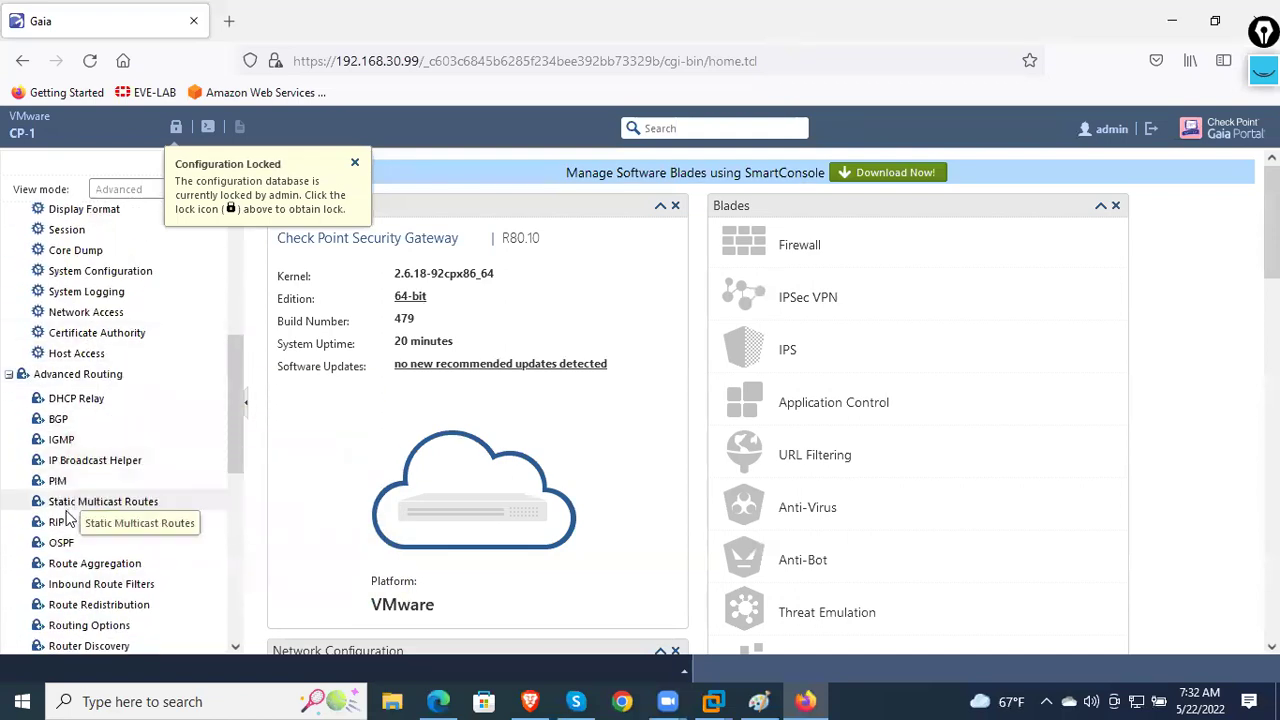
pyautogui.scroll(-1, 82, 570)
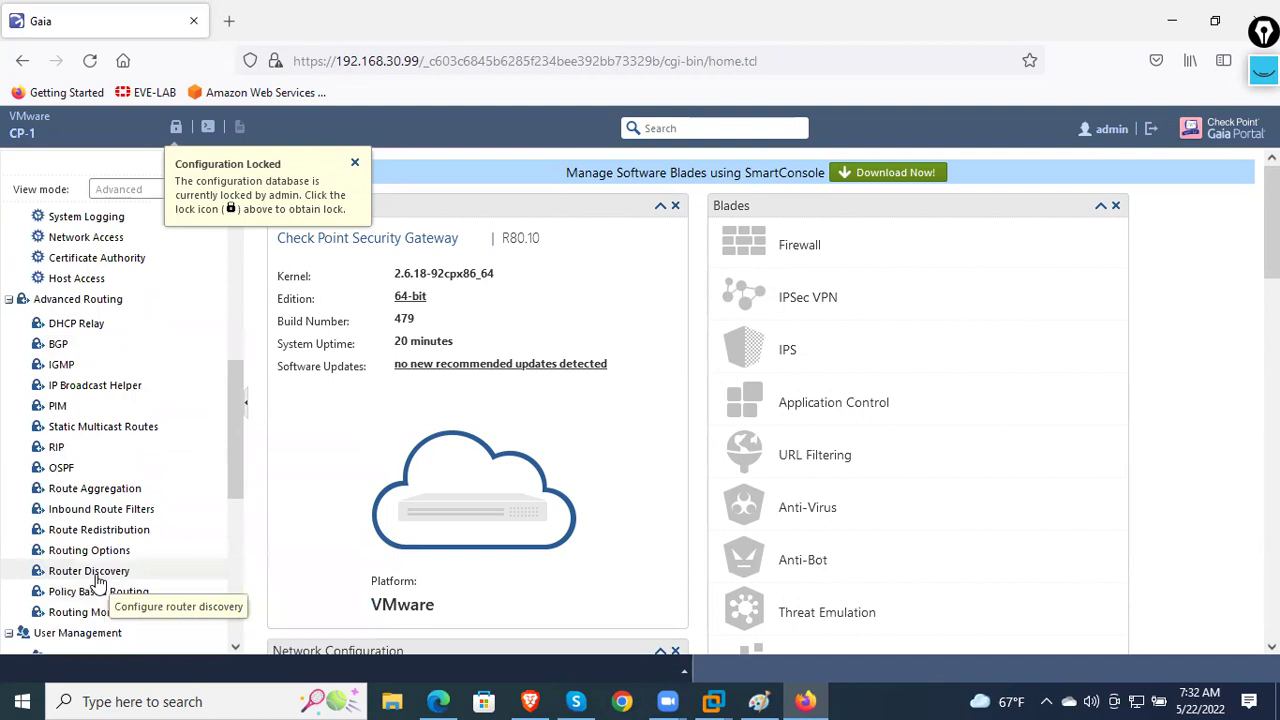
pyautogui.scroll(4, 95, 580)
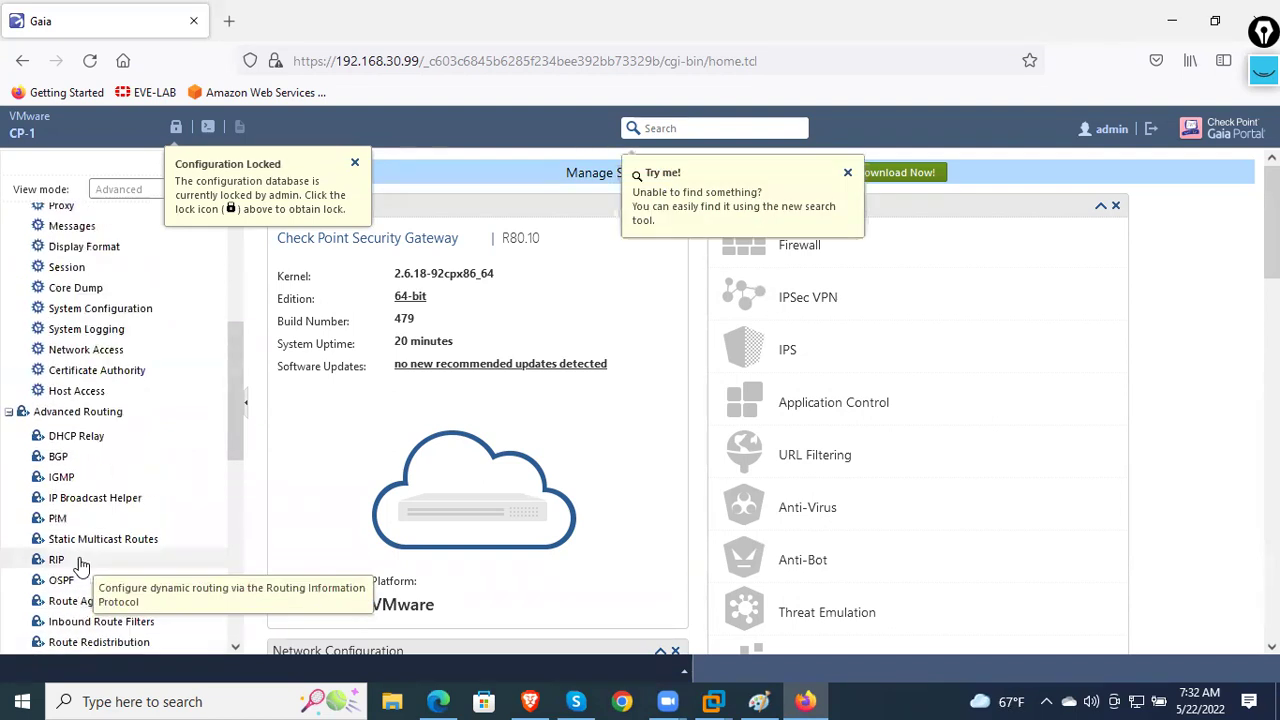
pyautogui.click(354, 164)
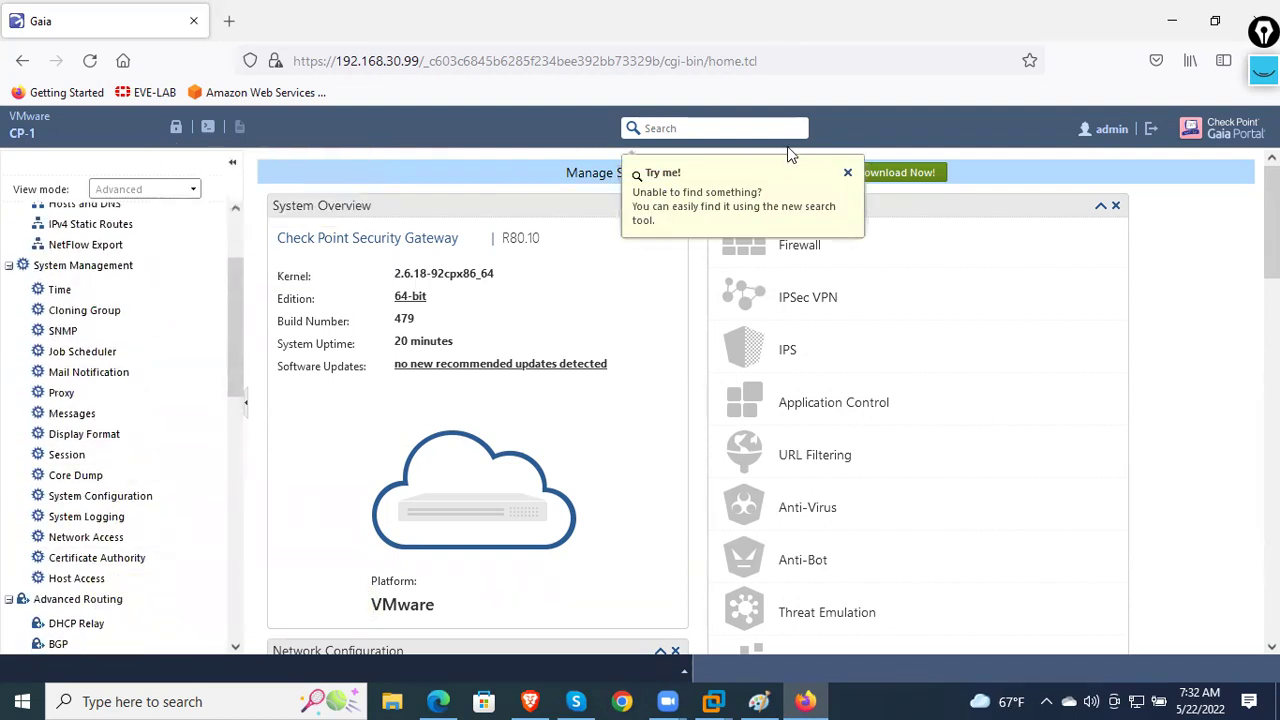
pyautogui.click(847, 172)
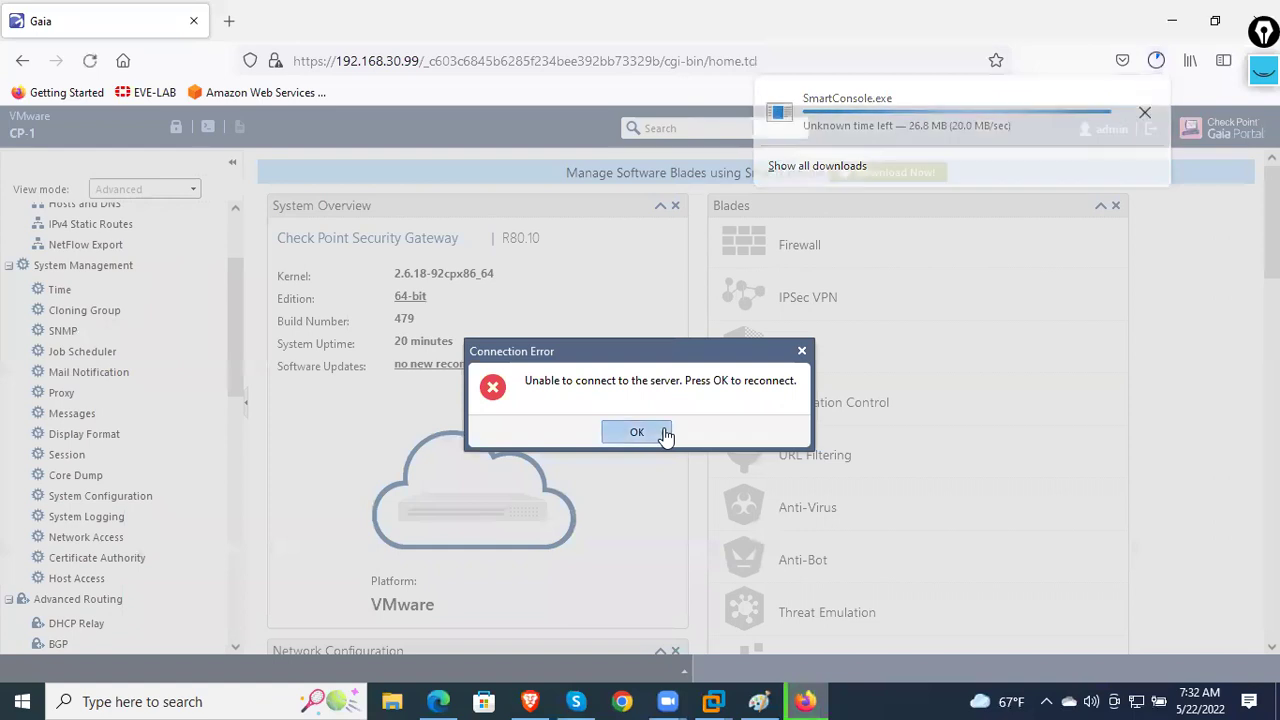
pyautogui.click(664, 432)
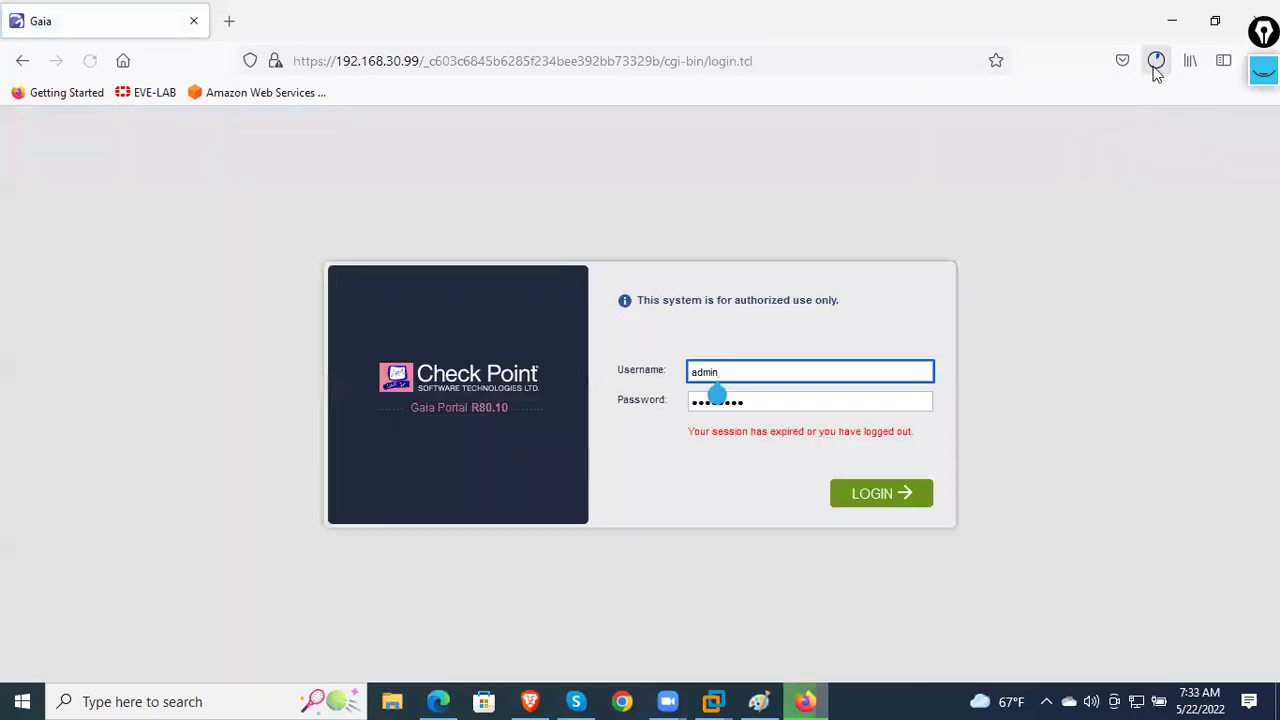
# - Log back in to Gaia and run SmartConsole.exe, which reports R80.10 already installed
pyautogui.click(1155, 62)
pyautogui.click(884, 500)
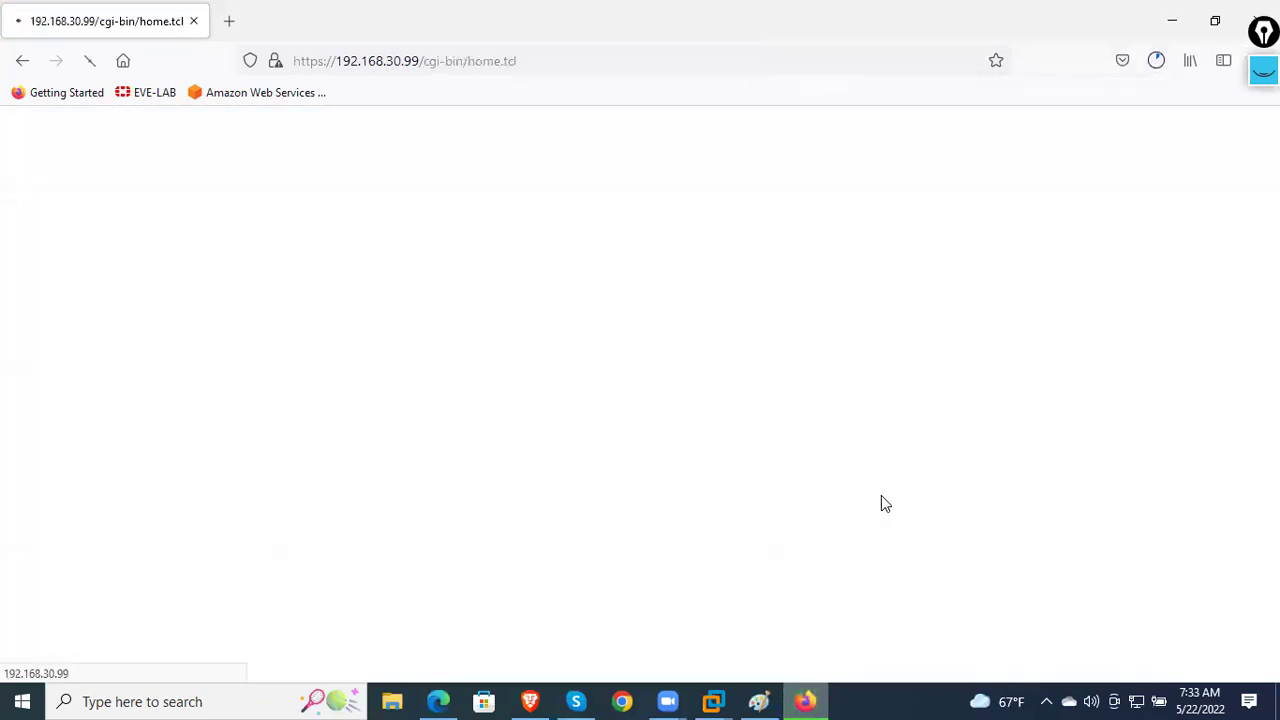
pyautogui.click(1155, 61)
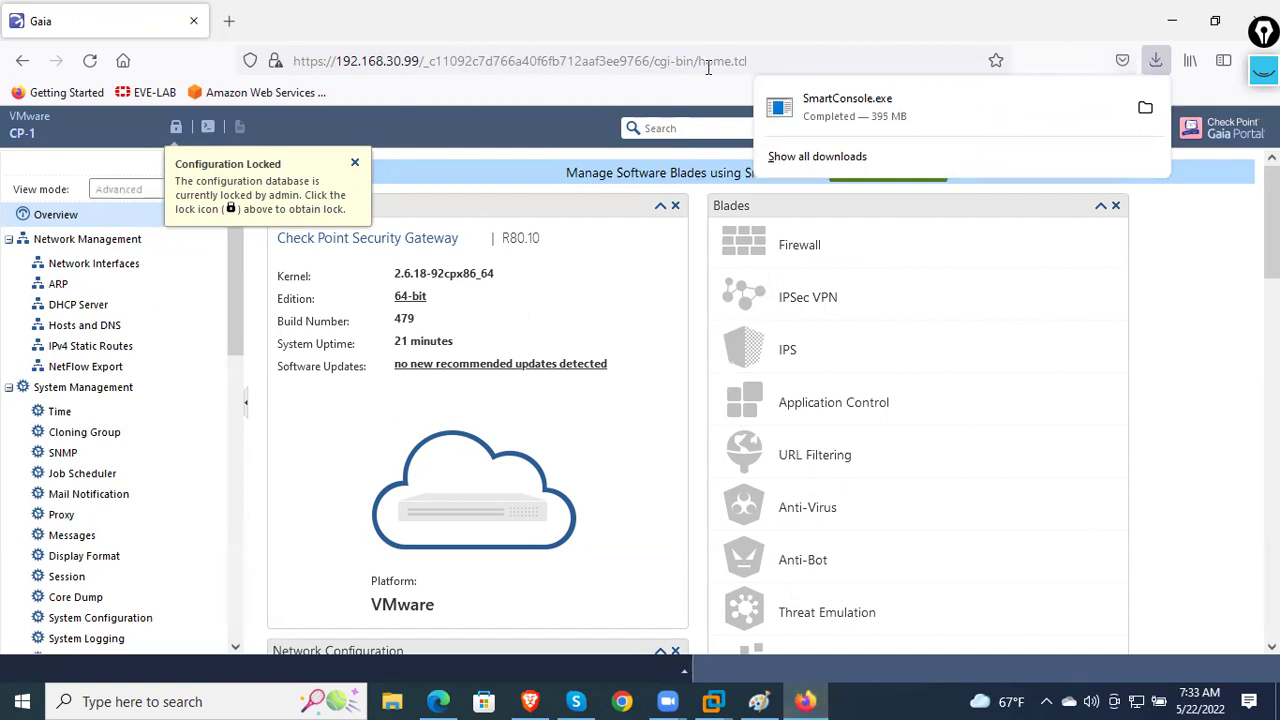
pyautogui.click(864, 105)
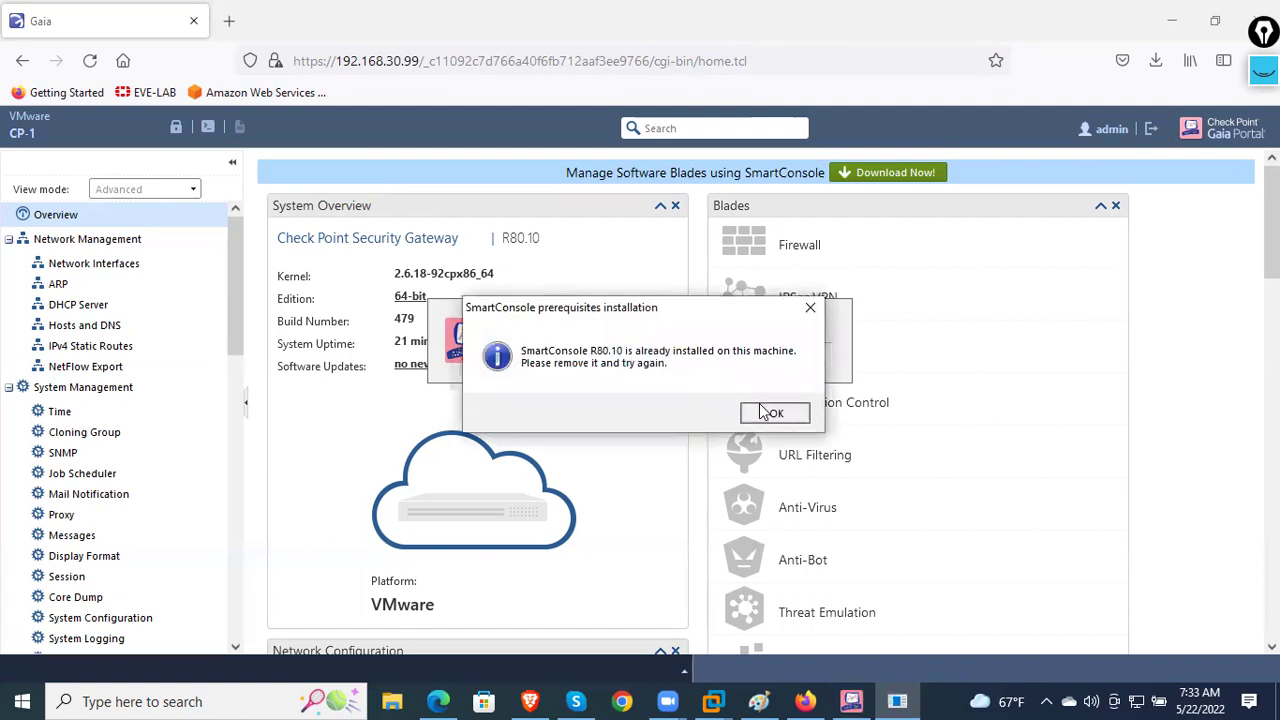
pyautogui.click(770, 413)
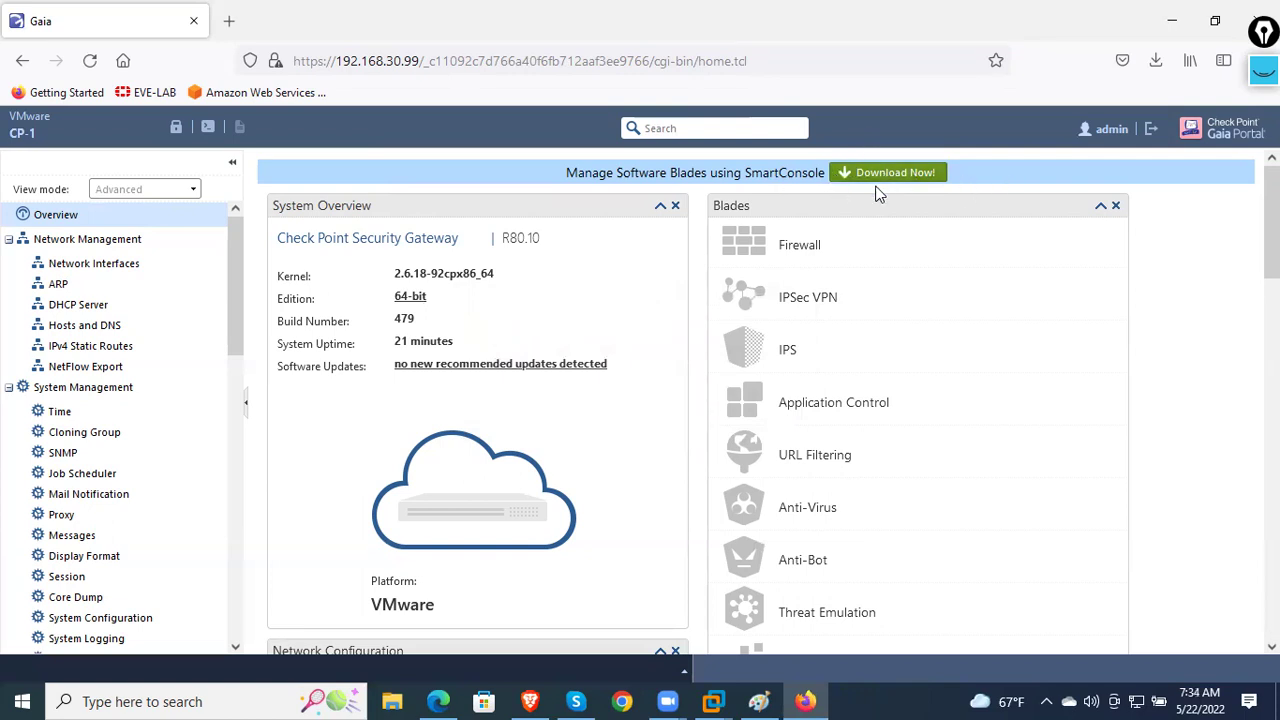
# - Minimize the open windows and launch SmartConsole R81 from Windows search
pyautogui.click(1166, 22)
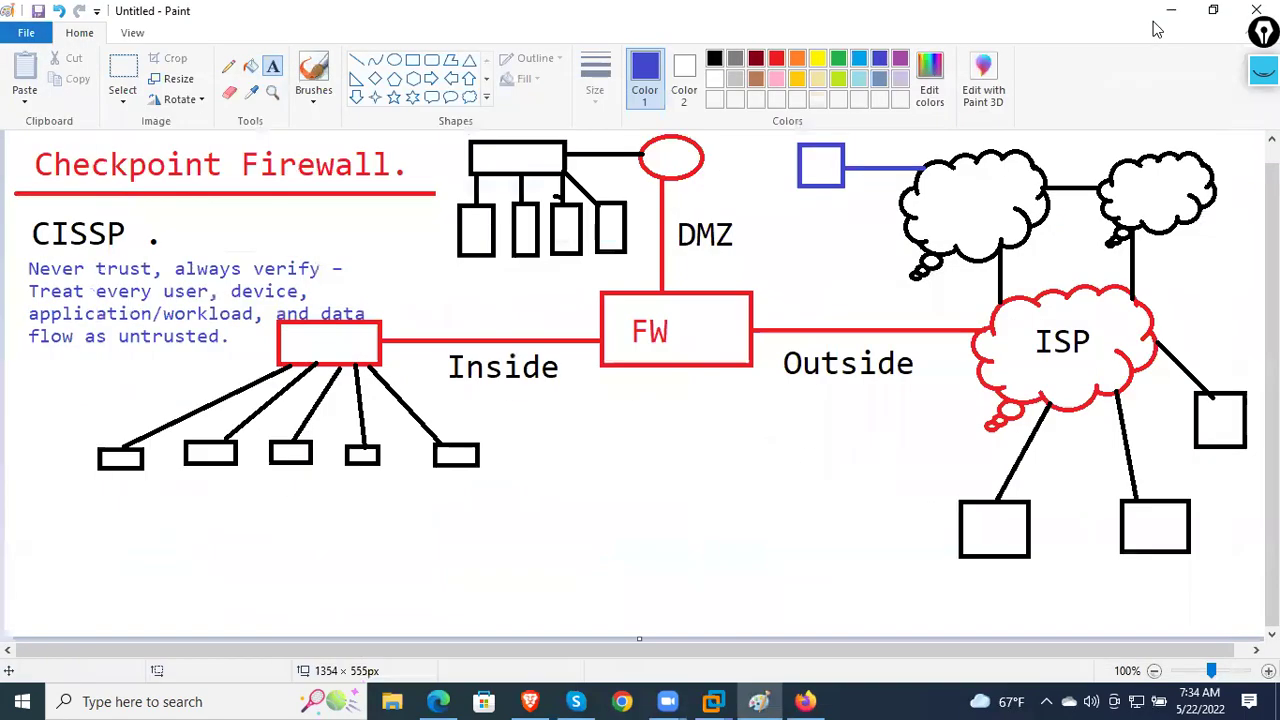
pyautogui.click(1164, 22)
pyautogui.click(1164, 22)
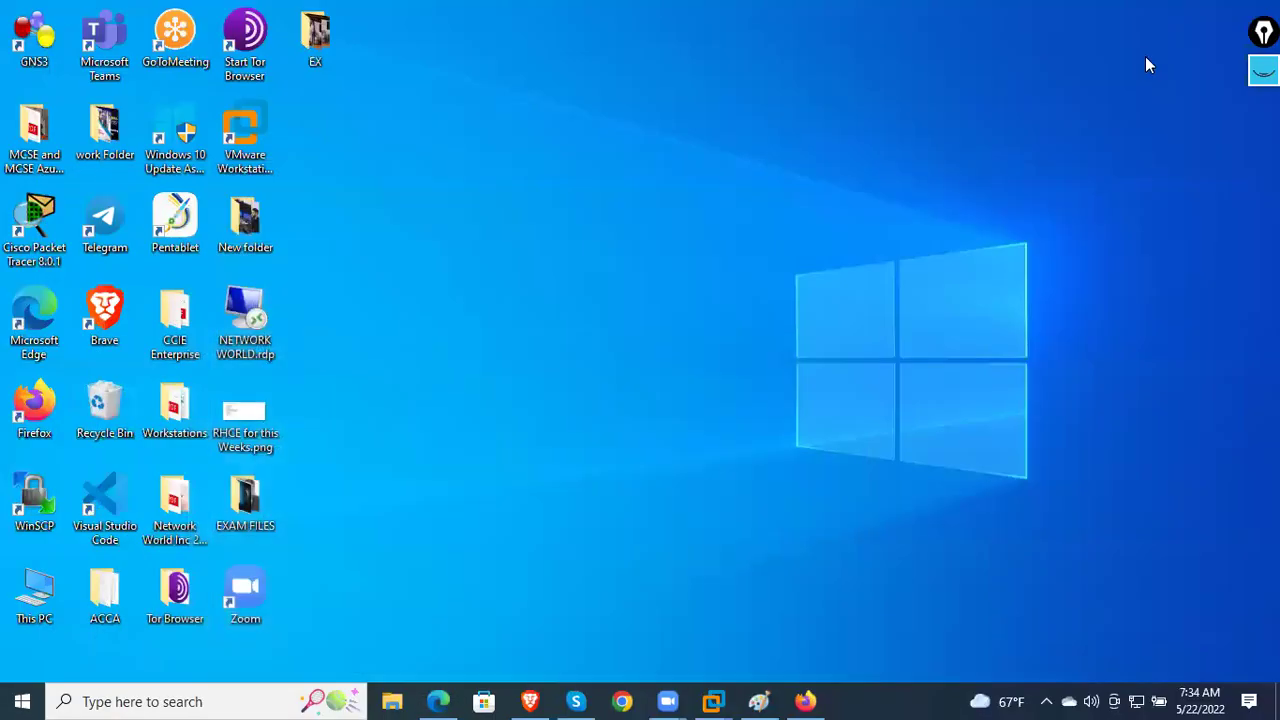
pyautogui.click(110, 700)
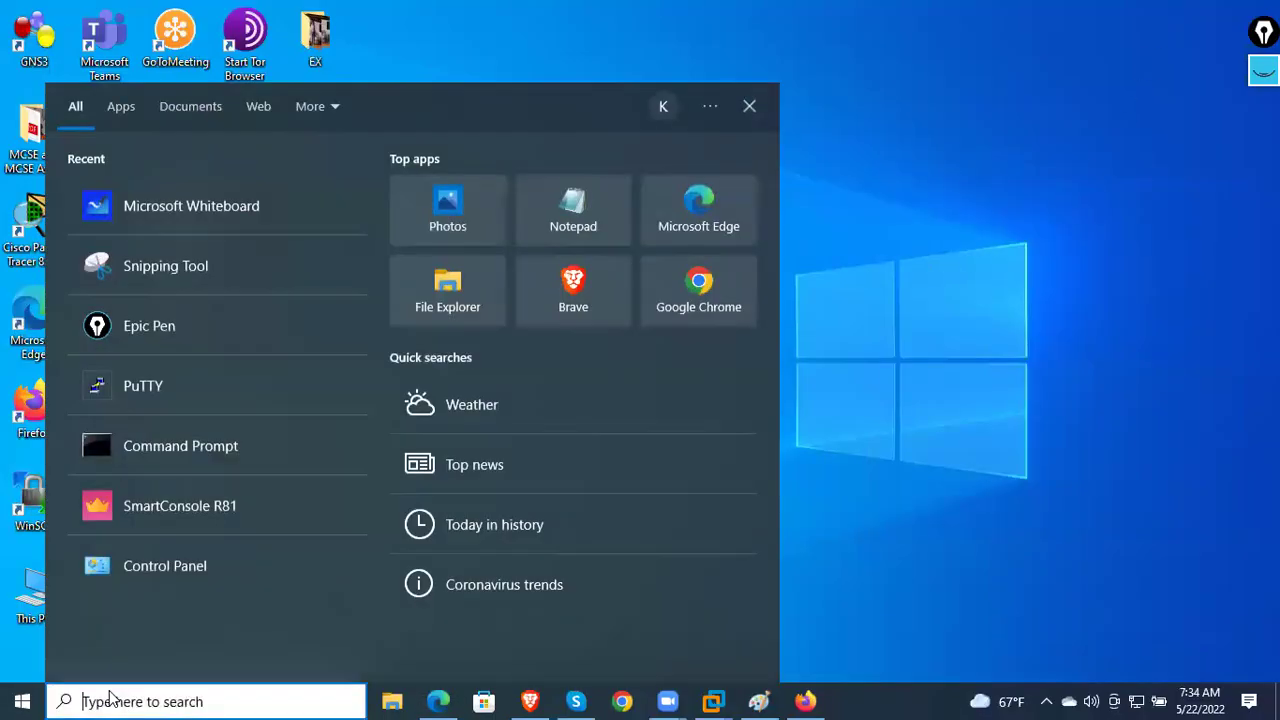
pyautogui.click(197, 518)
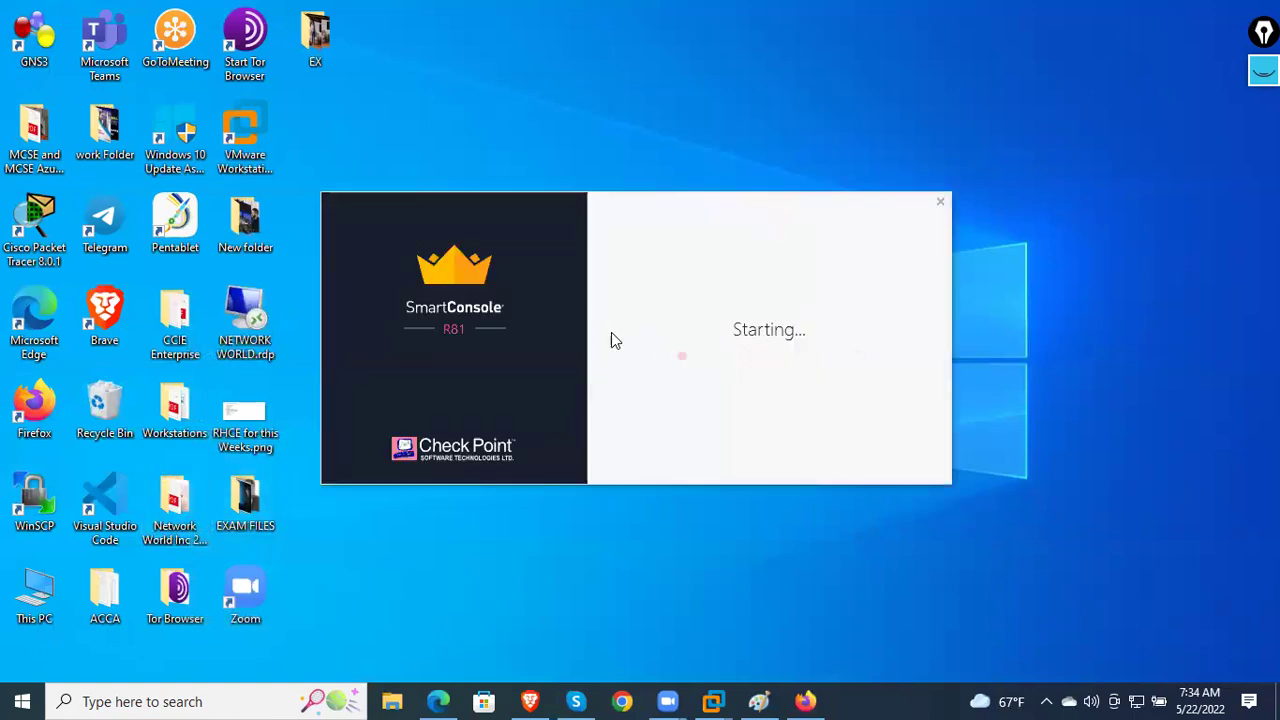
# - Cycle through the Paint and Gaia Portal windows, minimizing them to reach the SmartConsole login
pyautogui.click(762, 701)
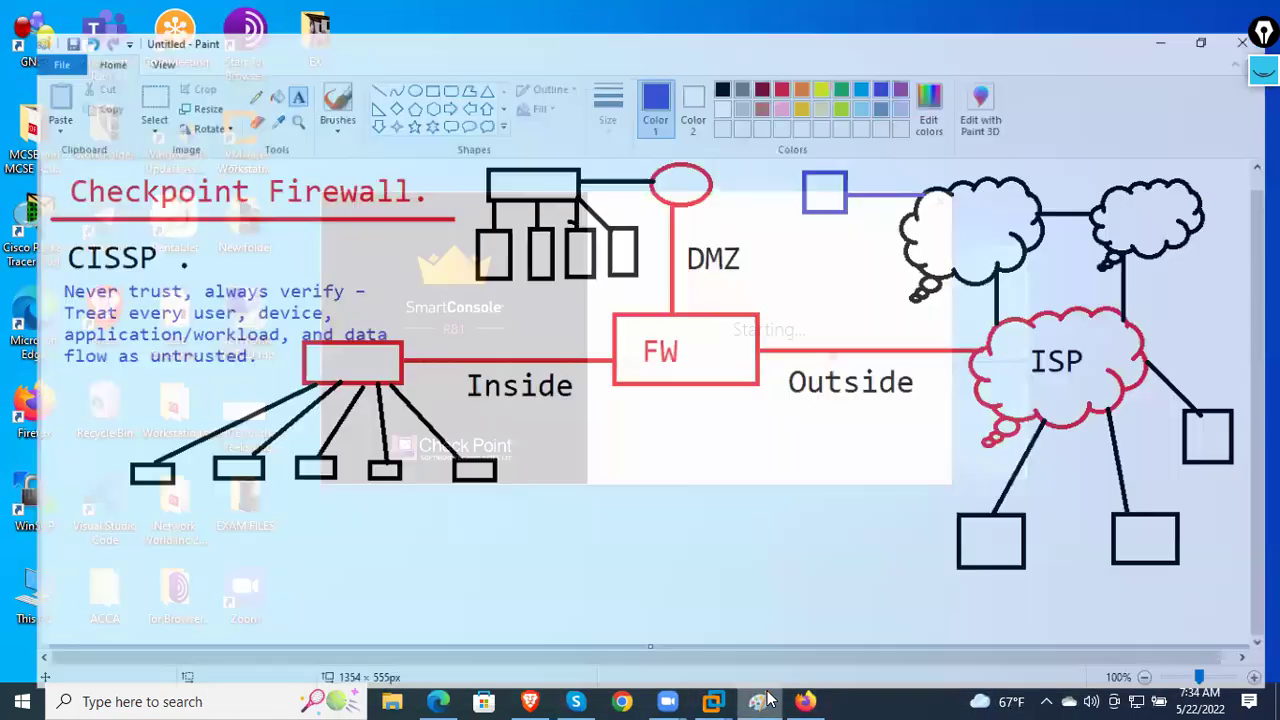
pyautogui.click(805, 701)
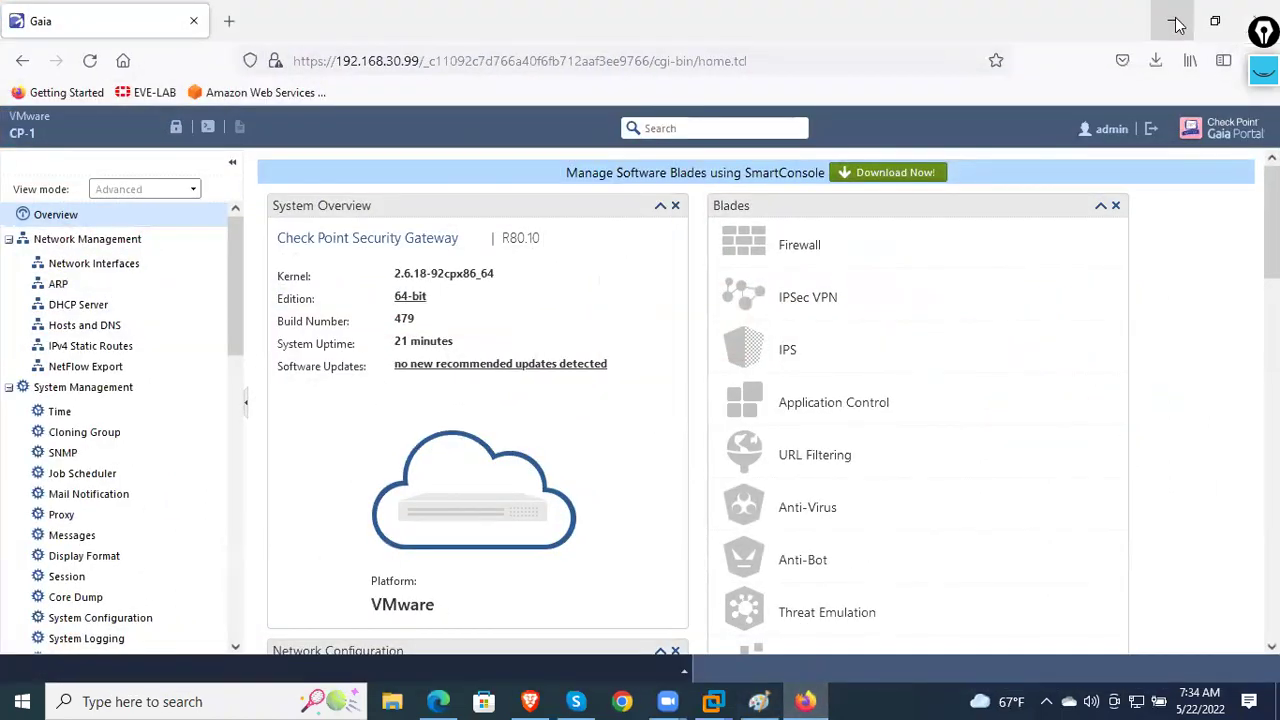
pyautogui.click(1176, 22)
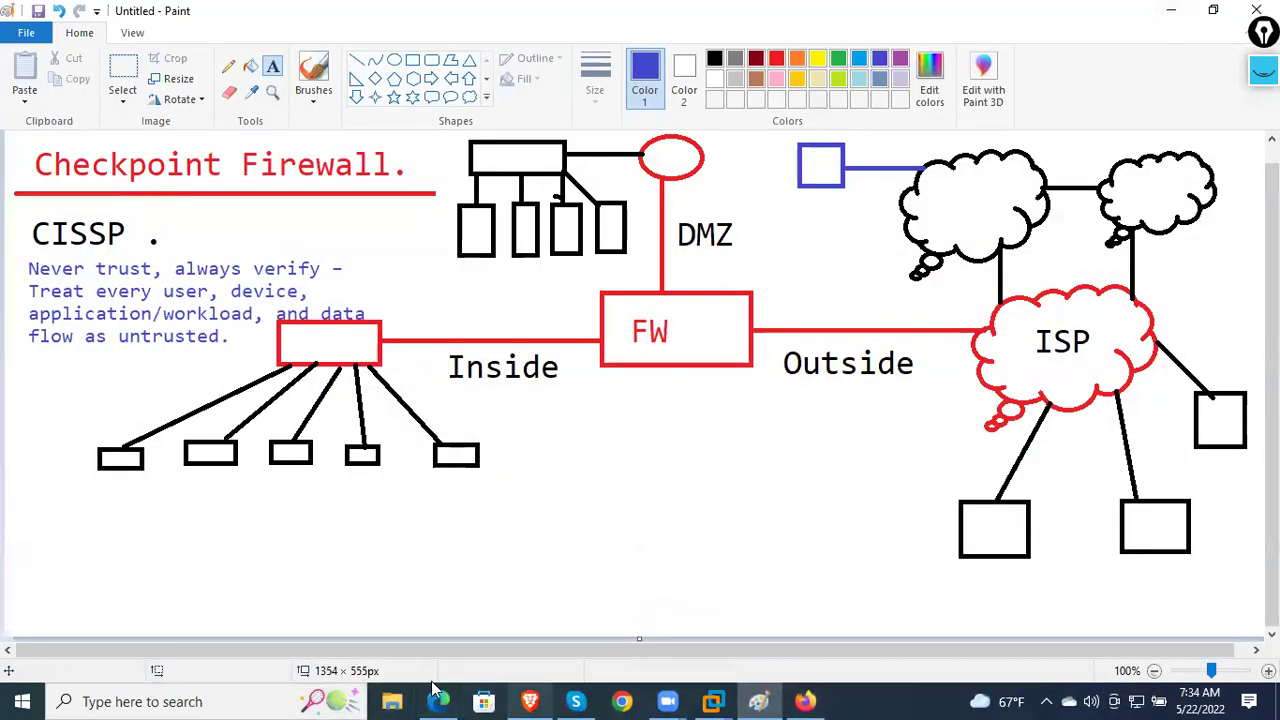
pyautogui.click(1171, 10)
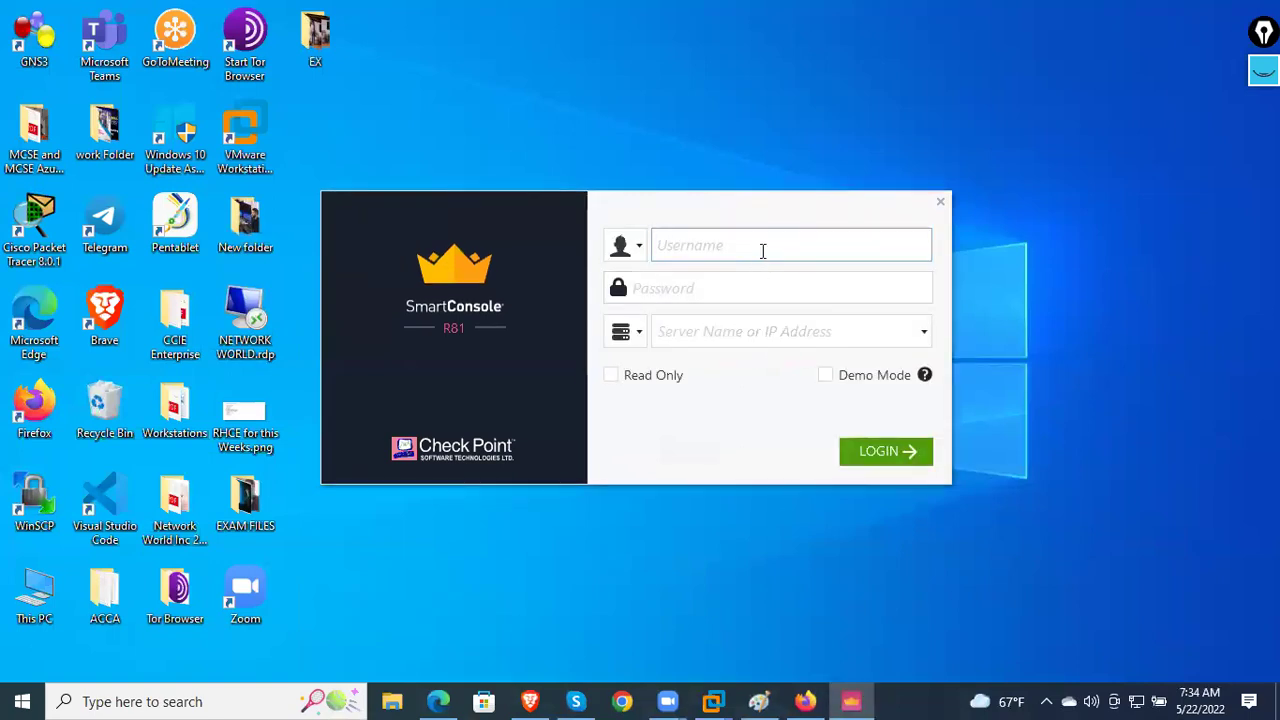
# - Log in to server 192.168.30.99 with the administrator username and password
pyautogui.press('Tab')
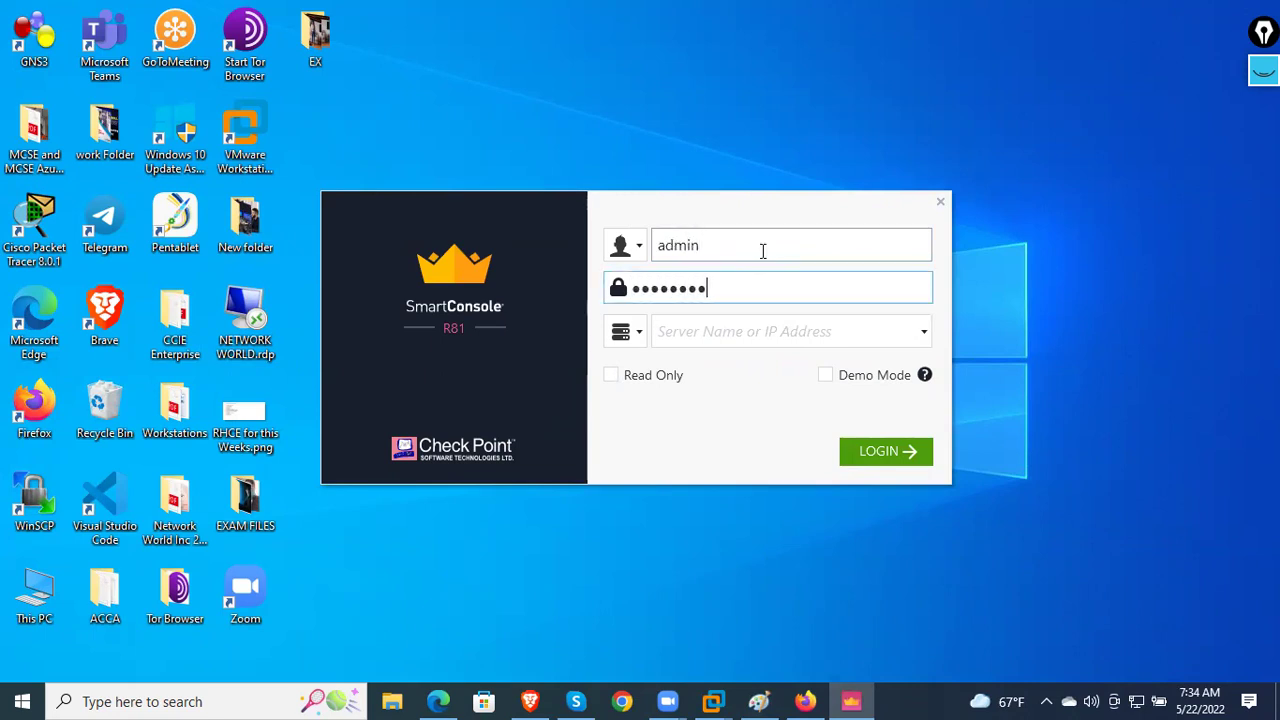
pyautogui.press('Tab')
pyautogui.press('Tab')
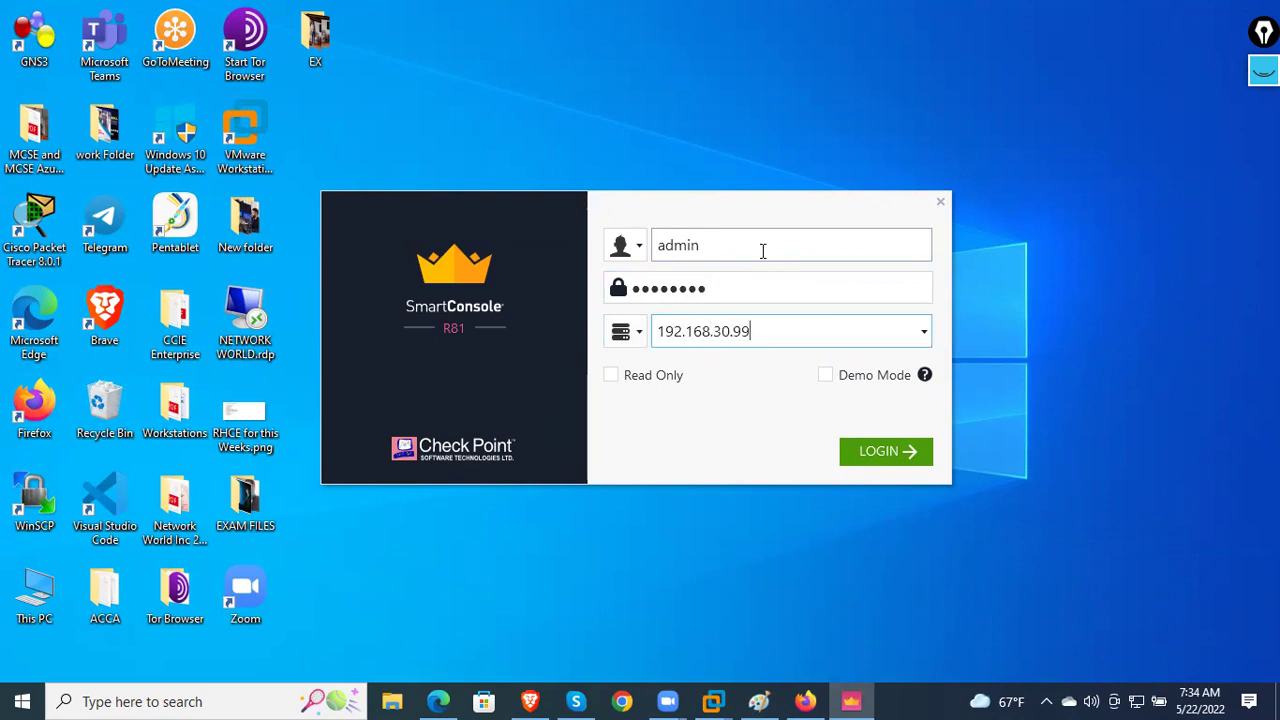
pyautogui.click(913, 456)
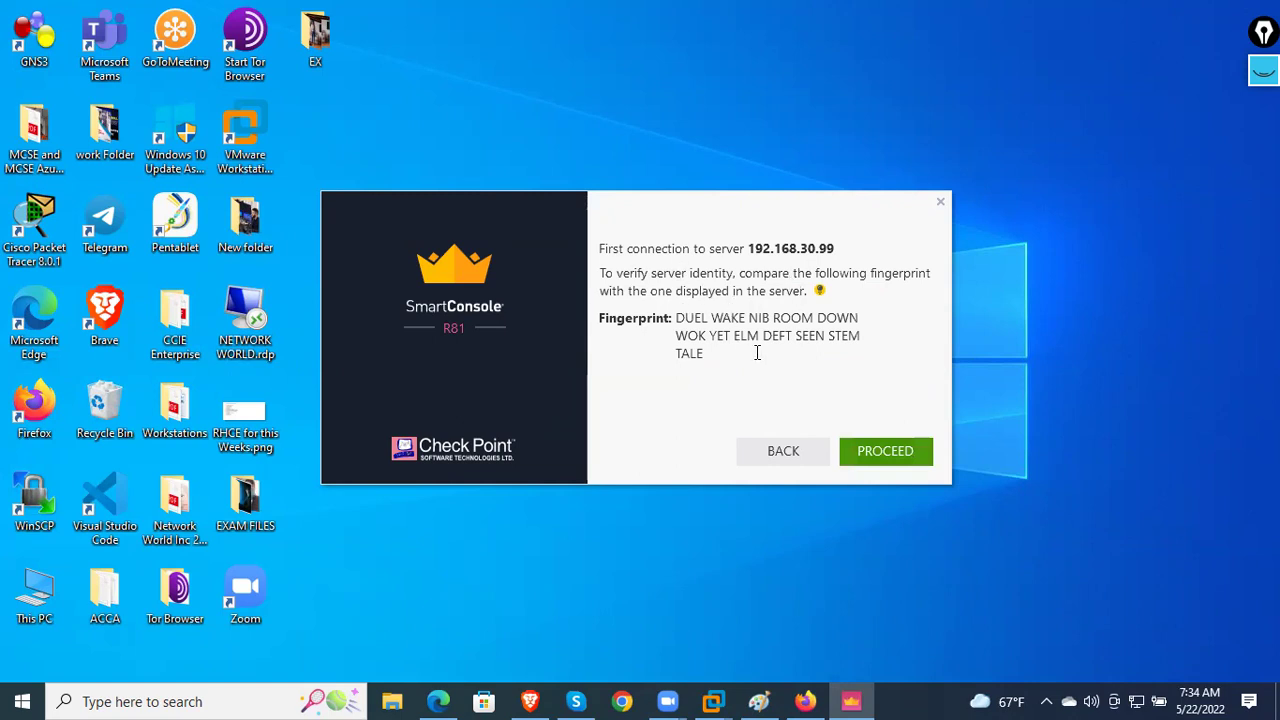
# - Accept the server fingerprint, hit the R81 vs R80.10 incompatibility, and try the compatible client link
pyautogui.click(752, 701)
pyautogui.moveTo(714, 700)
pyautogui.click(821, 608)
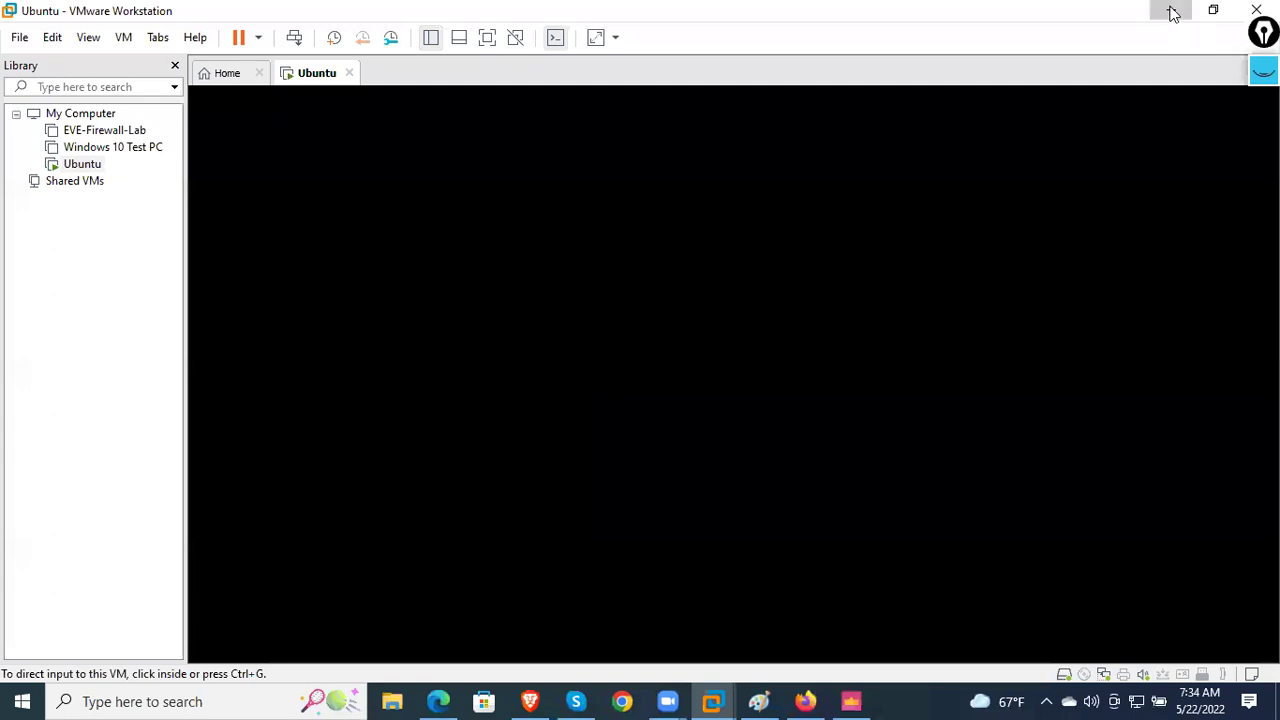
pyautogui.click(1173, 12)
pyautogui.click(805, 701)
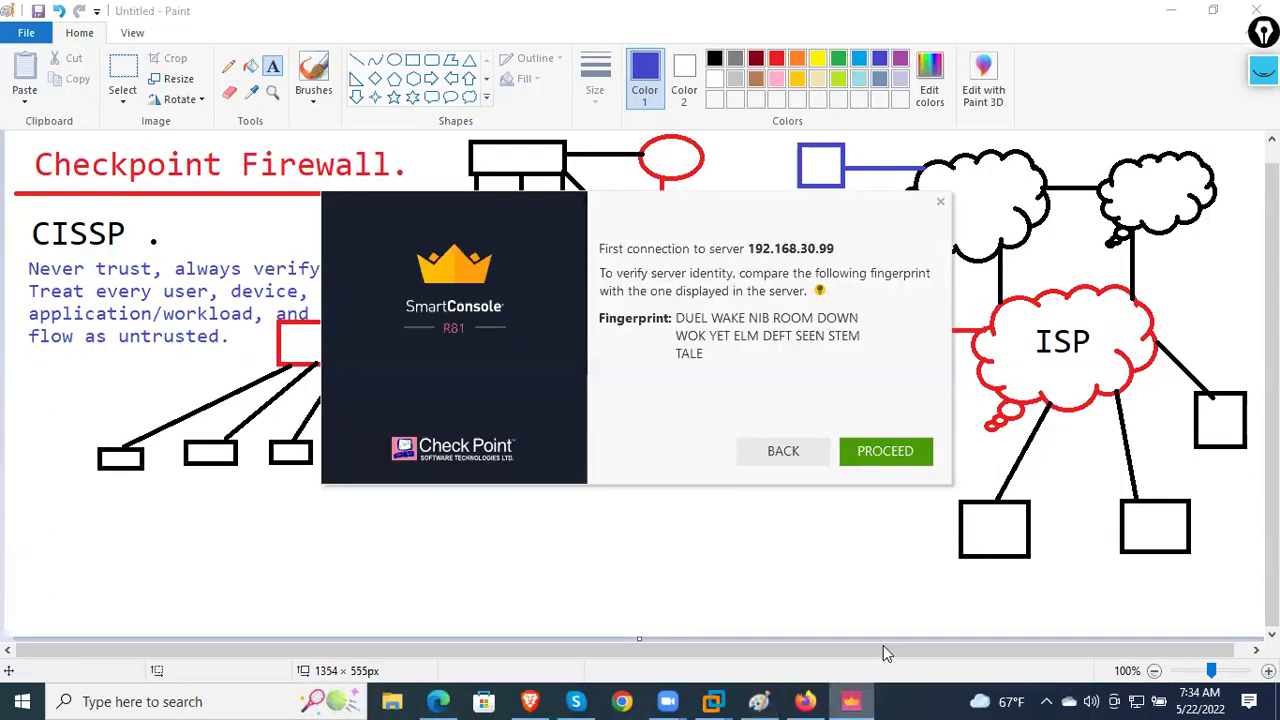
pyautogui.click(898, 454)
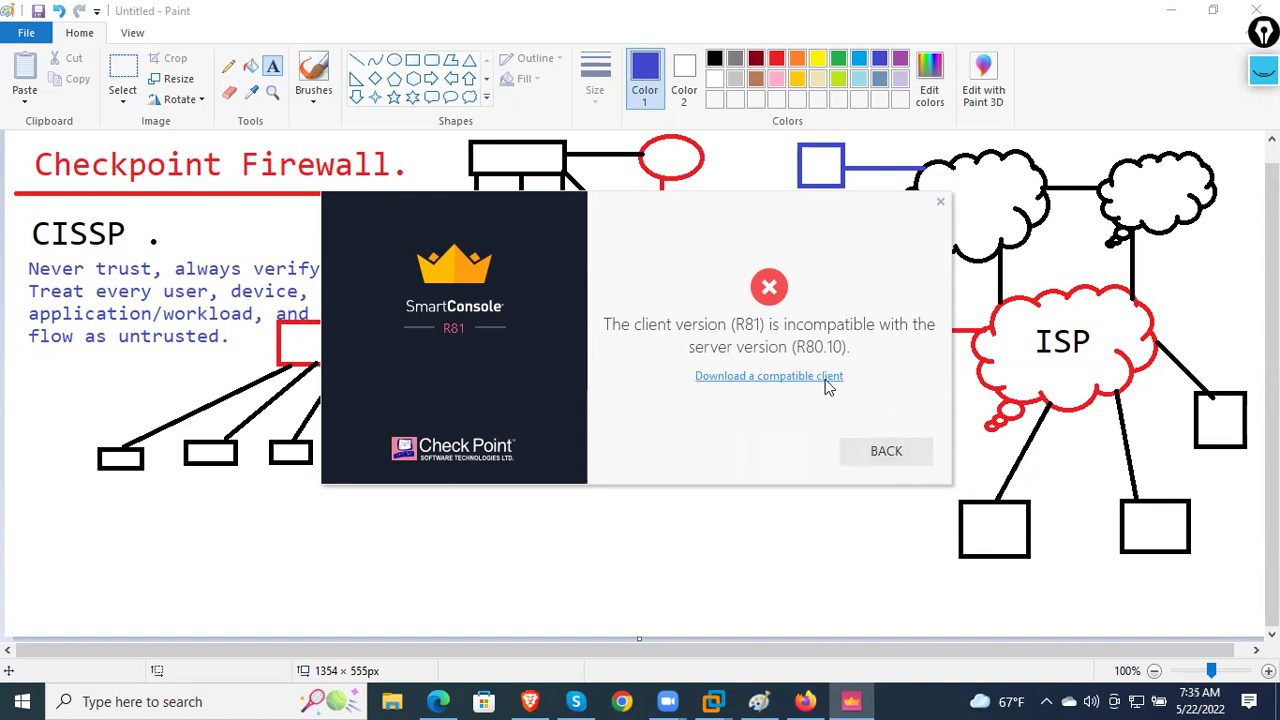
pyautogui.click(825, 379)
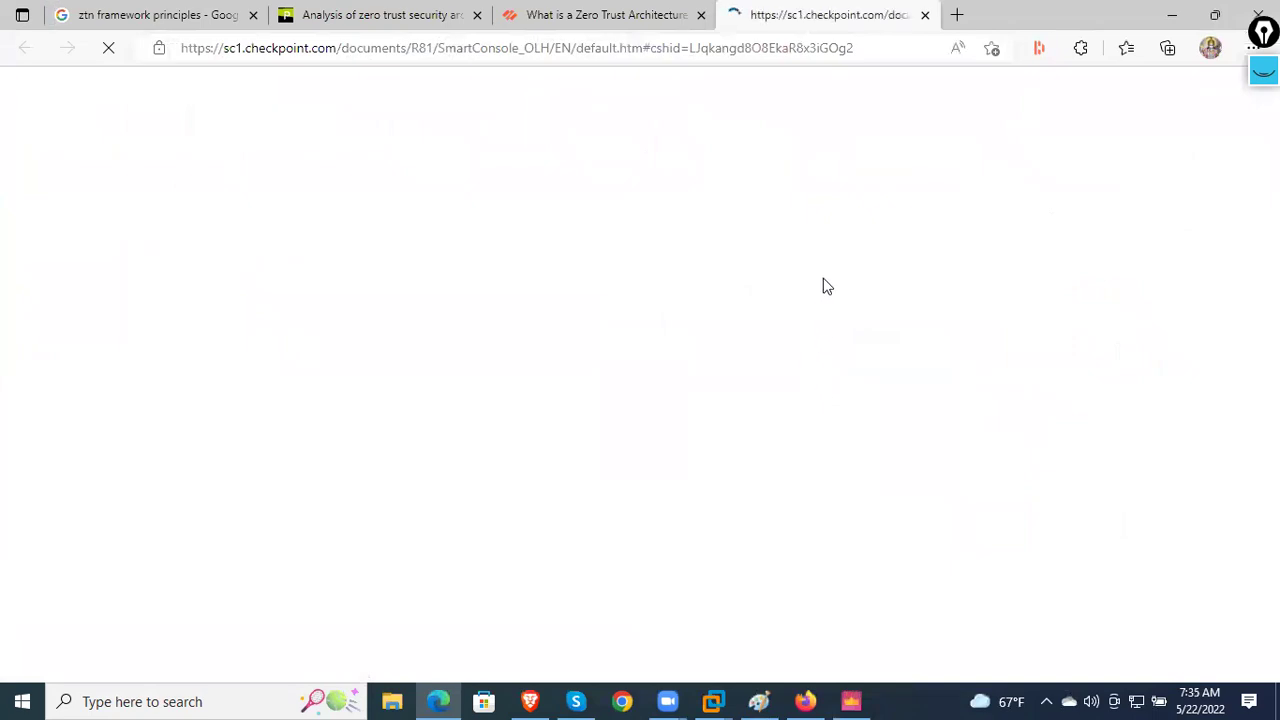
pyautogui.click(1173, 20)
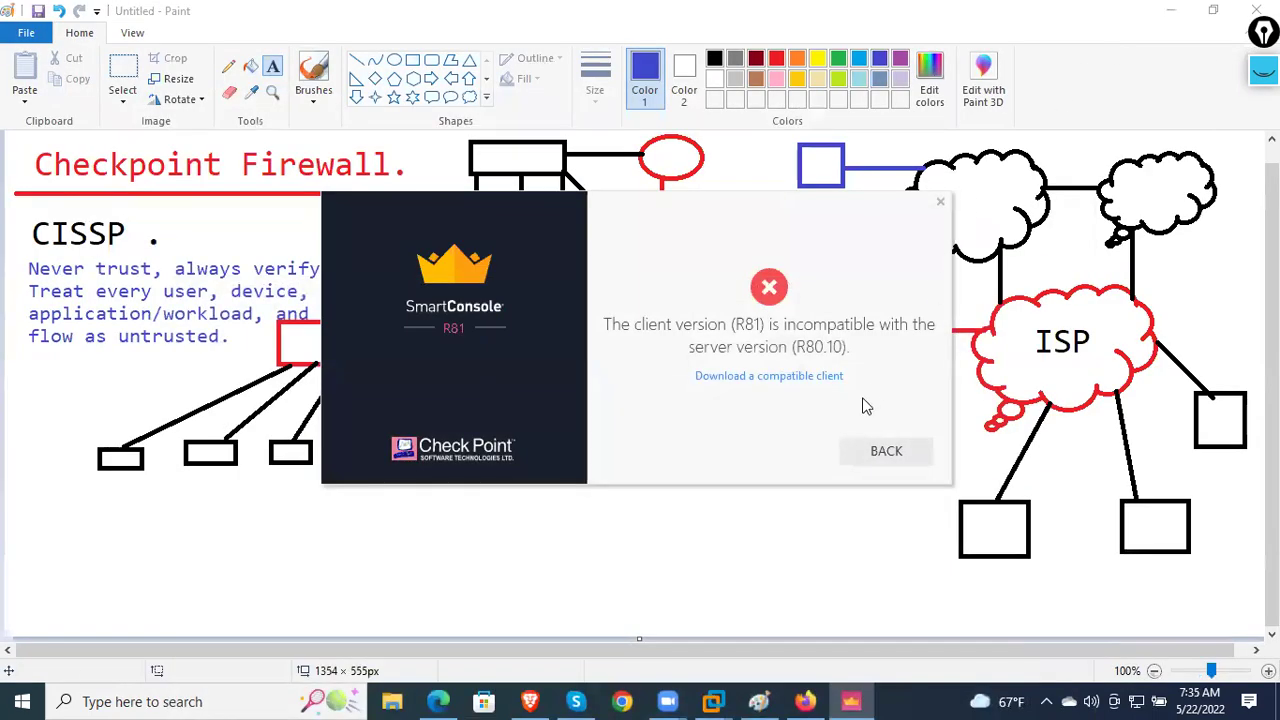
# - Rerun SmartConsole.exe from Firefox downloads and confirm the R80.10 already-installed message
pyautogui.click(881, 452)
pyautogui.click(831, 550)
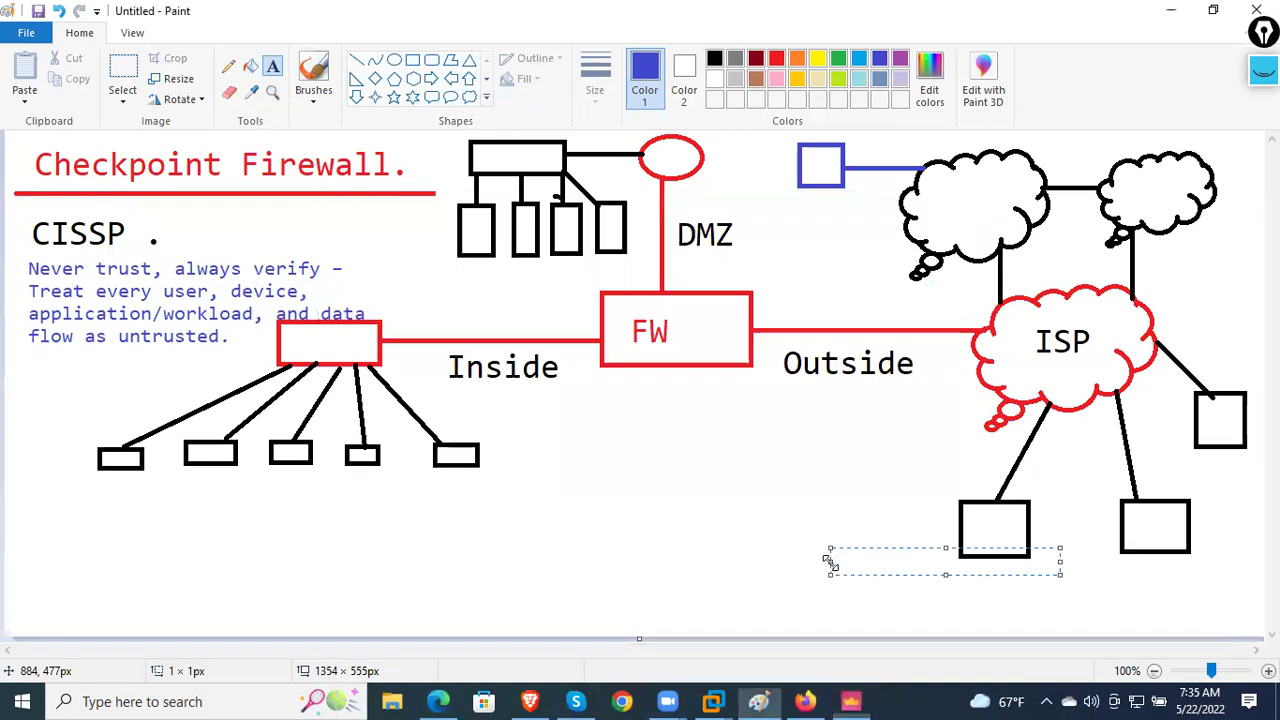
pyautogui.click(812, 700)
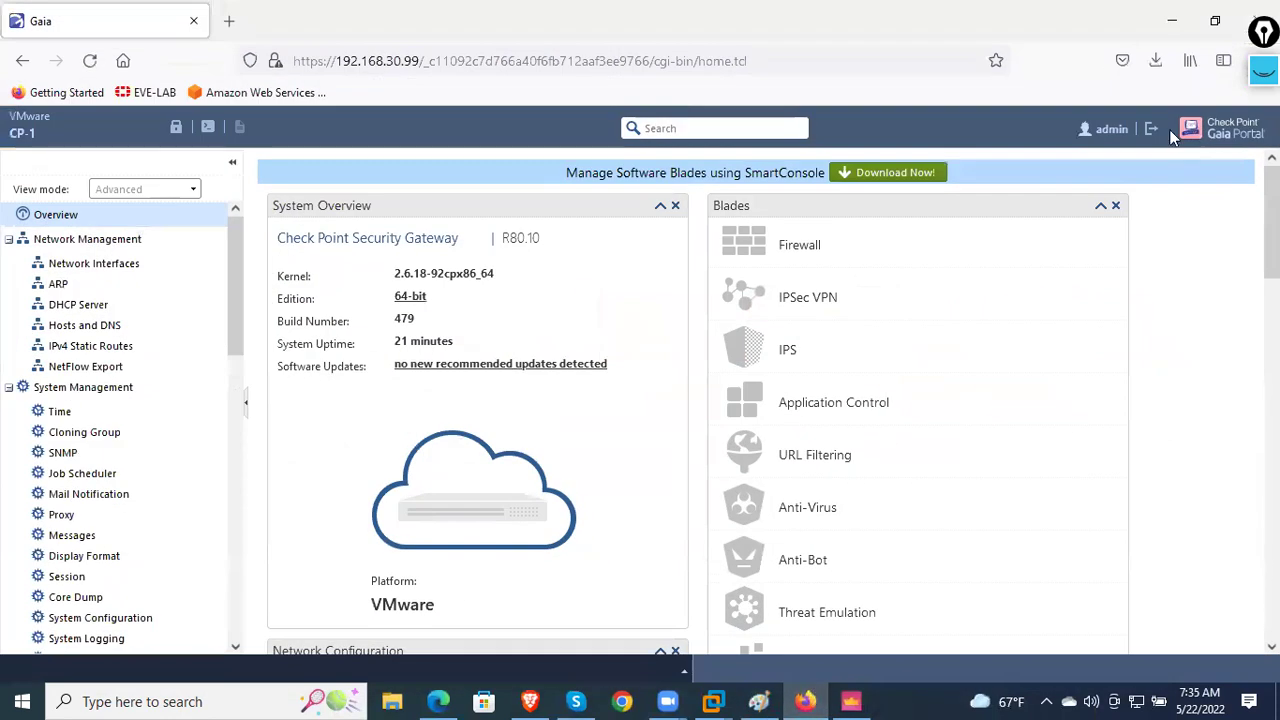
pyautogui.click(1155, 60)
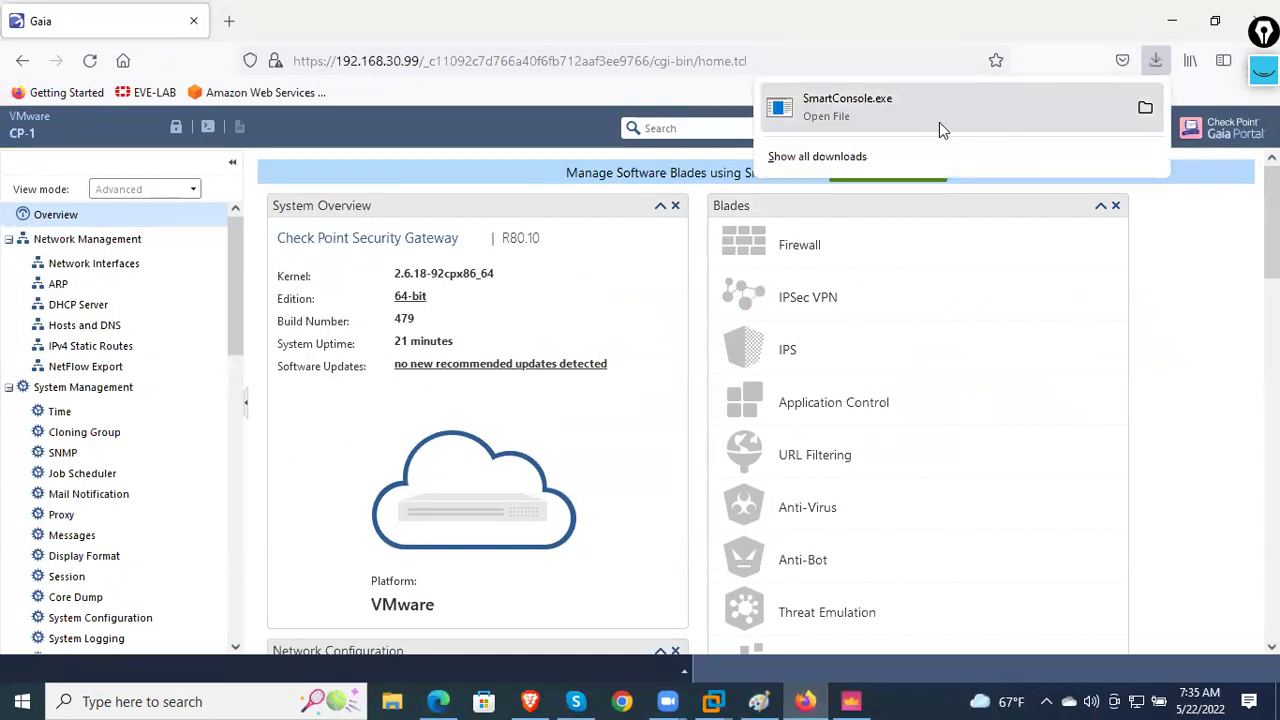
pyautogui.click(905, 116)
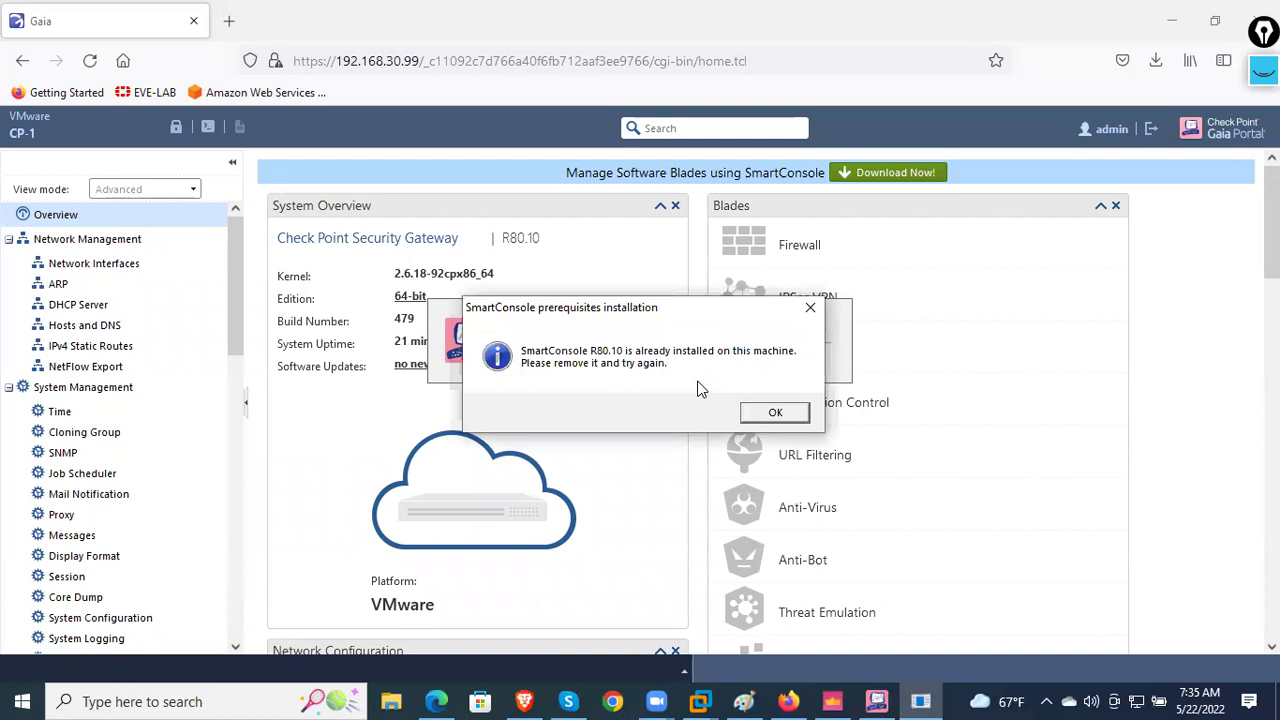
pyautogui.click(772, 412)
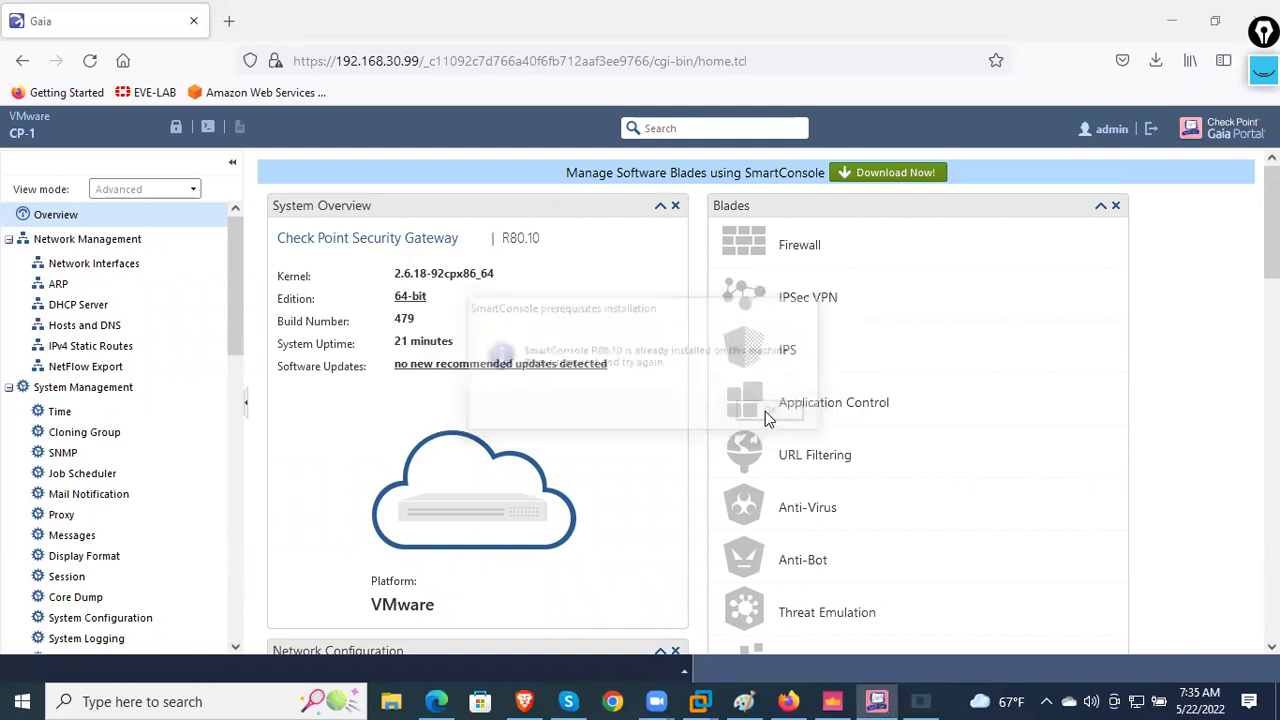
# - Search Start for 'sma' and launch SmartConsole R80.10
pyautogui.click(268, 697)
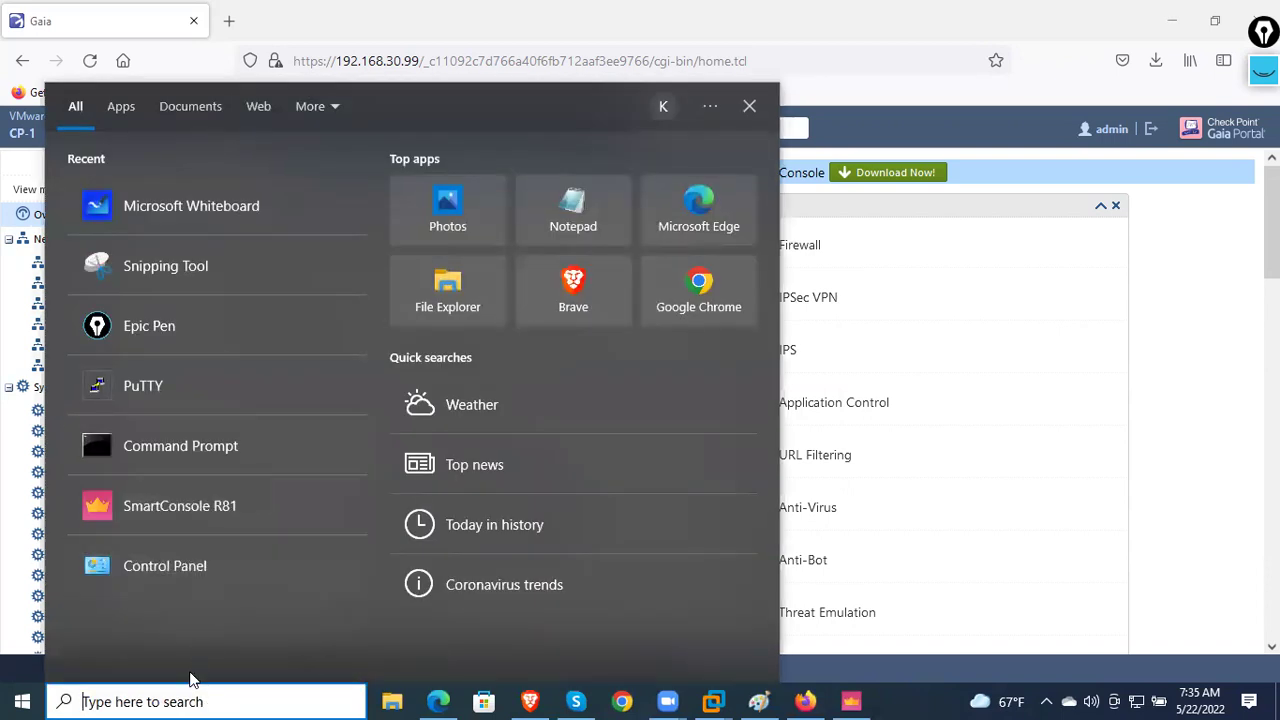
pyautogui.write('sma')
pyautogui.press('Down')
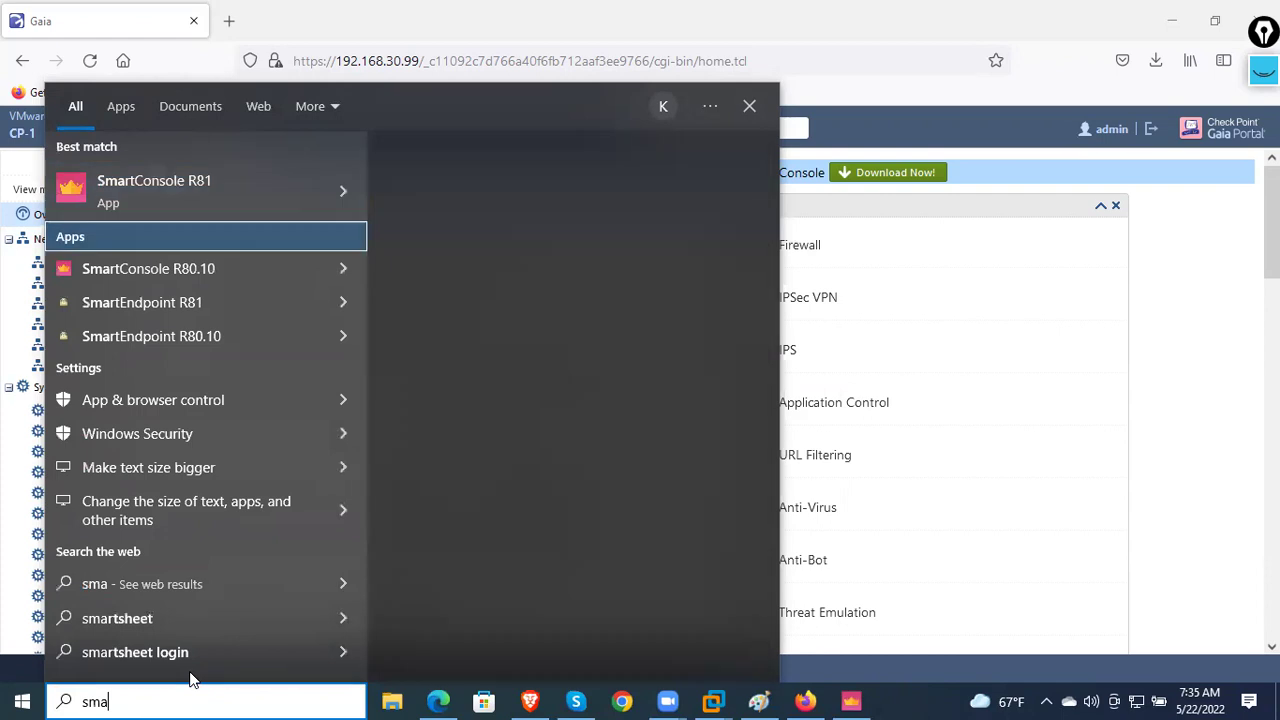
pyautogui.press('Return')
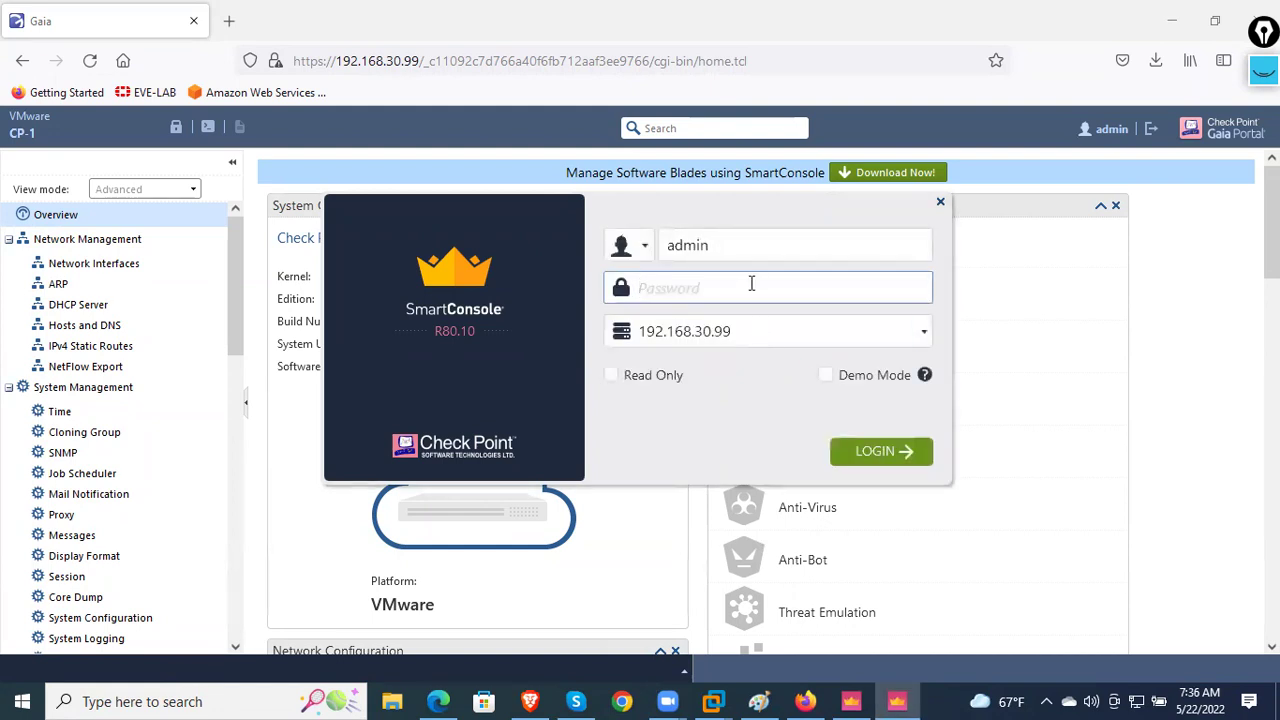
# - Log in with the account password, accepting the changed server fingerprint prompts
pyautogui.click(912, 450)
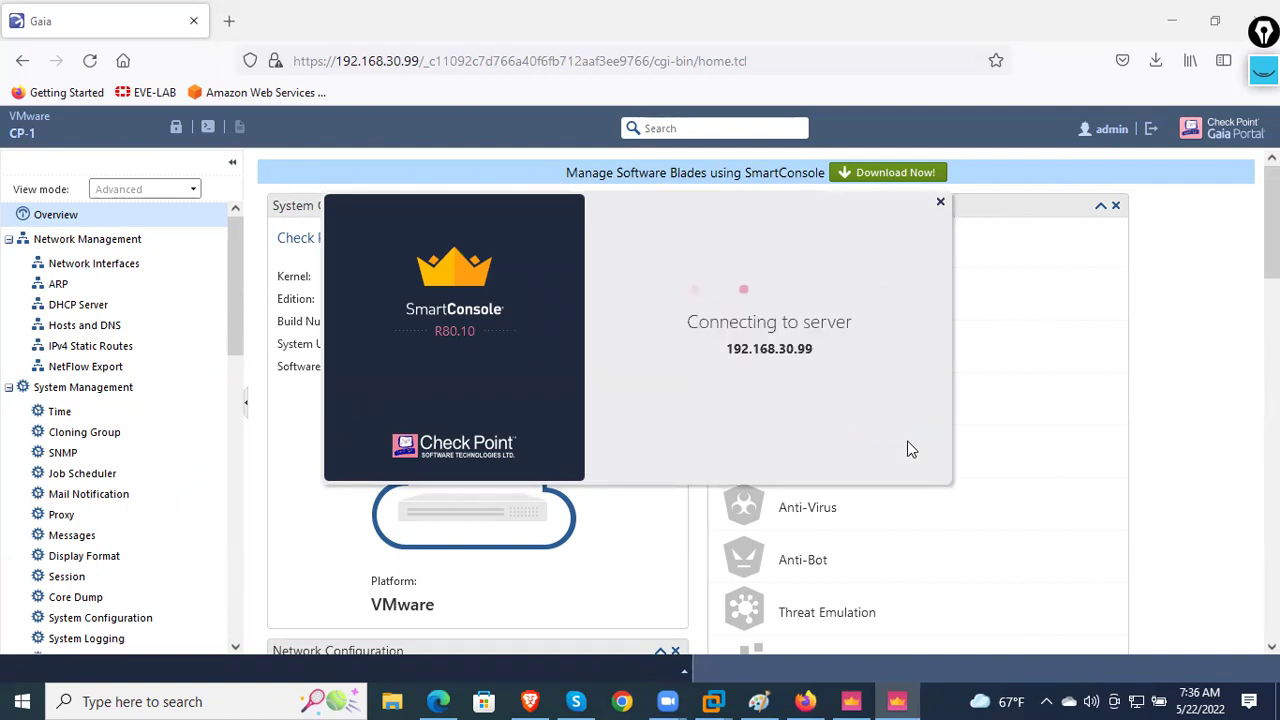
pyautogui.click(884, 460)
pyautogui.click(881, 452)
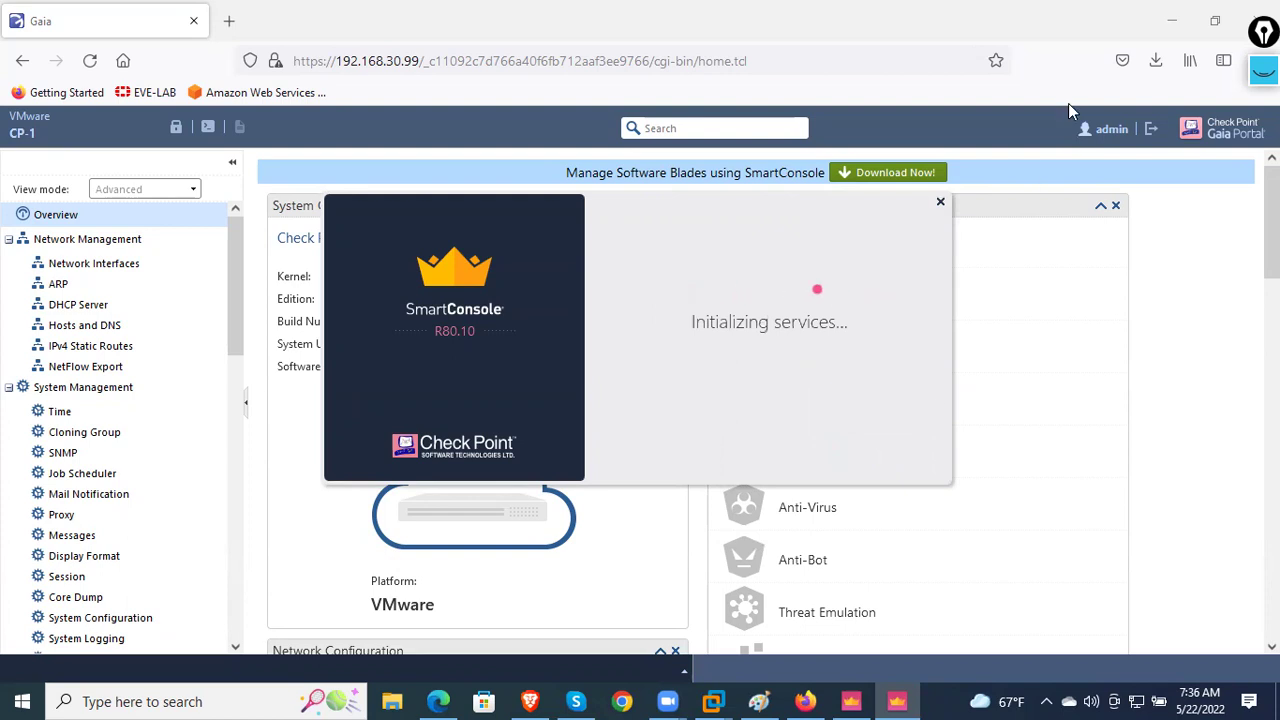
pyautogui.click(1173, 24)
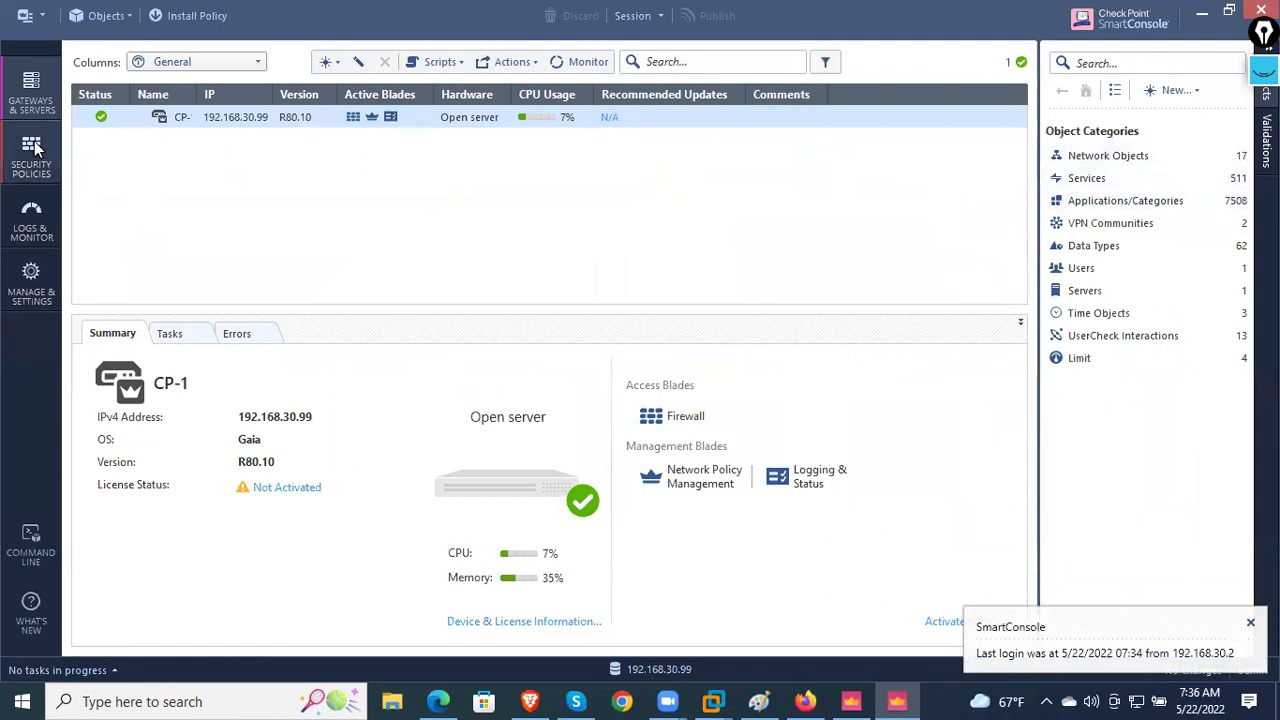
pyautogui.rightClick(220, 122)
pyautogui.click(268, 121)
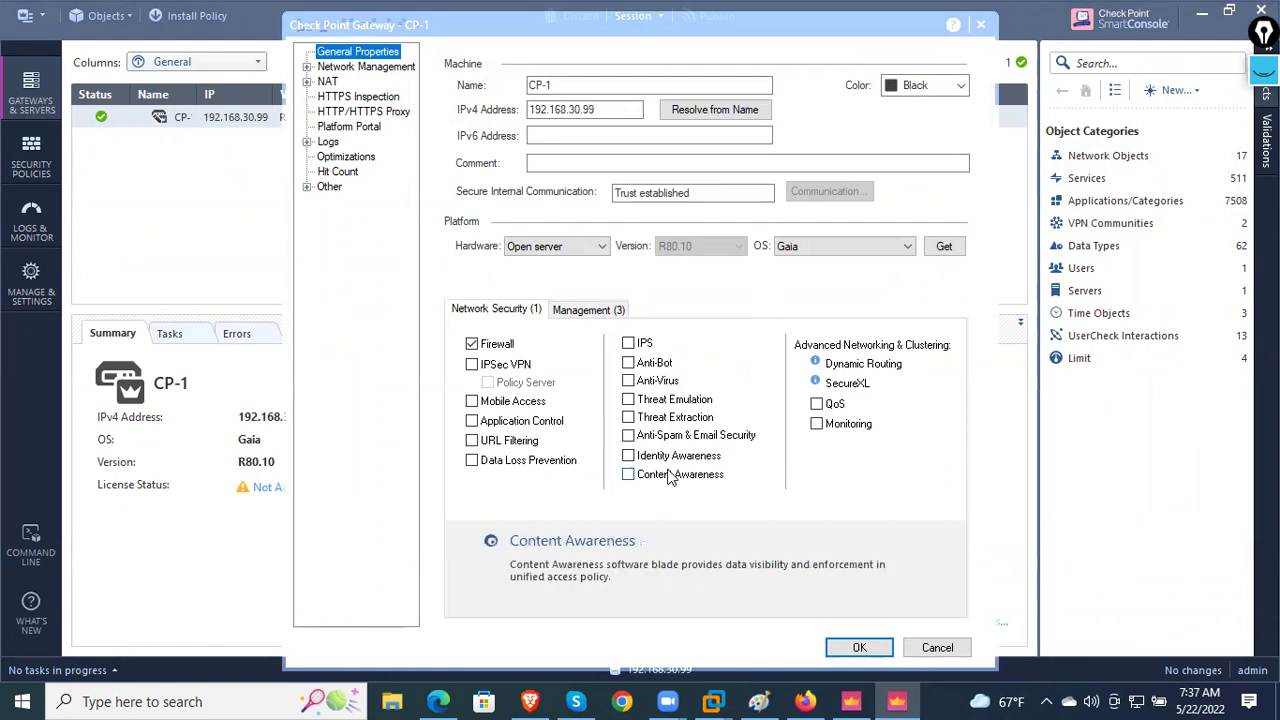
pyautogui.click(518, 441)
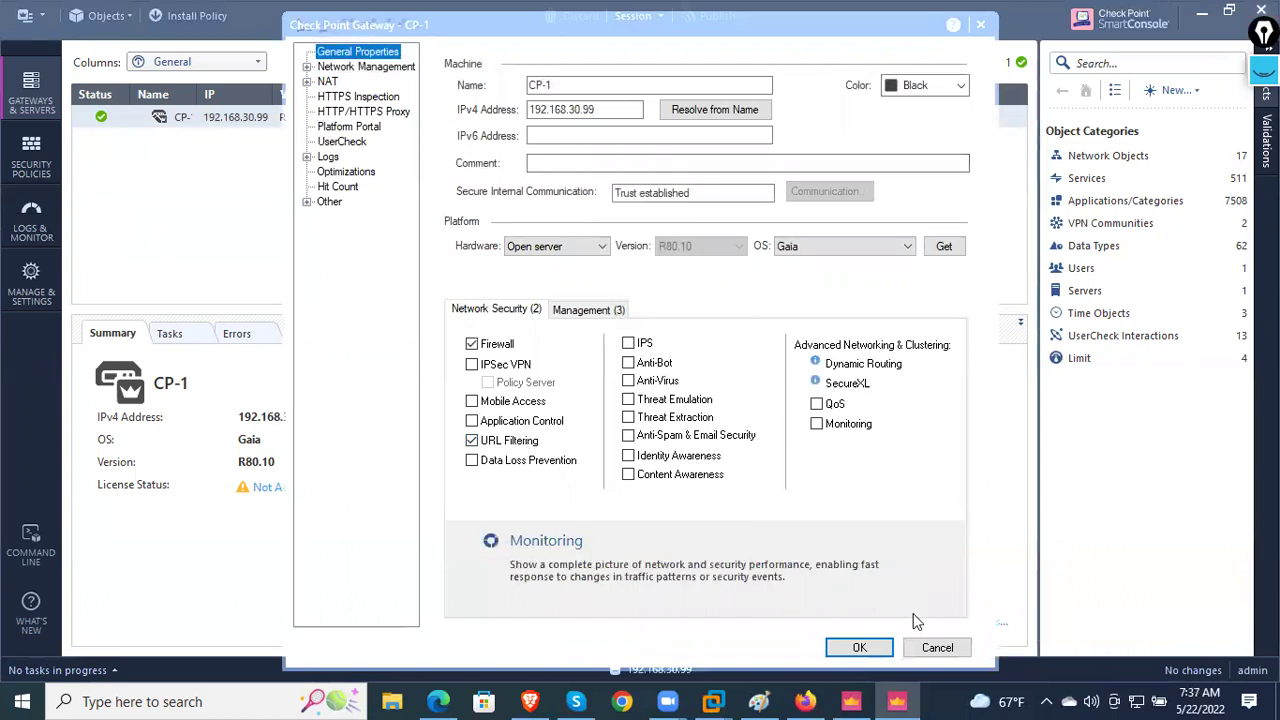
pyautogui.click(307, 67)
pyautogui.click(345, 84)
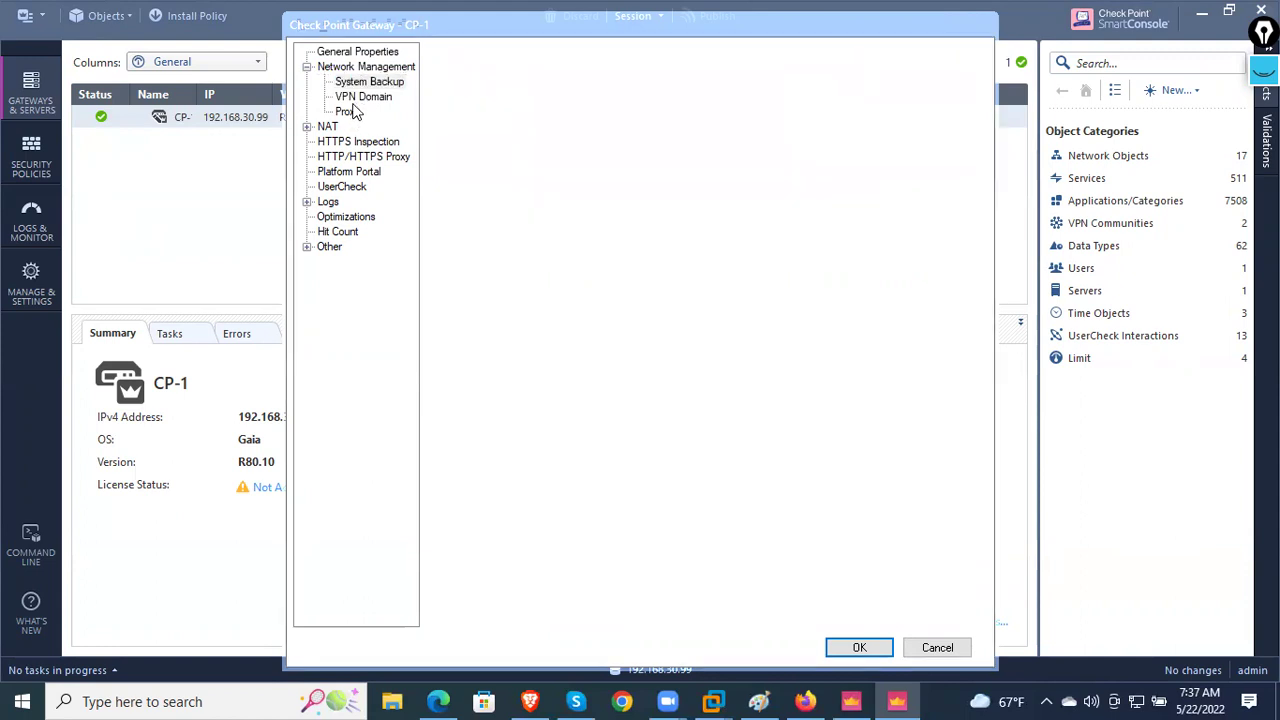
pyautogui.click(348, 112)
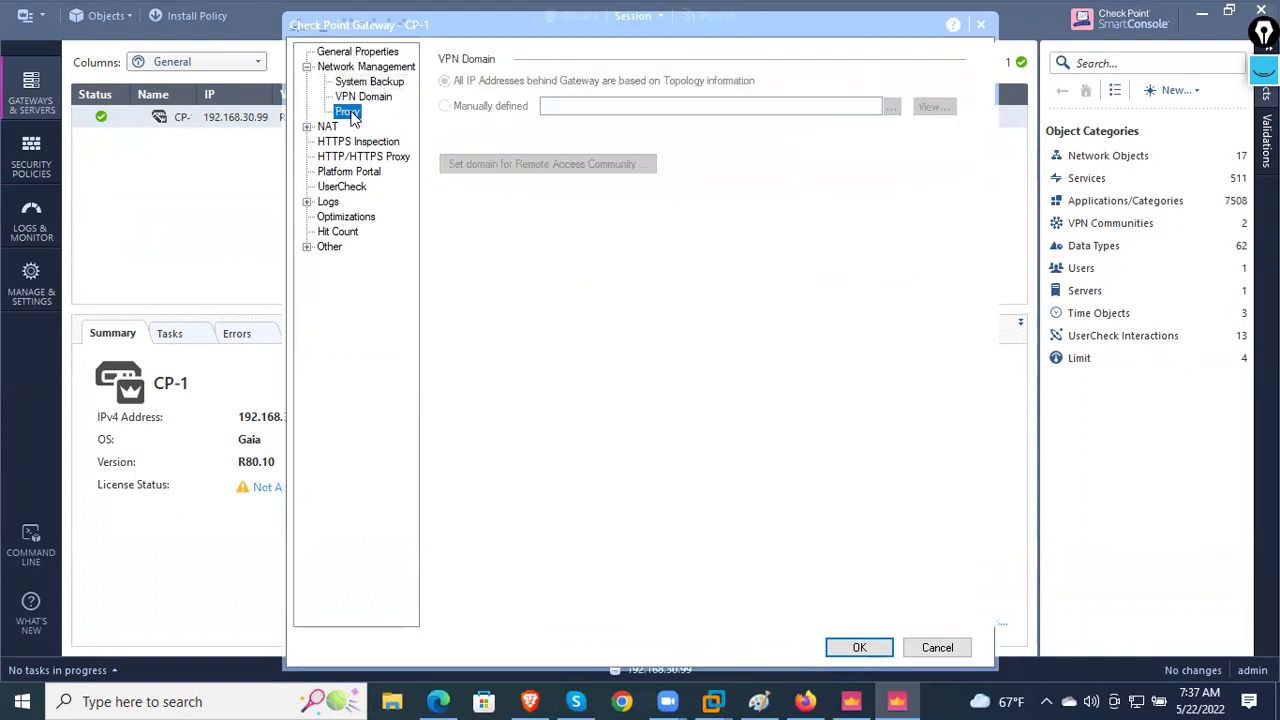
pyautogui.click(328, 127)
pyautogui.click(365, 157)
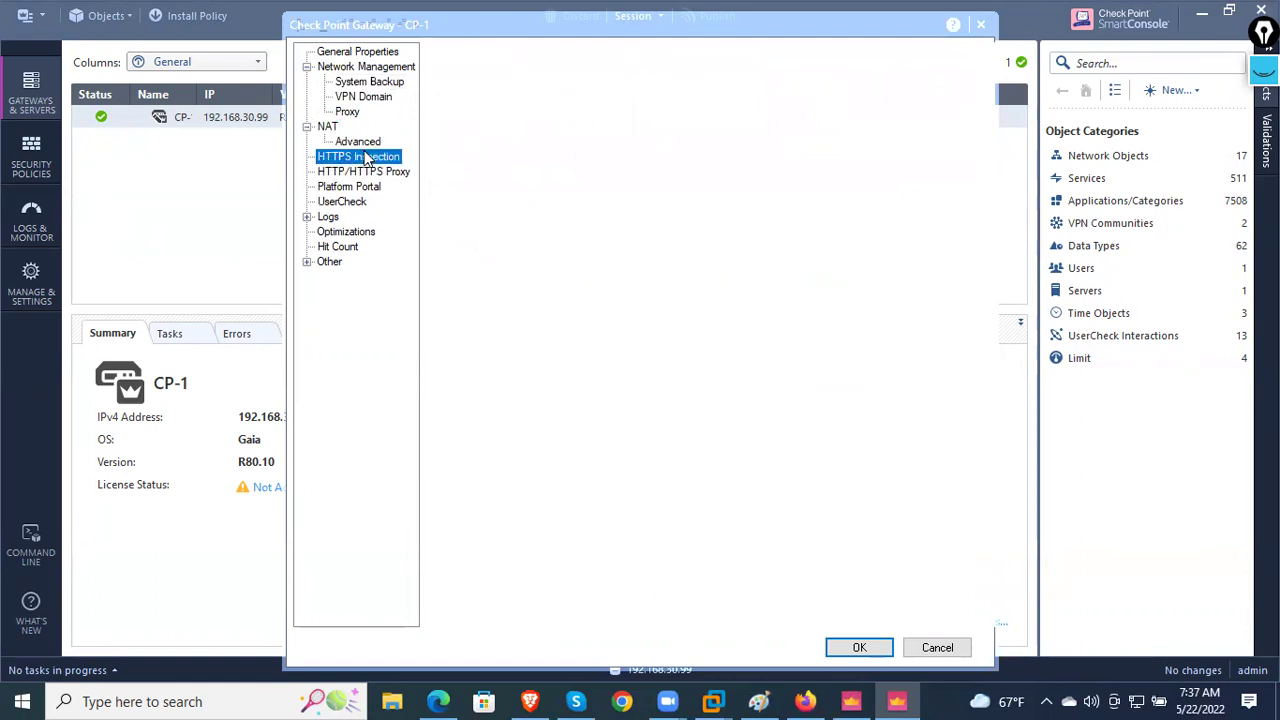
pyautogui.click(365, 142)
pyautogui.click(367, 172)
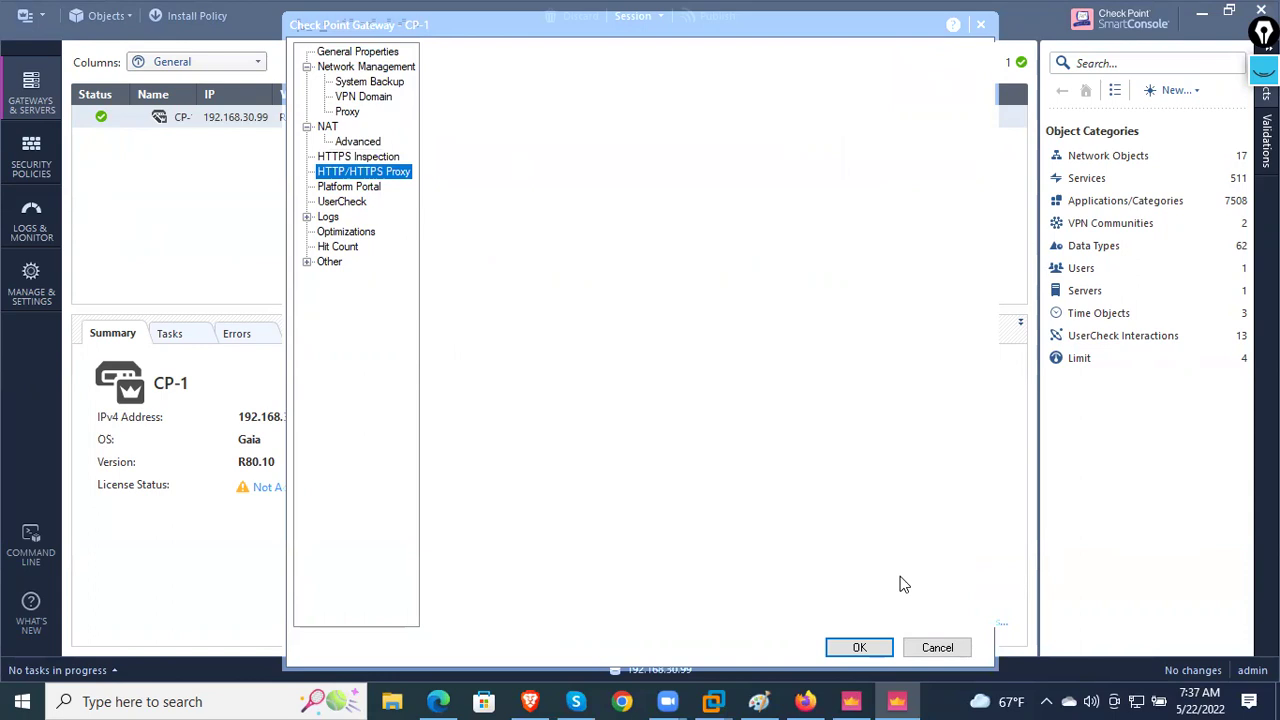
pyautogui.click(921, 654)
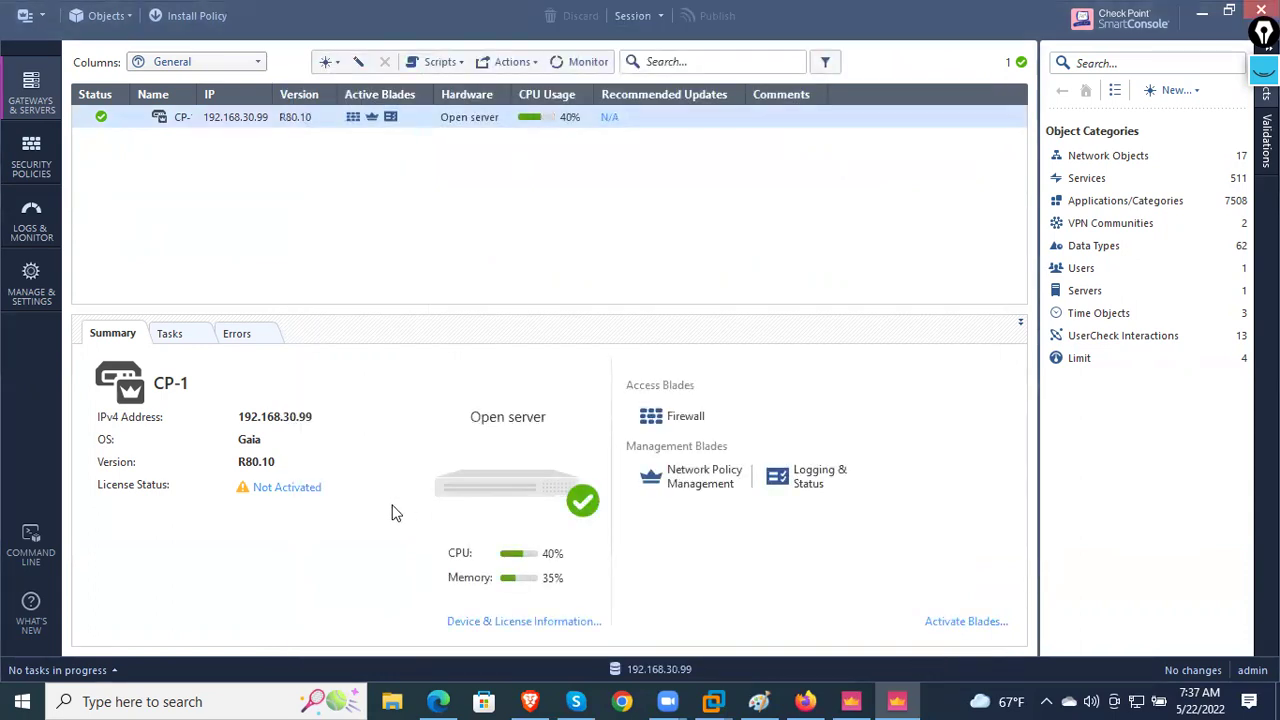
# - Review Manage & Settings Tags and the Security Policies rulebase, then bring the Gaia Portal forward
pyautogui.click(52, 300)
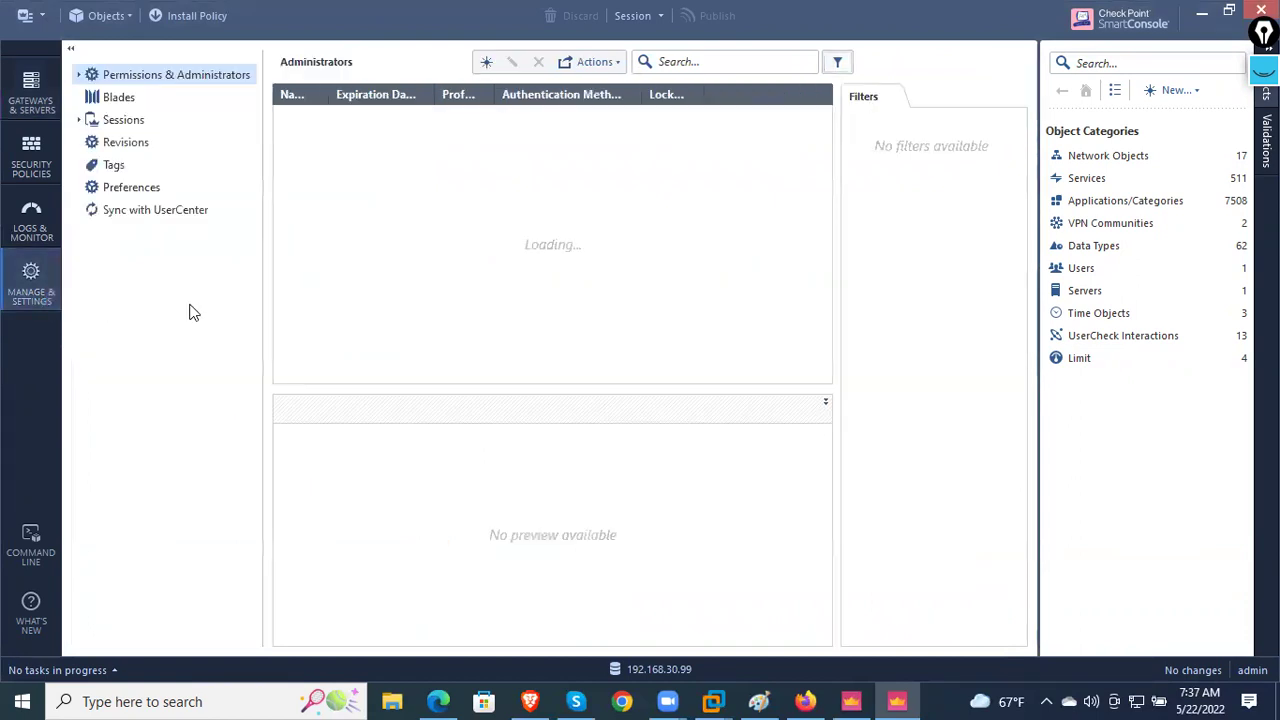
pyautogui.click(128, 166)
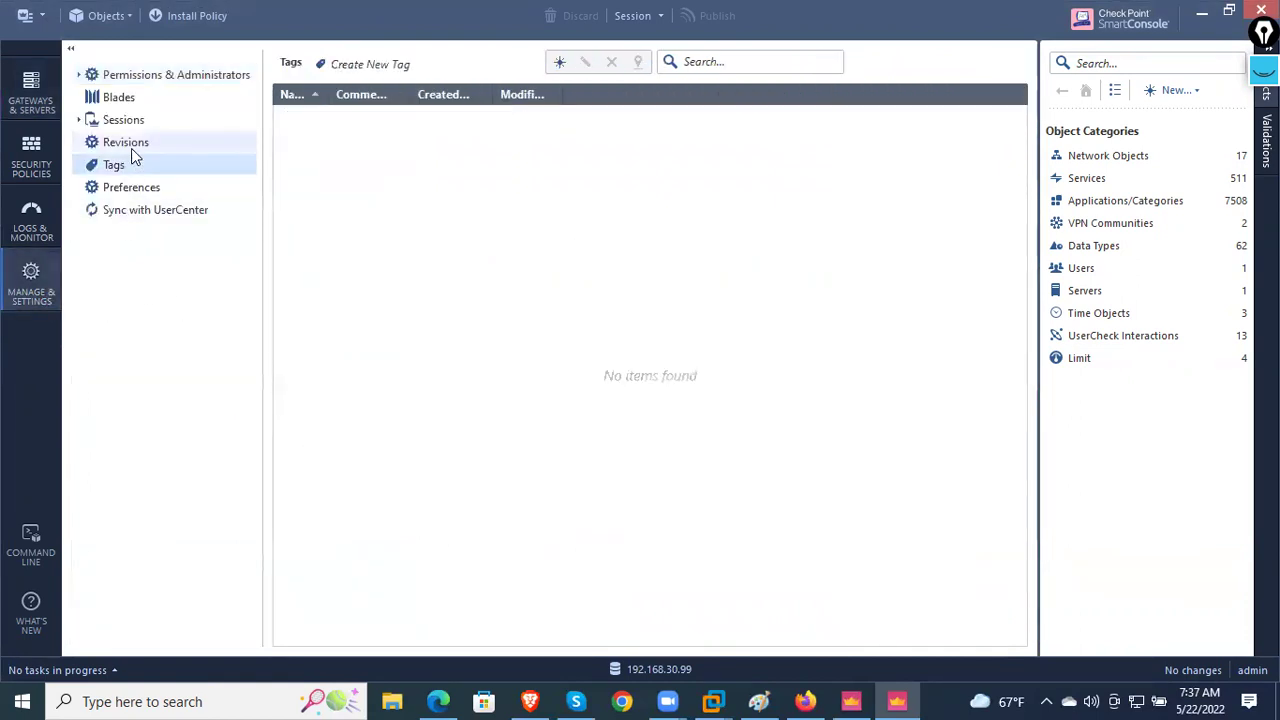
pyautogui.click(58, 163)
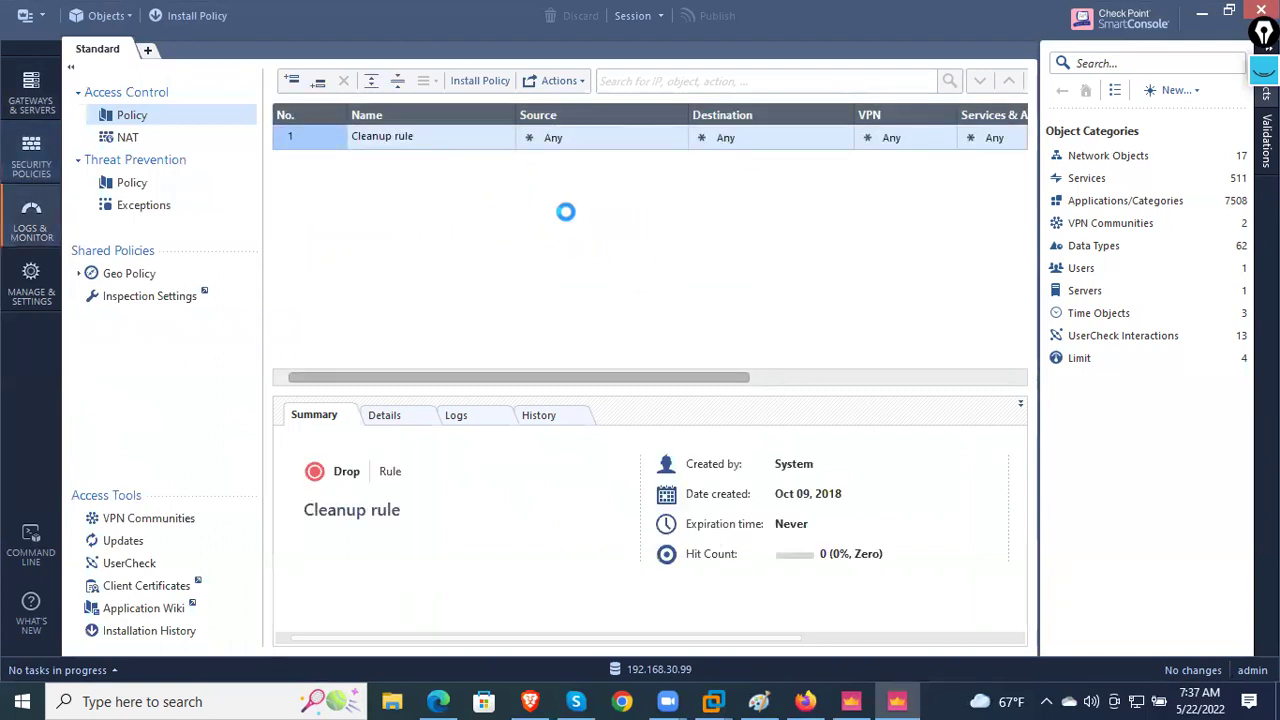
pyautogui.click(805, 701)
pyautogui.click(535, 61)
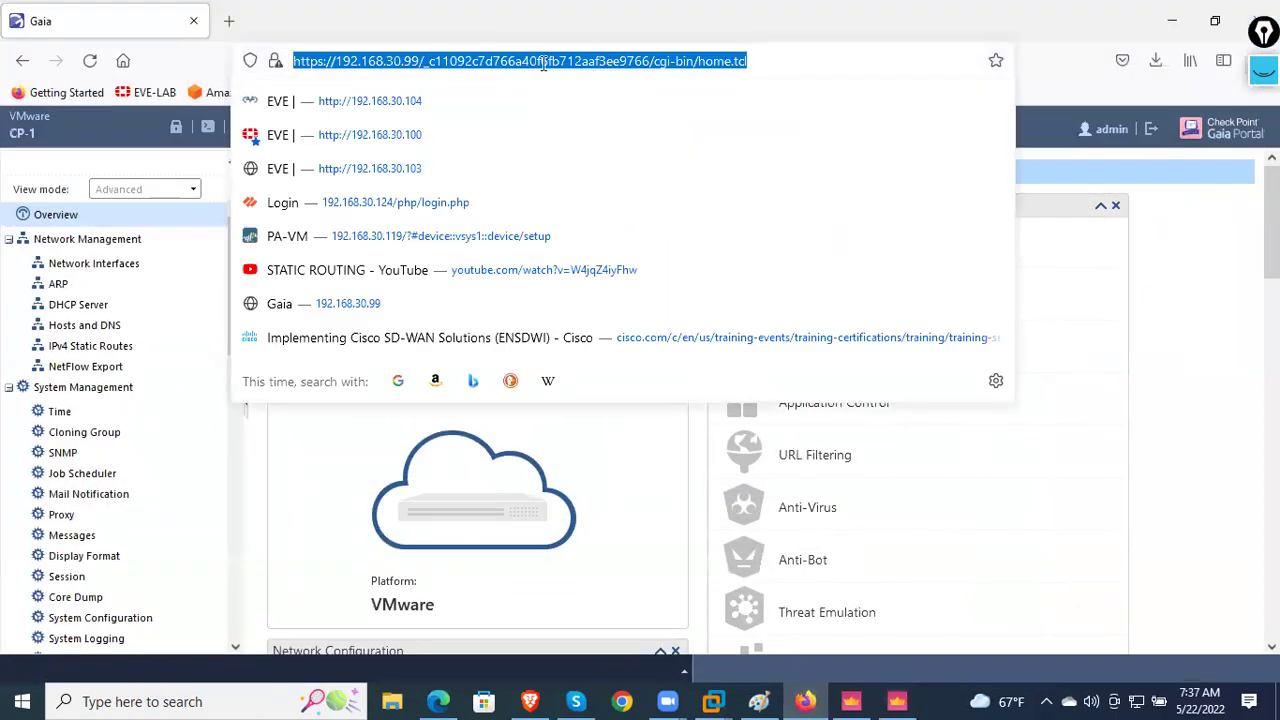
pyautogui.click(1178, 201)
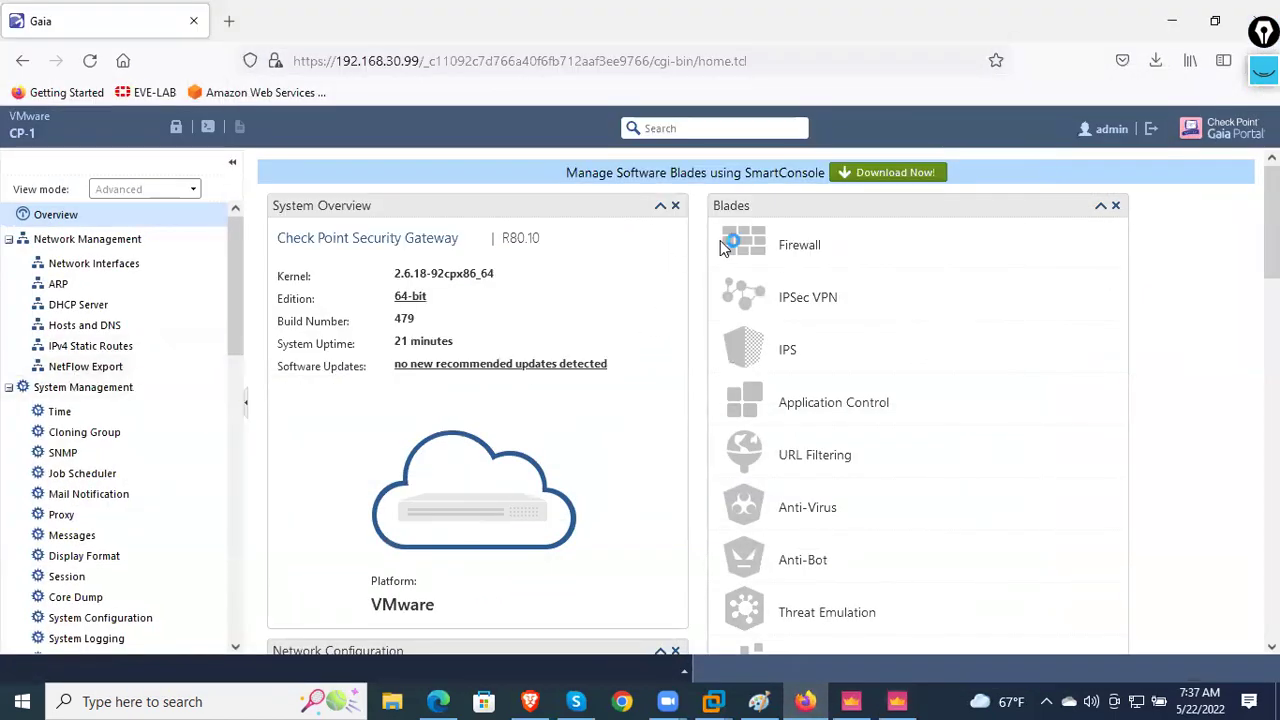
pyautogui.scroll(-3, 829, 493)
pyautogui.scroll(3, 843, 568)
pyautogui.click(1263, 70)
pyautogui.click(1195, 135)
pyautogui.moveTo(803, 211); pyautogui.dragTo(665, 282)
pyautogui.moveTo(840, 256); pyautogui.dragTo(662, 332)
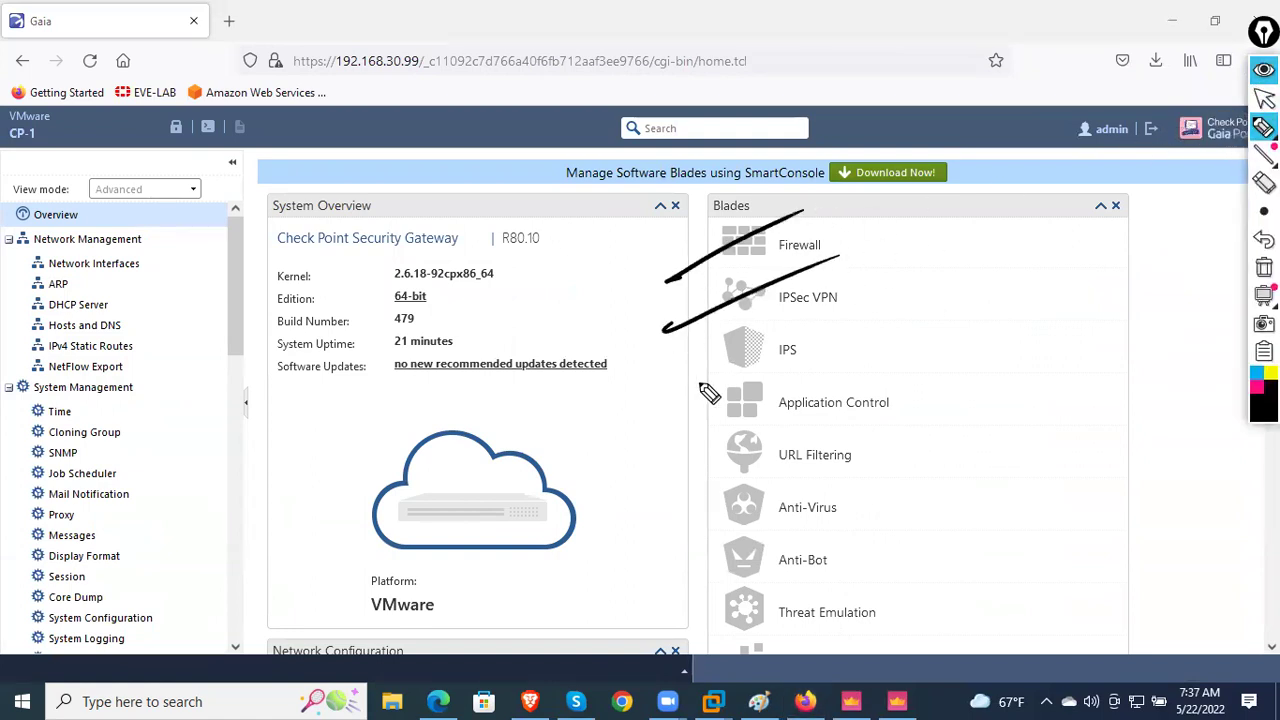
pyautogui.moveTo(800, 322); pyautogui.dragTo(648, 400)
pyautogui.moveTo(853, 374); pyautogui.dragTo(668, 440)
pyautogui.moveTo(810, 427); pyautogui.dragTo(651, 493)
pyautogui.moveTo(822, 483); pyautogui.dragTo(652, 534)
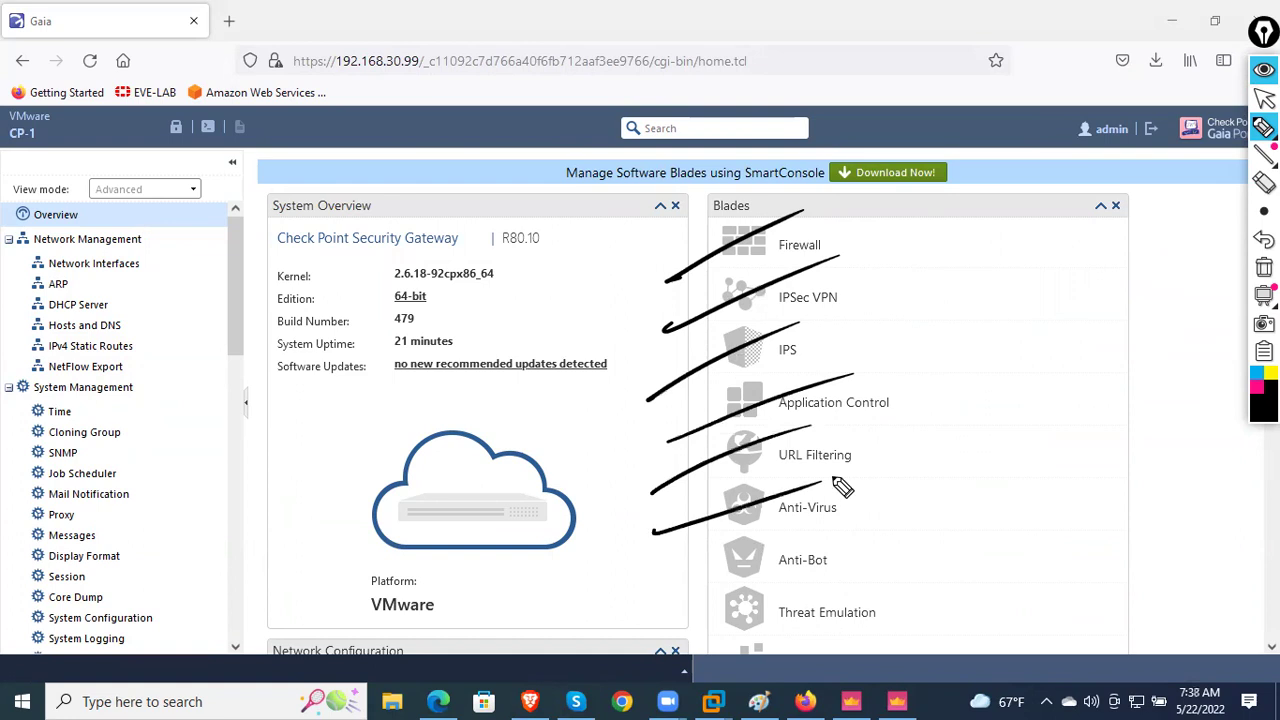
pyautogui.moveTo(646, 589); pyautogui.dragTo(938, 491)
pyautogui.moveTo(658, 630); pyautogui.dragTo(871, 544)
pyautogui.moveTo(674, 676); pyautogui.dragTo(852, 587)
pyautogui.moveTo(748, 676); pyautogui.dragTo(942, 589)
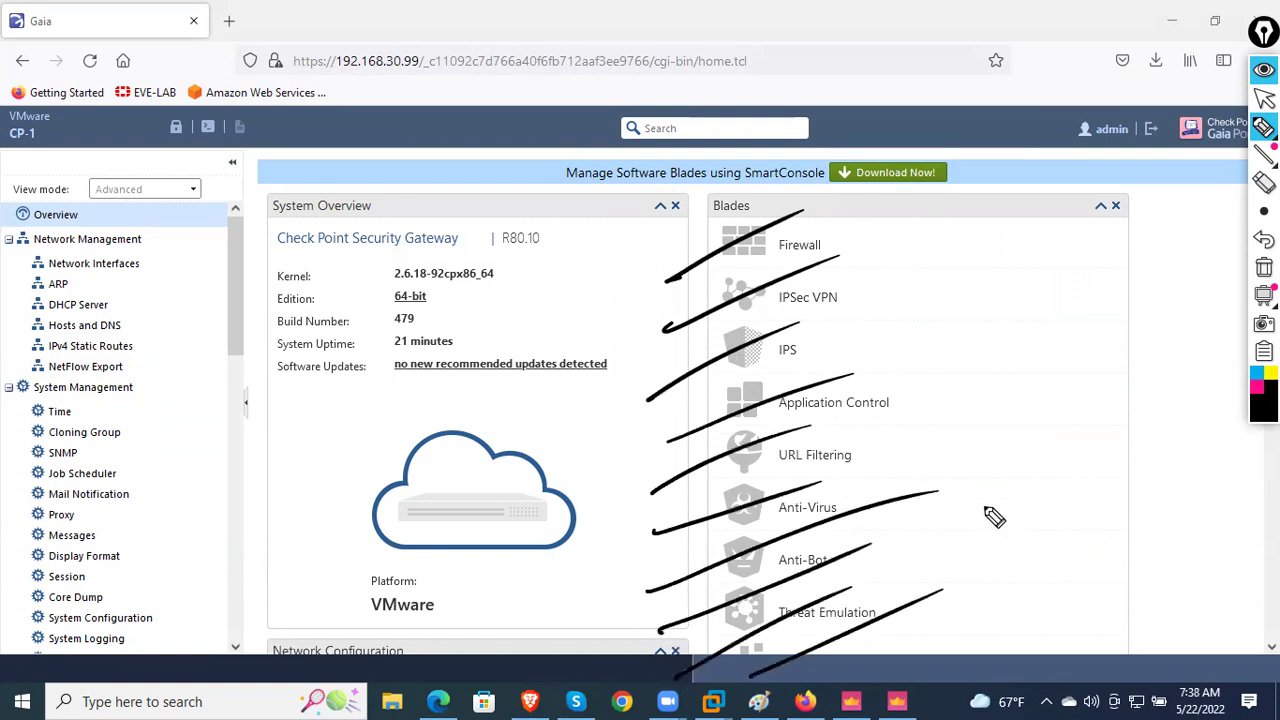
pyautogui.moveTo(988, 344)
pyautogui.mouseDown()
pyautogui.moveTo(990, 386)
pyautogui.moveTo(1117, 347)
pyautogui.moveTo(997, 429)
pyautogui.moveTo(1094, 287)
pyautogui.mouseUp()
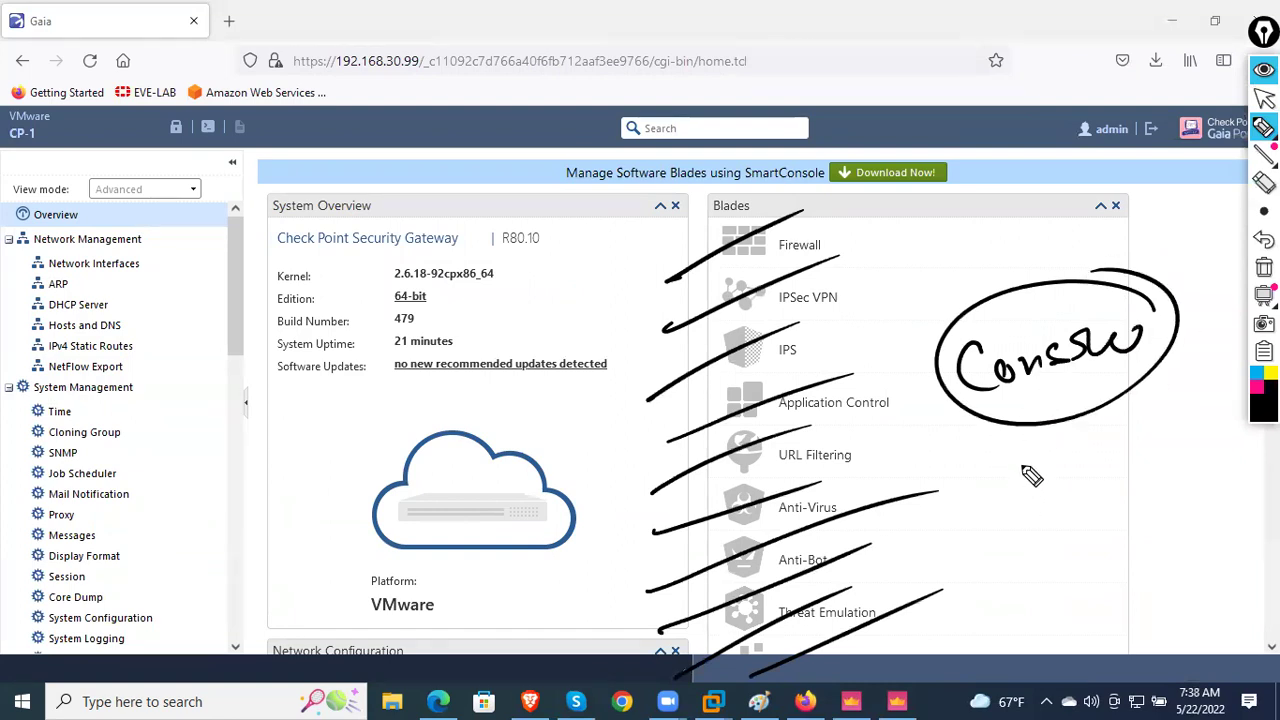
pyautogui.moveTo(24, 315); pyautogui.dragTo(150, 269)
pyautogui.moveTo(62, 391); pyautogui.dragTo(162, 325)
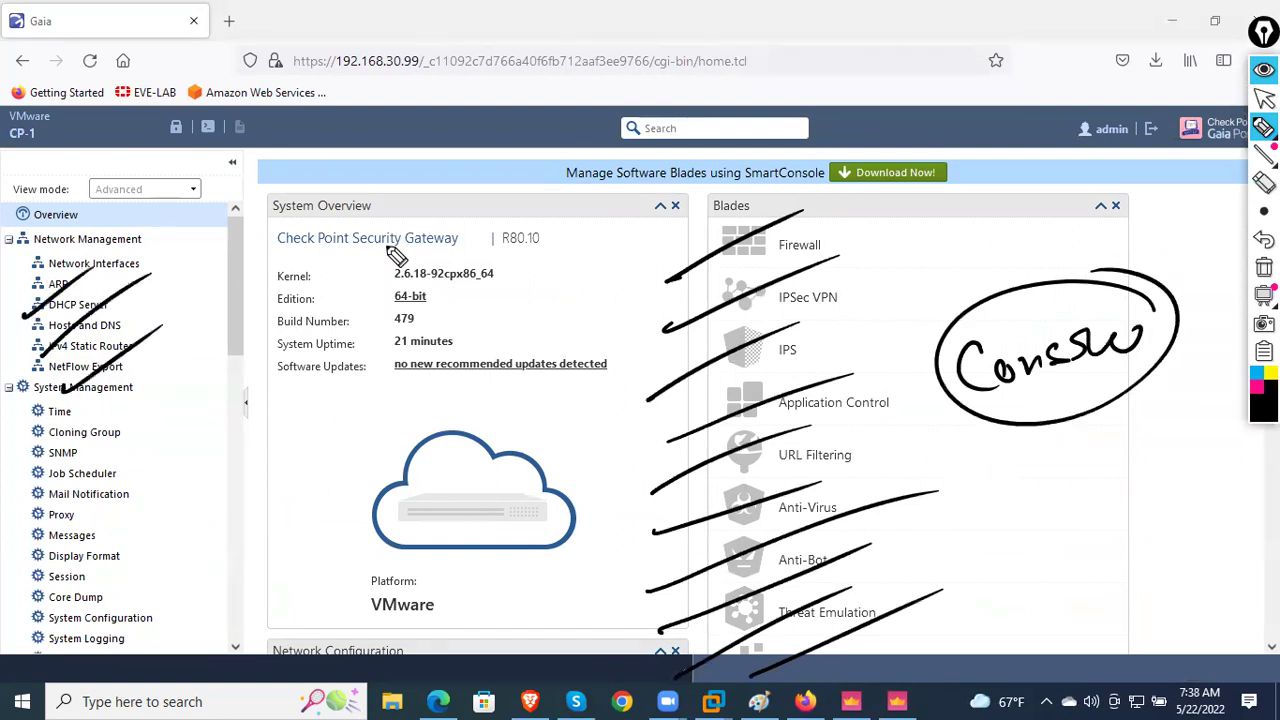
pyautogui.click(1264, 267)
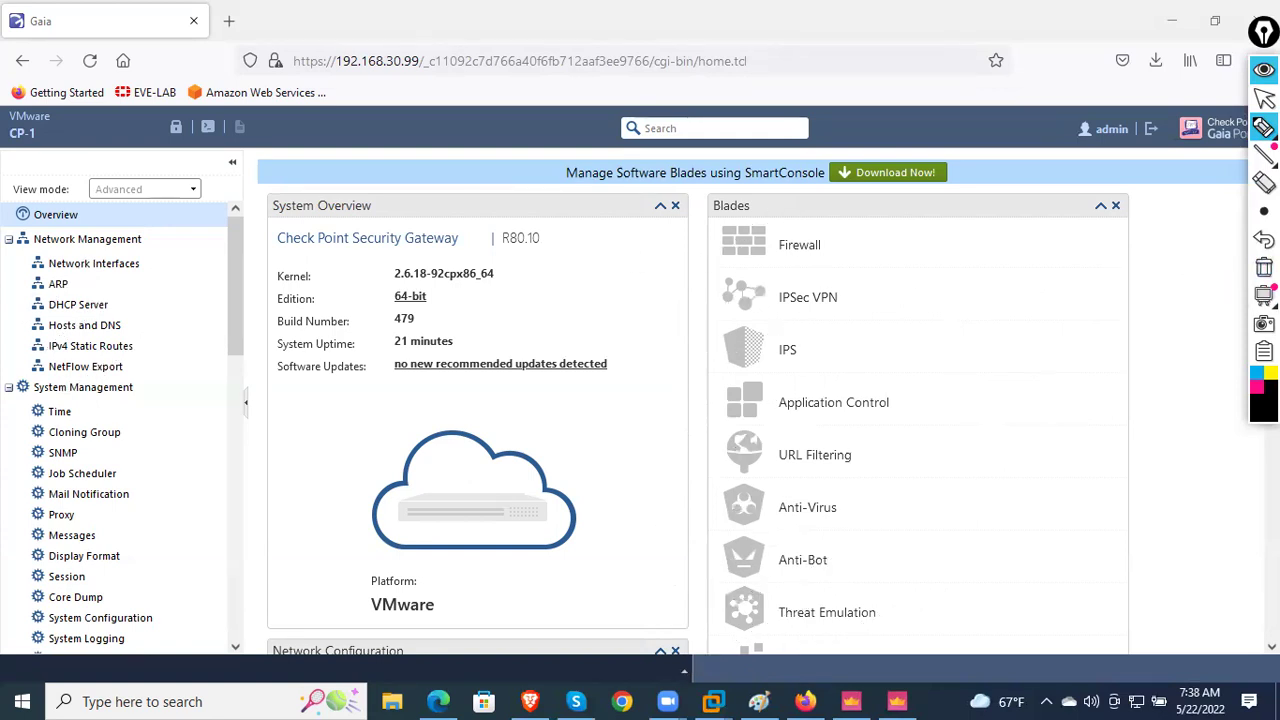
# - Browse the Gaia DHCP Server, SNMP, Time and Users pages for CP-1
pyautogui.click(1264, 69)
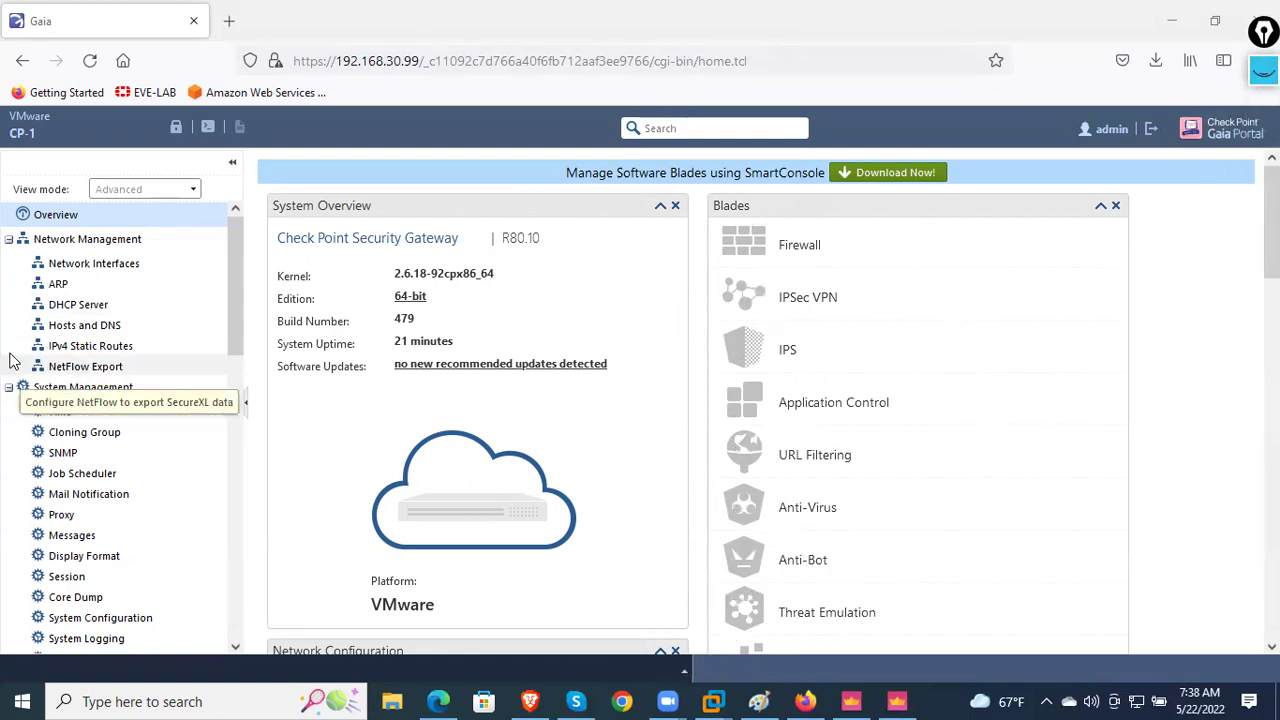
pyautogui.click(78, 304)
pyautogui.scroll(-2, 112, 405)
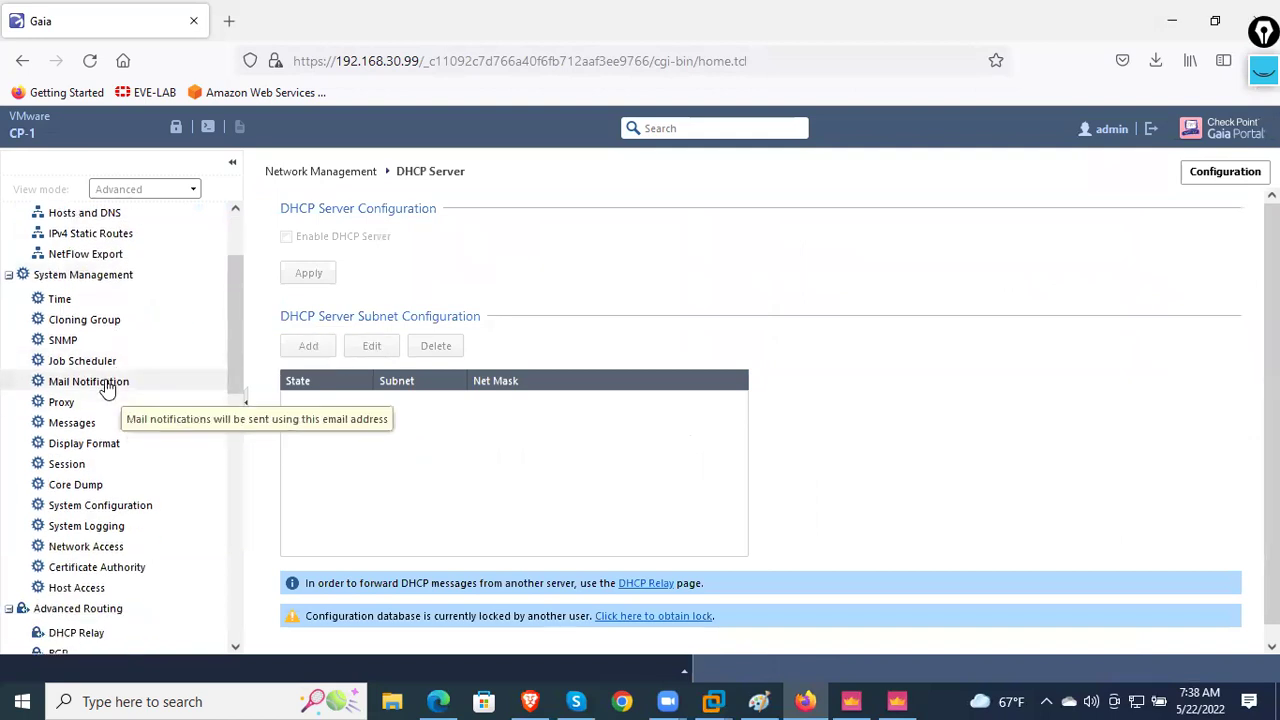
pyautogui.click(92, 343)
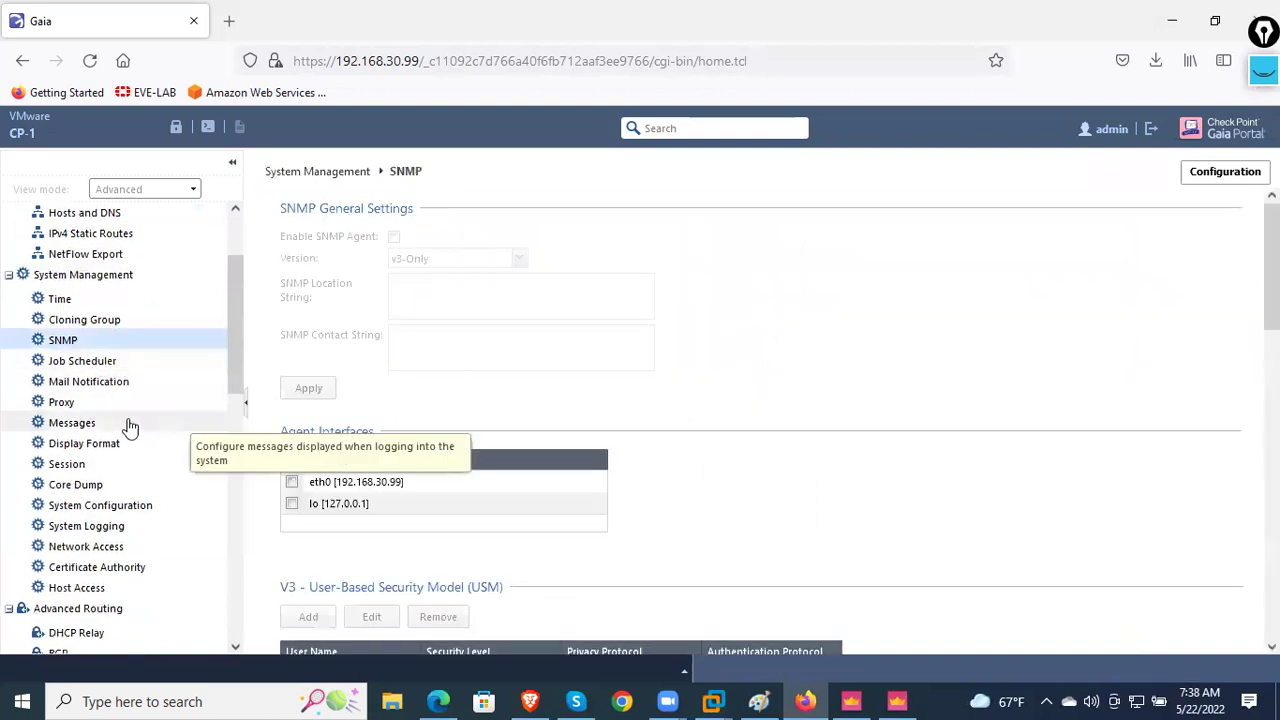
pyautogui.click(62, 299)
pyautogui.scroll(-1, 97, 480)
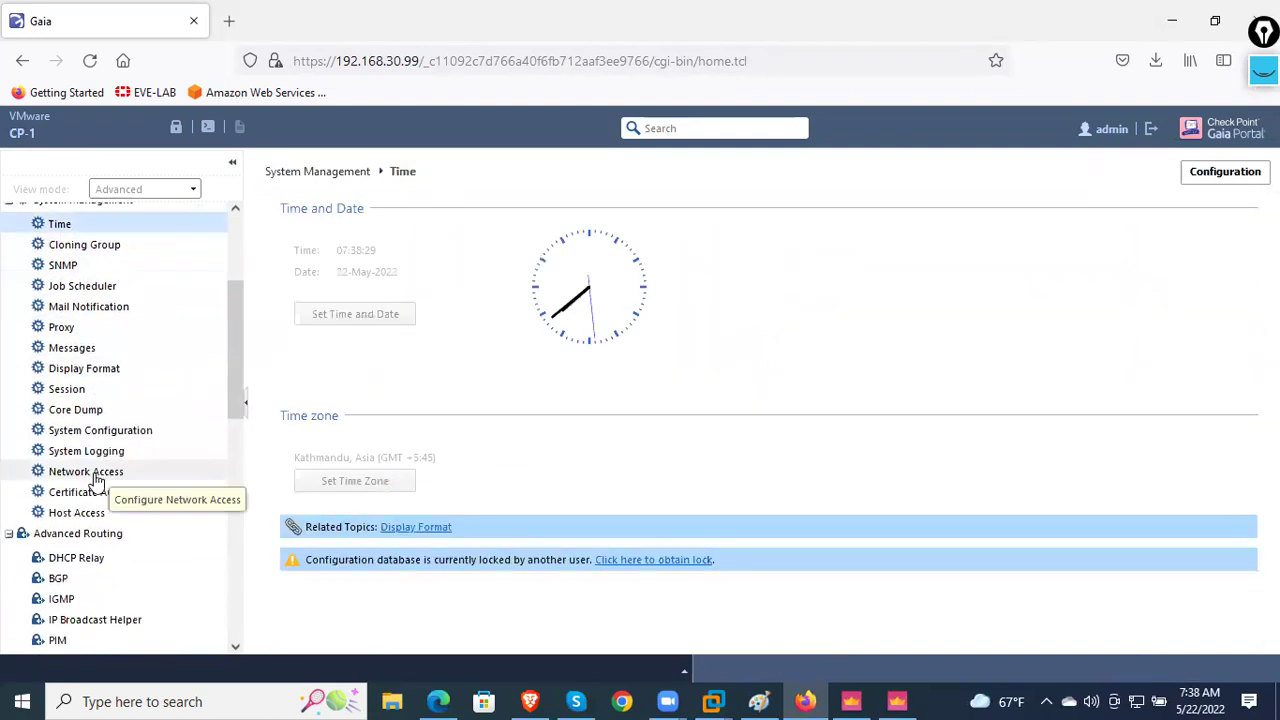
pyautogui.scroll(-6, 96, 500)
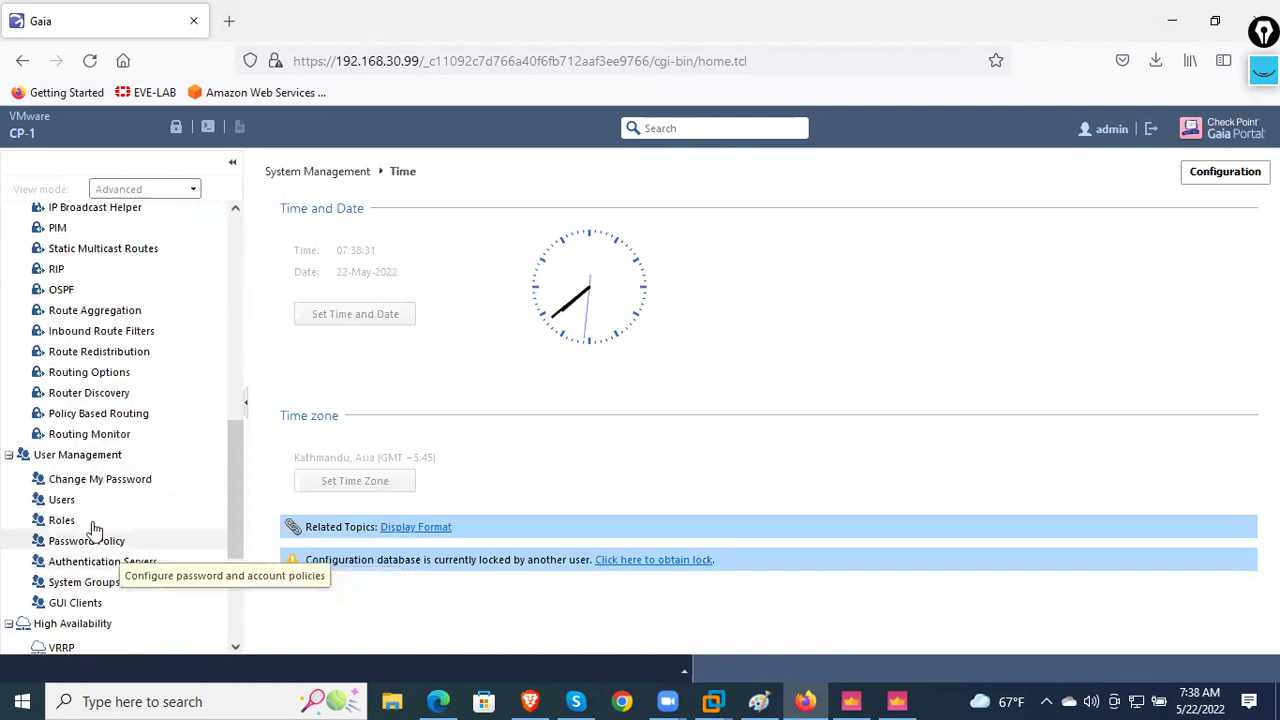
pyautogui.click(85, 502)
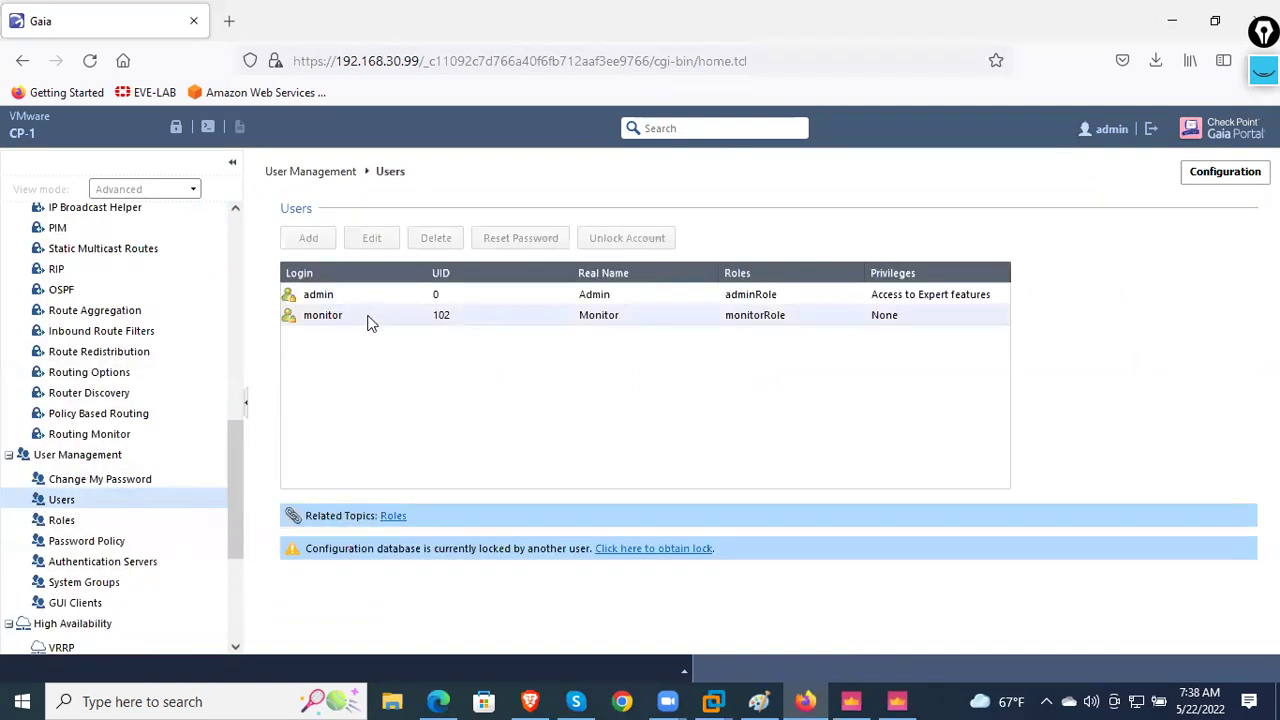
# - View the BGP, DHCP Server and ARP pages, then return to SmartConsole's Logs view
pyautogui.scroll(2, 134, 398)
pyautogui.click(72, 318)
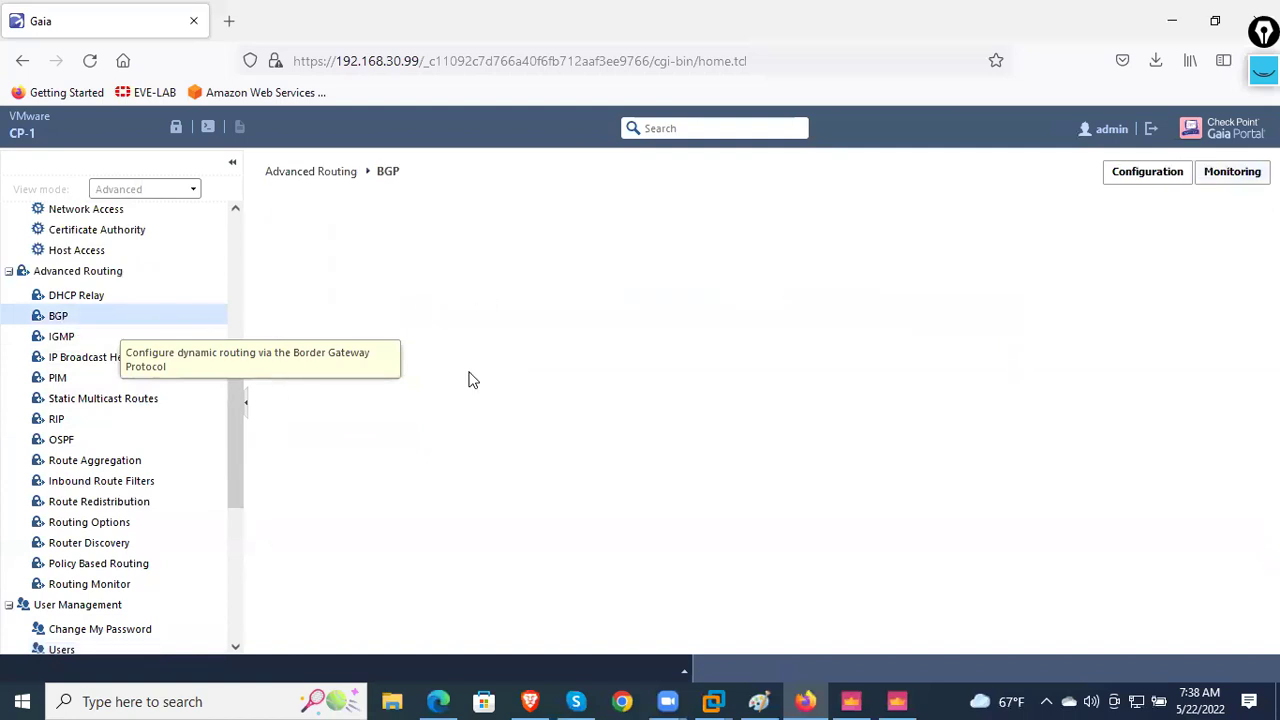
pyautogui.scroll(2, 120, 420)
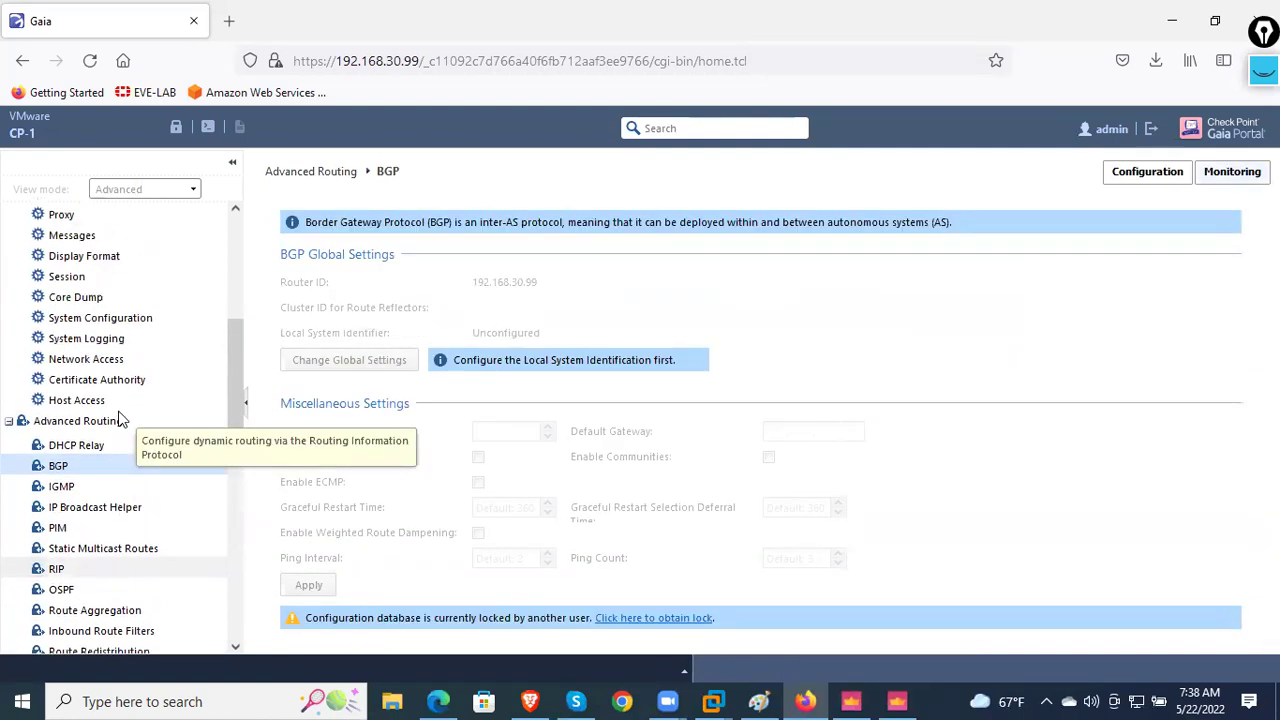
pyautogui.scroll(4, 119, 418)
pyautogui.click(103, 303)
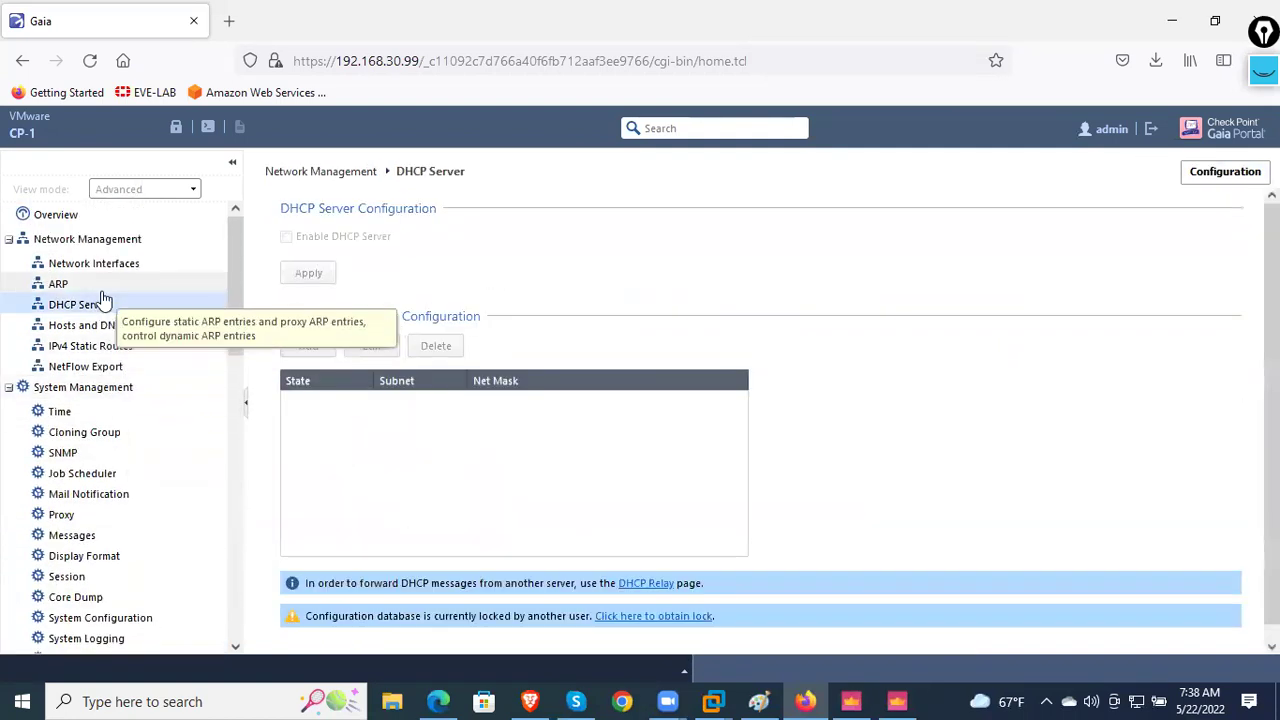
pyautogui.click(106, 285)
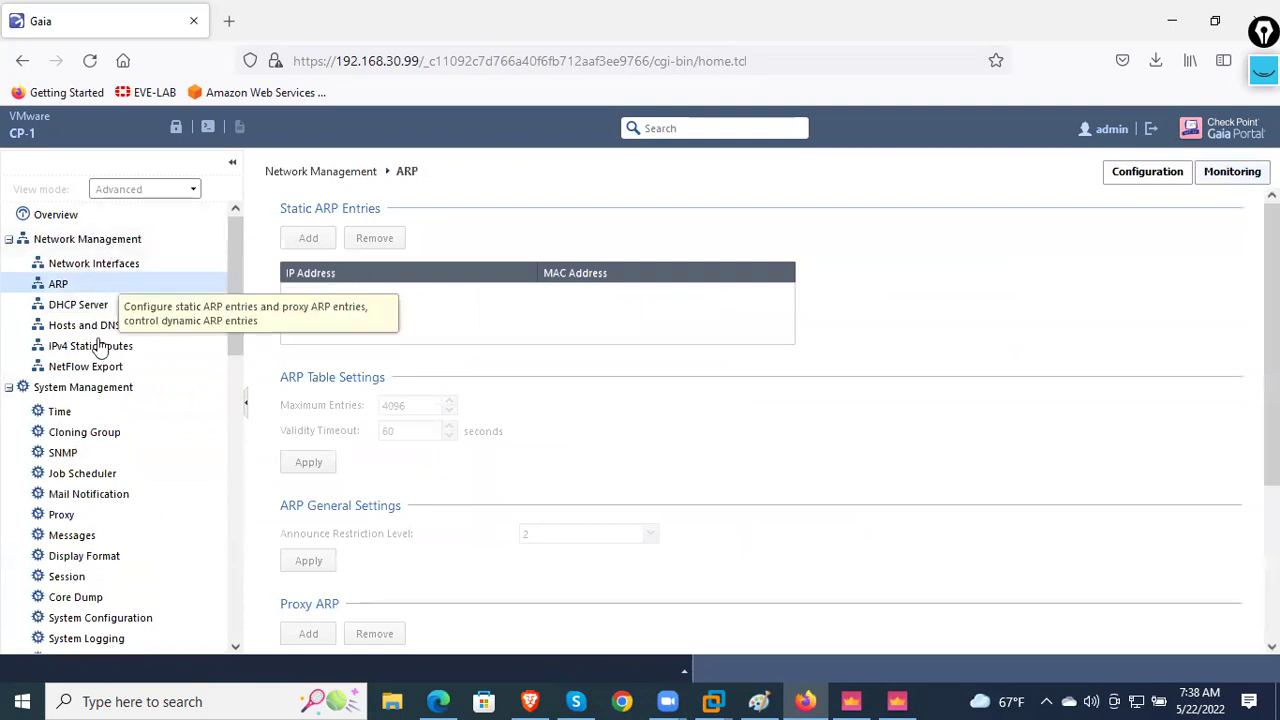
pyautogui.scroll(-10, 100, 345)
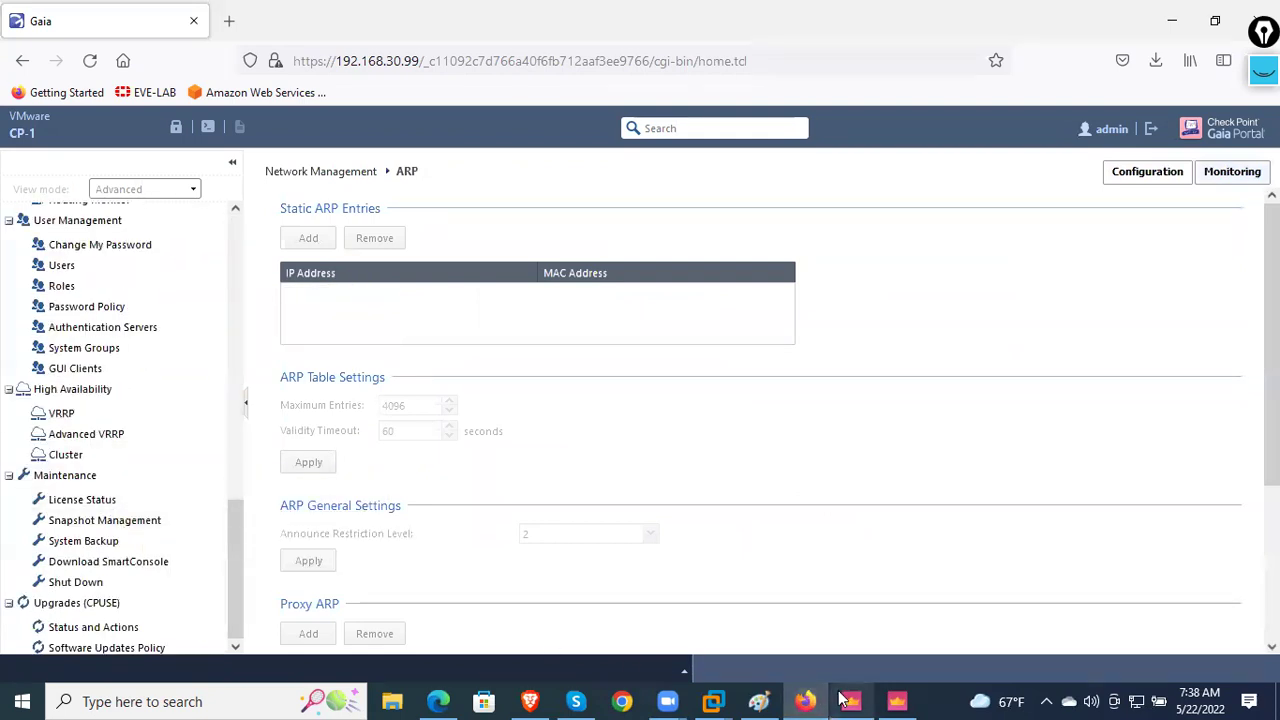
pyautogui.click(897, 701)
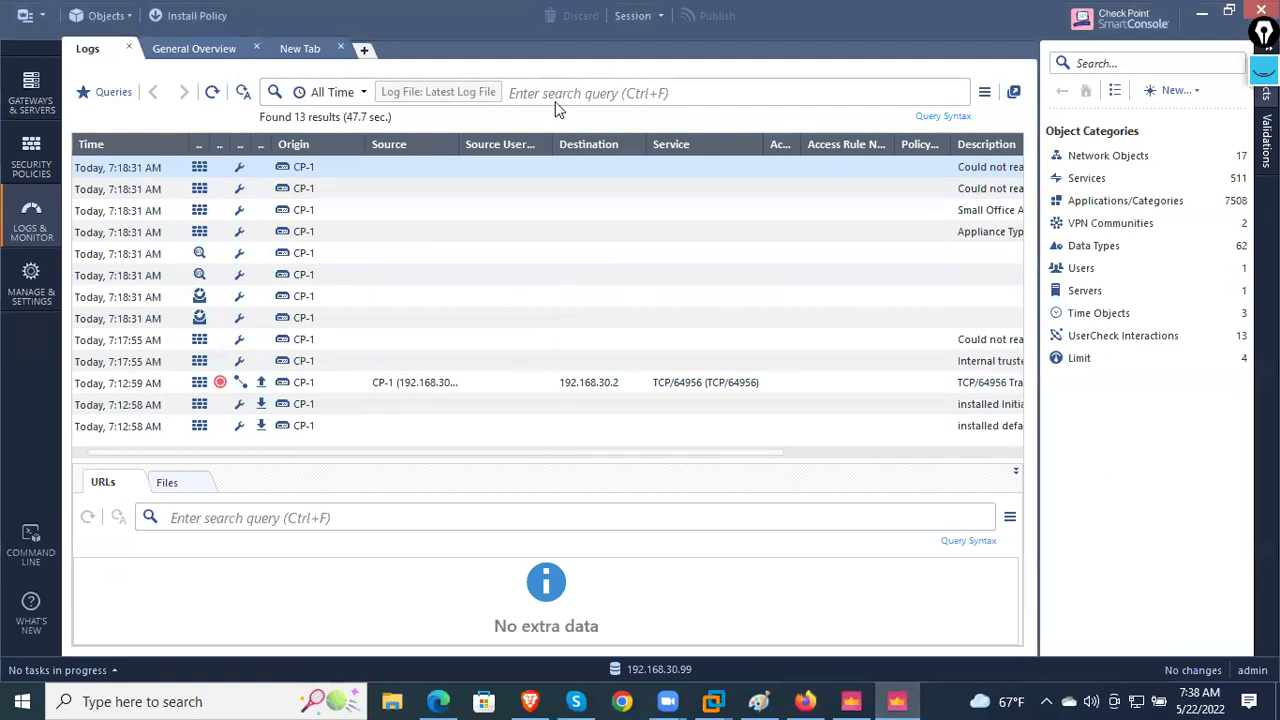
# - Browse Gateways & Servers, then Manage & Settings' Preferences, Revisions and Sessions pages
pyautogui.click(26, 100)
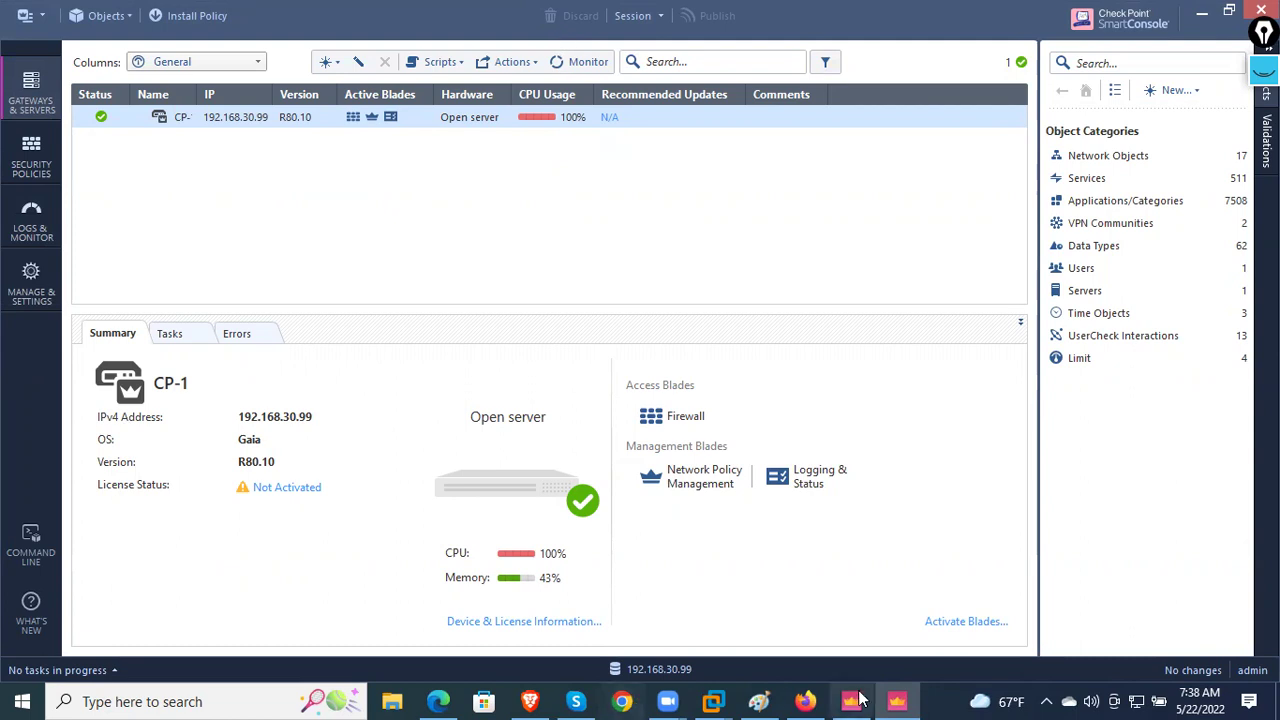
pyautogui.click(31, 285)
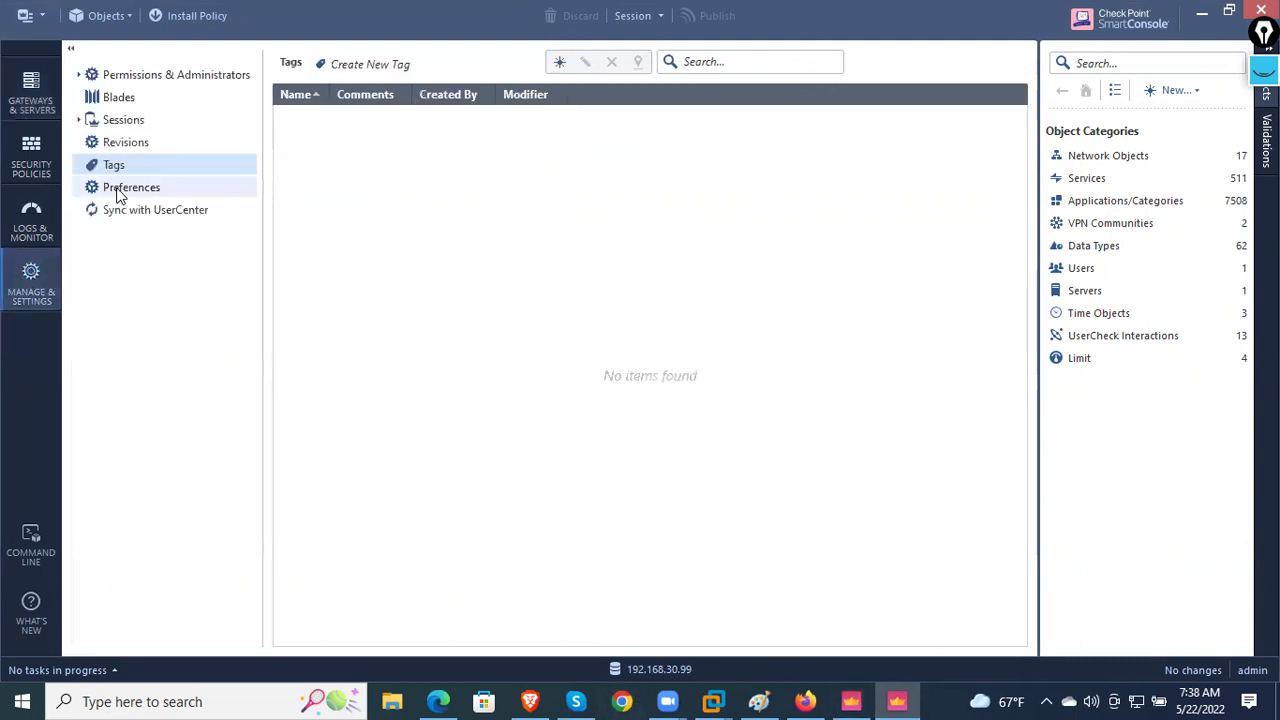
pyautogui.click(117, 192)
pyautogui.click(124, 144)
pyautogui.click(122, 121)
# - Check Security Policies, the CP-1 gateway list and logs, then dismiss What's New and show the Standard rulebase
pyautogui.click(24, 170)
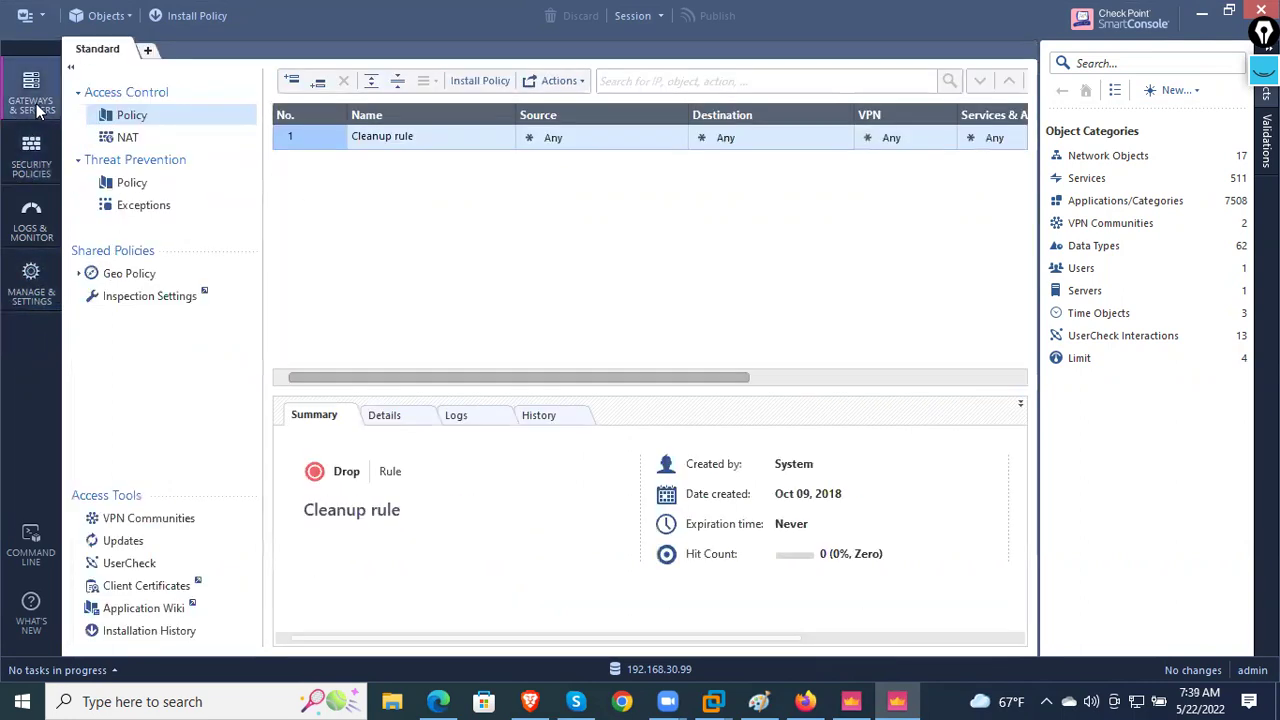
pyautogui.click(31, 97)
pyautogui.click(49, 218)
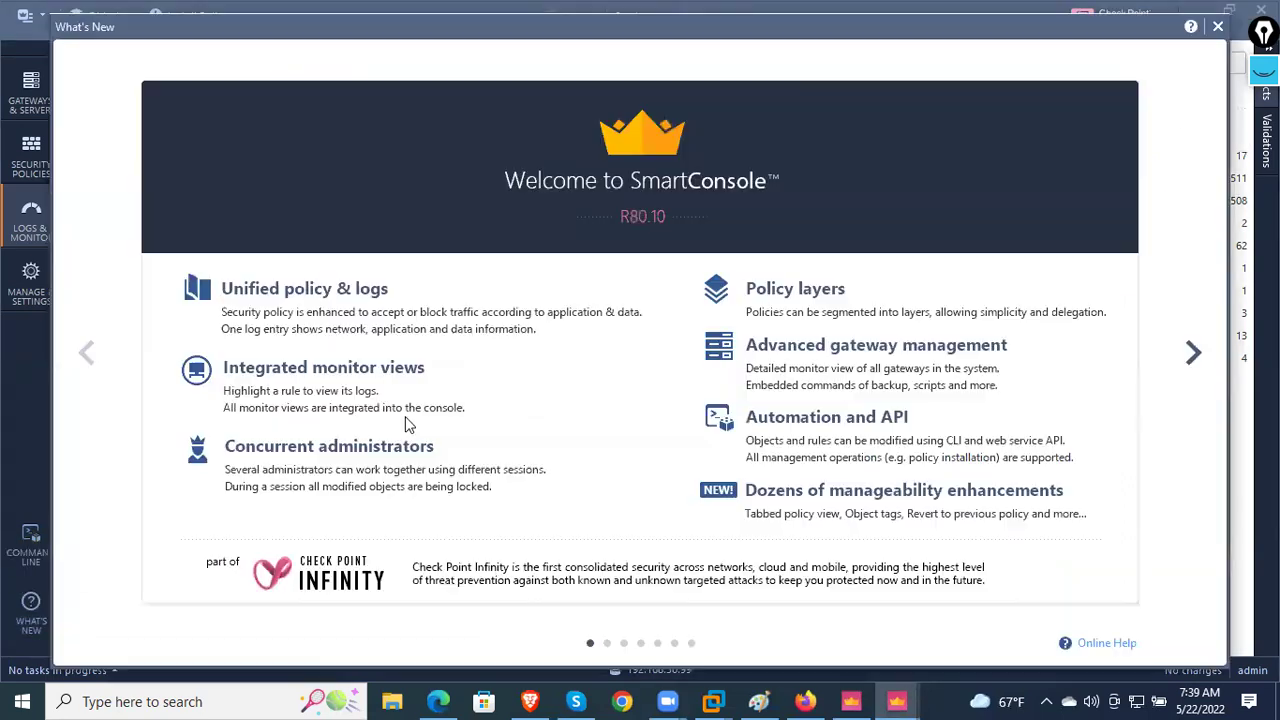
pyautogui.click(1218, 27)
pyautogui.click(33, 172)
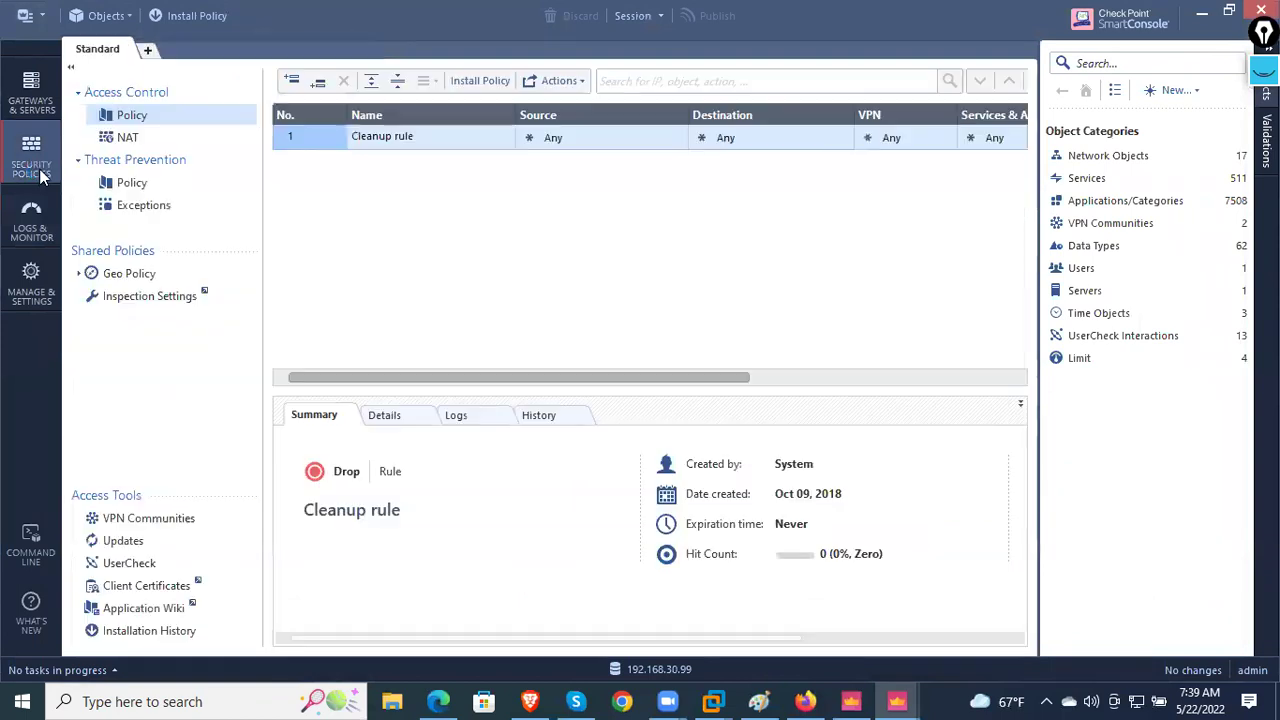
pyautogui.click(31, 92)
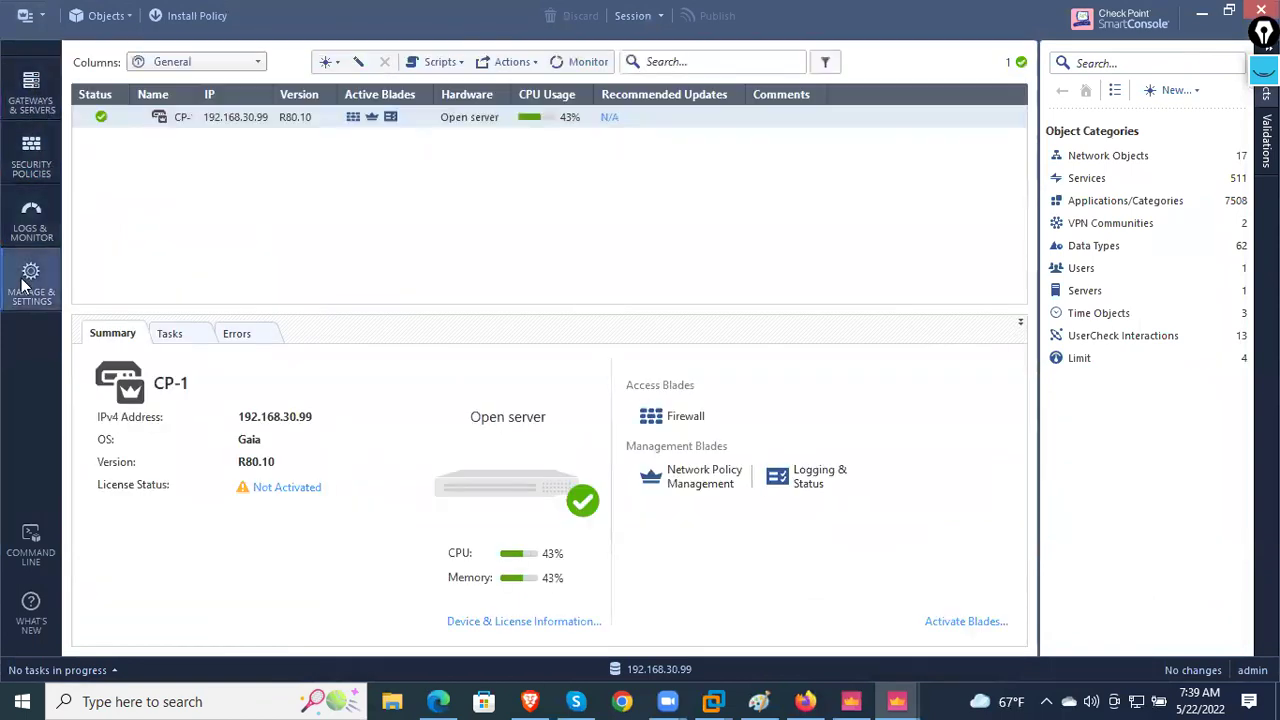
pyautogui.click(31, 283)
pyautogui.click(31, 230)
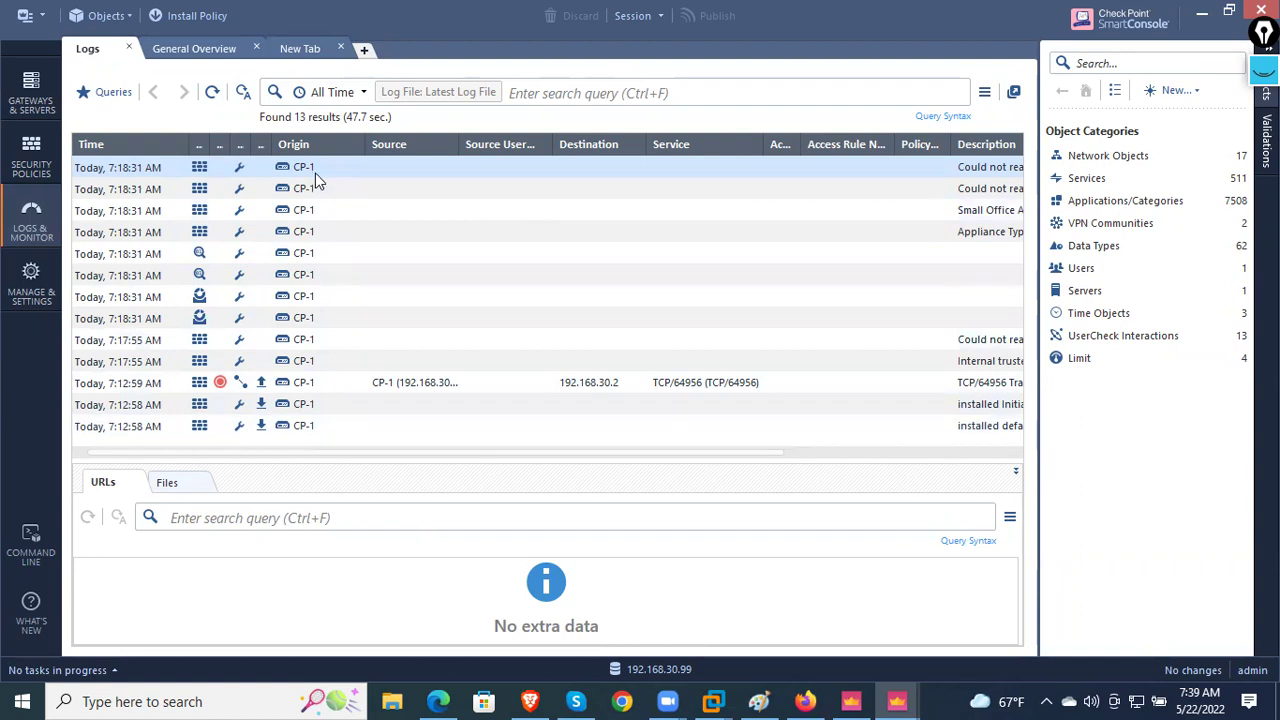
pyautogui.click(39, 110)
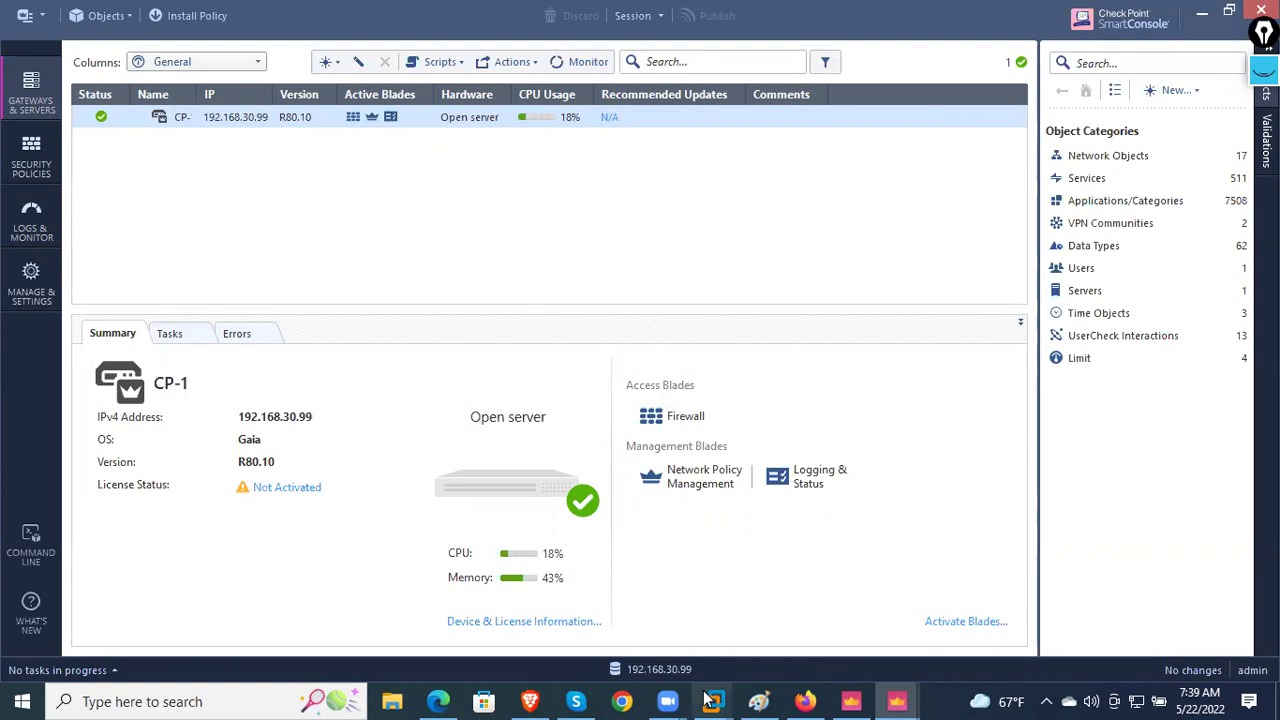
pyautogui.moveTo(713, 701)
pyautogui.click(787, 628)
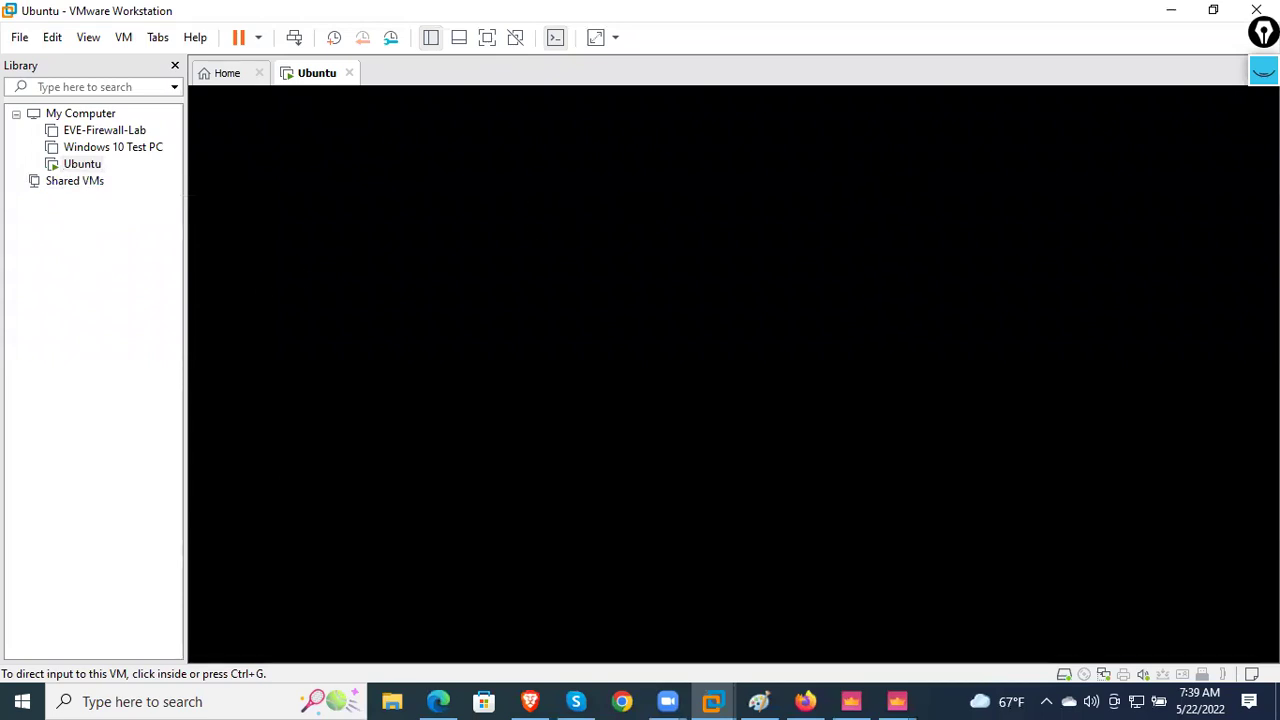
pyautogui.click(1171, 10)
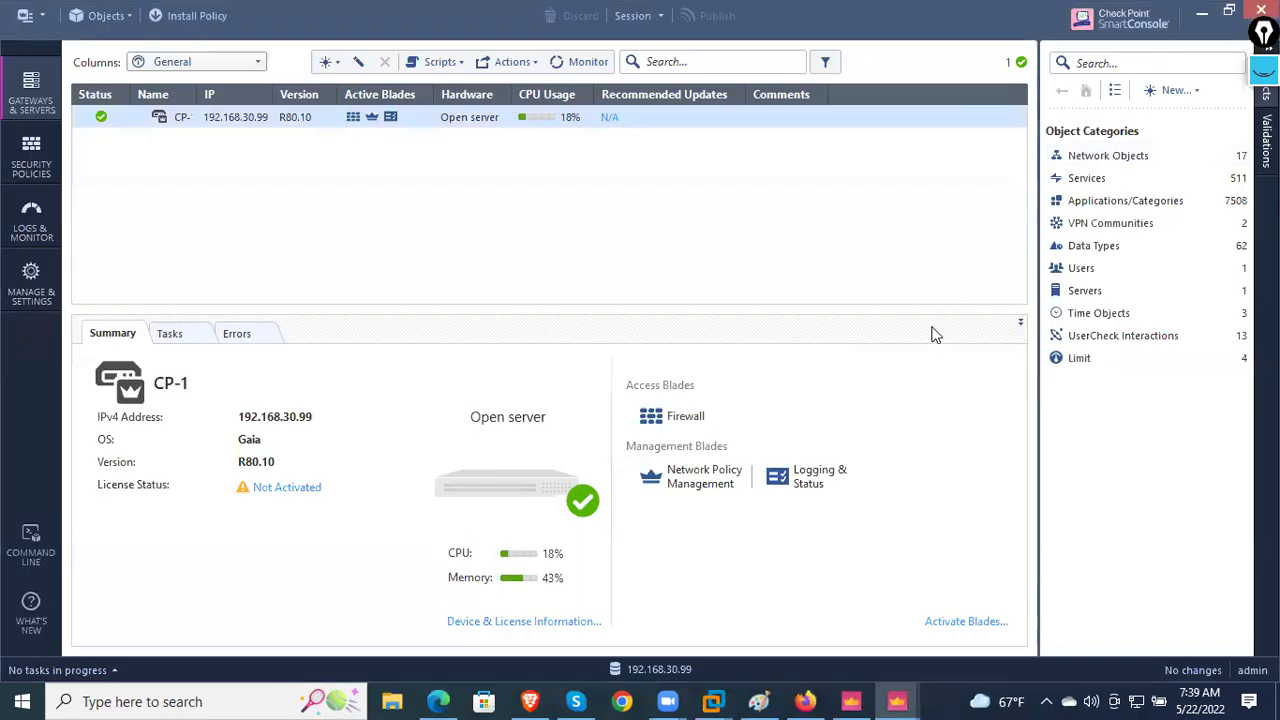
# - List the Time objects (Every_Day, Off_Work, Weekend) and view the Threat Prevention policy
pyautogui.click(1090, 313)
pyautogui.click(1077, 157)
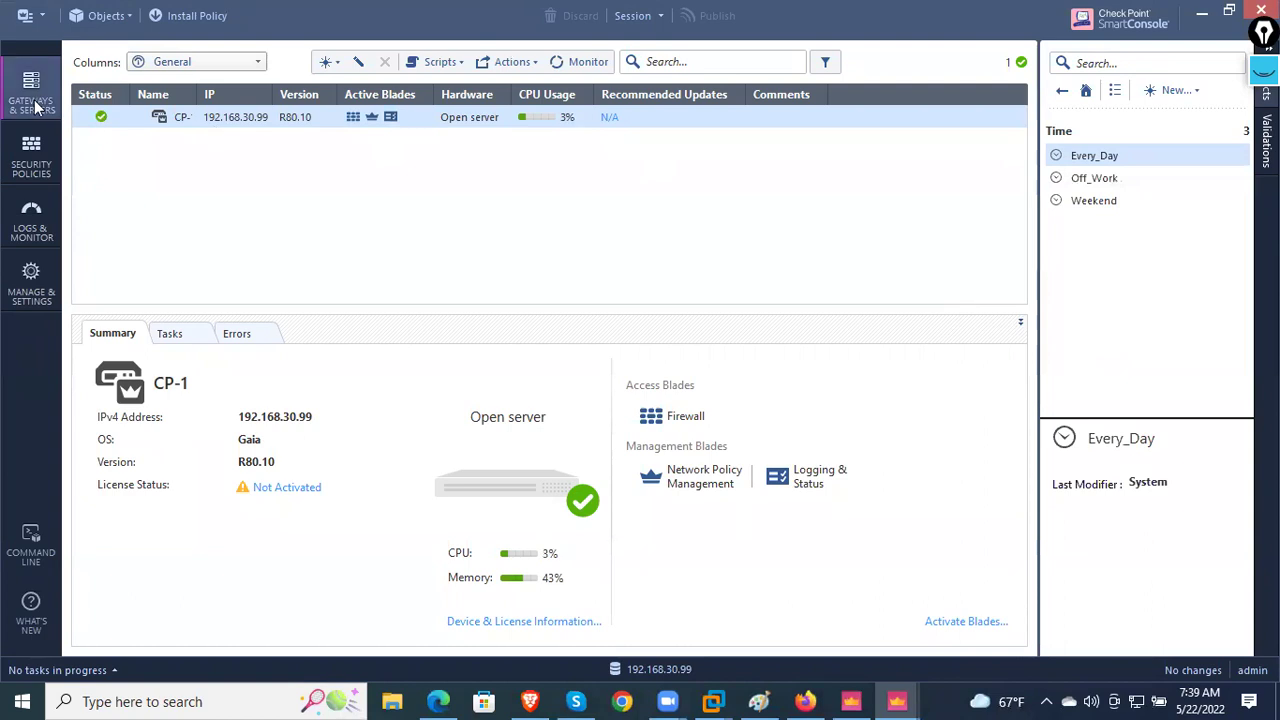
pyautogui.click(31, 158)
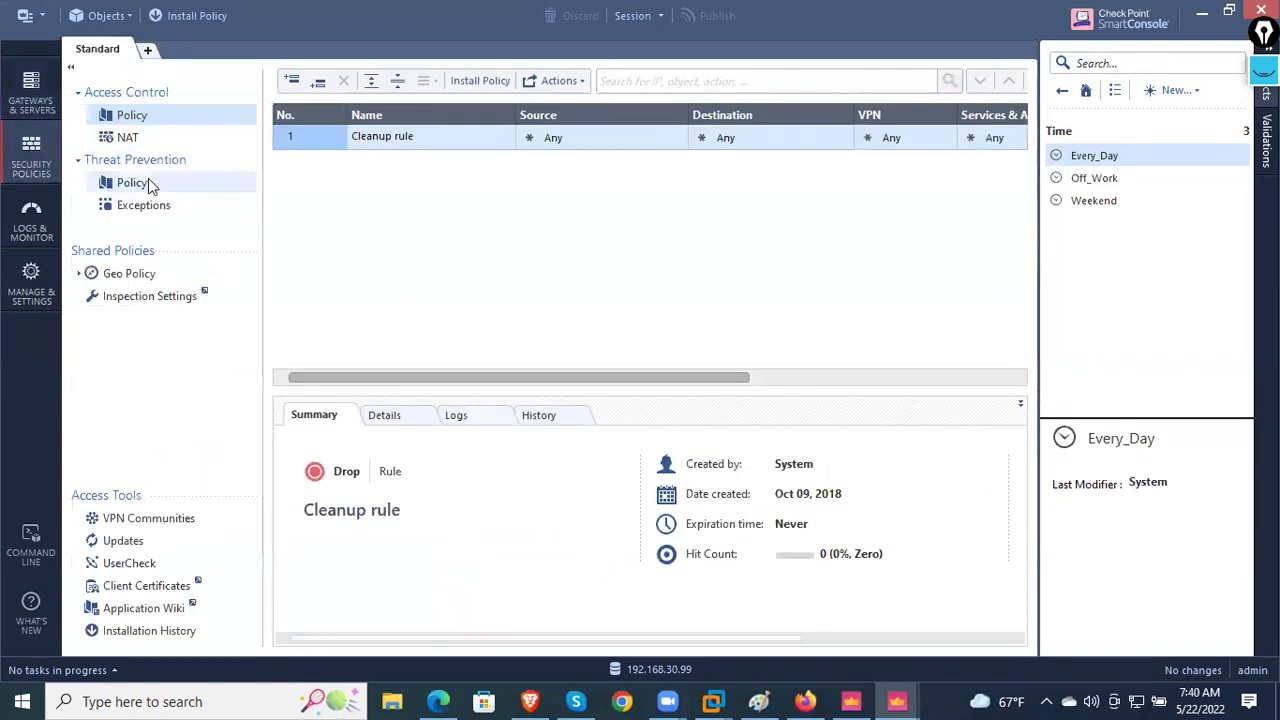
pyautogui.click(152, 186)
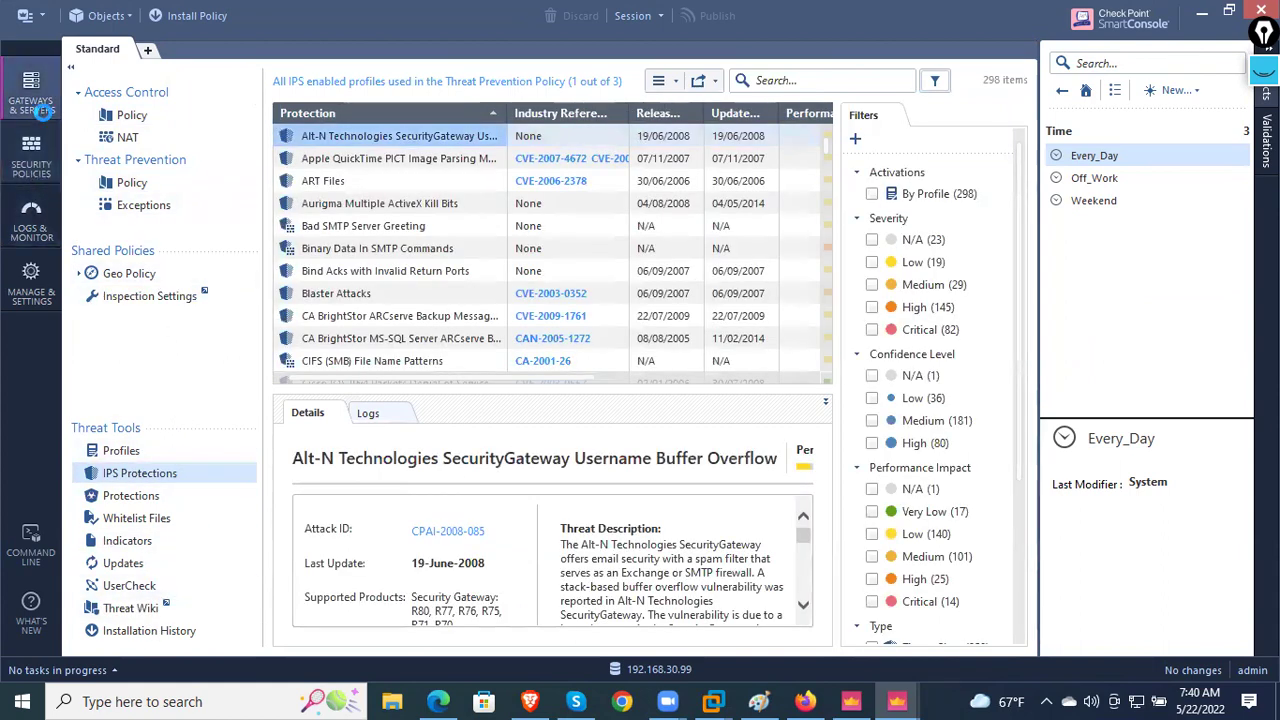
# - Review CP-1's Tasks, Errors and Summary tabs, then go to Security Policies
pyautogui.click(45, 110)
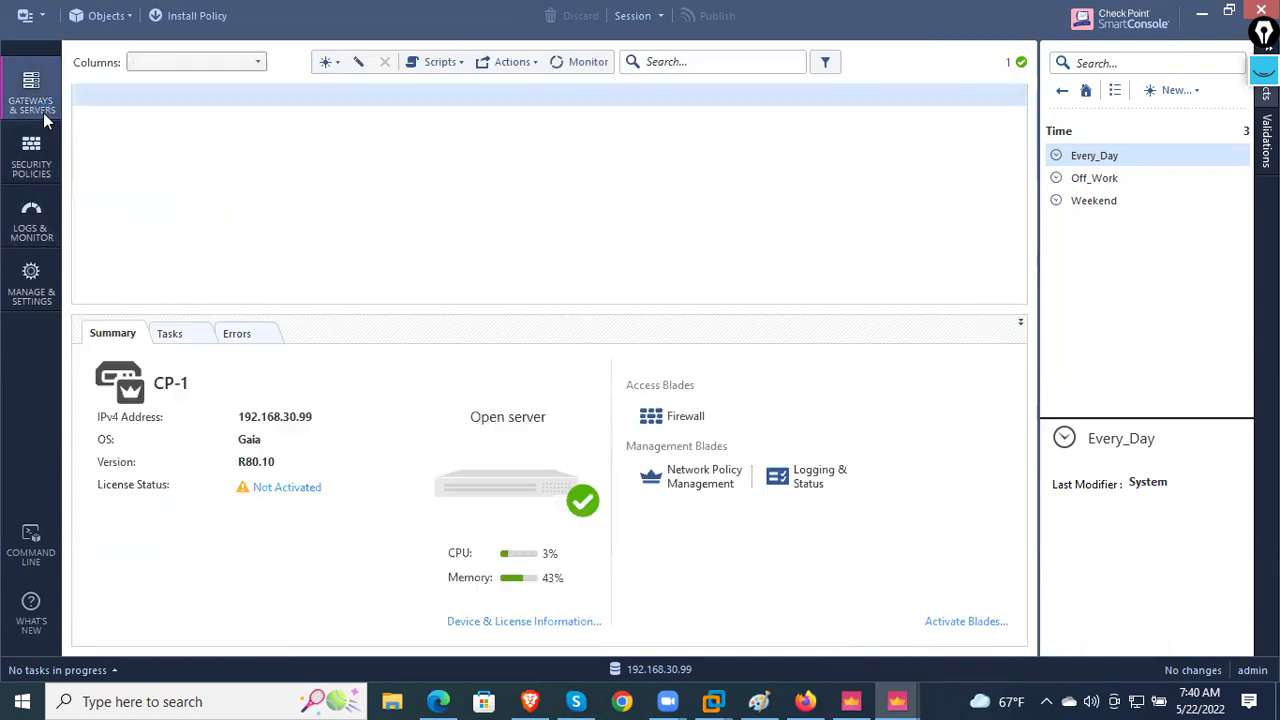
pyautogui.click(192, 340)
pyautogui.click(266, 340)
pyautogui.click(114, 338)
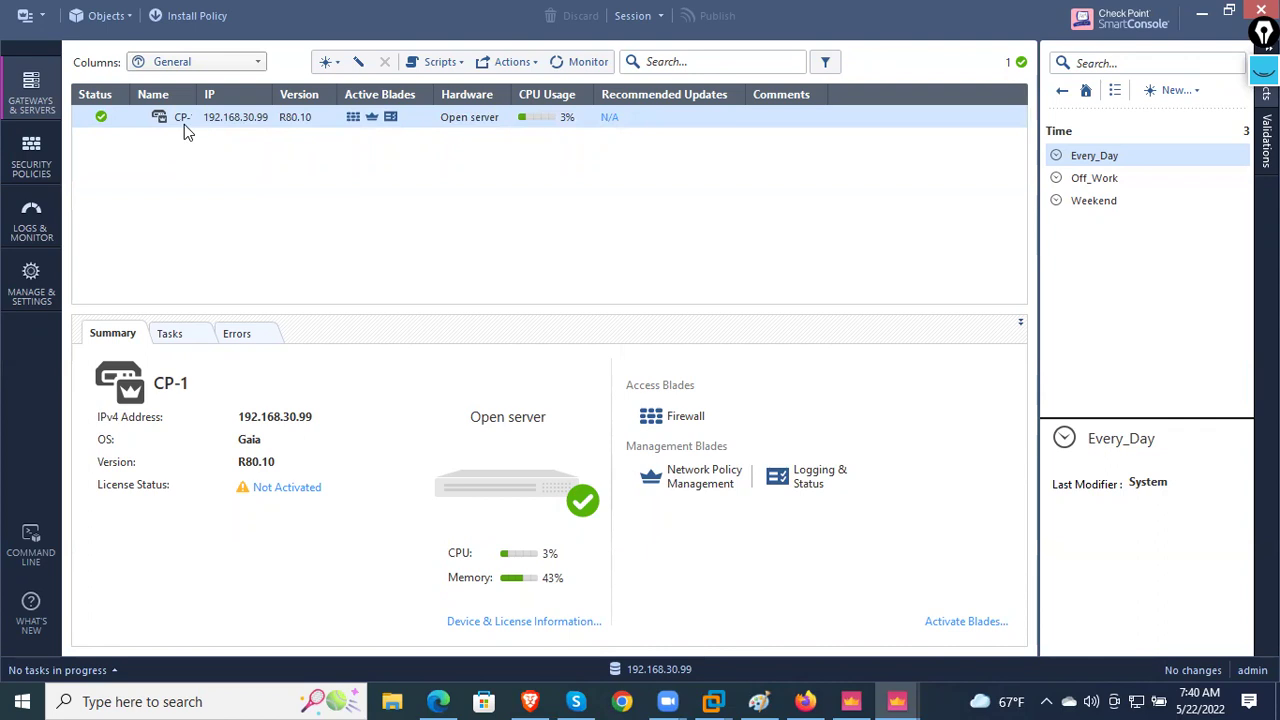
pyautogui.click(33, 180)
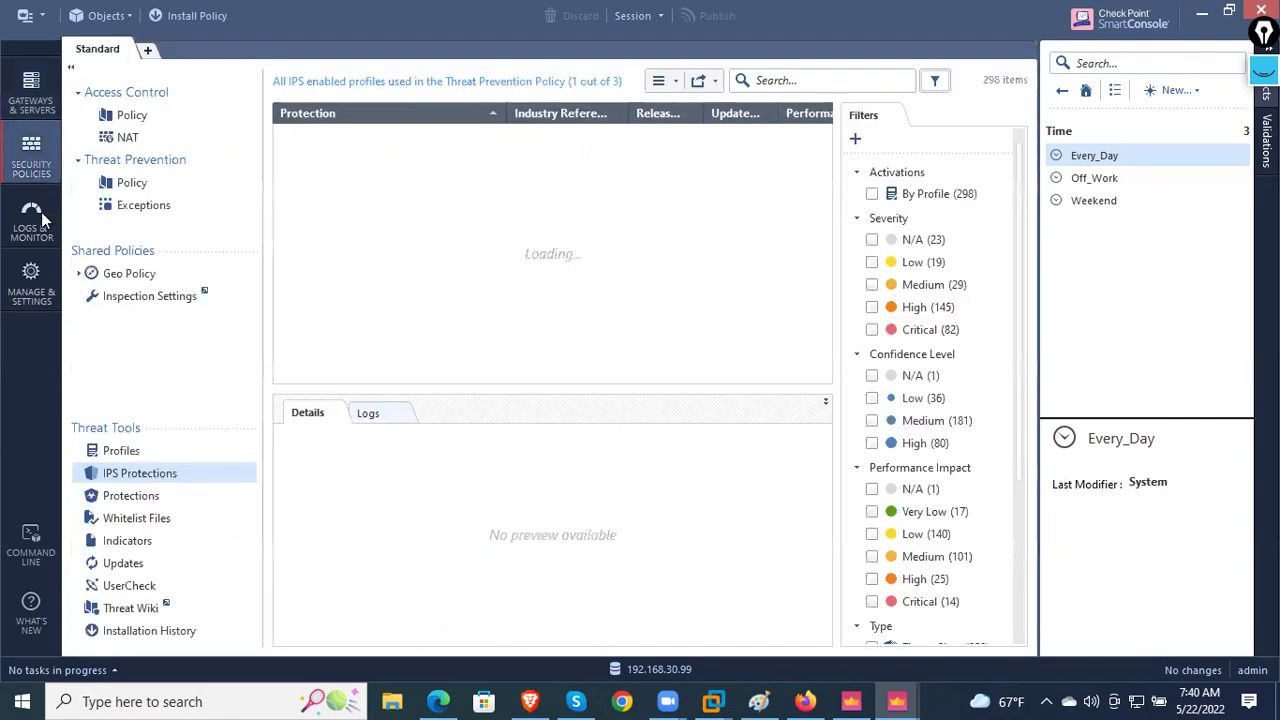
# - Inspect the 7:12:59 CP-1 log entry, browse General Overview and a new tab, then return to Gateways & Servers
pyautogui.click(41, 212)
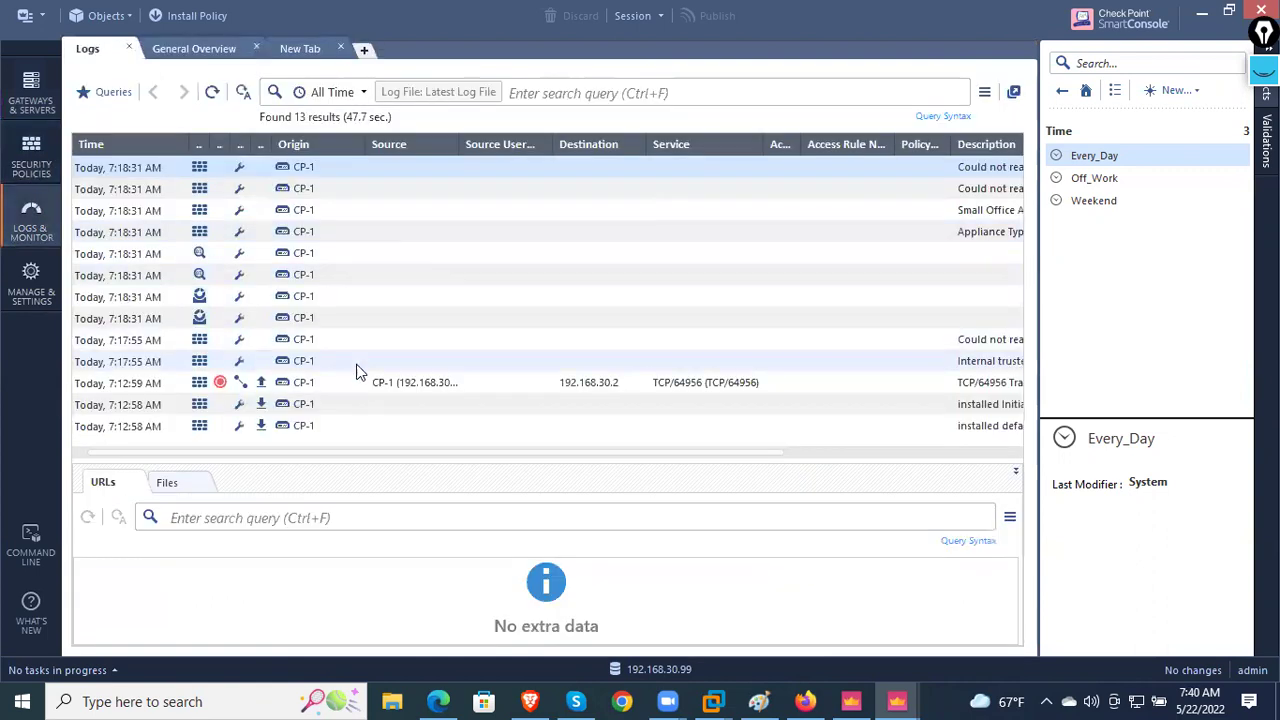
pyautogui.click(364, 392)
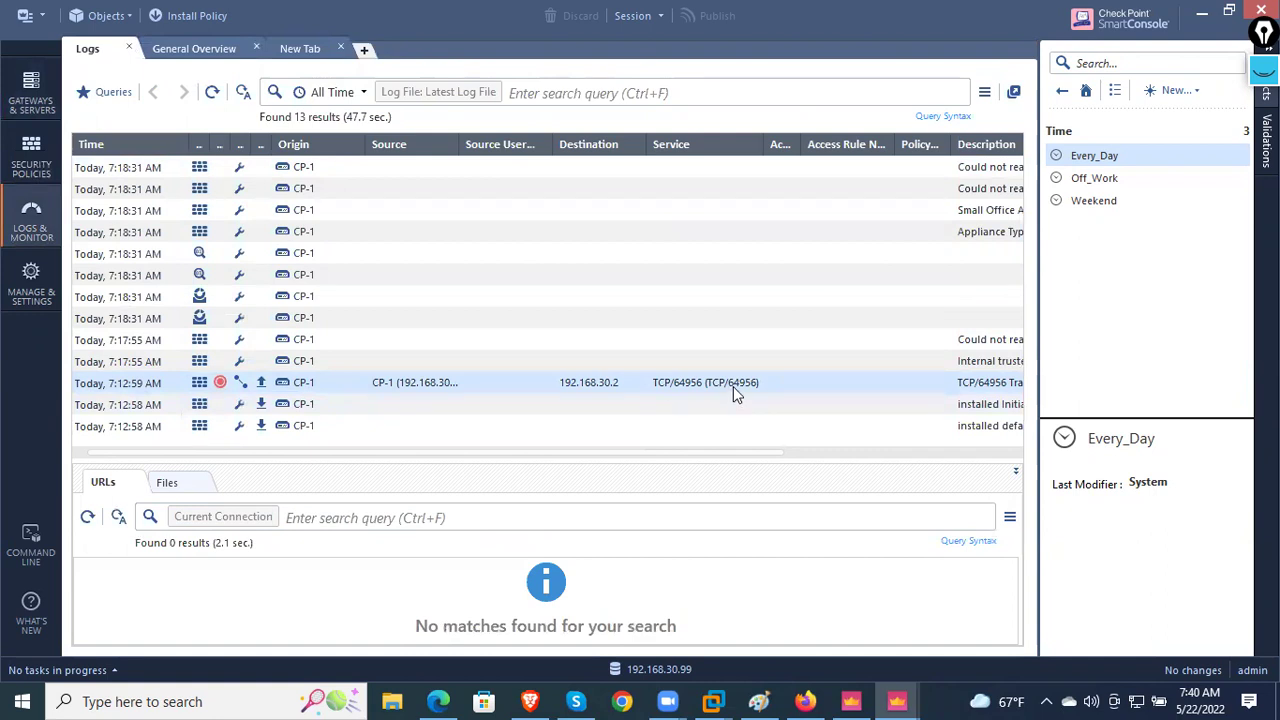
pyautogui.moveTo(712, 450); pyautogui.dragTo(332, 469)
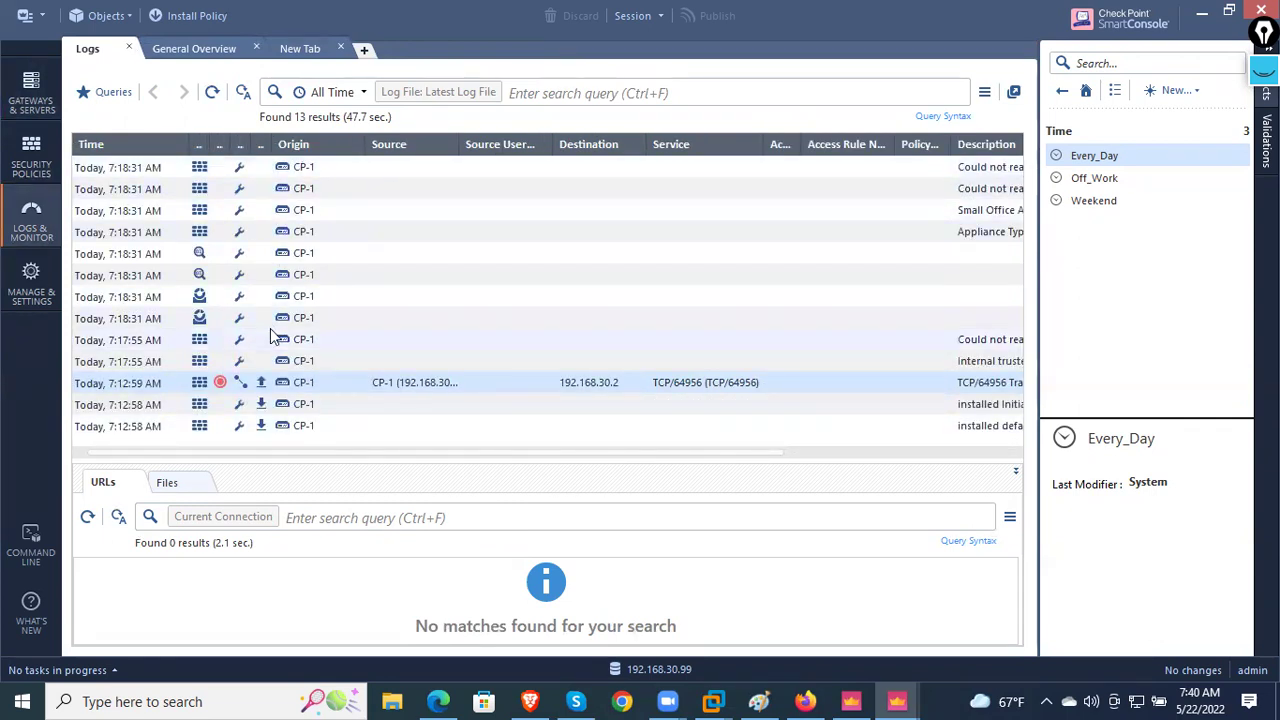
pyautogui.click(212, 47)
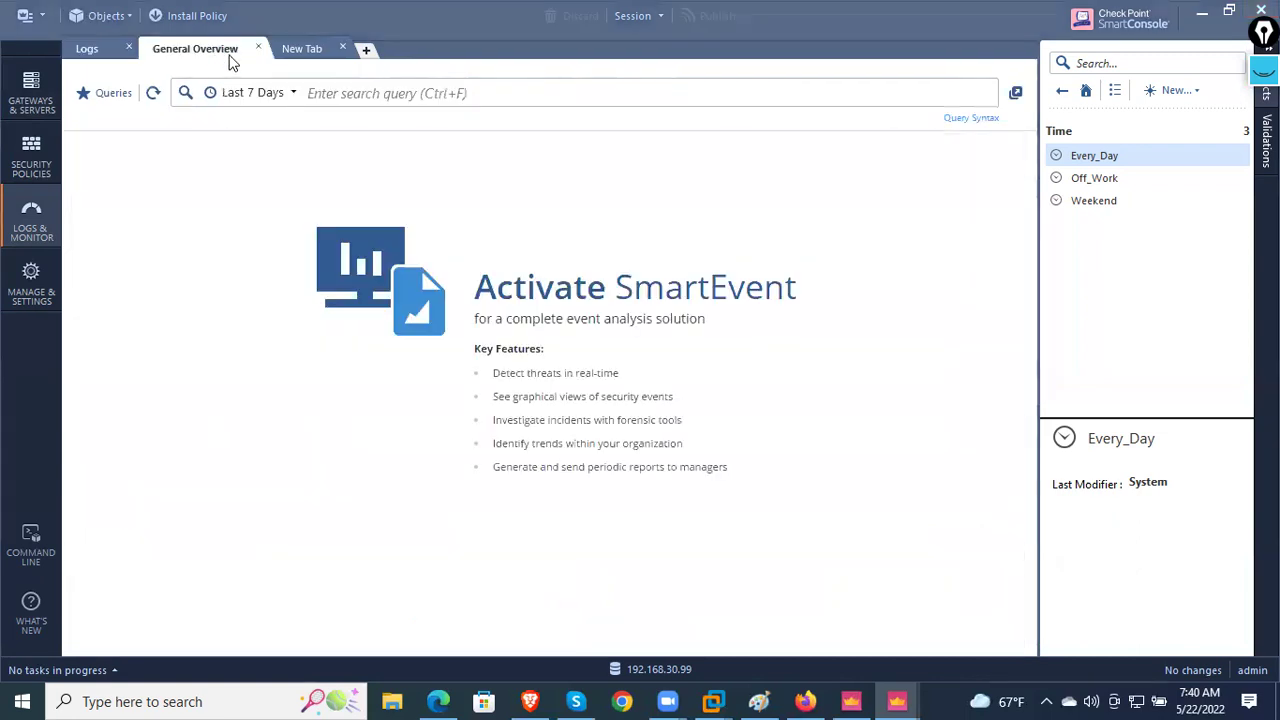
pyautogui.click(302, 49)
pyautogui.click(86, 50)
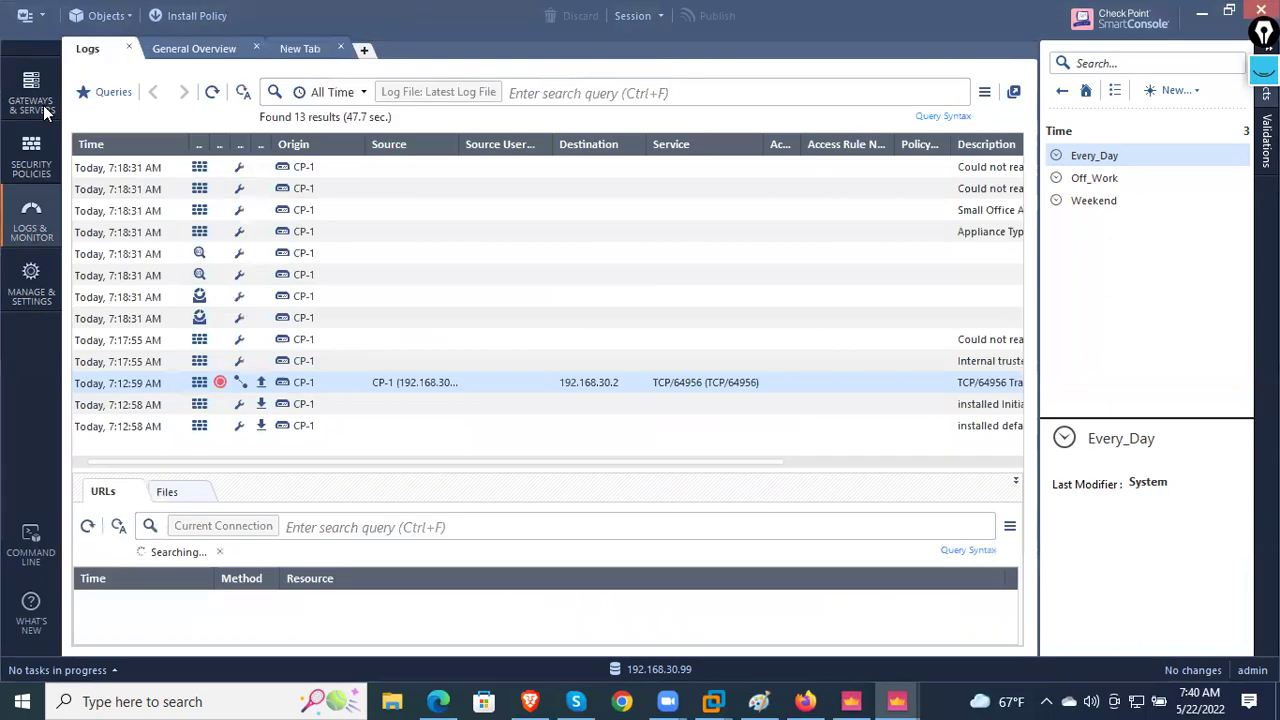
pyautogui.click(43, 105)
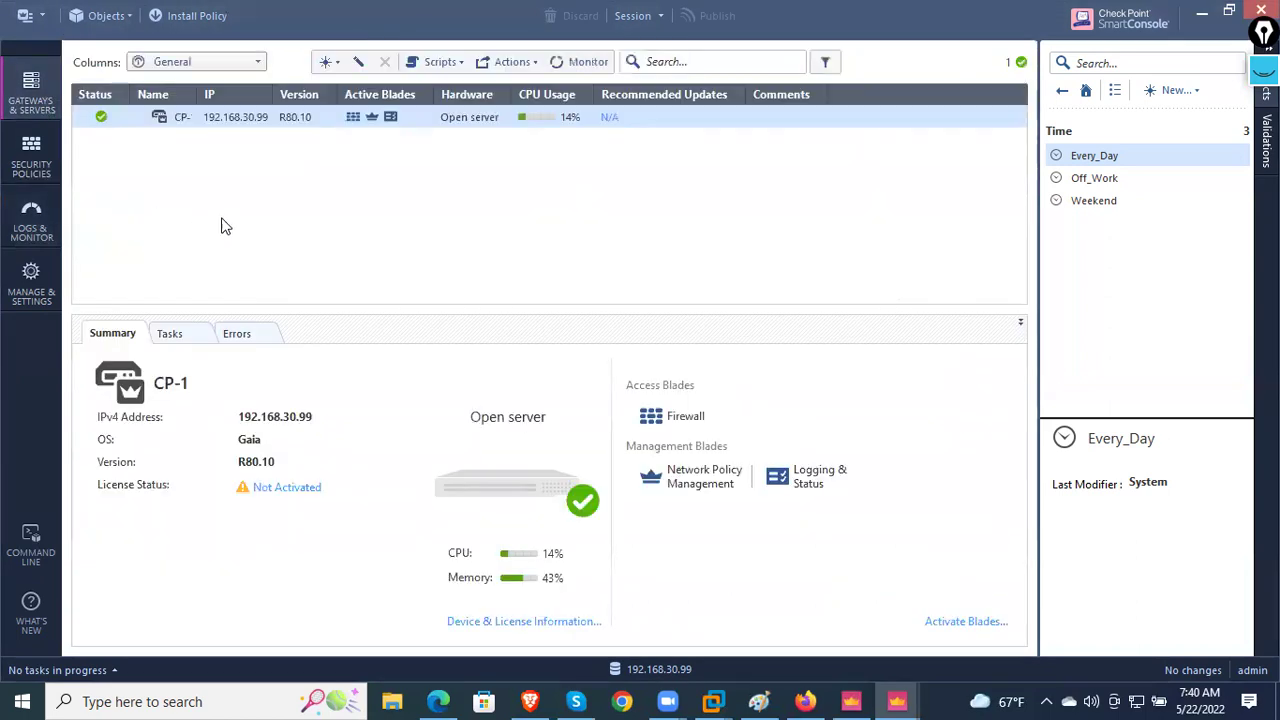
# - Install the Standard policy on CP-1, retry the install, and dismiss the in-progress error
pyautogui.click(205, 19)
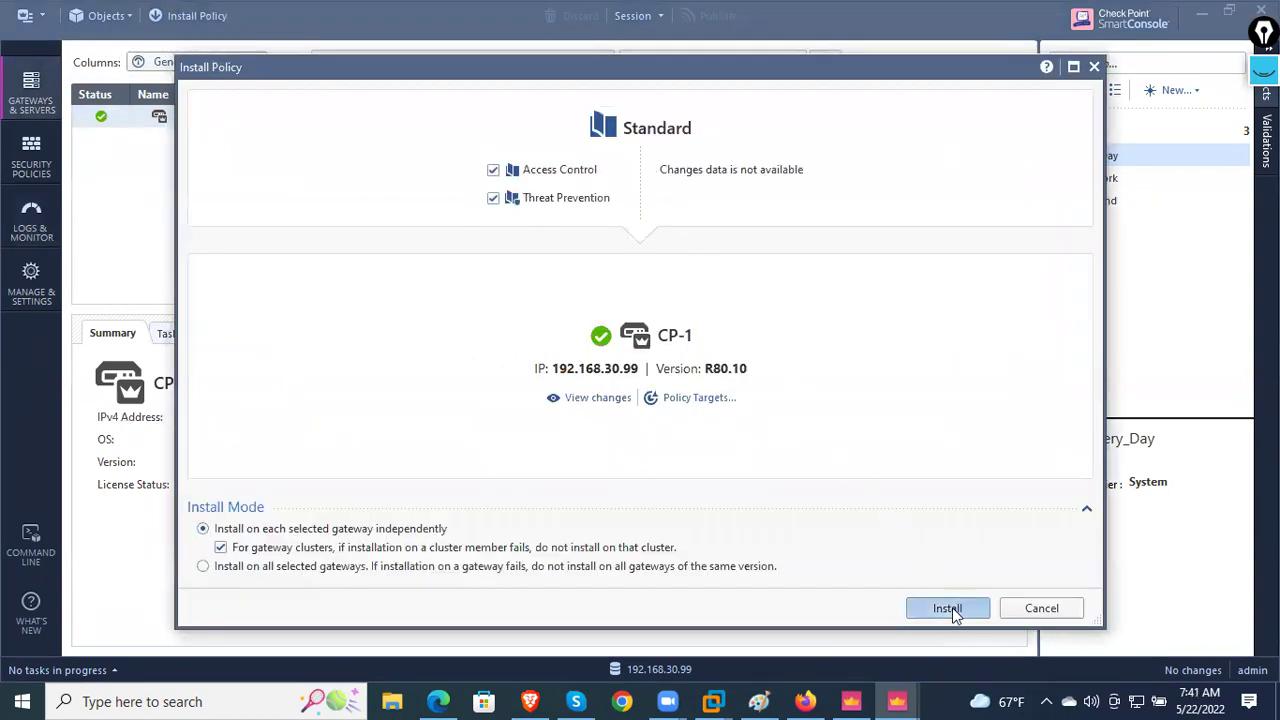
pyautogui.press('Return')
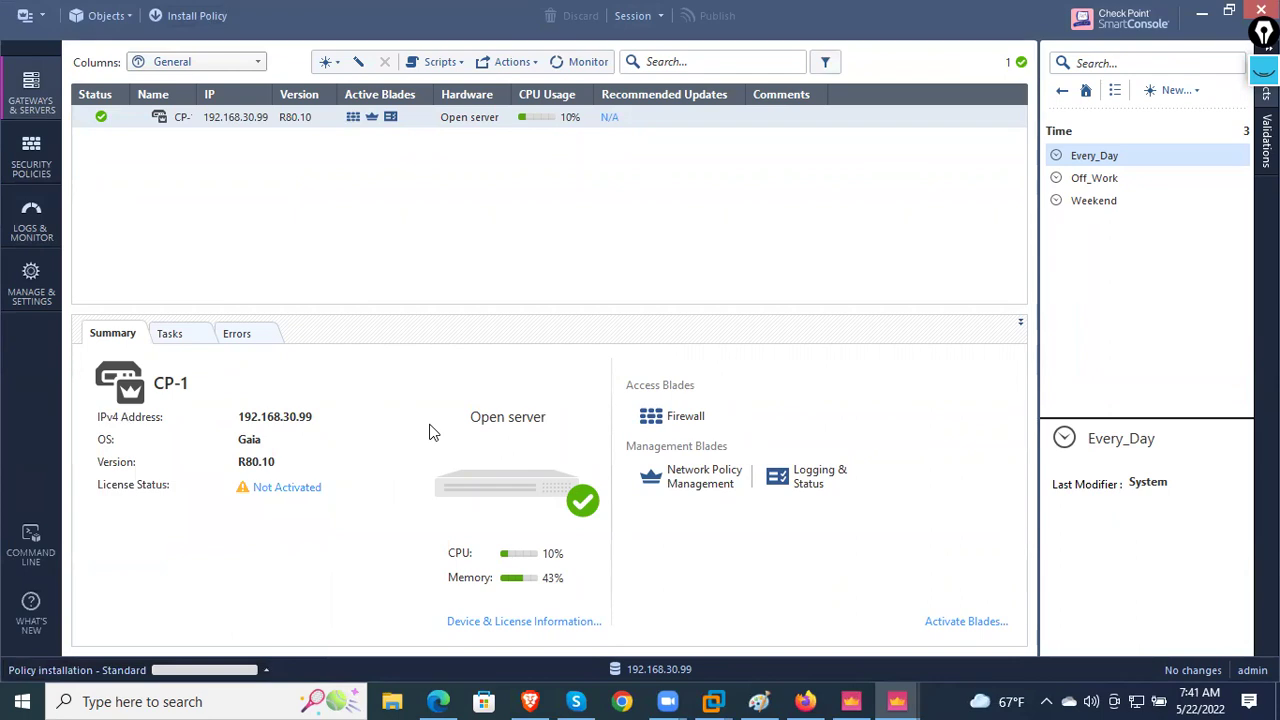
pyautogui.click(227, 19)
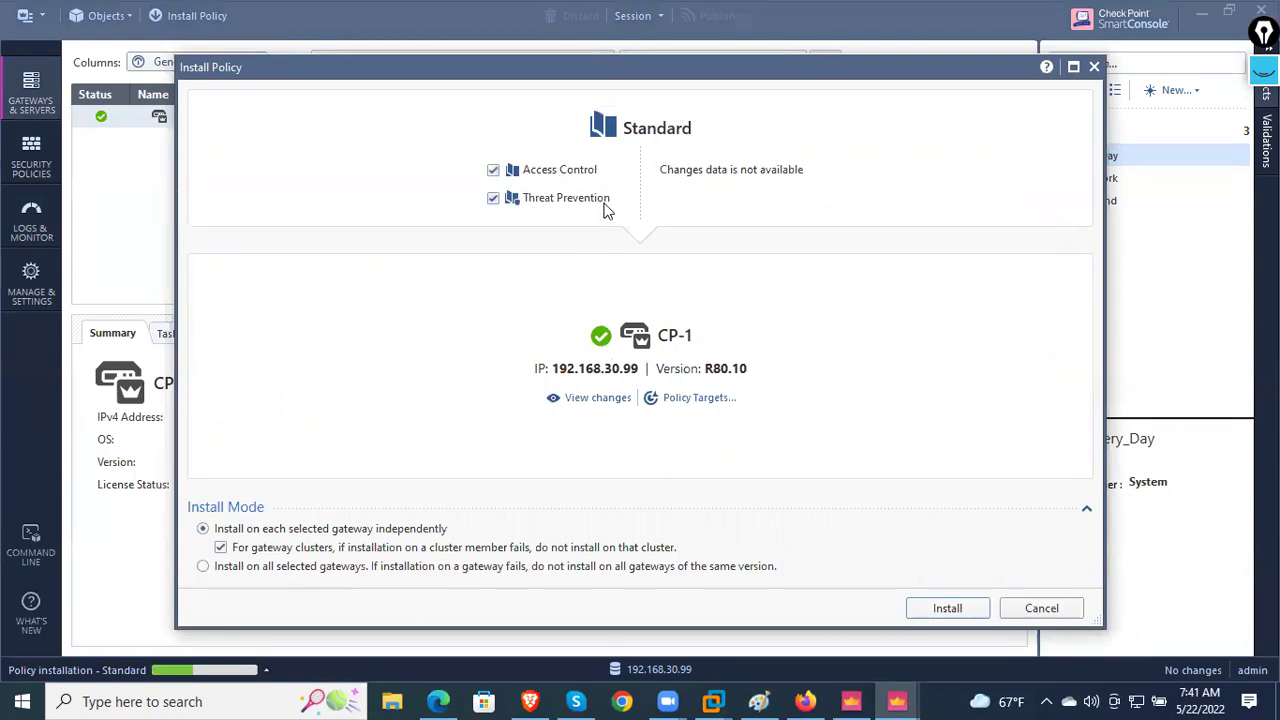
pyautogui.click(948, 610)
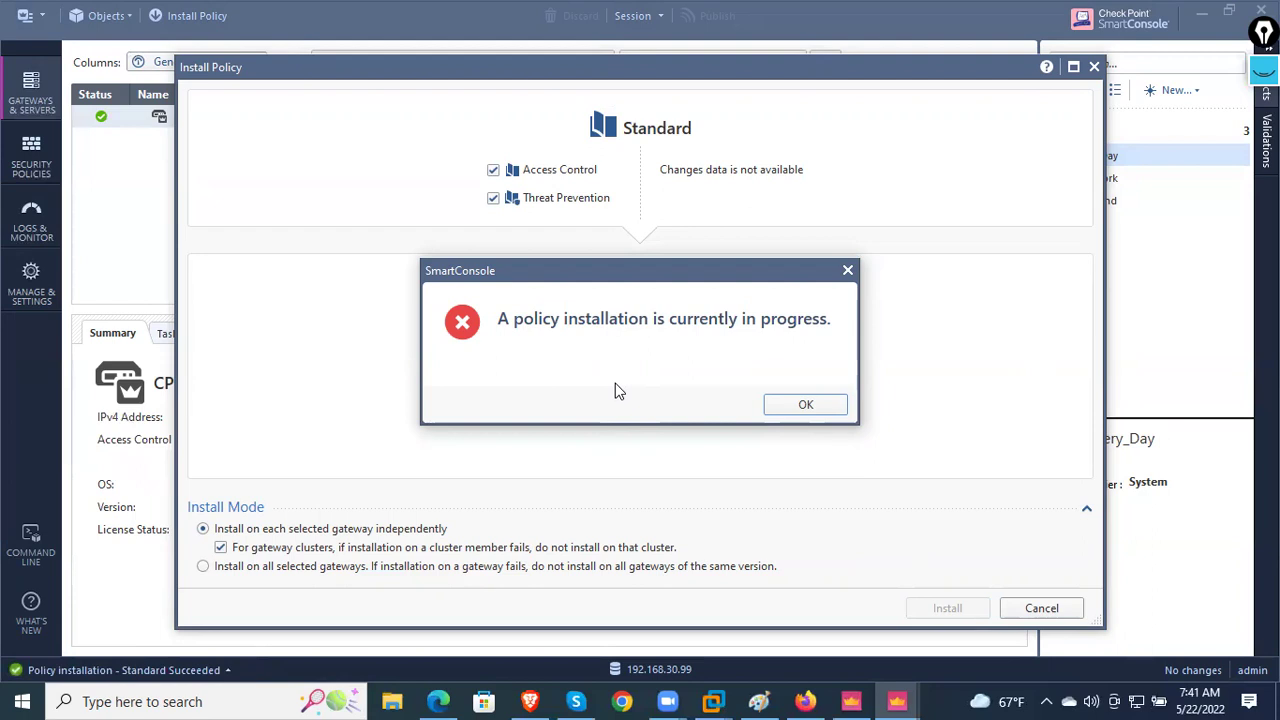
pyautogui.click(800, 405)
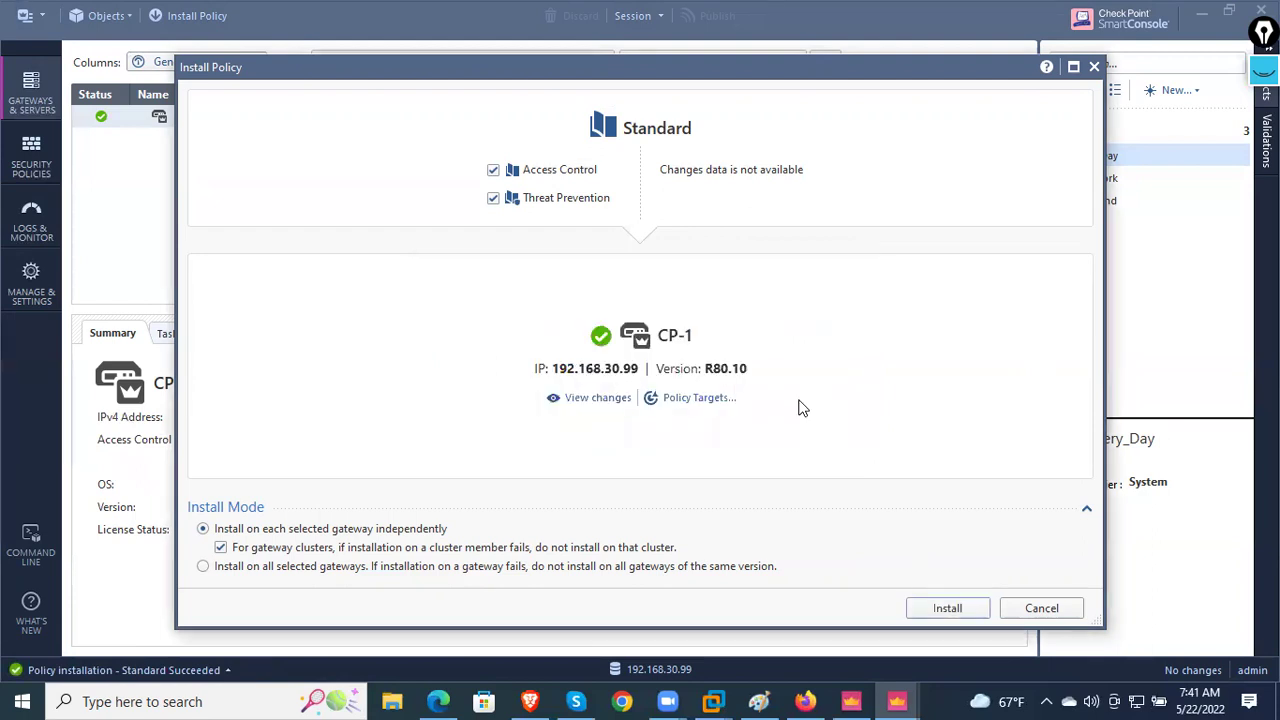
# - Cancel the Install Policy dialog to reveal CP-1's summary with Standard installed 5/22/2022 7:41 AM
pyautogui.click(1050, 607)
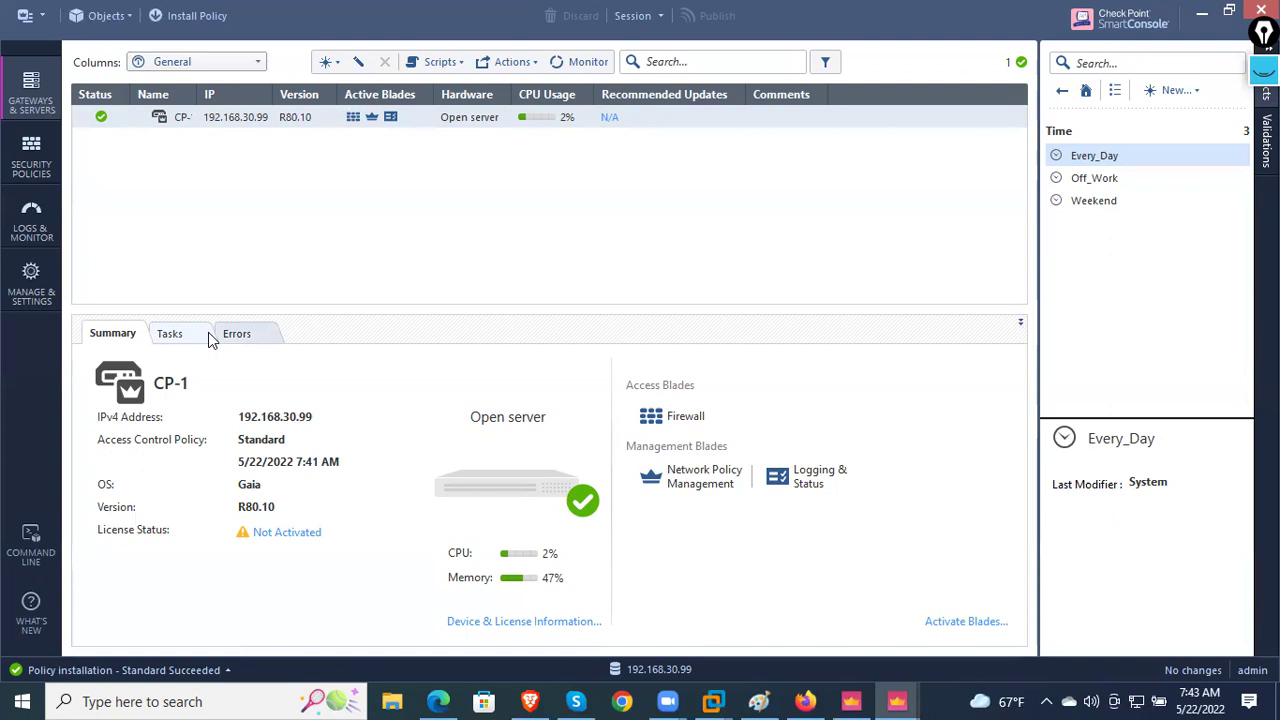
# - Confirm CP-1 shows no tasks or errors, then cycle through Security Policies, Logs and Manage & Settings
pyautogui.click(172, 336)
pyautogui.click(240, 336)
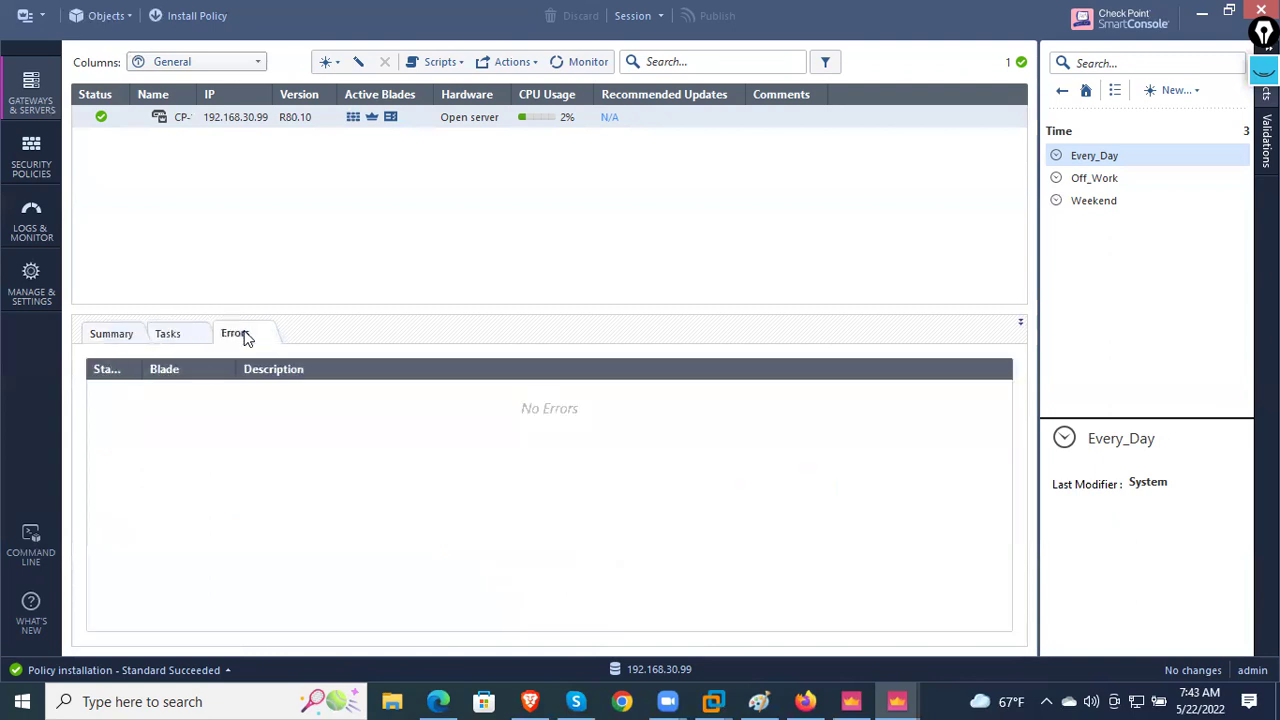
pyautogui.click(43, 145)
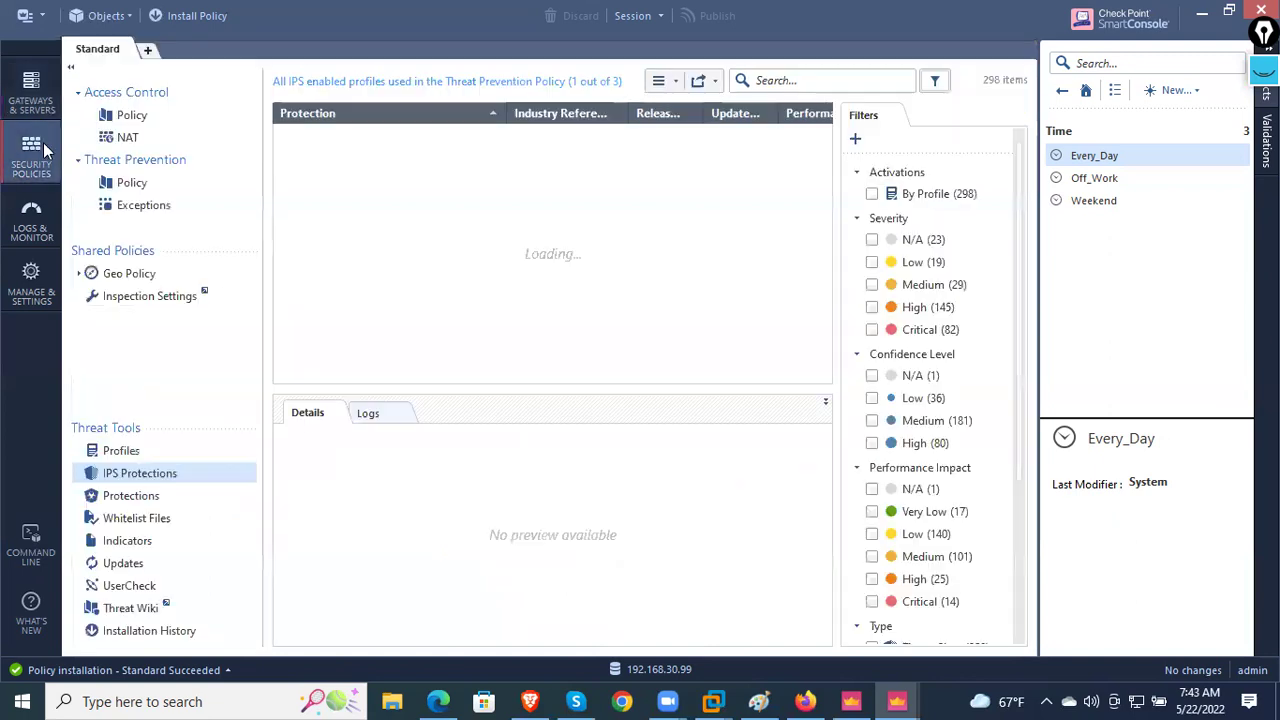
pyautogui.click(33, 230)
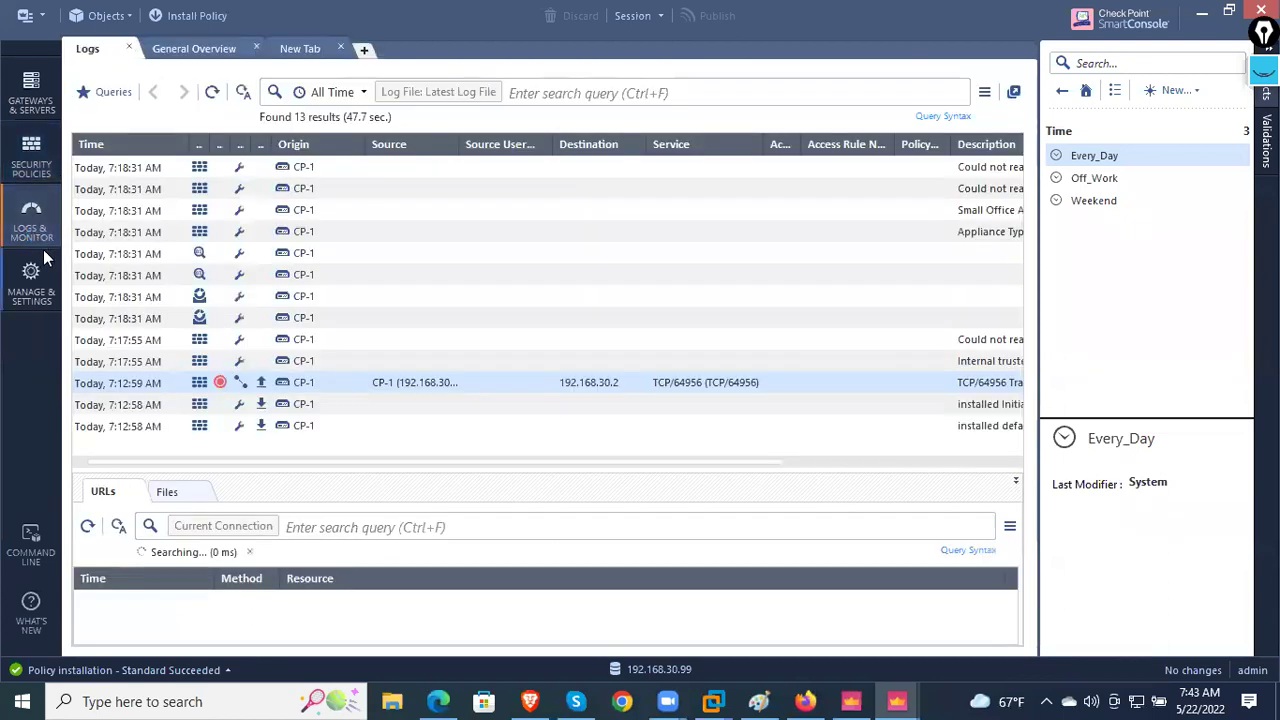
pyautogui.click(38, 275)
pyautogui.click(38, 238)
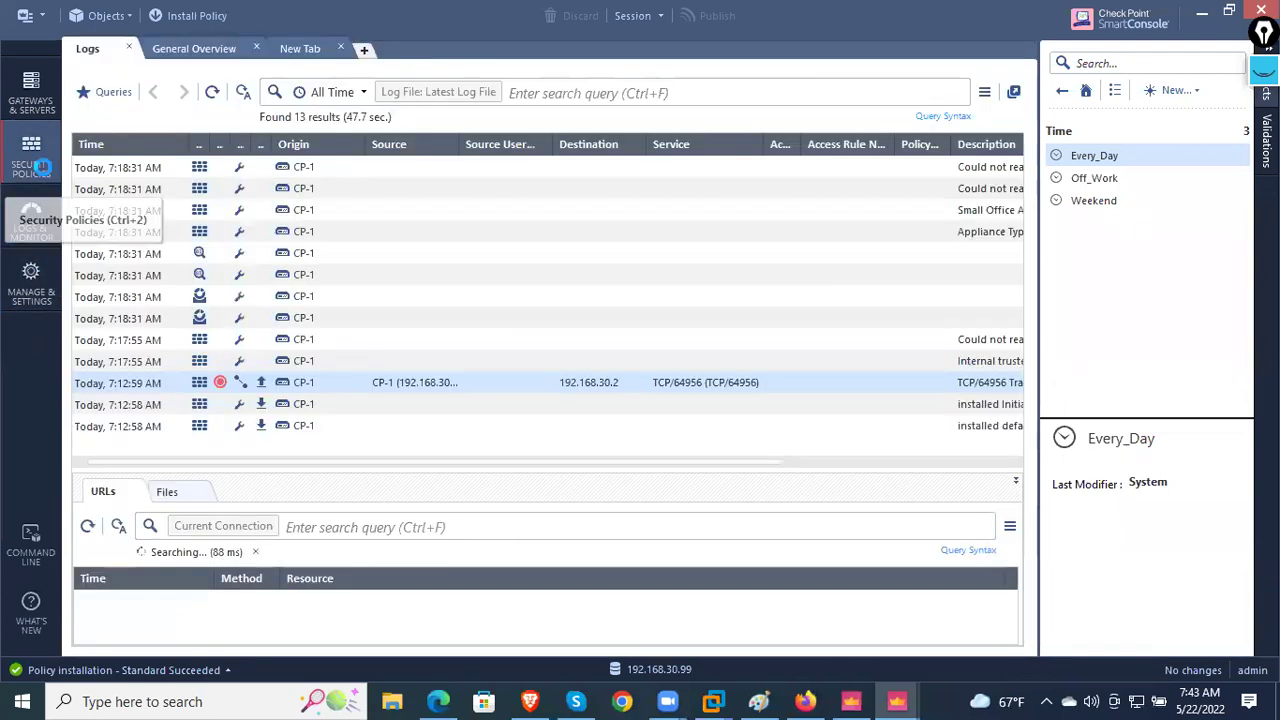
pyautogui.click(42, 165)
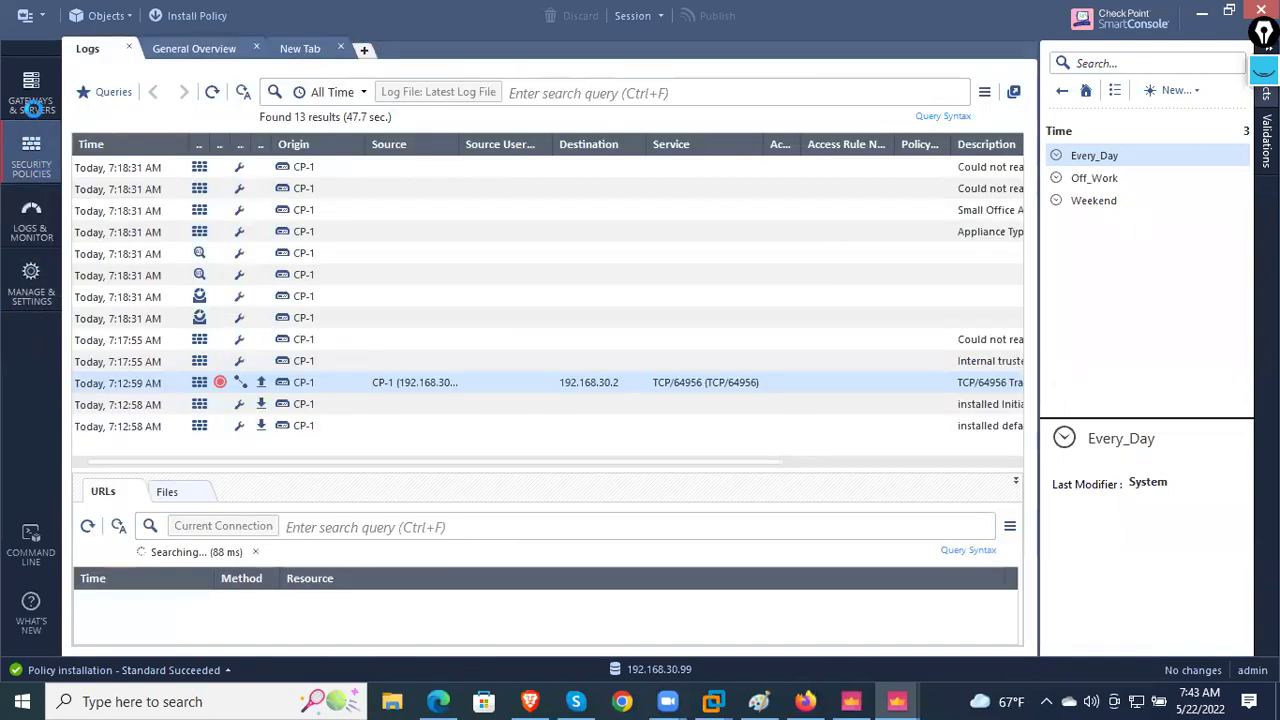